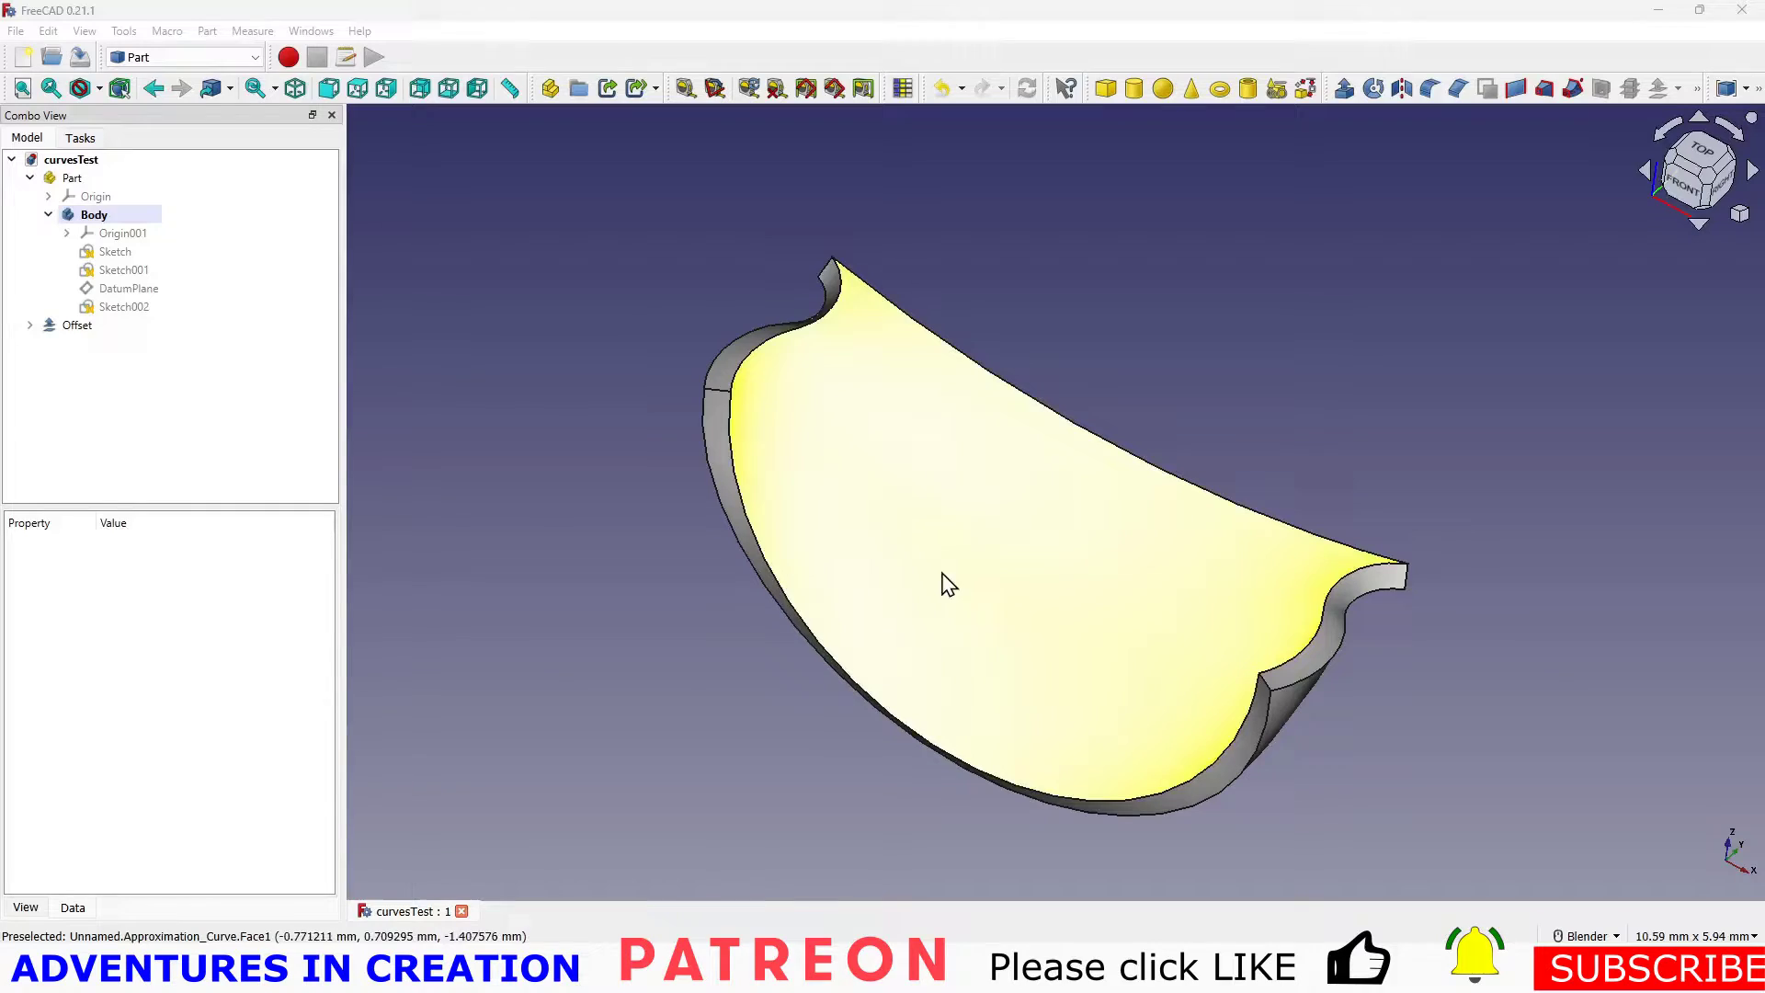
Orbit the finished thickened shell model in the 3D view to inspect it
middle_drag(965, 595, 1067, 603)
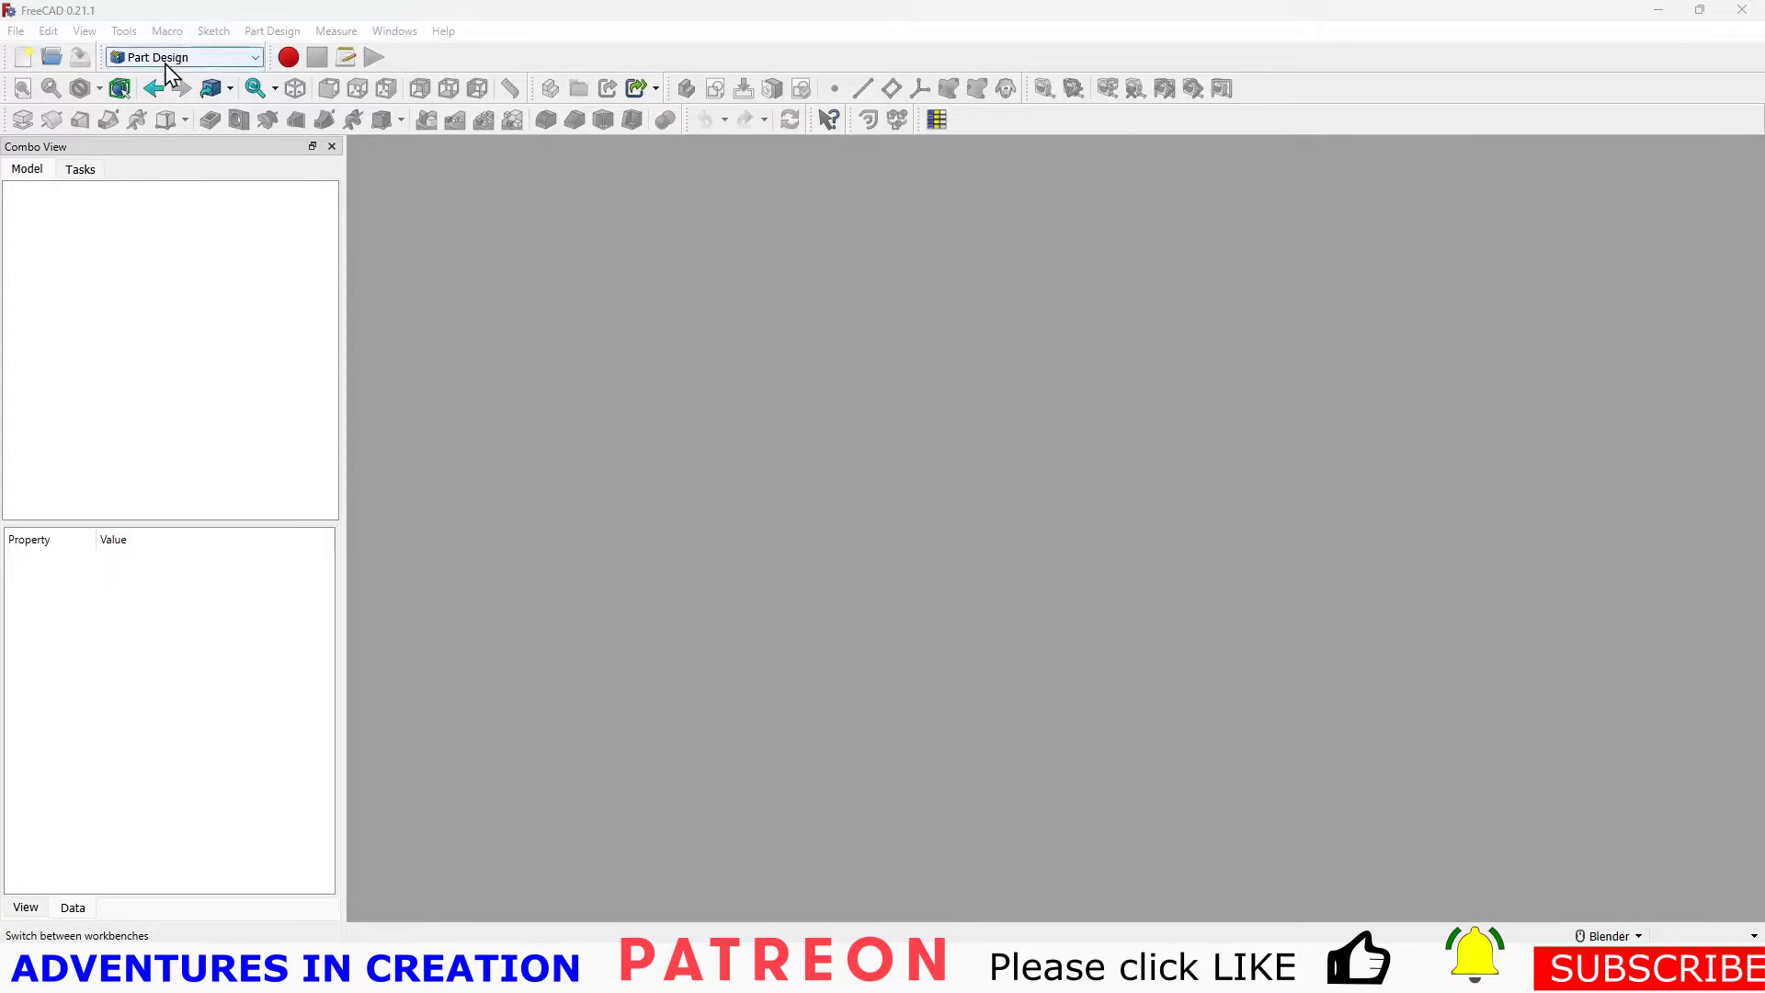
Create a new document holding a Part with a Body inside it
click(25, 61)
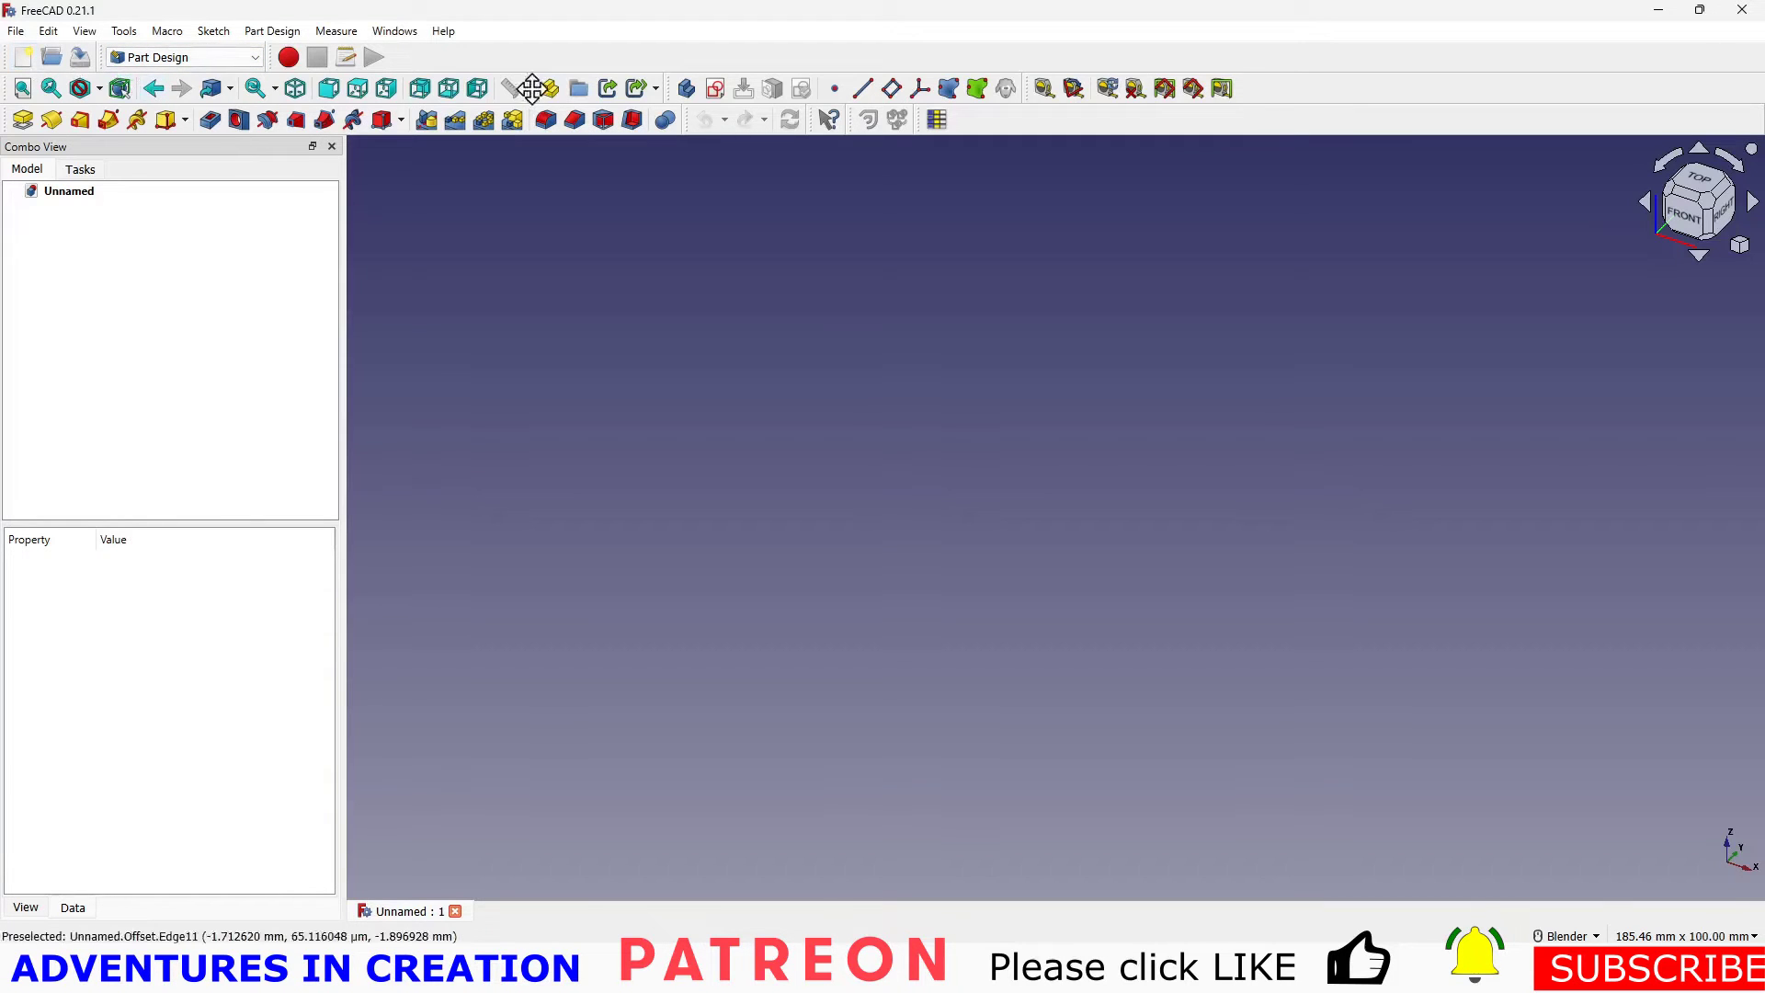
click(551, 93)
click(686, 88)
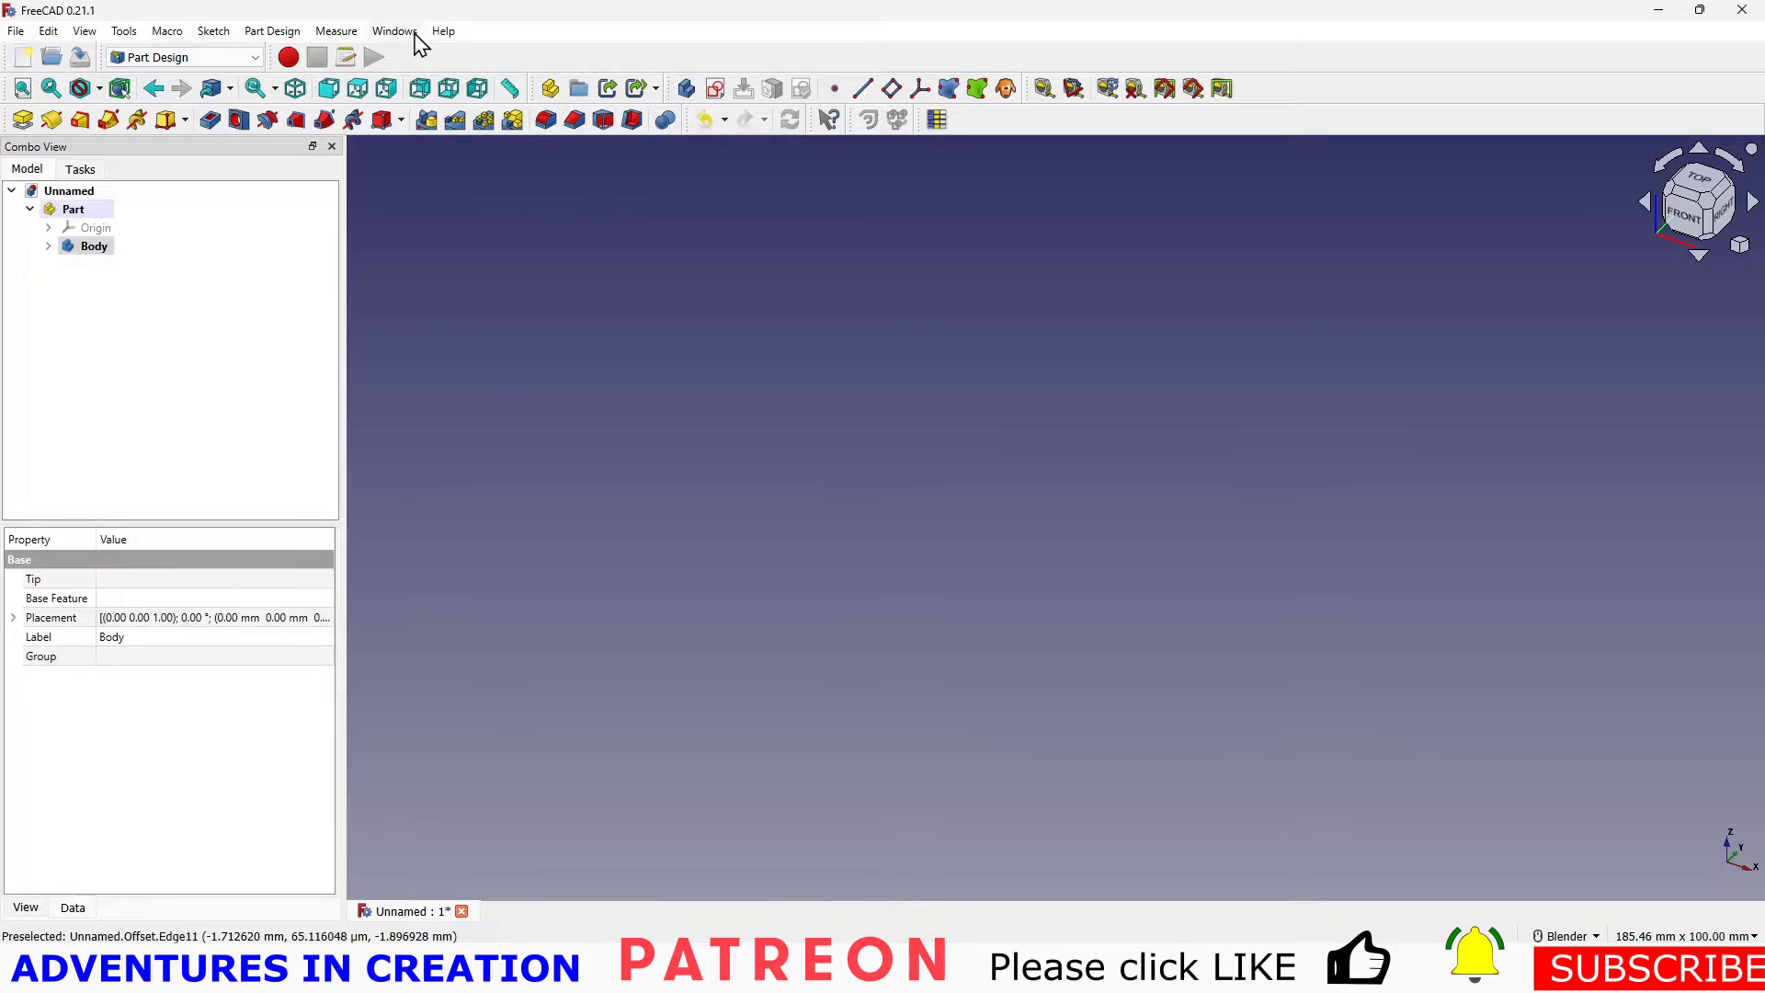
View FreeCAD's version information under Help > About FreeCAD, then dismiss it
click(443, 32)
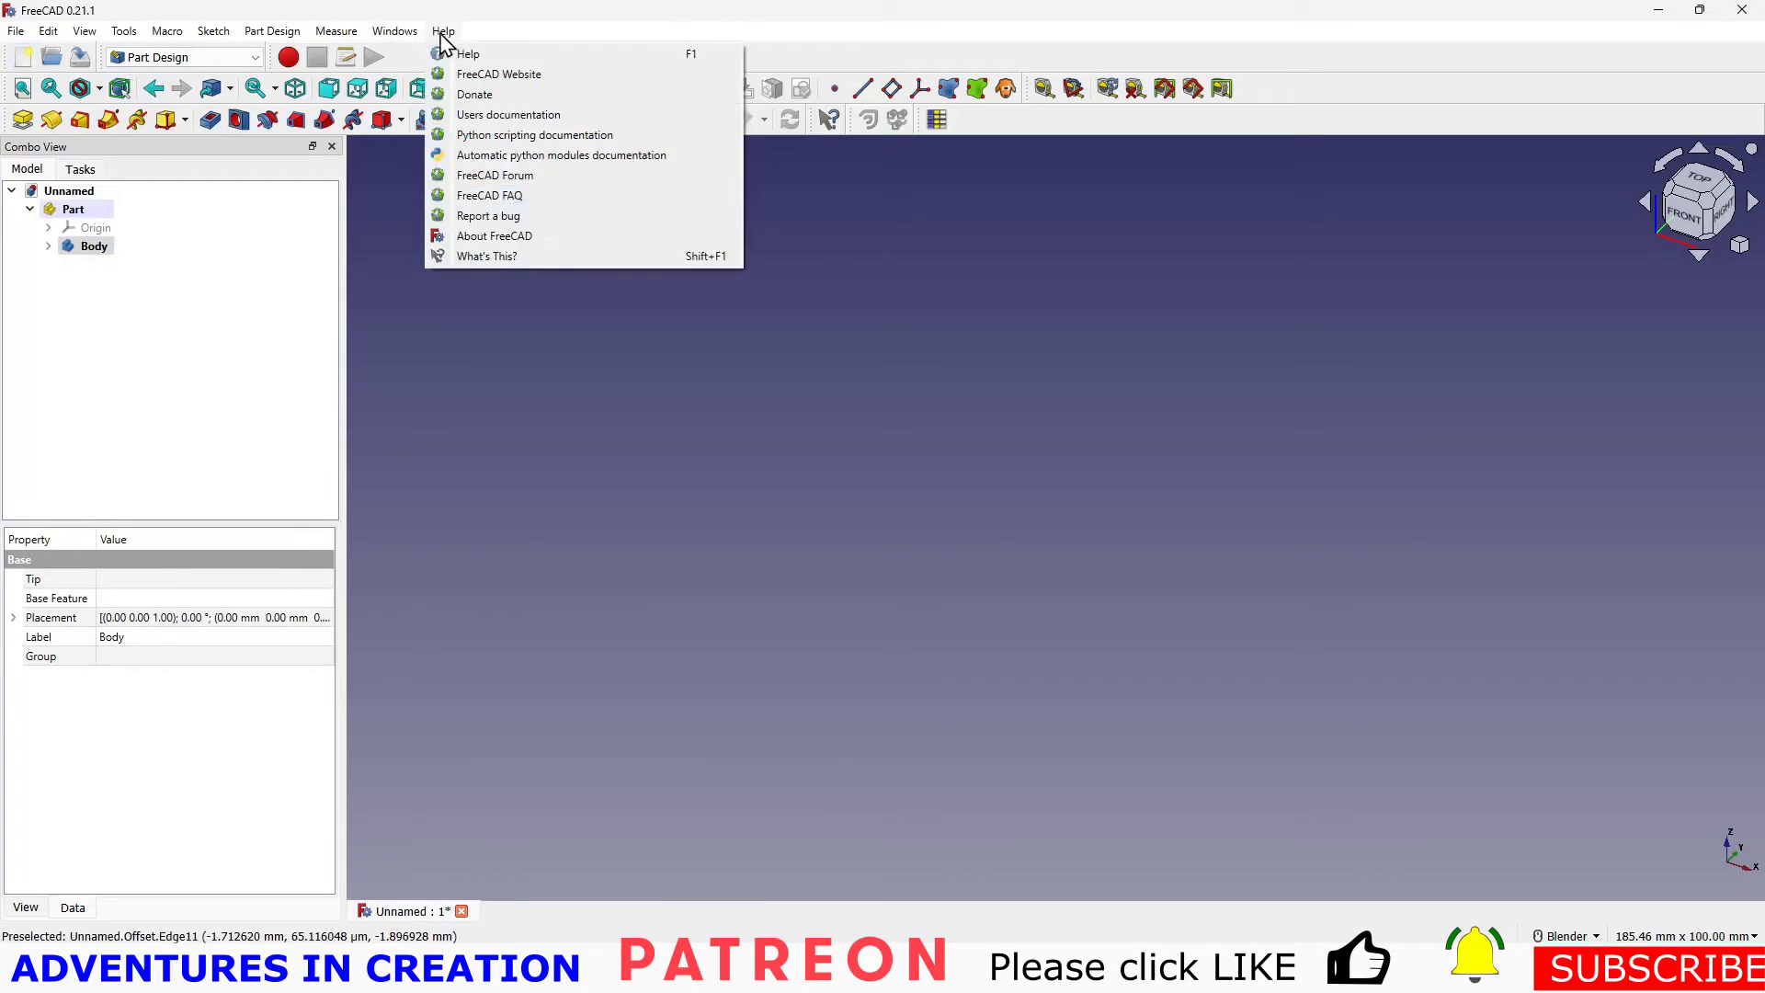
click(524, 235)
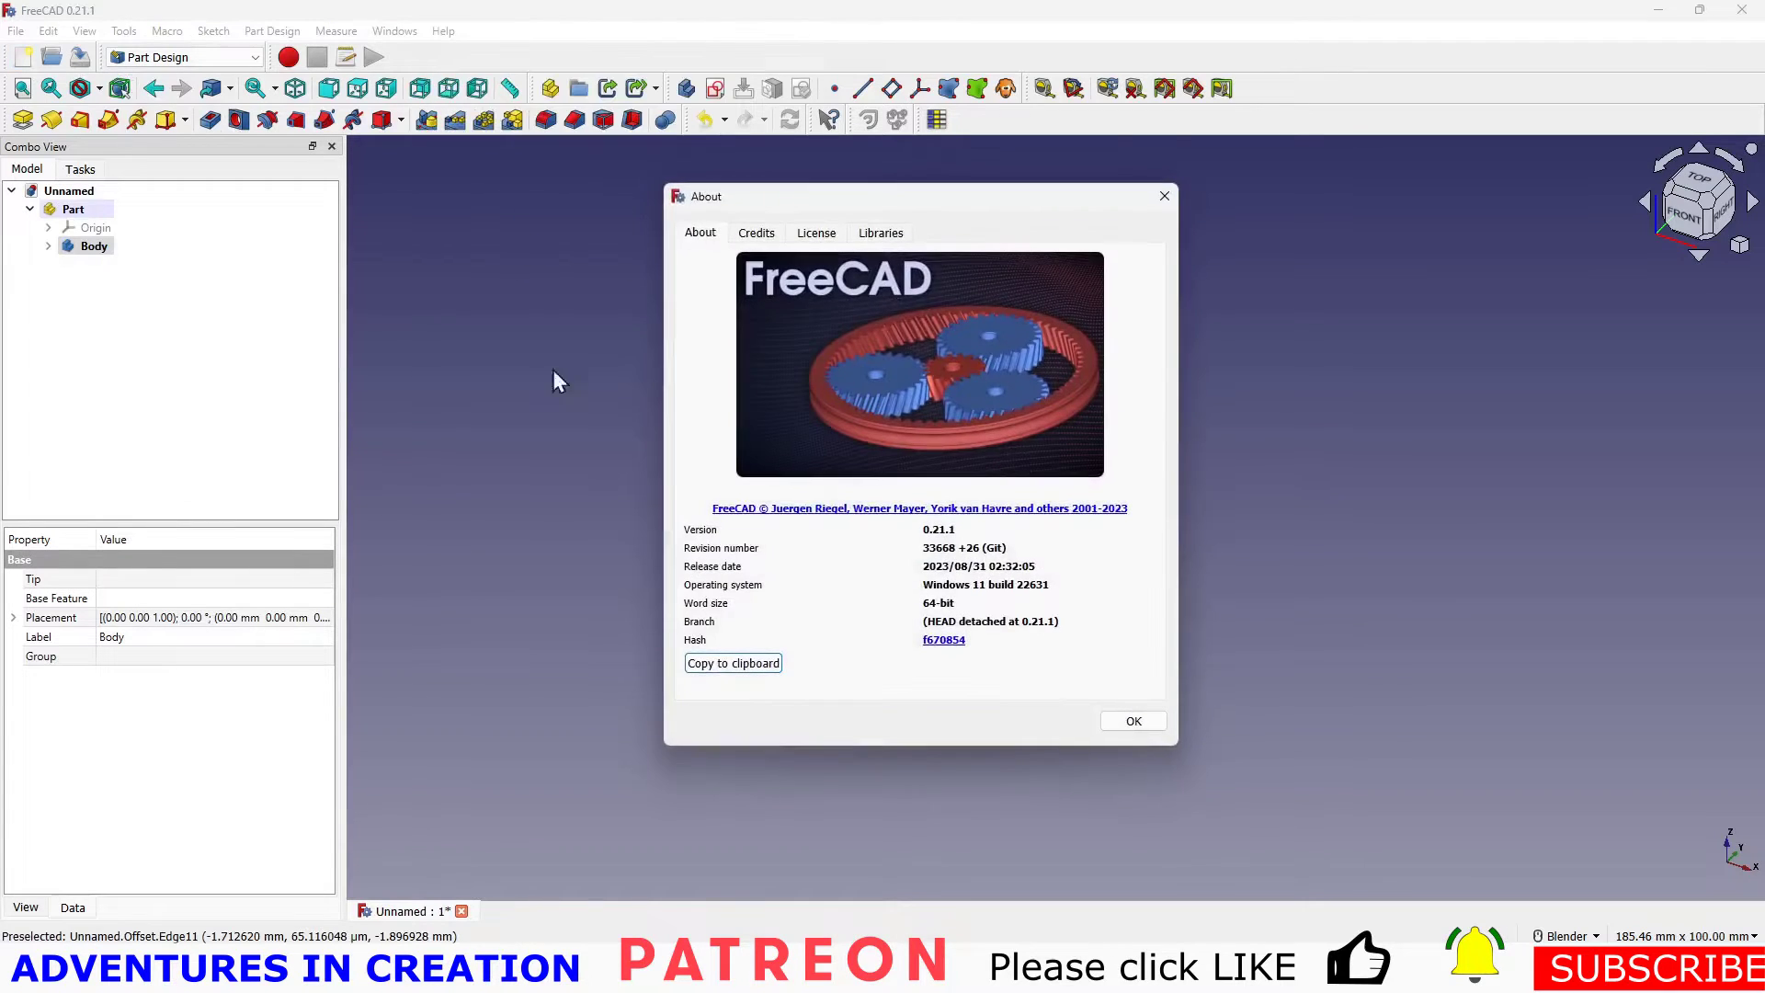
click(1131, 723)
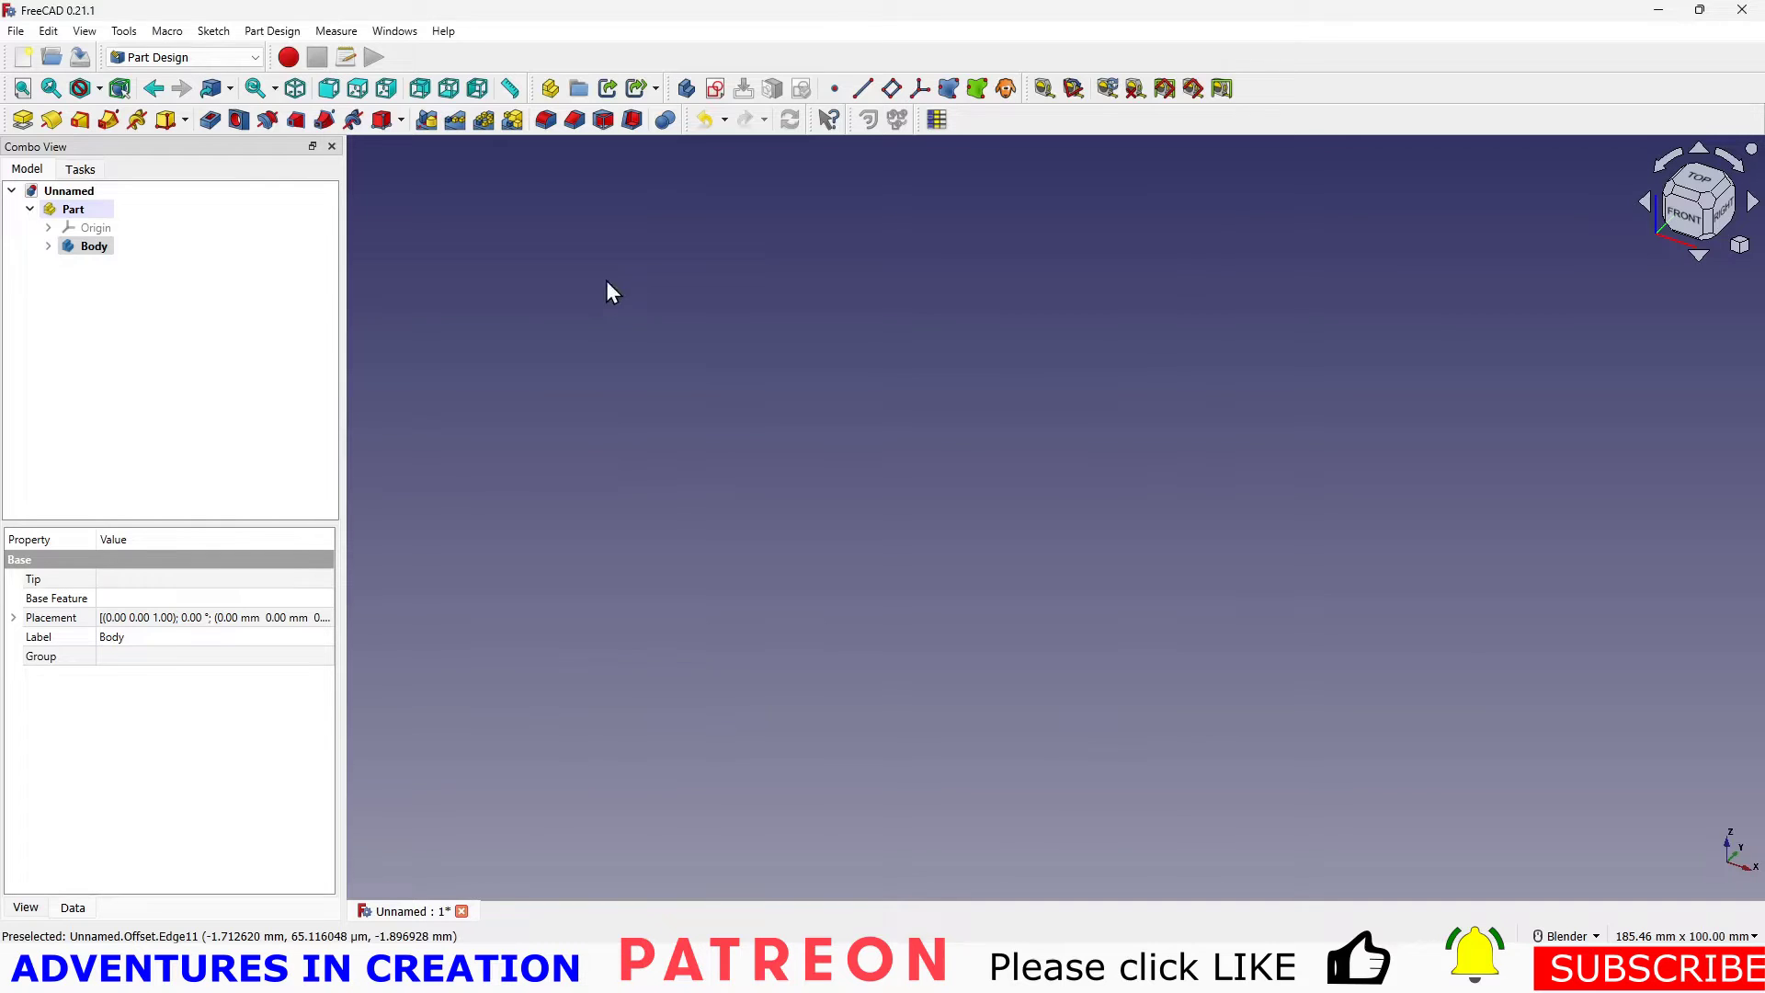
Start a new sketch attached to the XY-plane001 plane
click(715, 88)
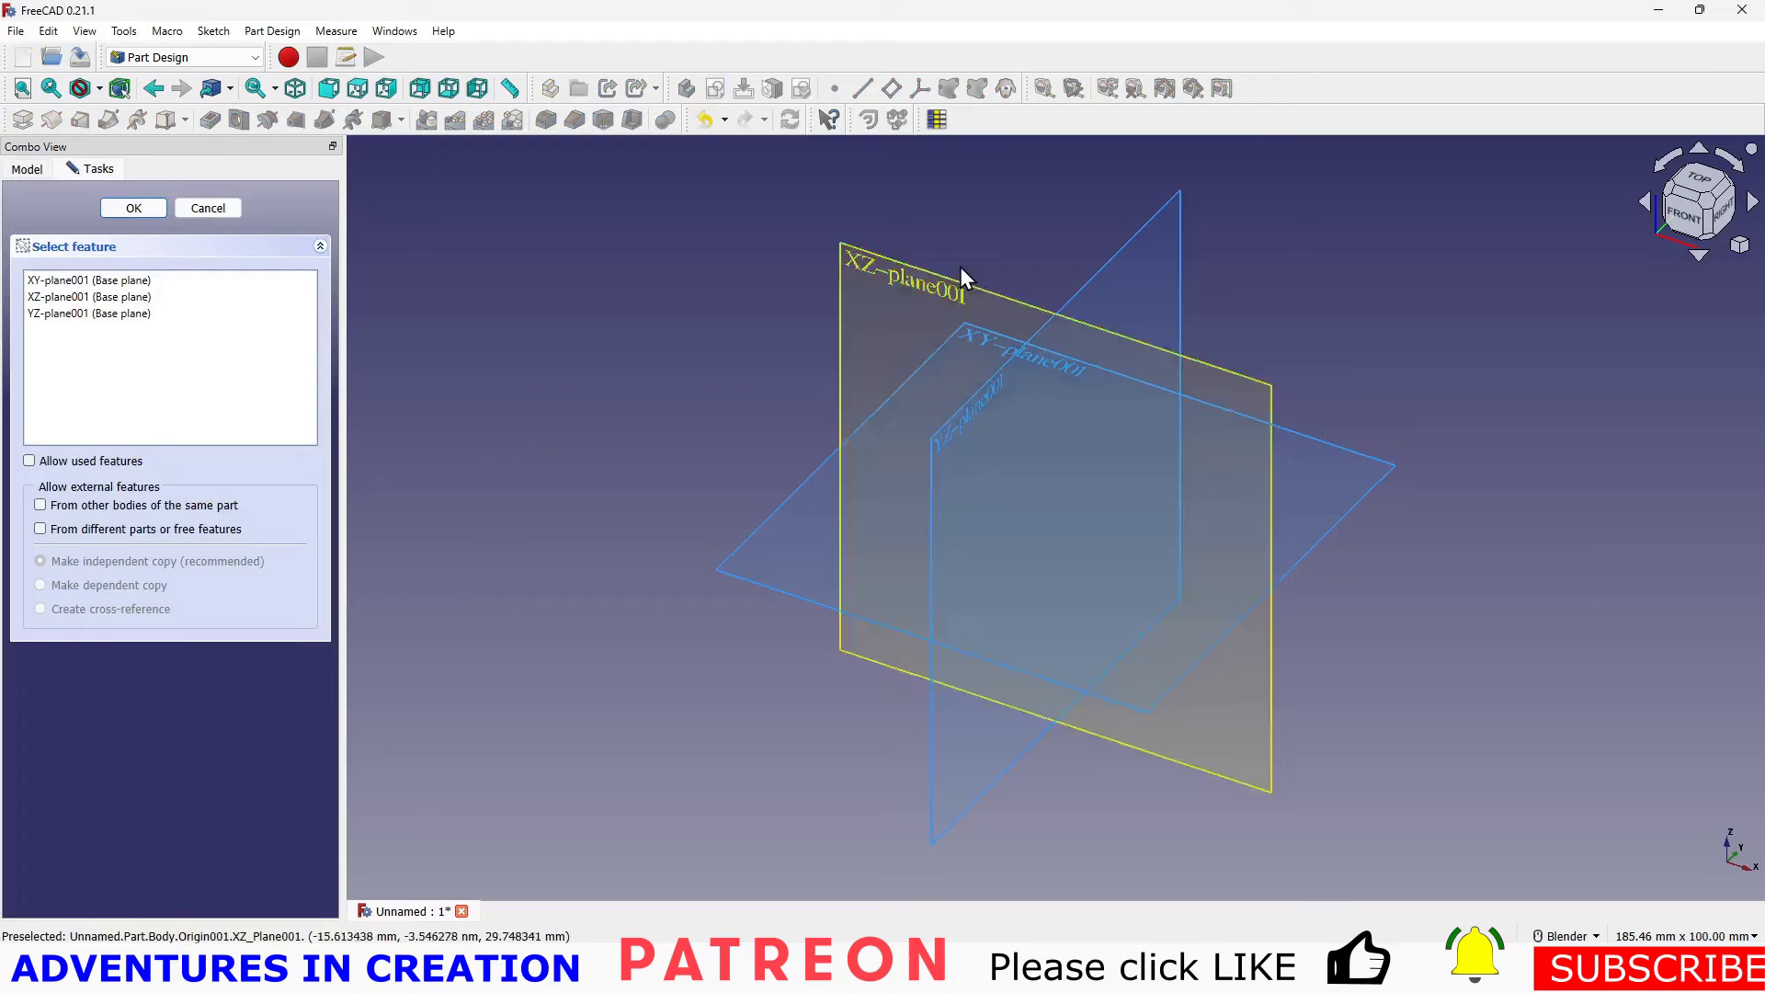
click(115, 280)
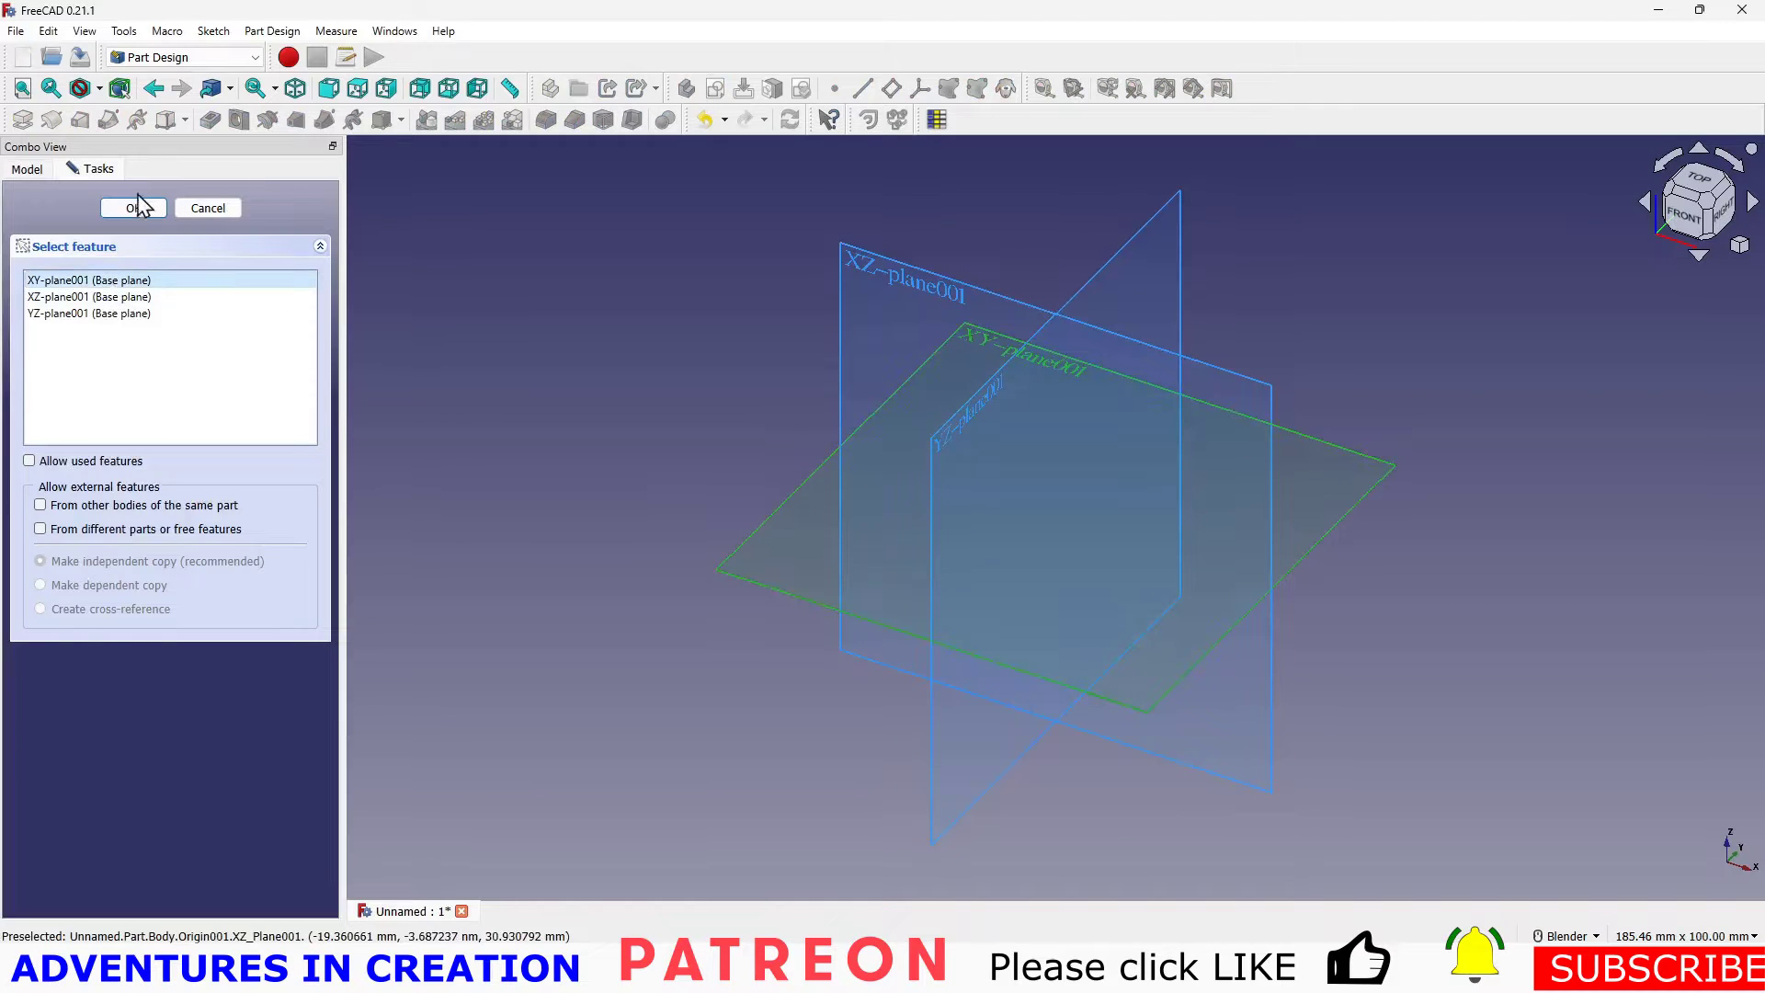
click(133, 208)
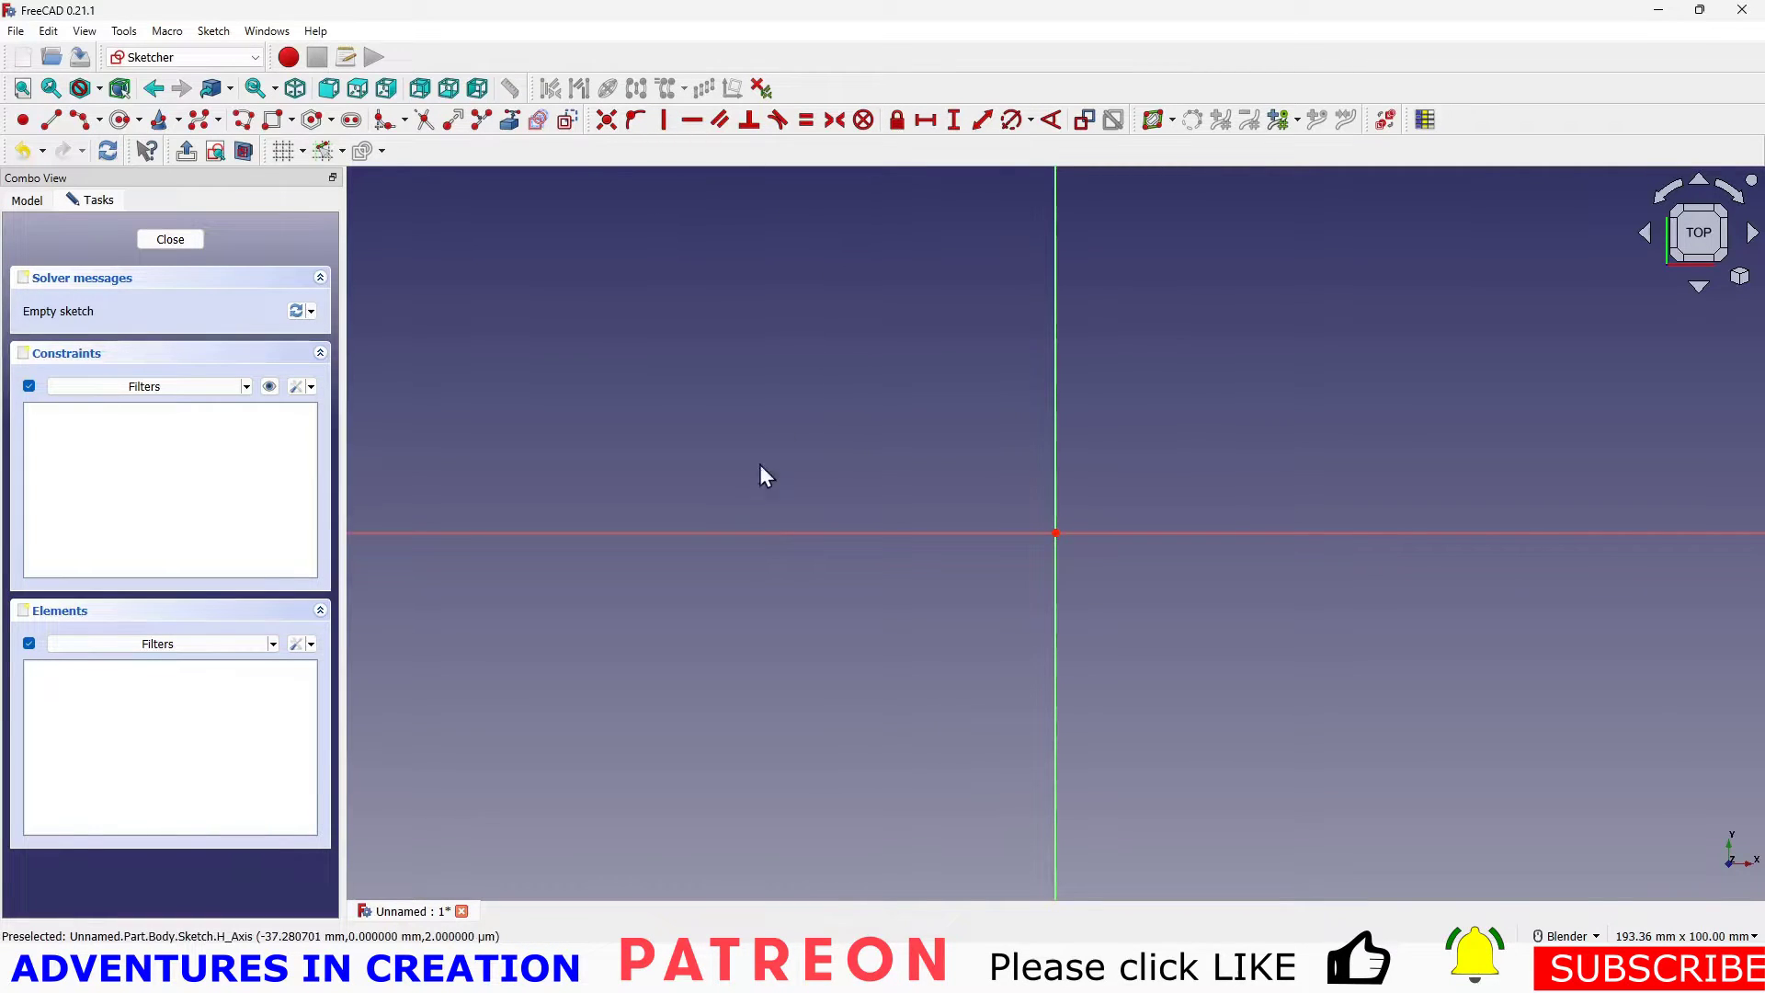
Draw two joined centre-point arcs left of the origin, the first ending on the horizontal axis
click(120, 120)
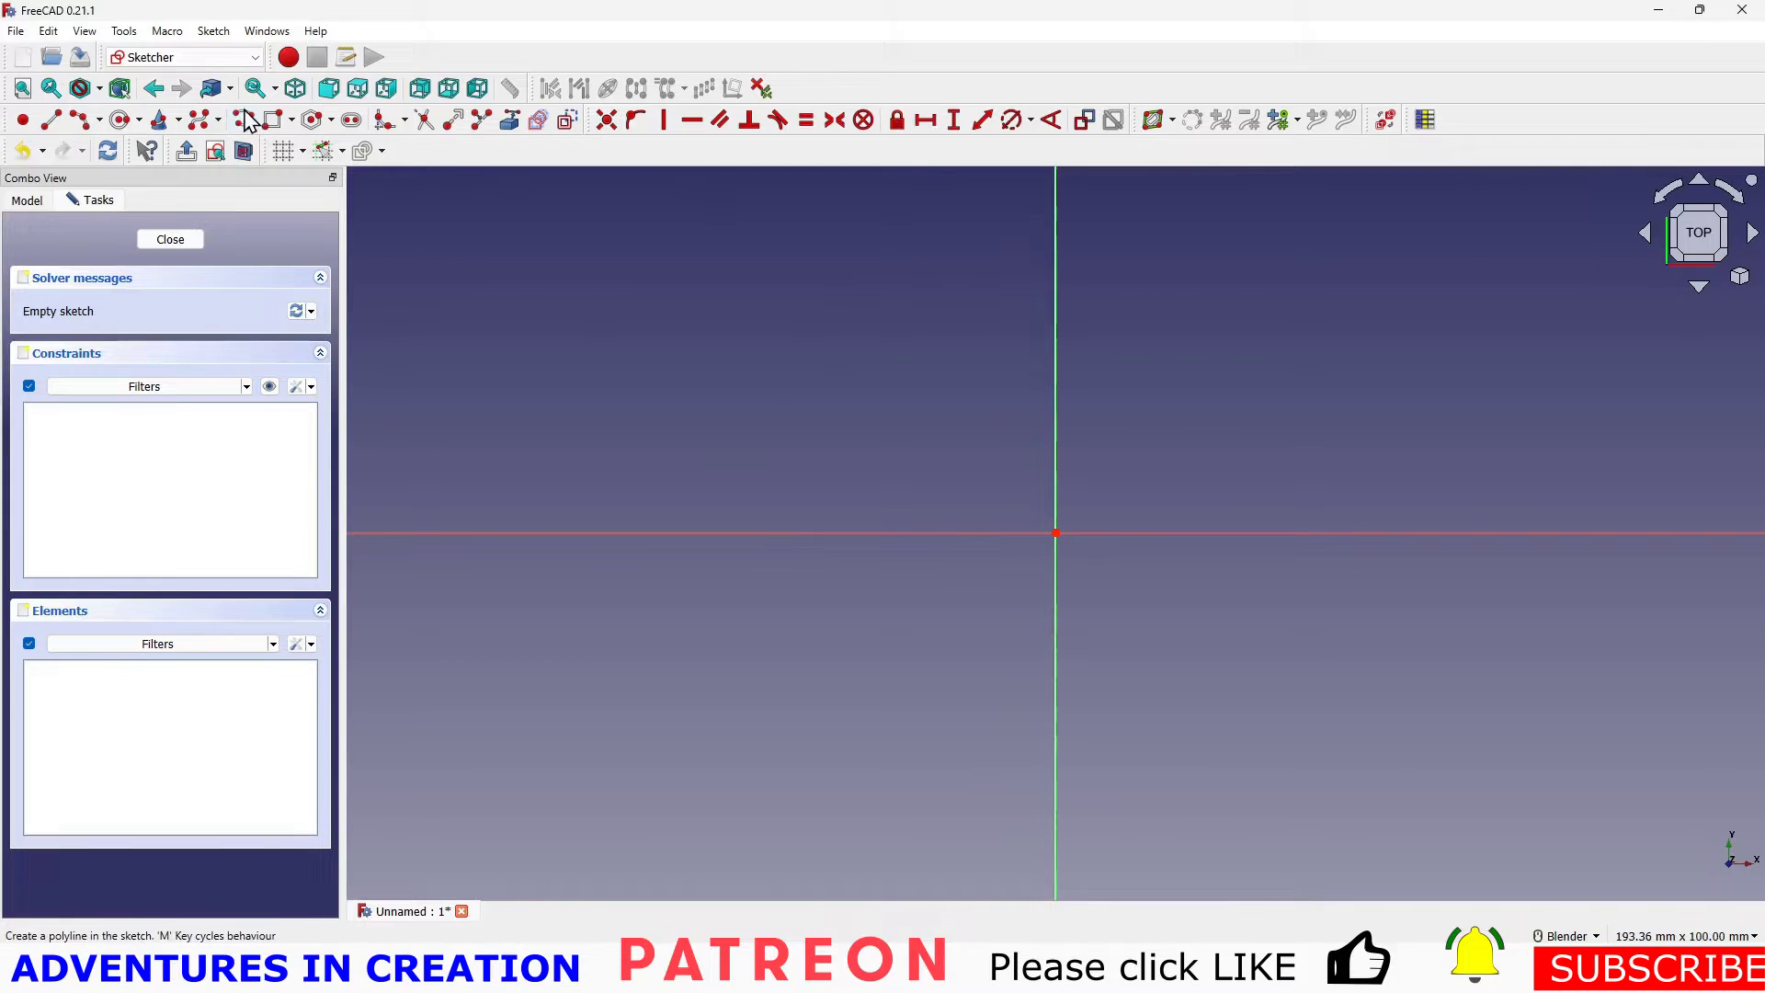
click(763, 533)
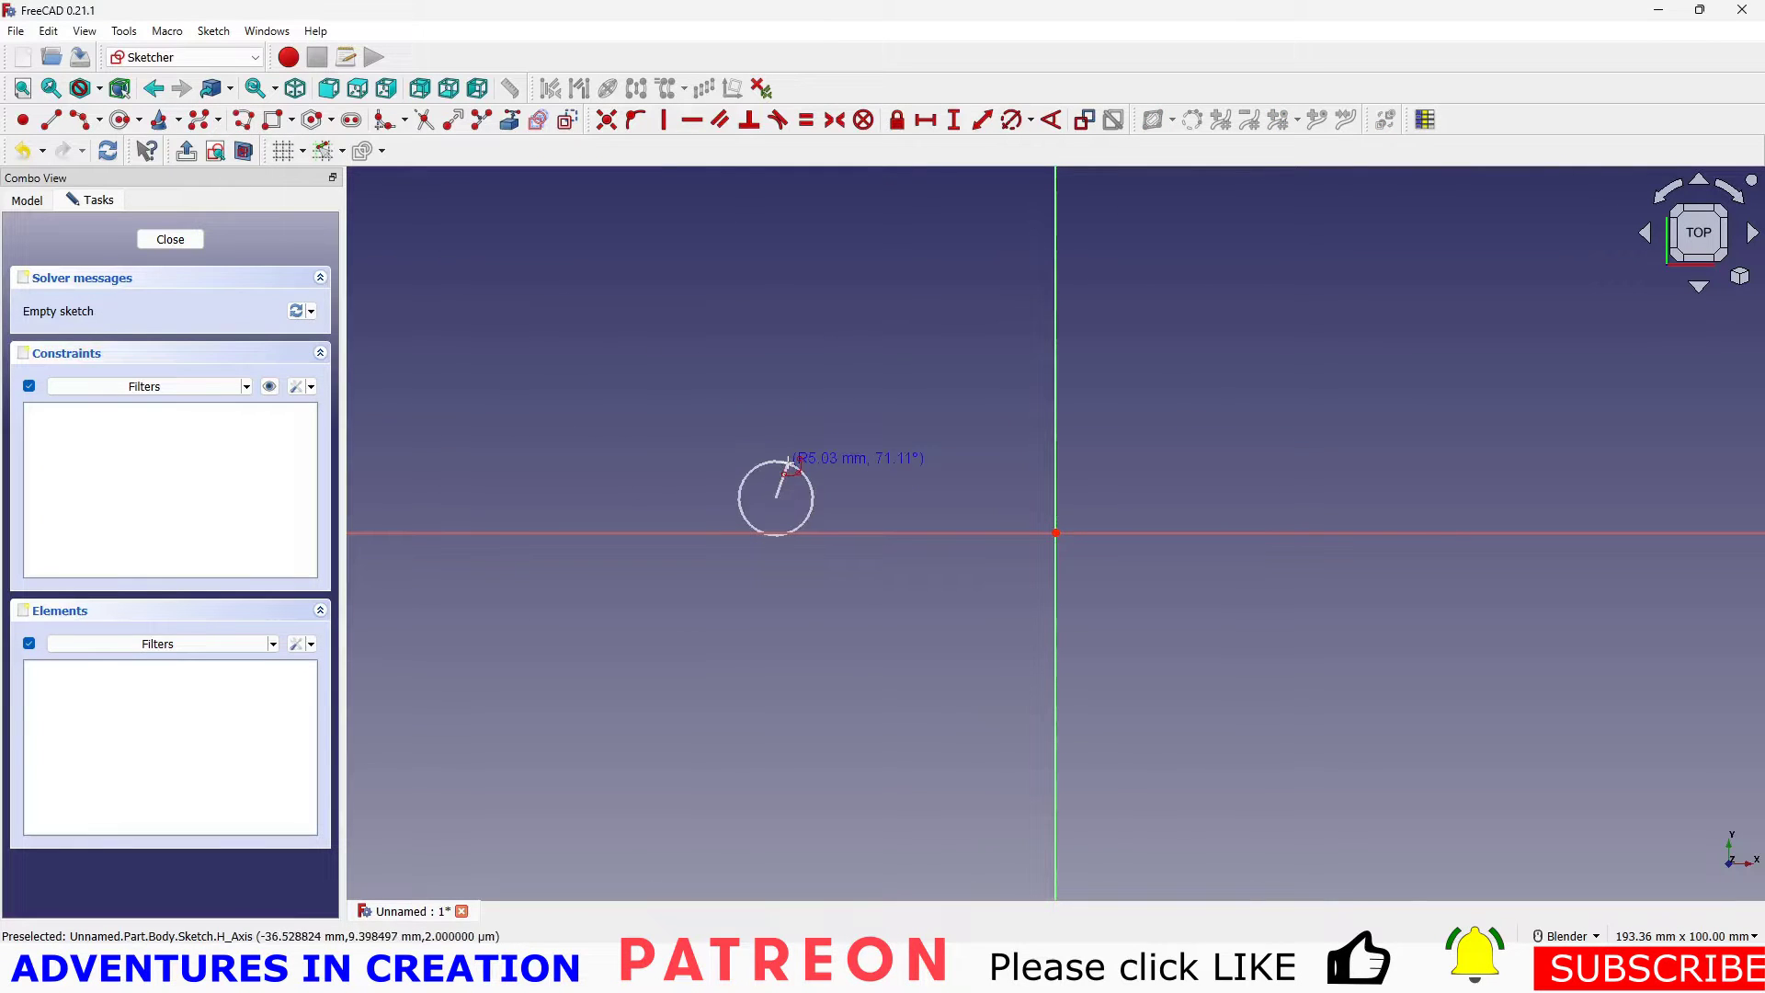
click(827, 410)
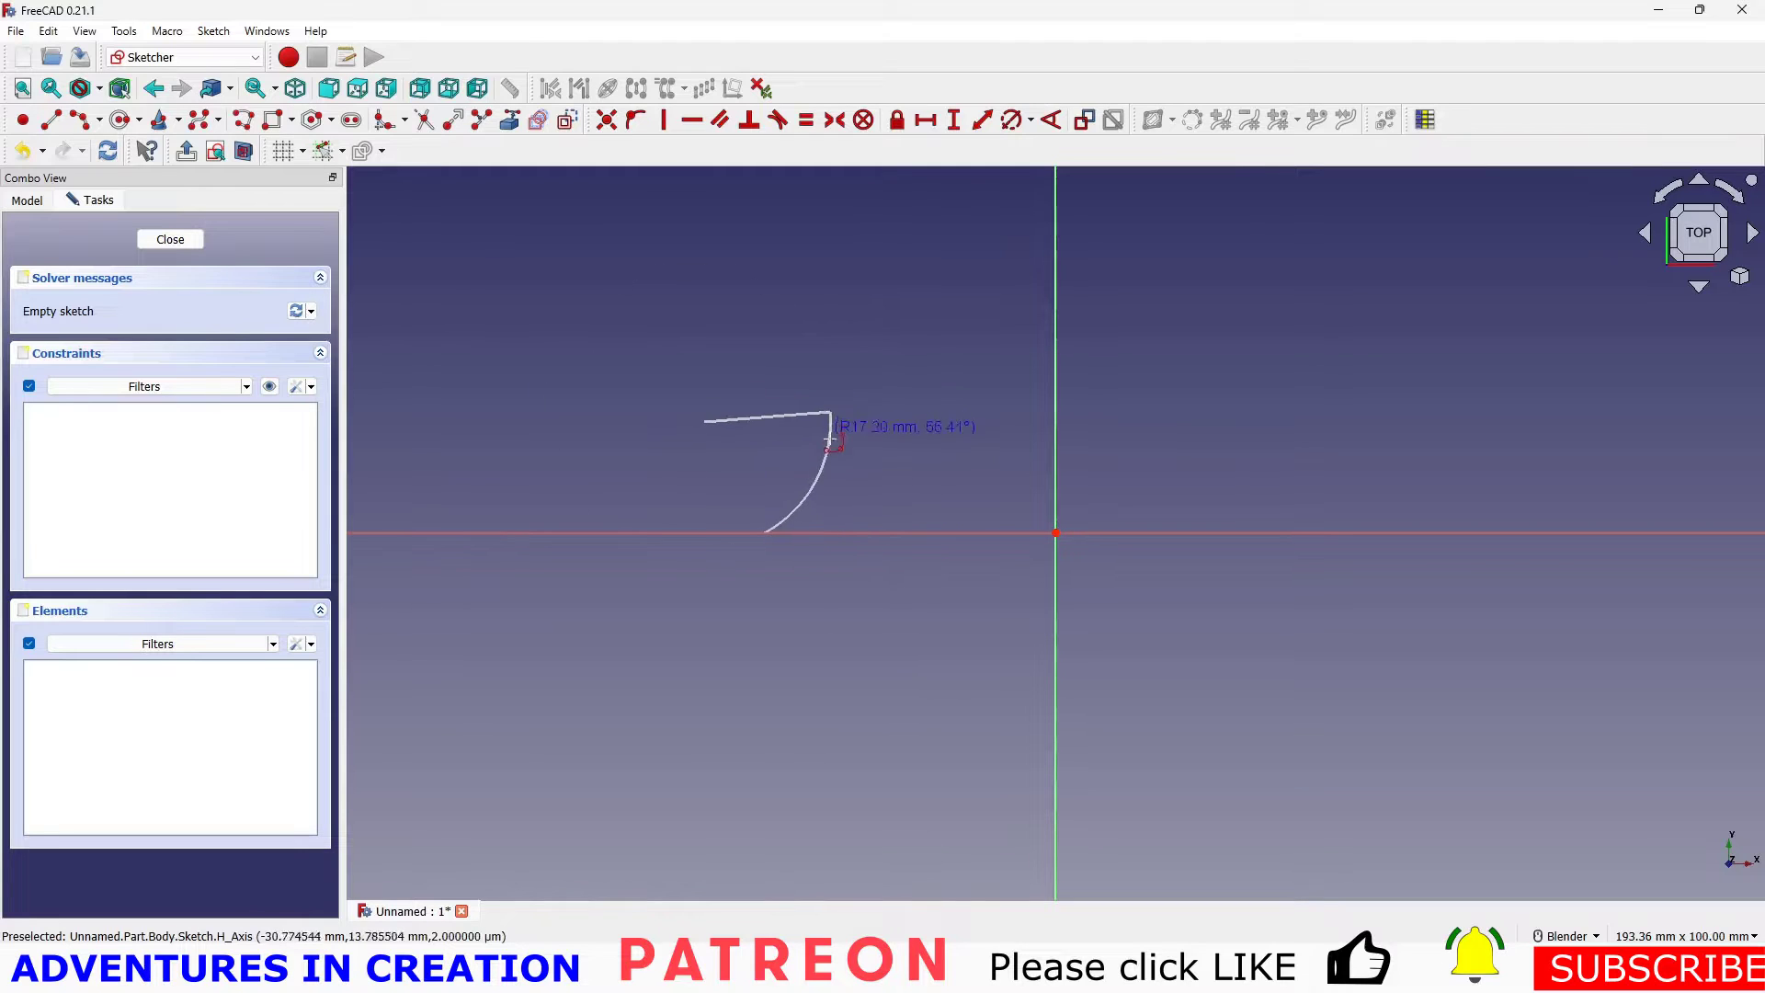
click(827, 474)
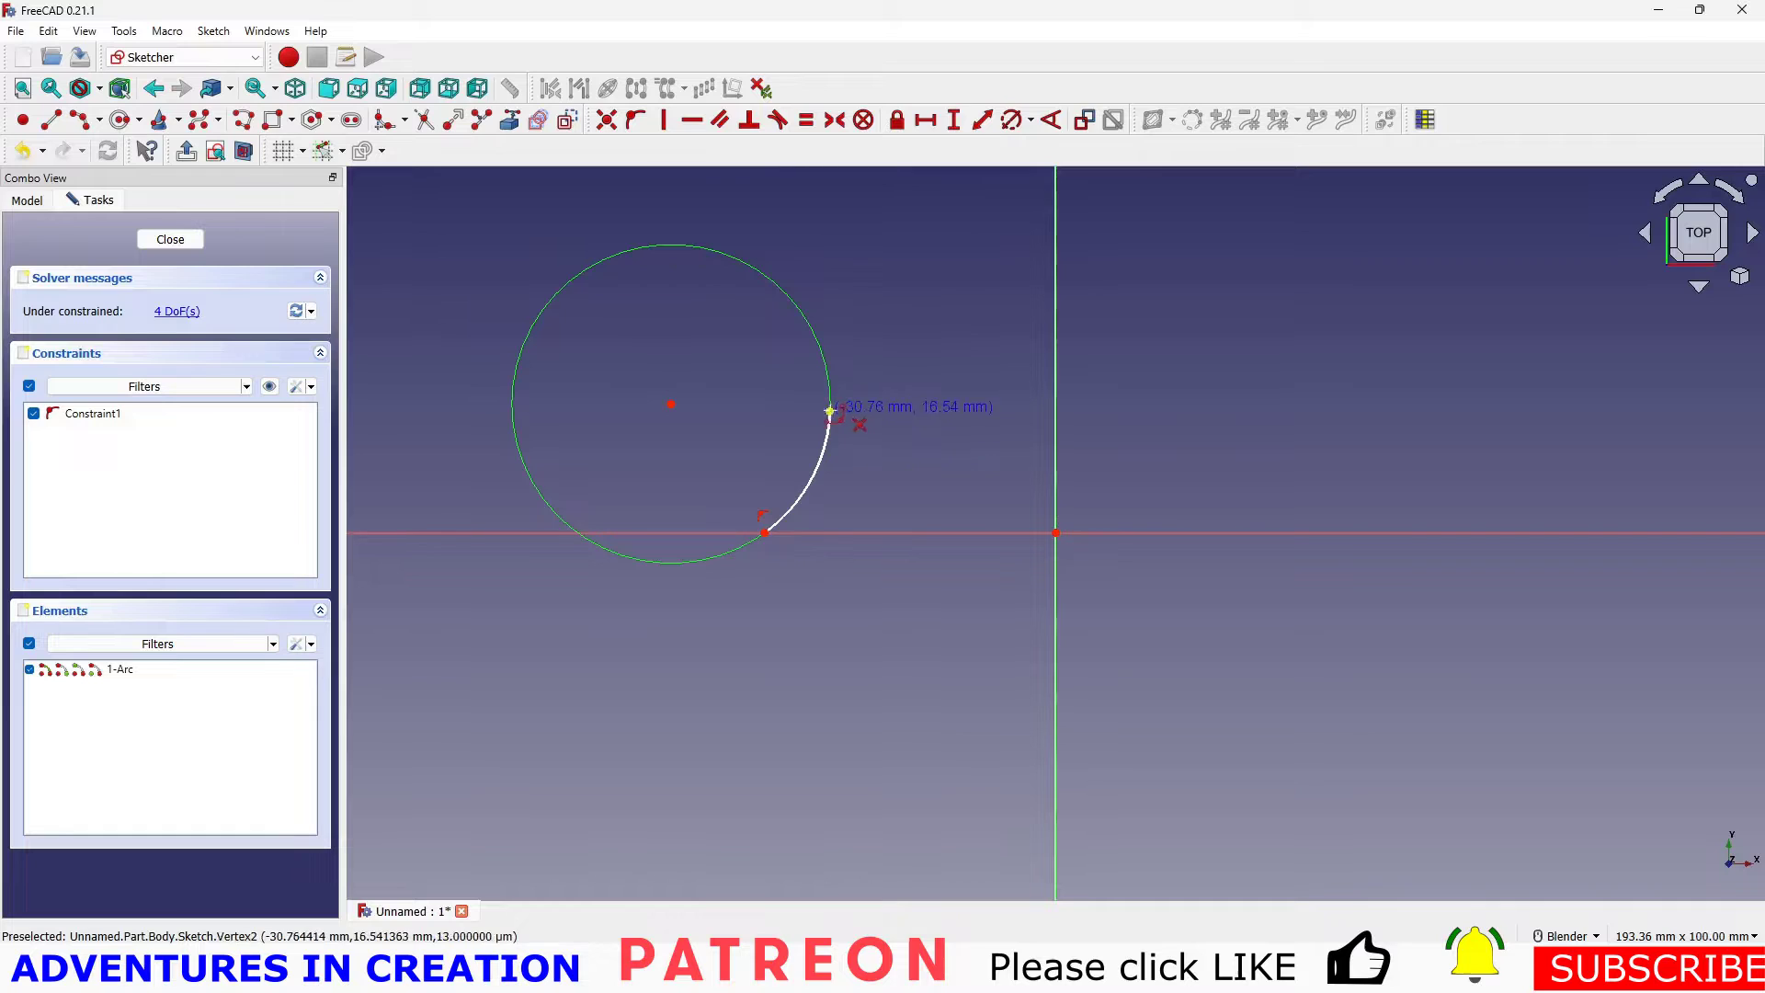
click(829, 410)
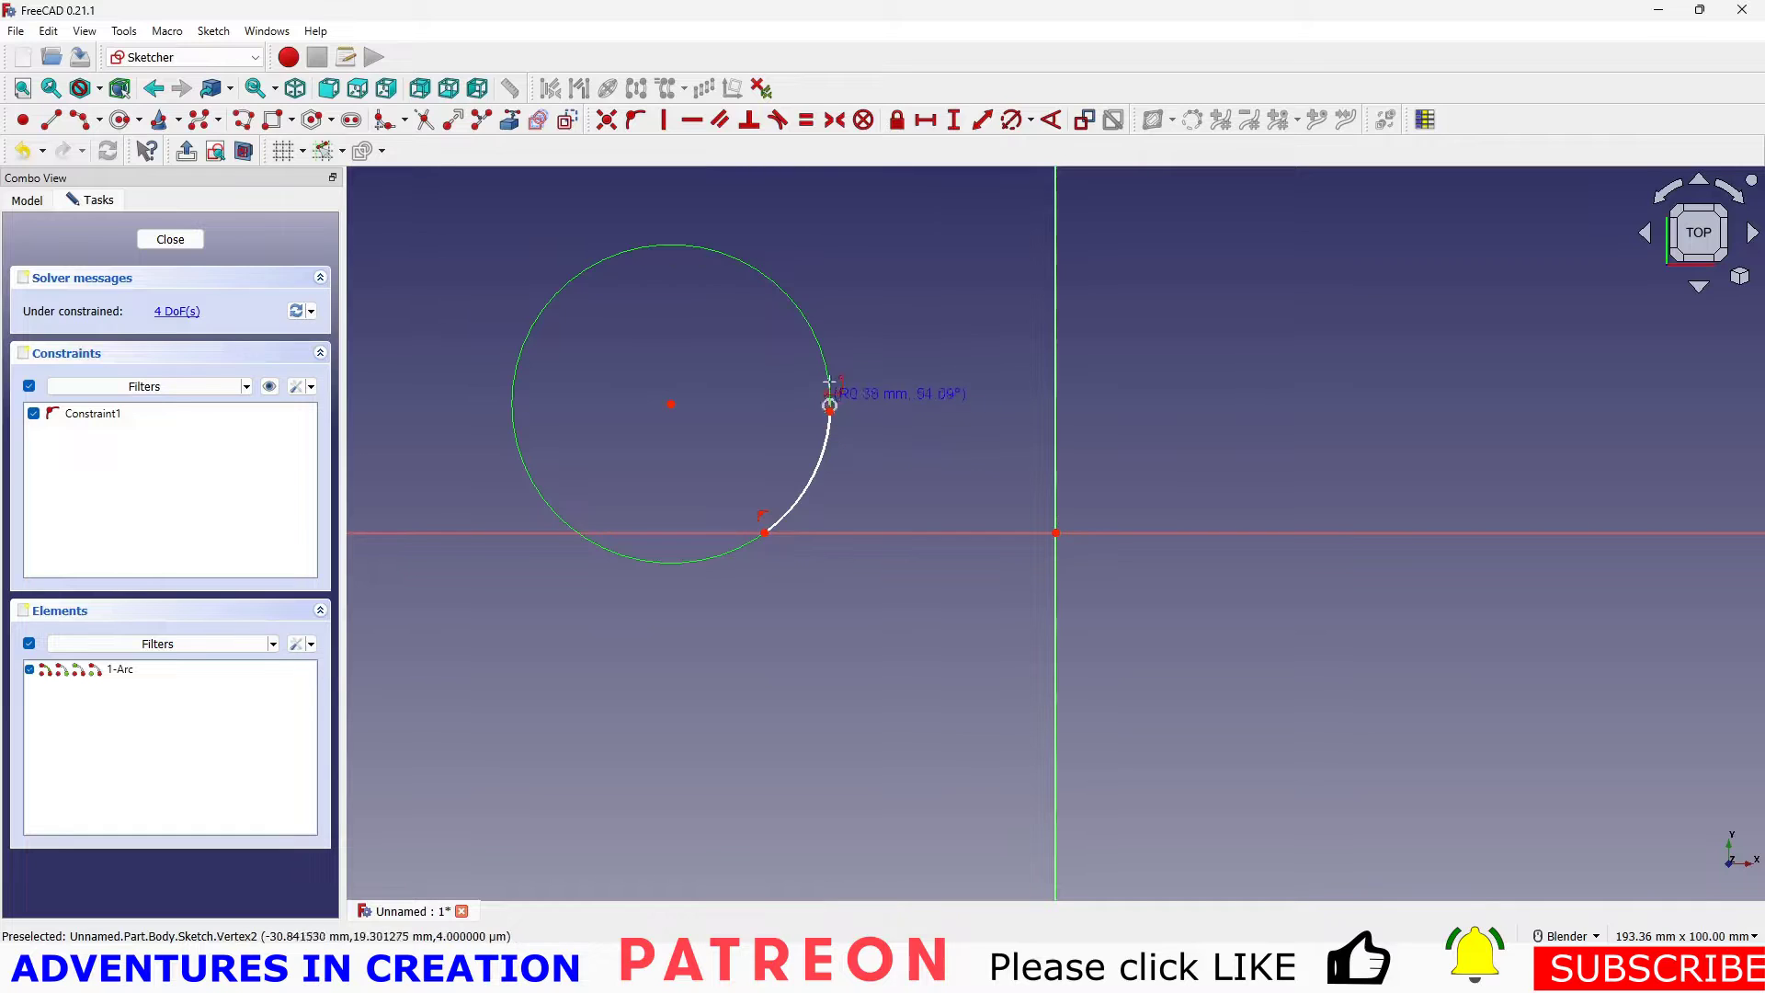
click(740, 287)
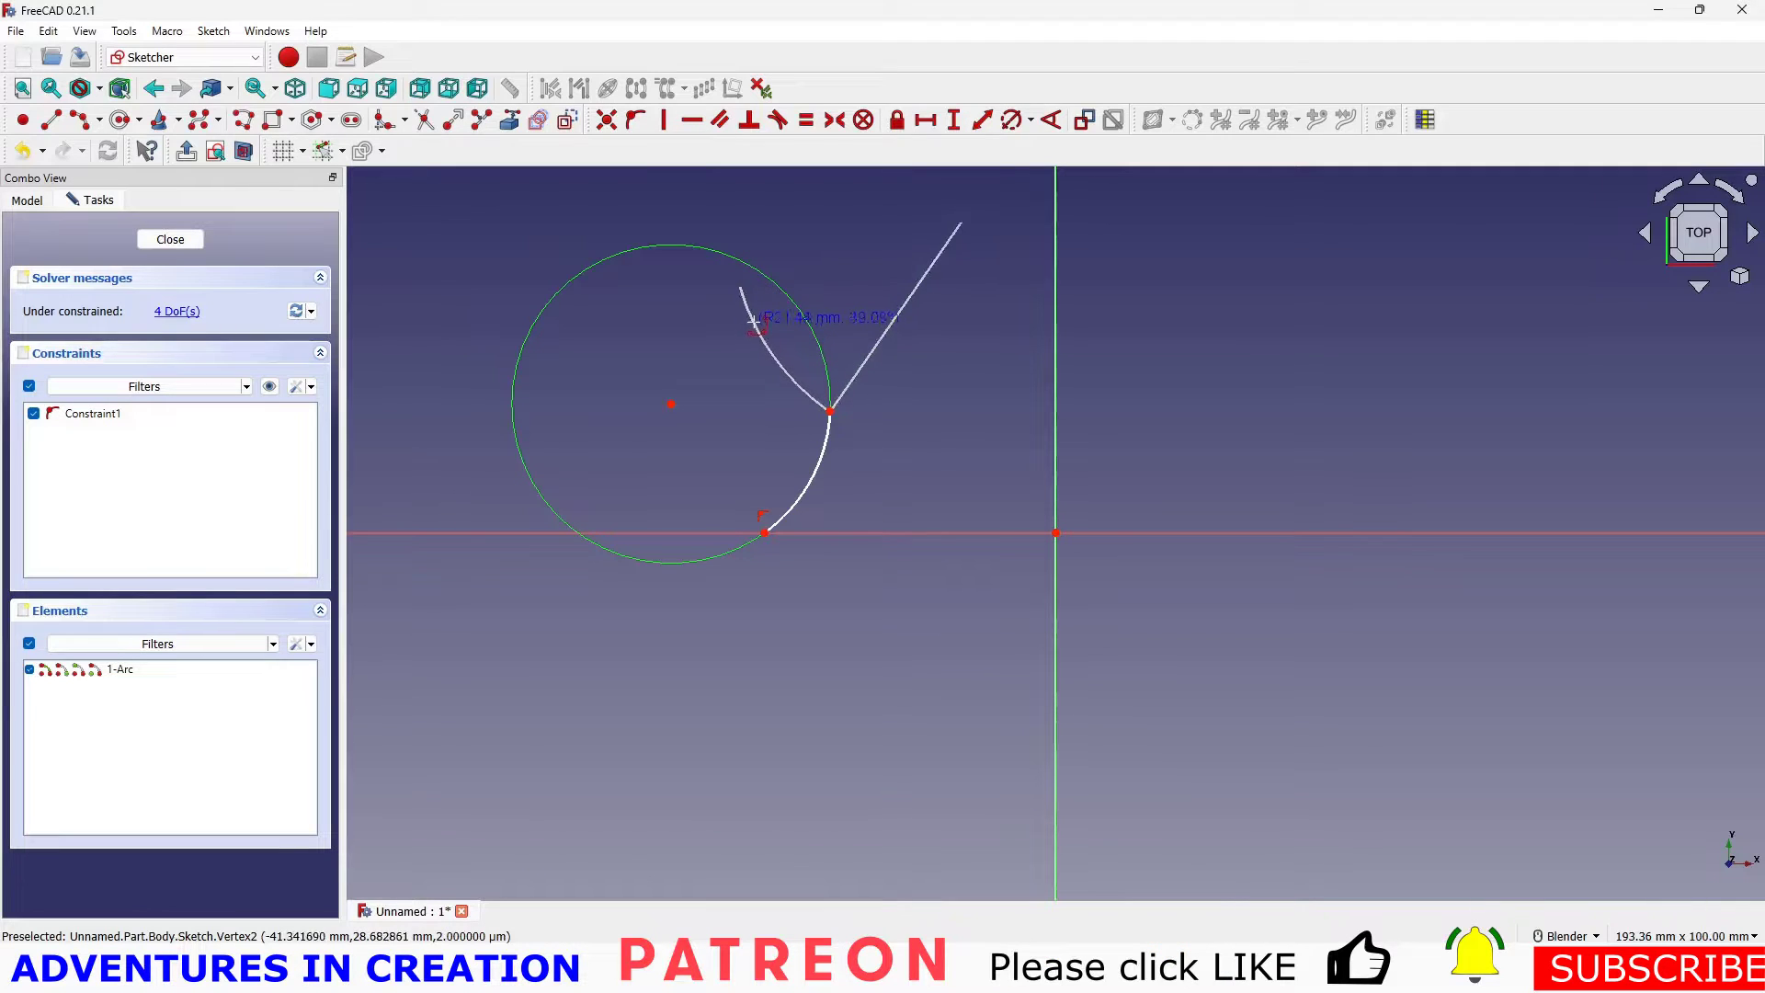
click(741, 289)
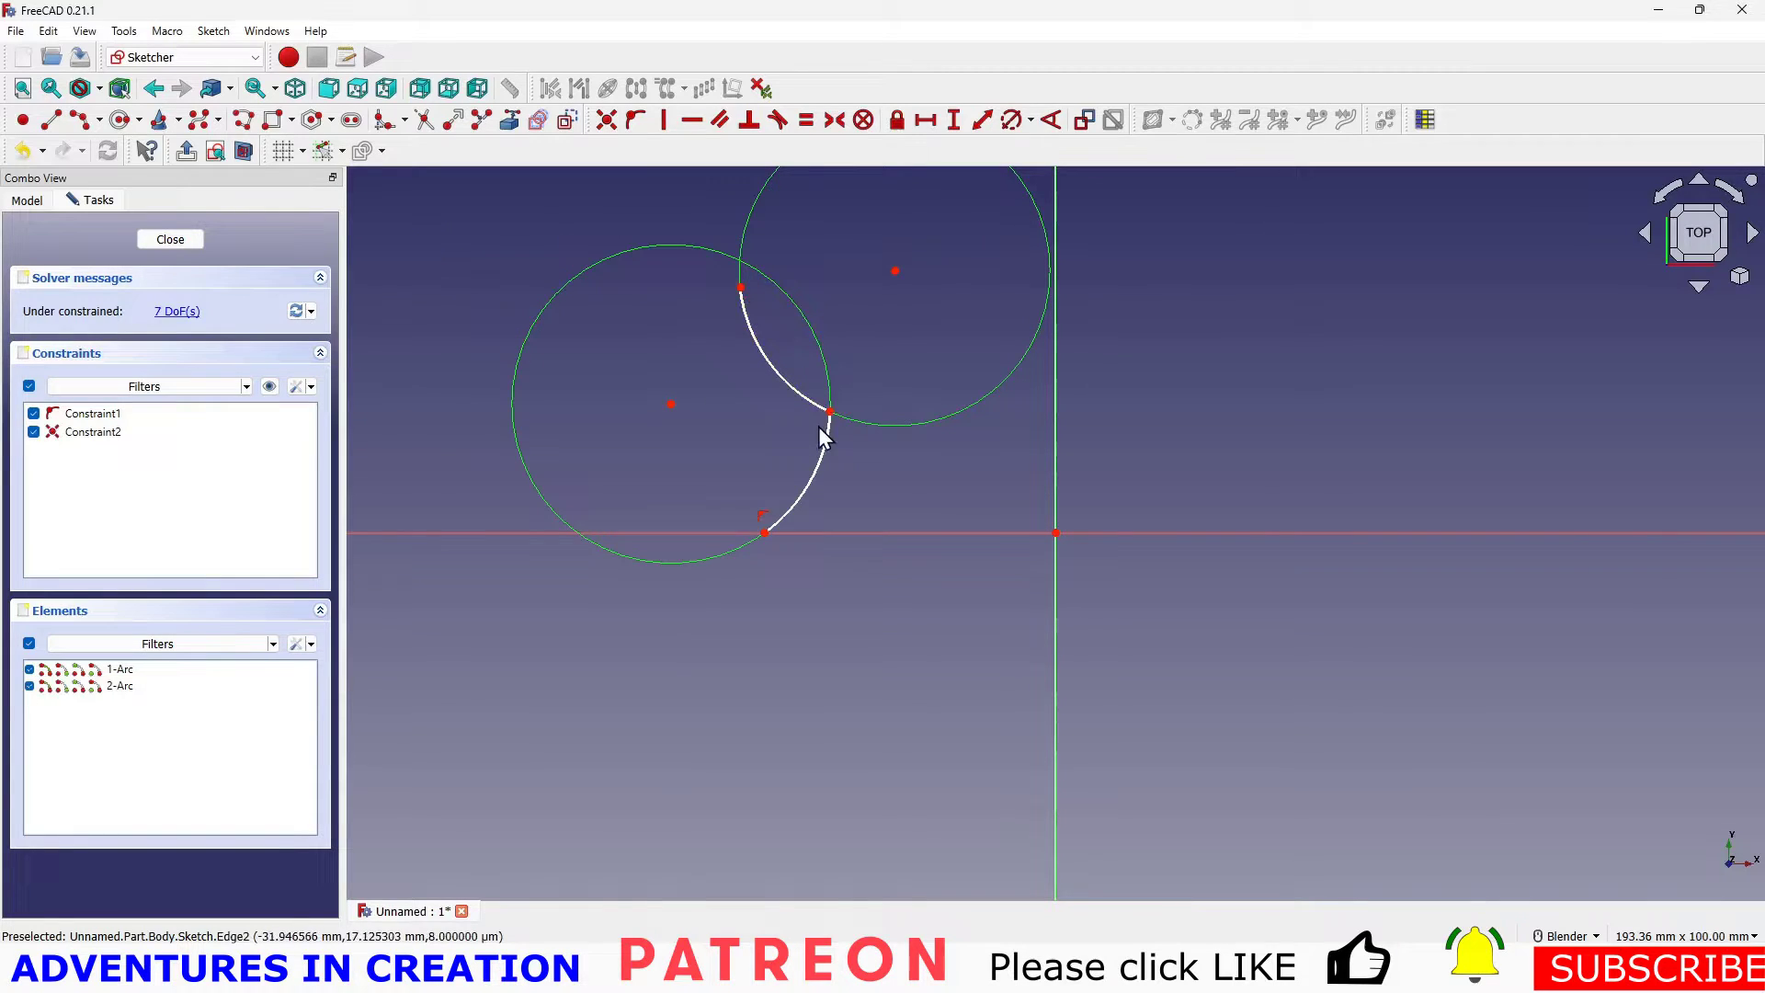
Mirror both arcs across the vertical axis with Symmetry
click(782, 380)
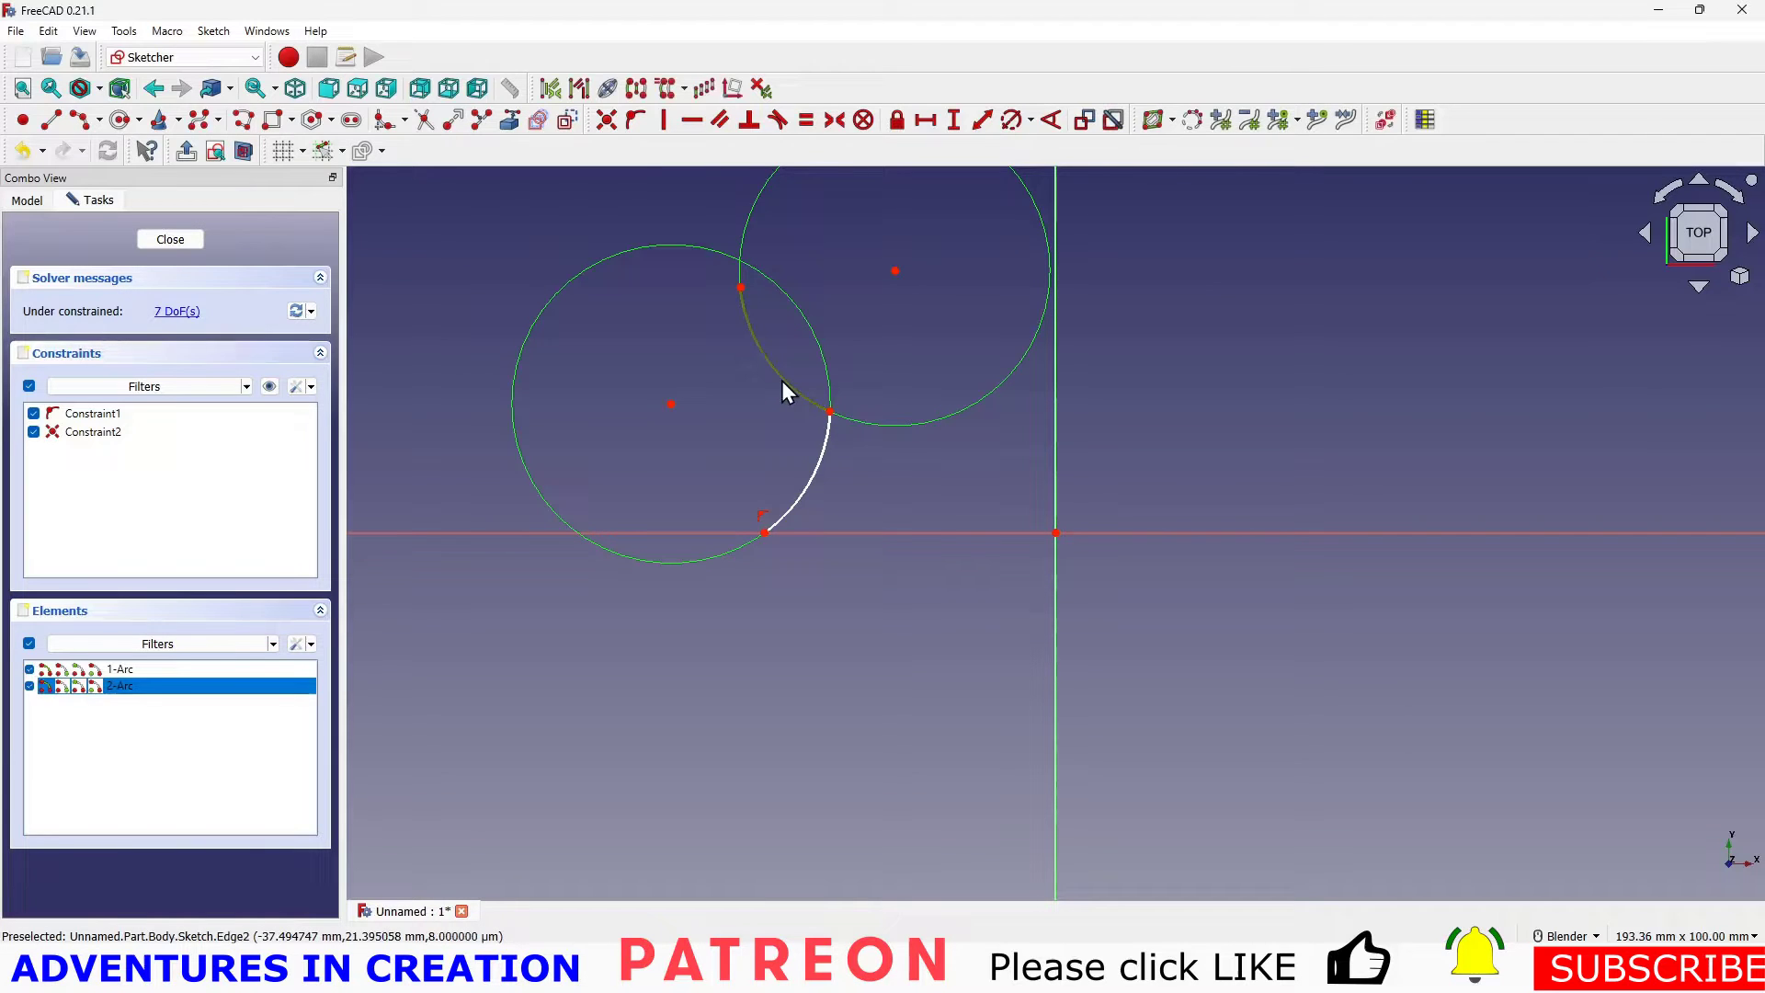
click(824, 452)
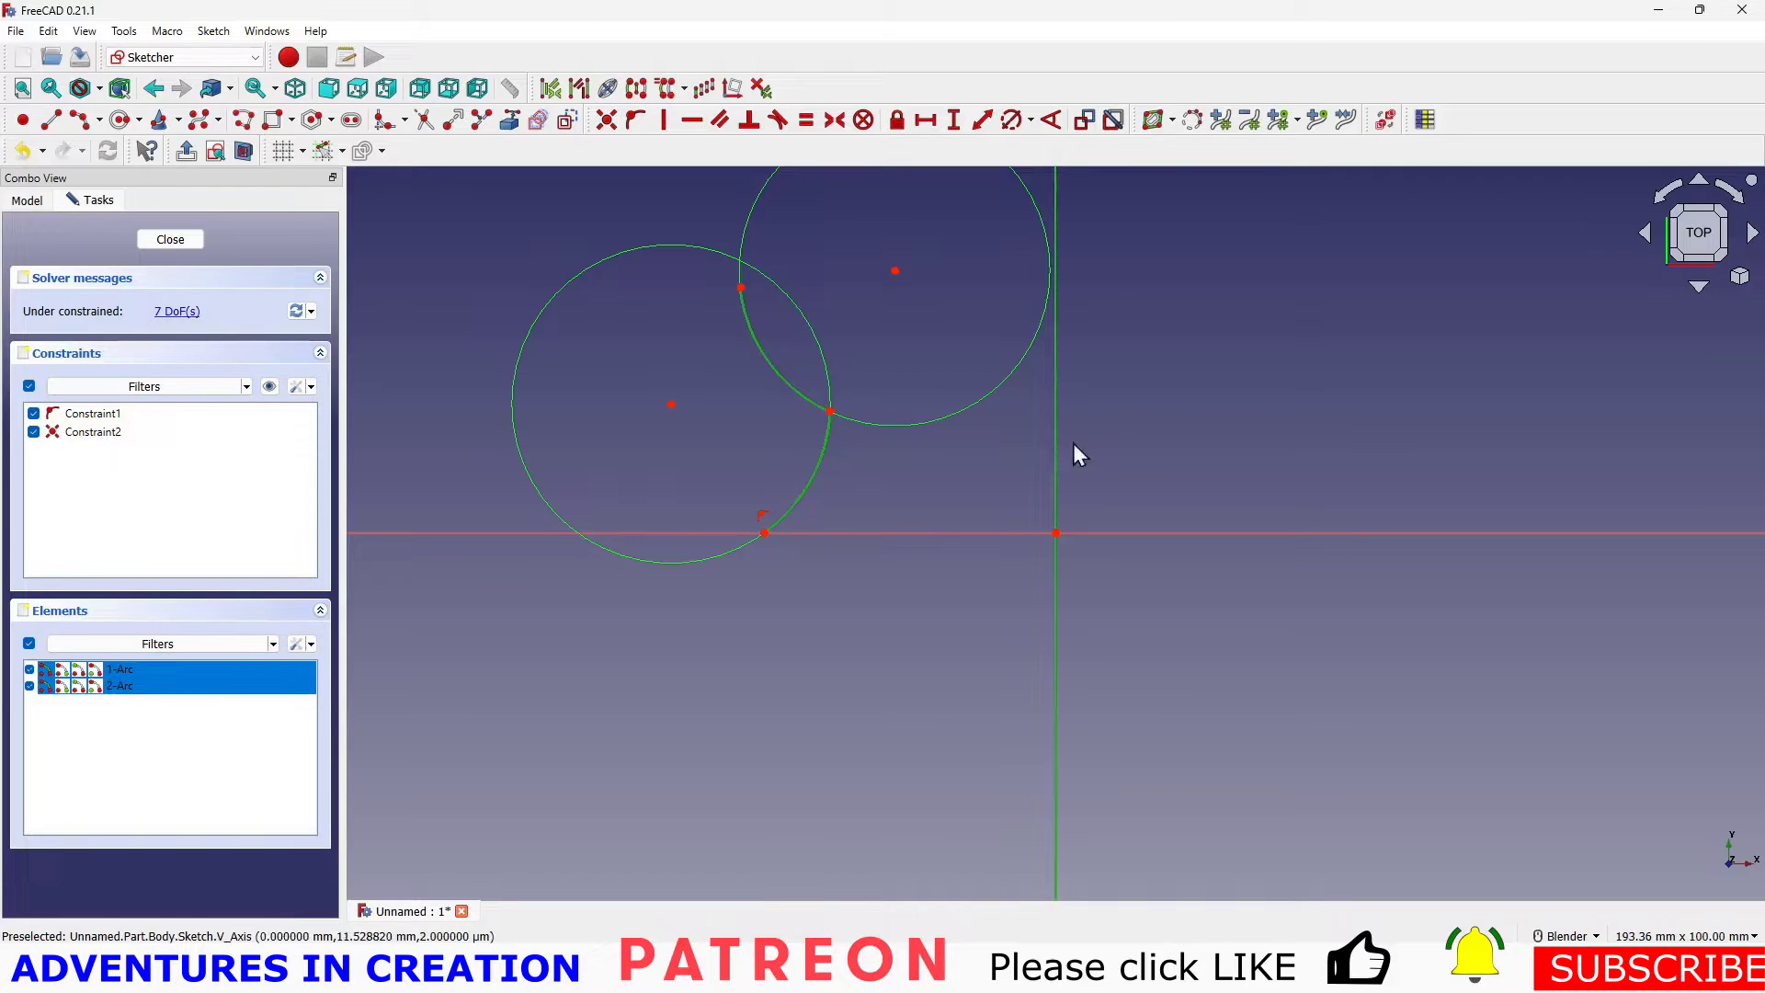
click(638, 89)
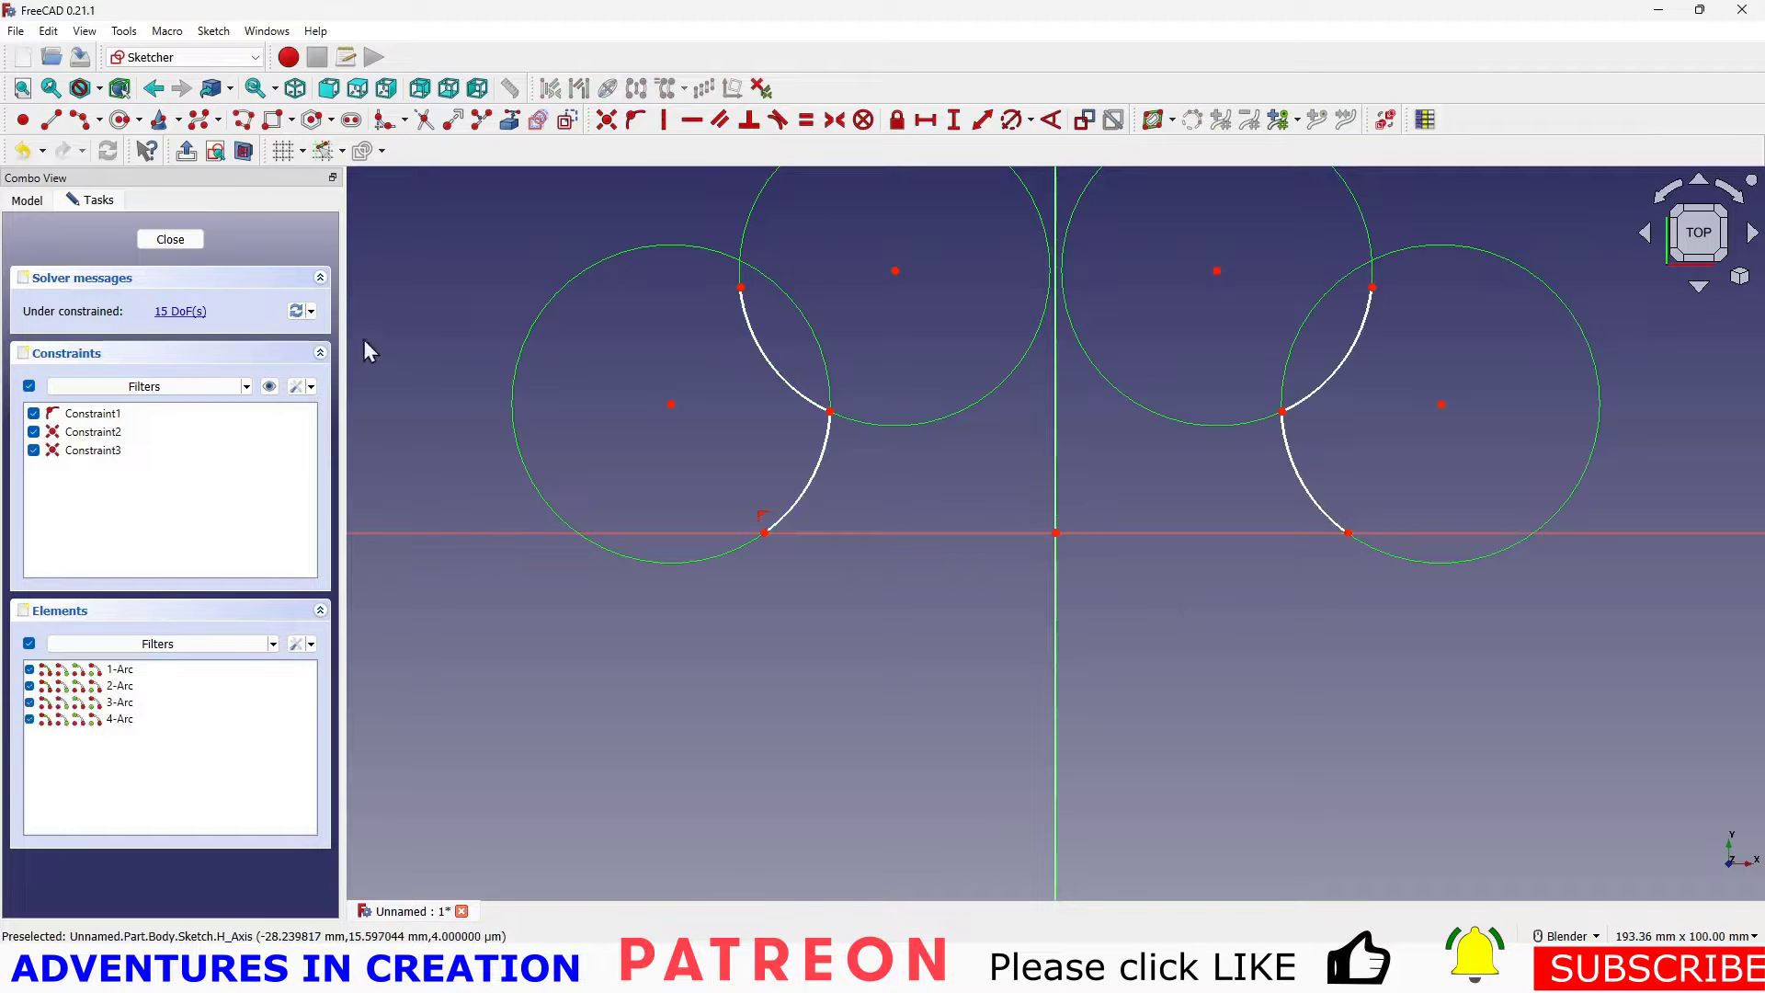
click(170, 239)
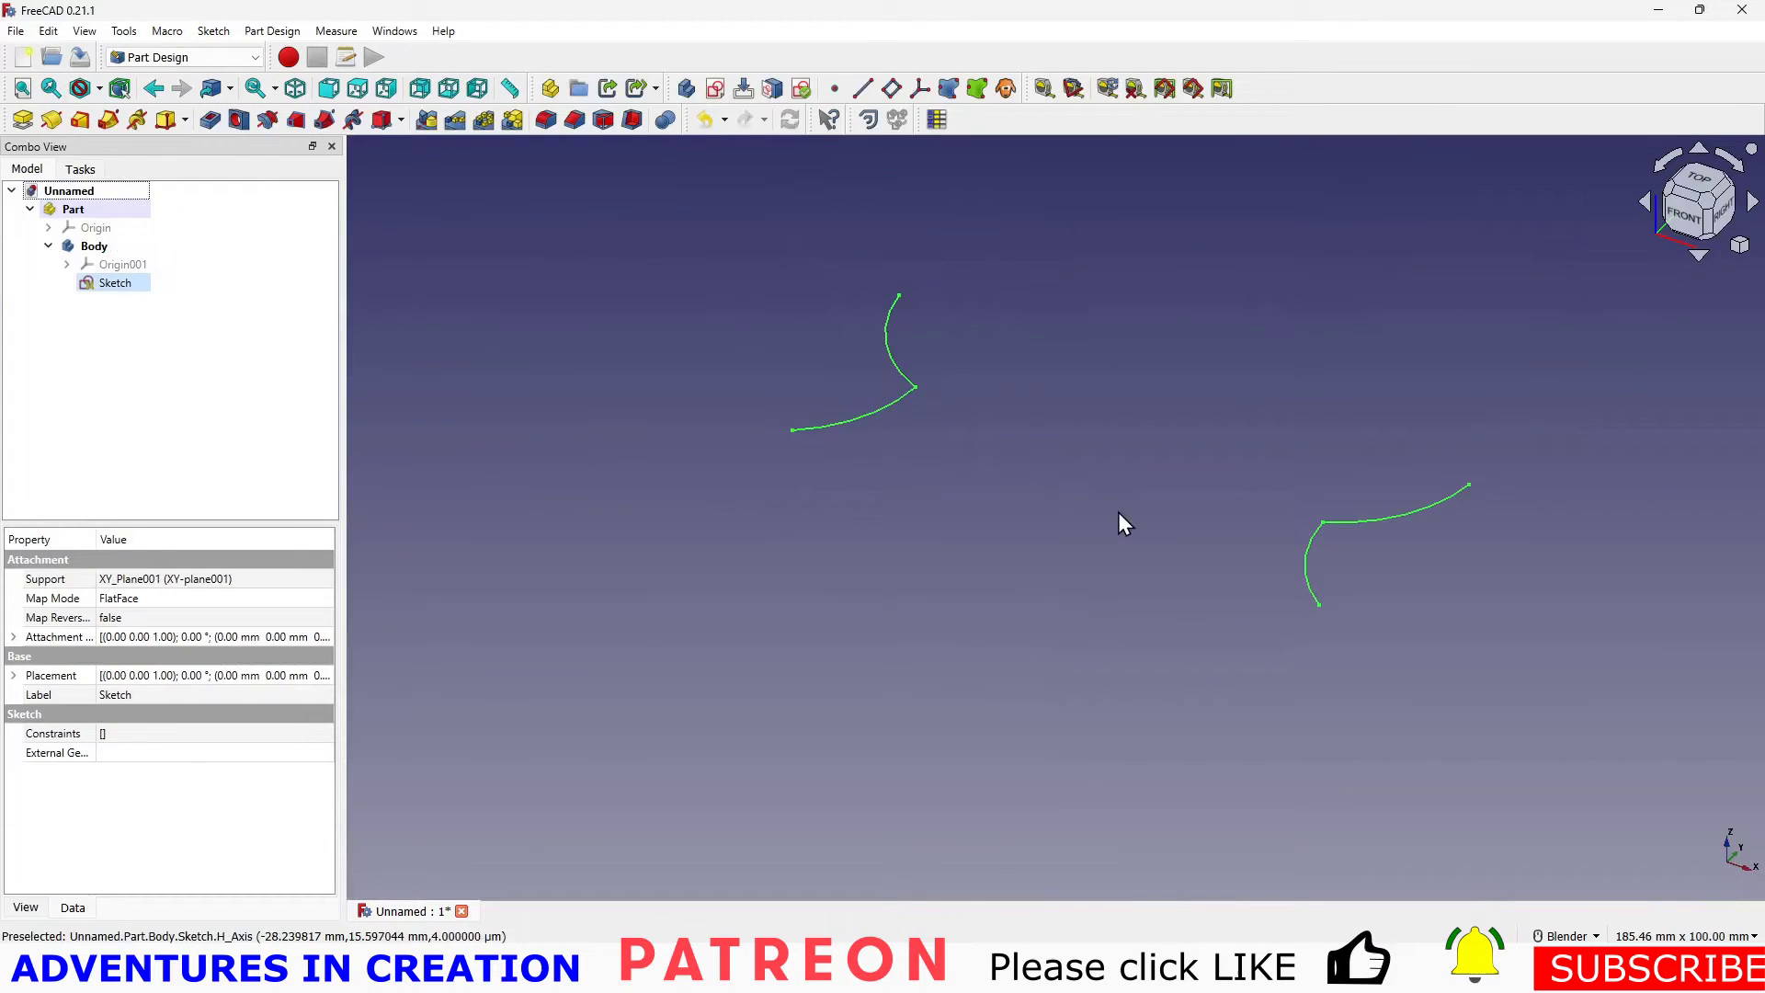
scroll(1118, 511, down, 2)
click(1051, 603)
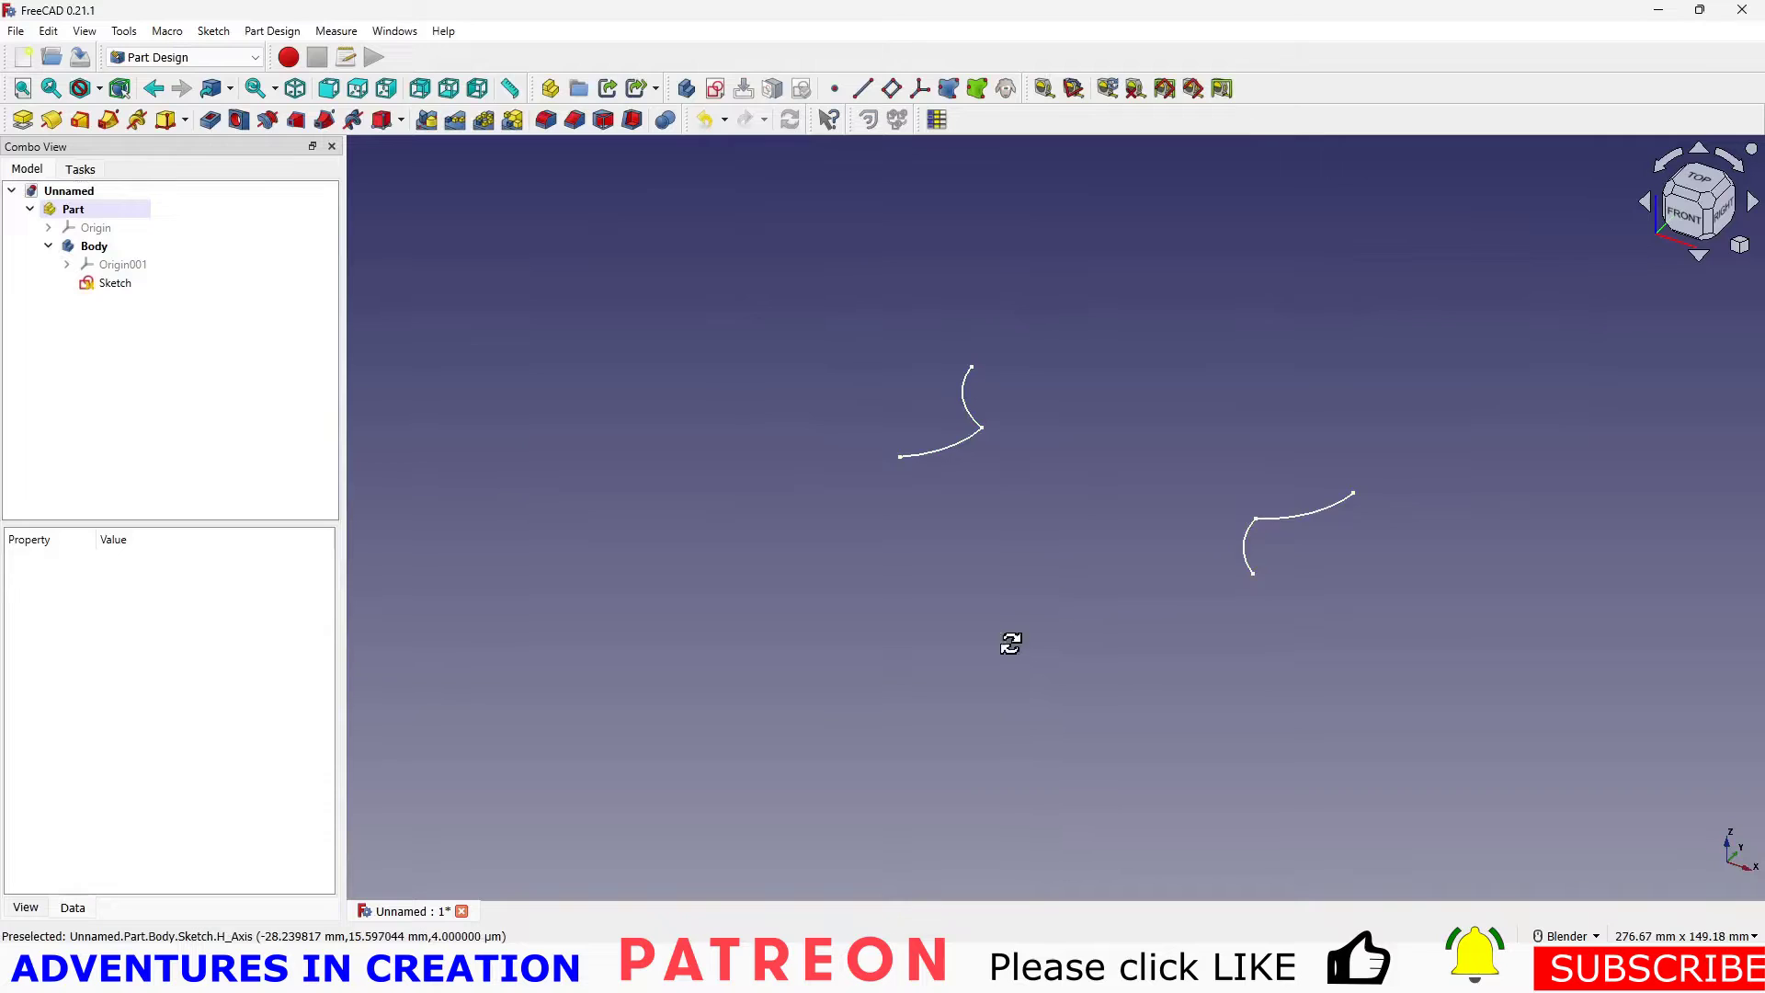
middle_drag(1010, 643, 1176, 639)
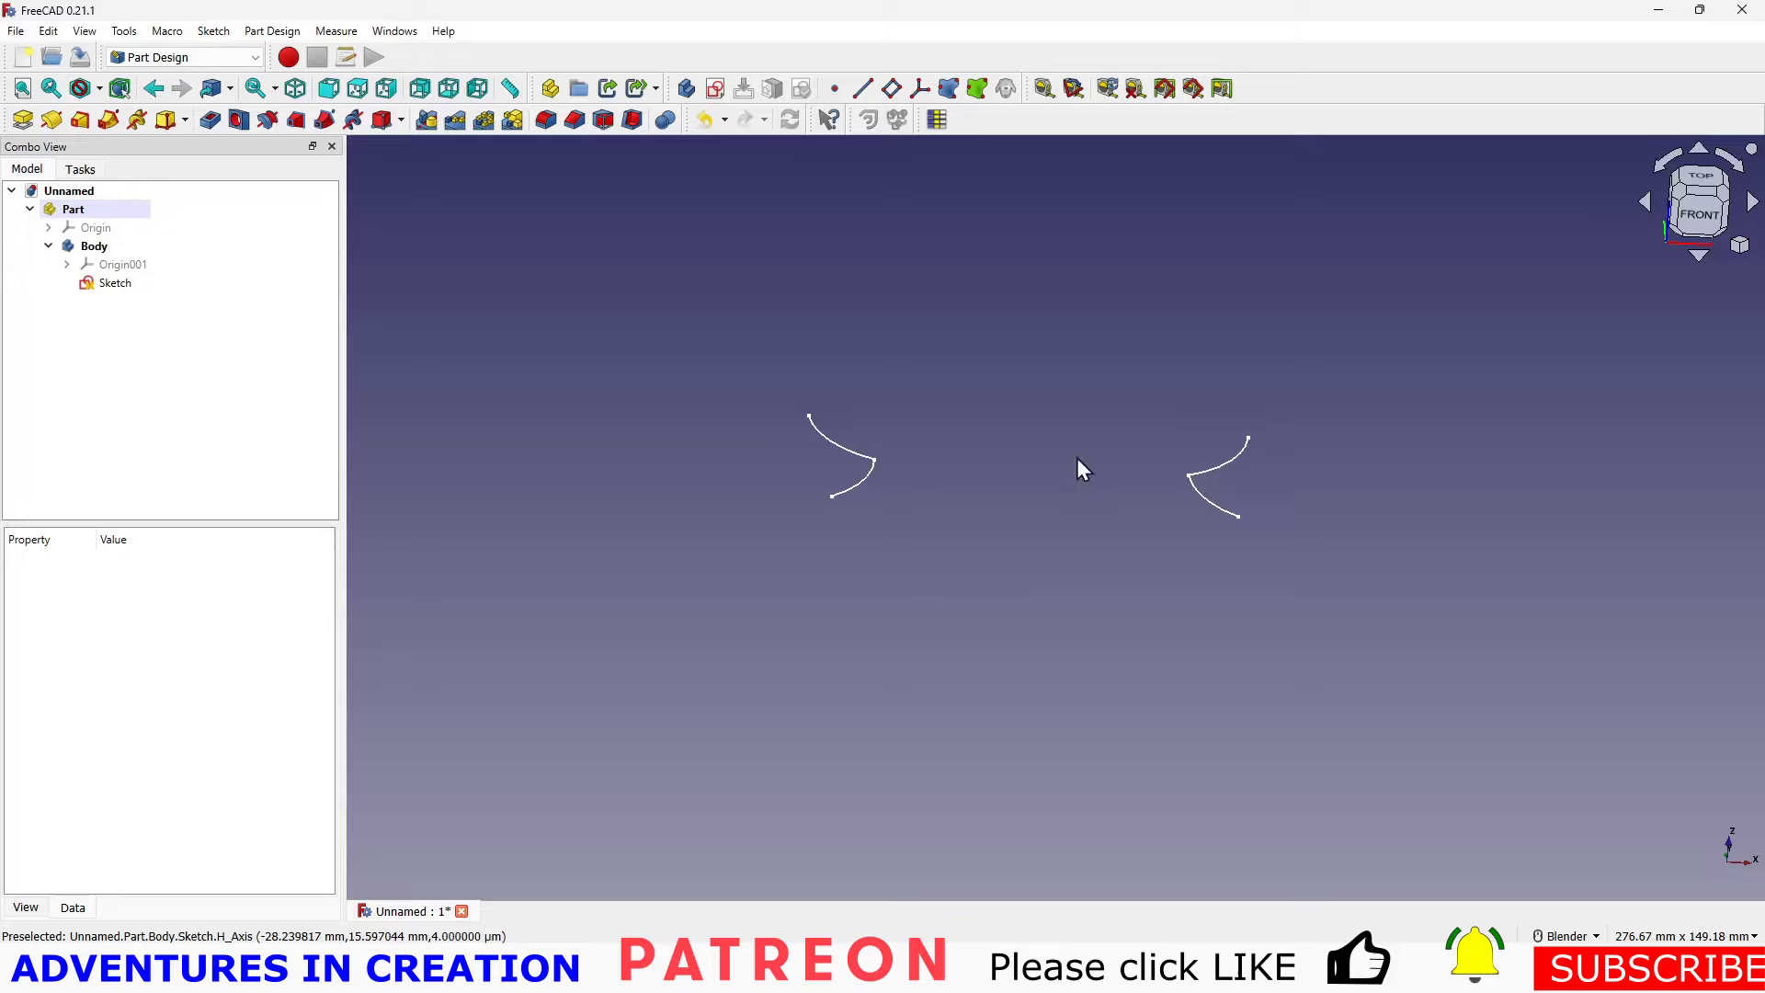
click(1705, 188)
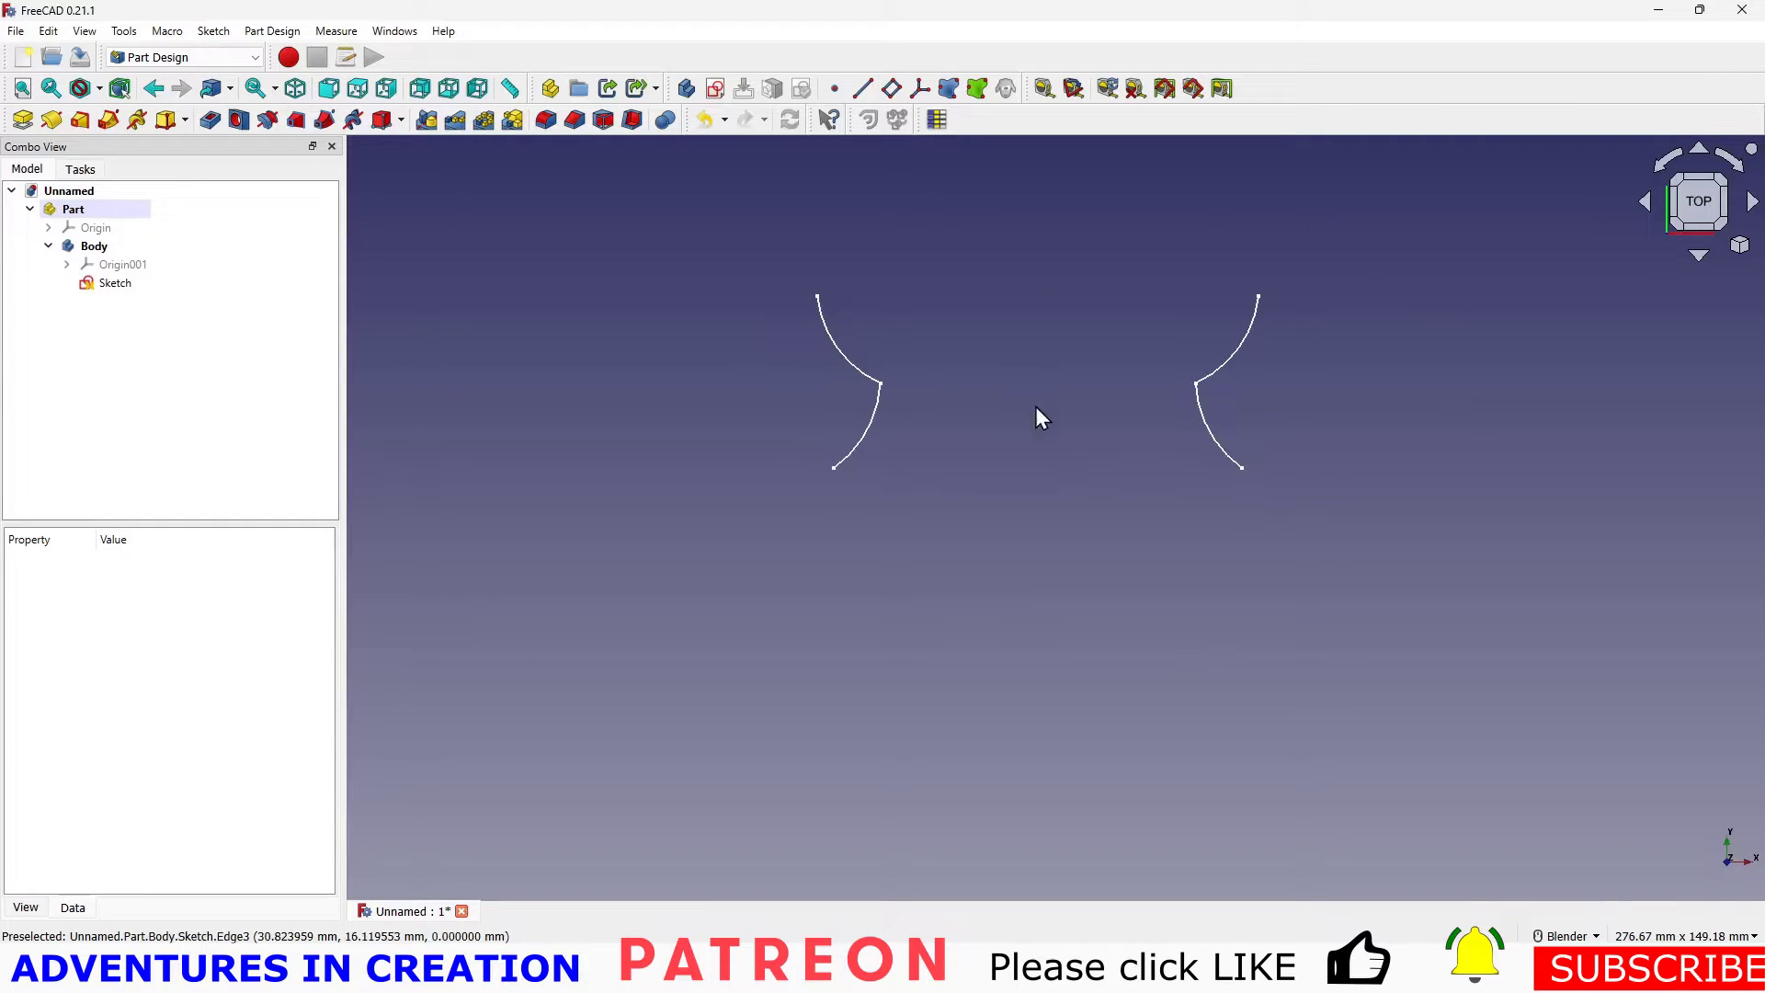
middle_drag(1484, 538, 1498, 438)
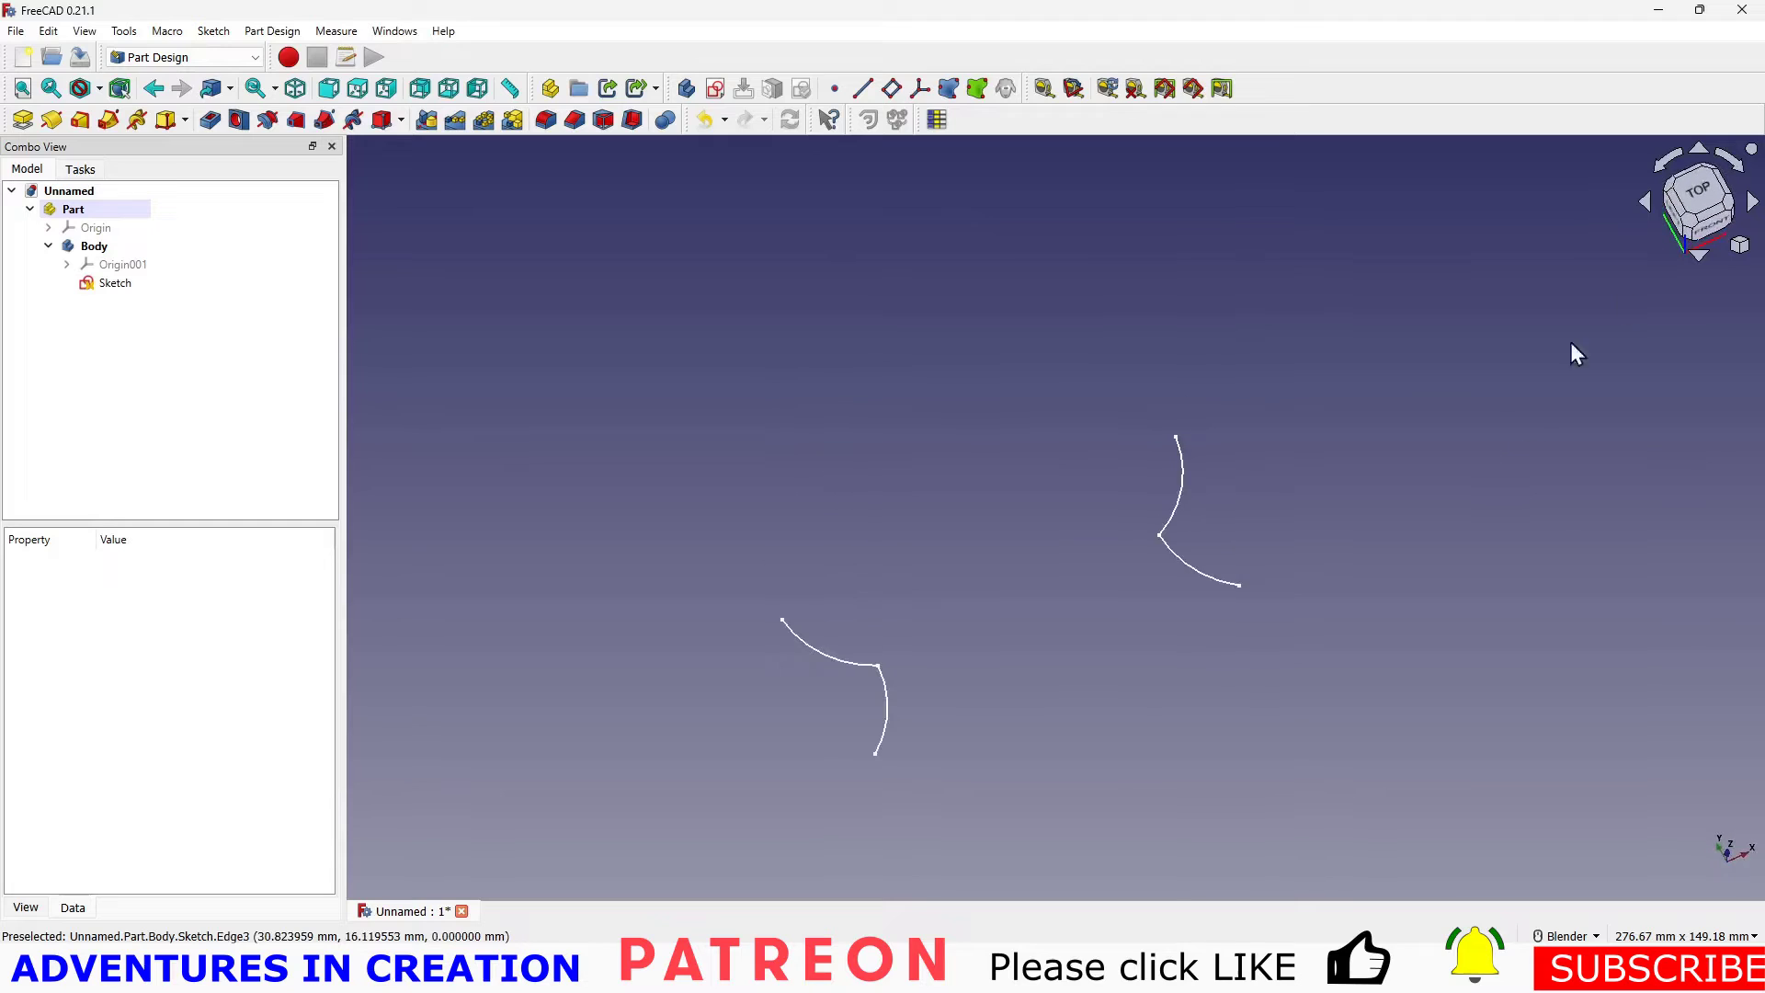
click(1712, 226)
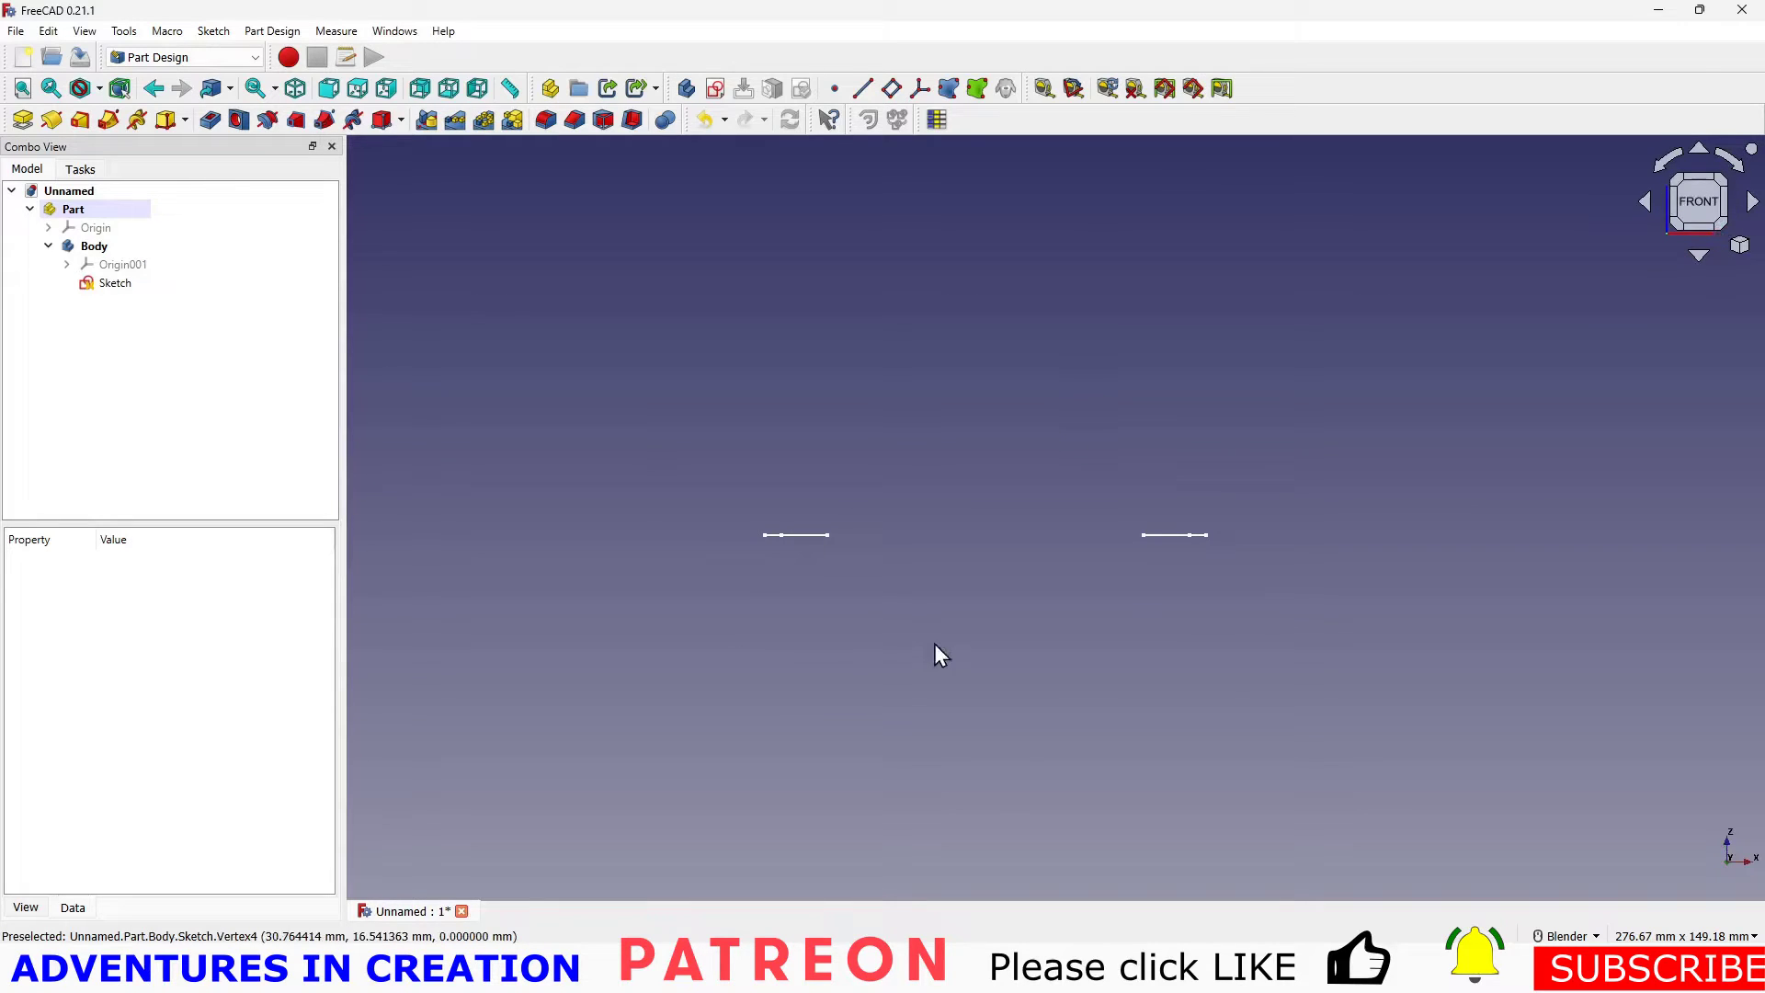
Start a second sketch on the XZ plane
click(715, 88)
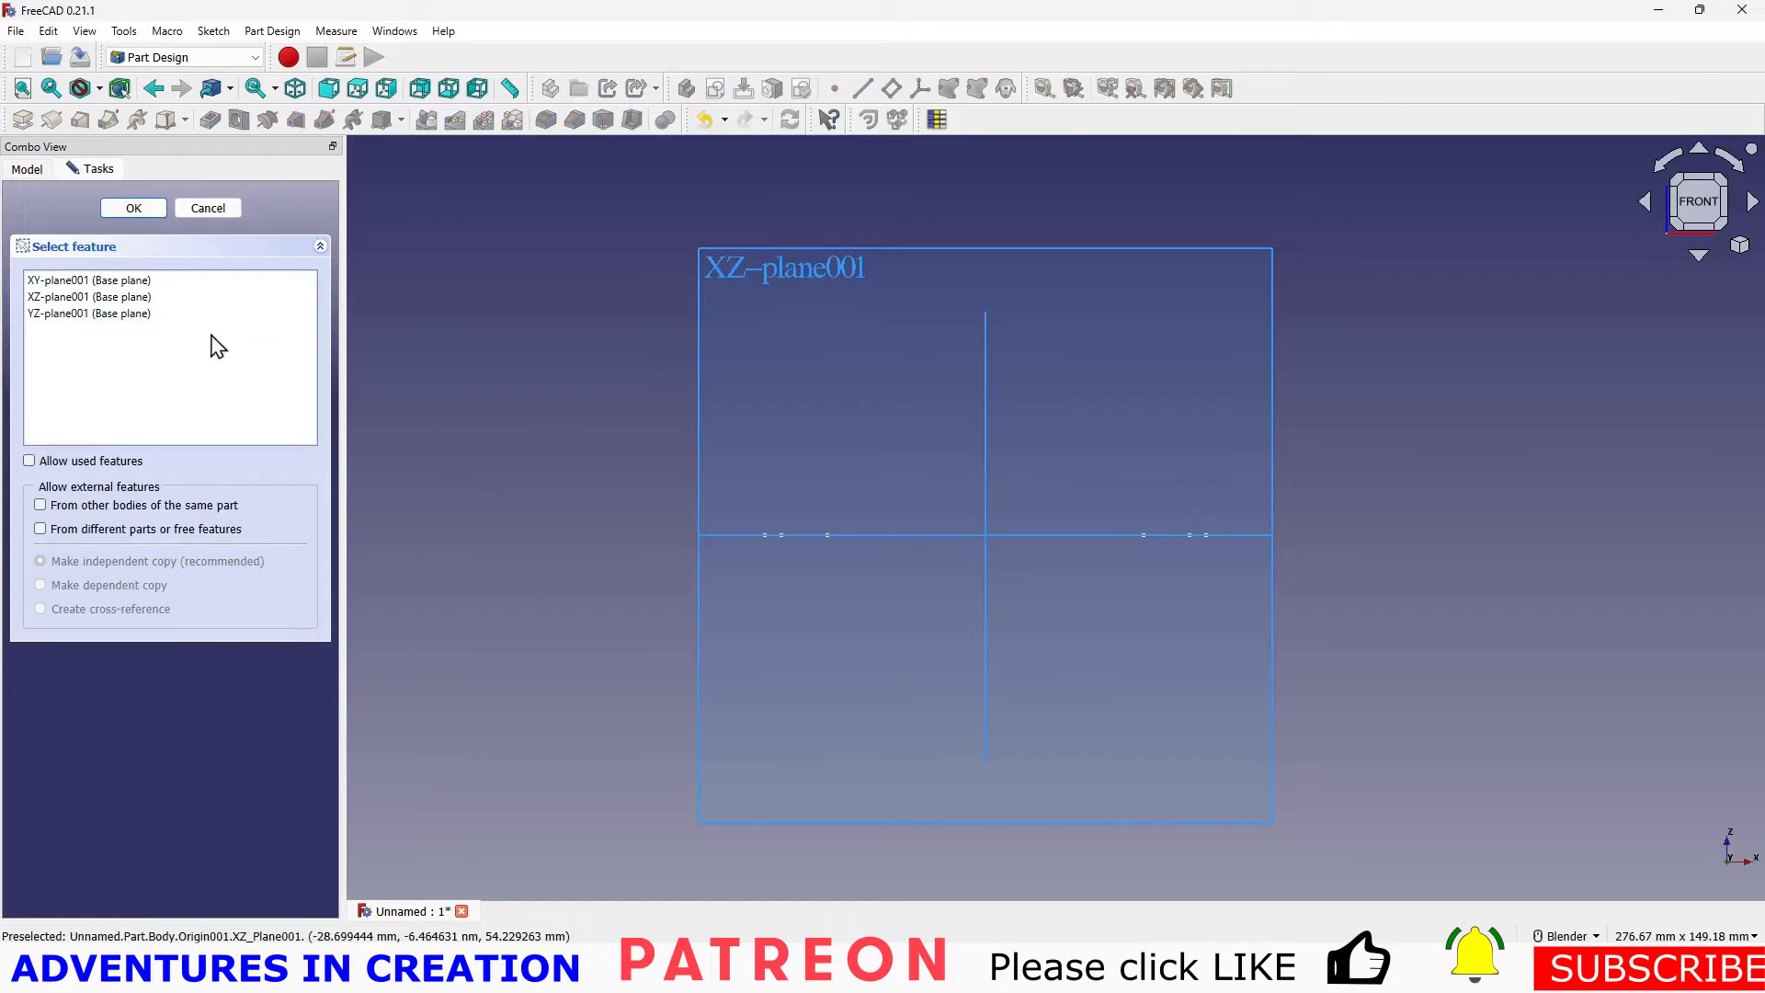
middle_drag(590, 421, 665, 491)
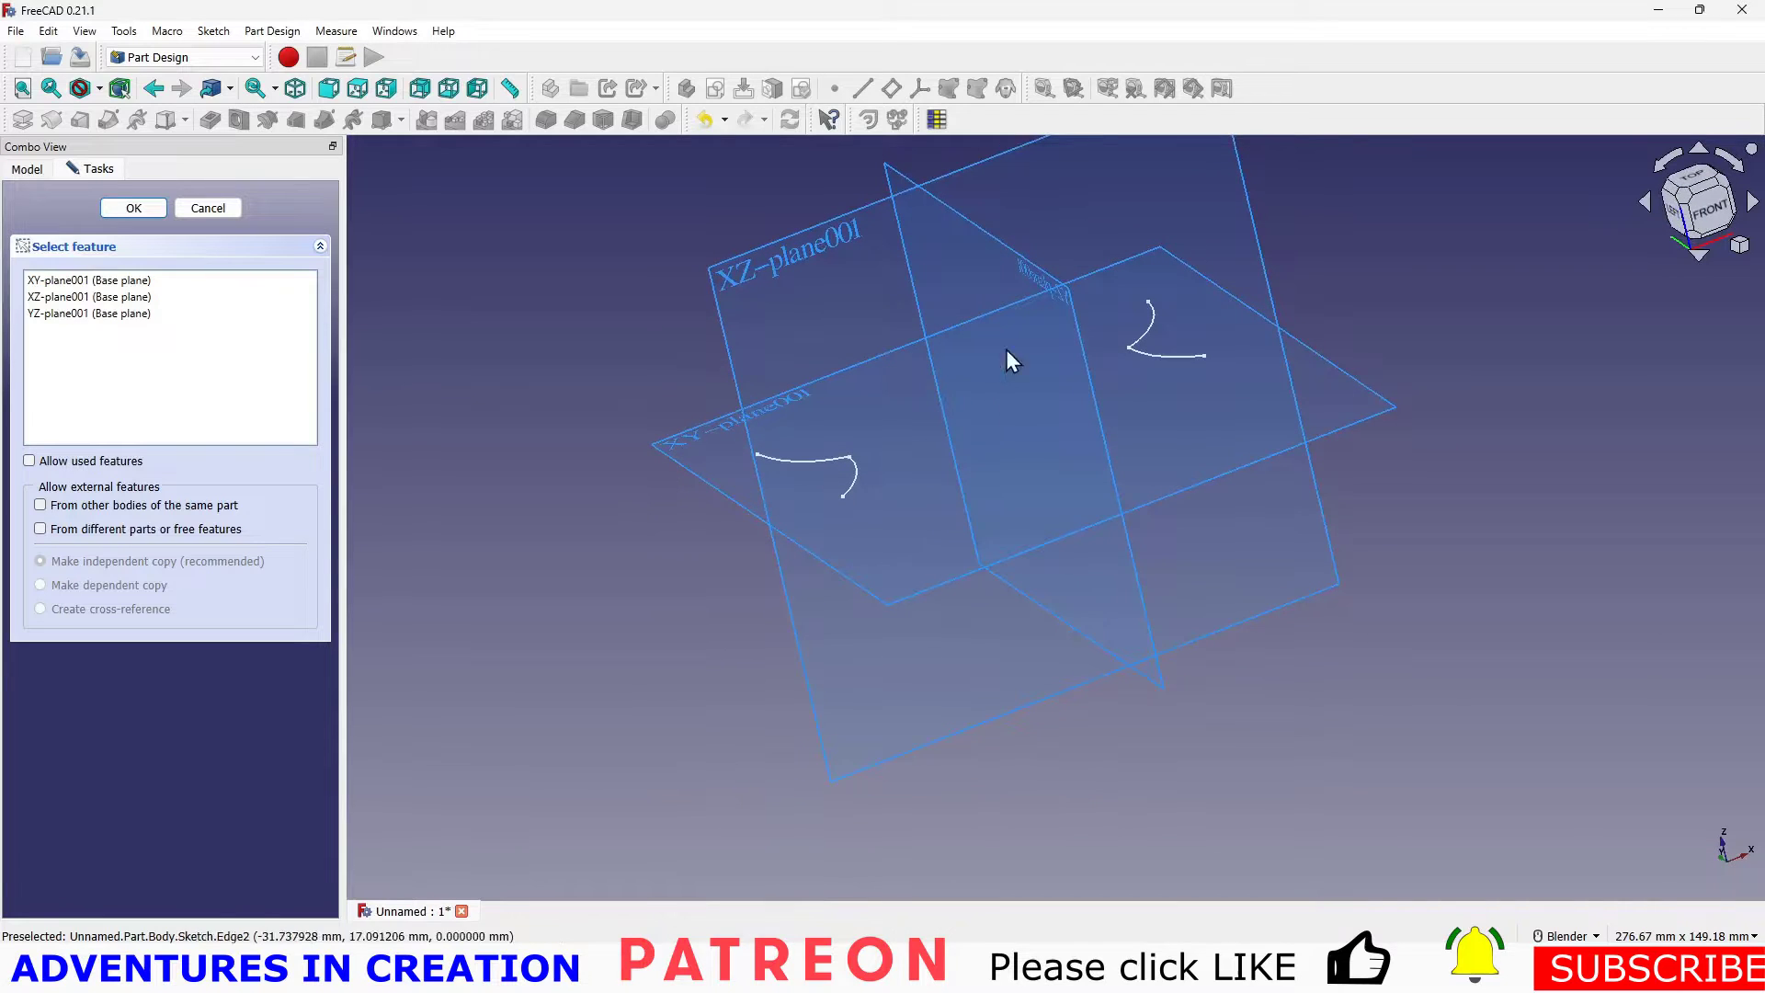
click(845, 237)
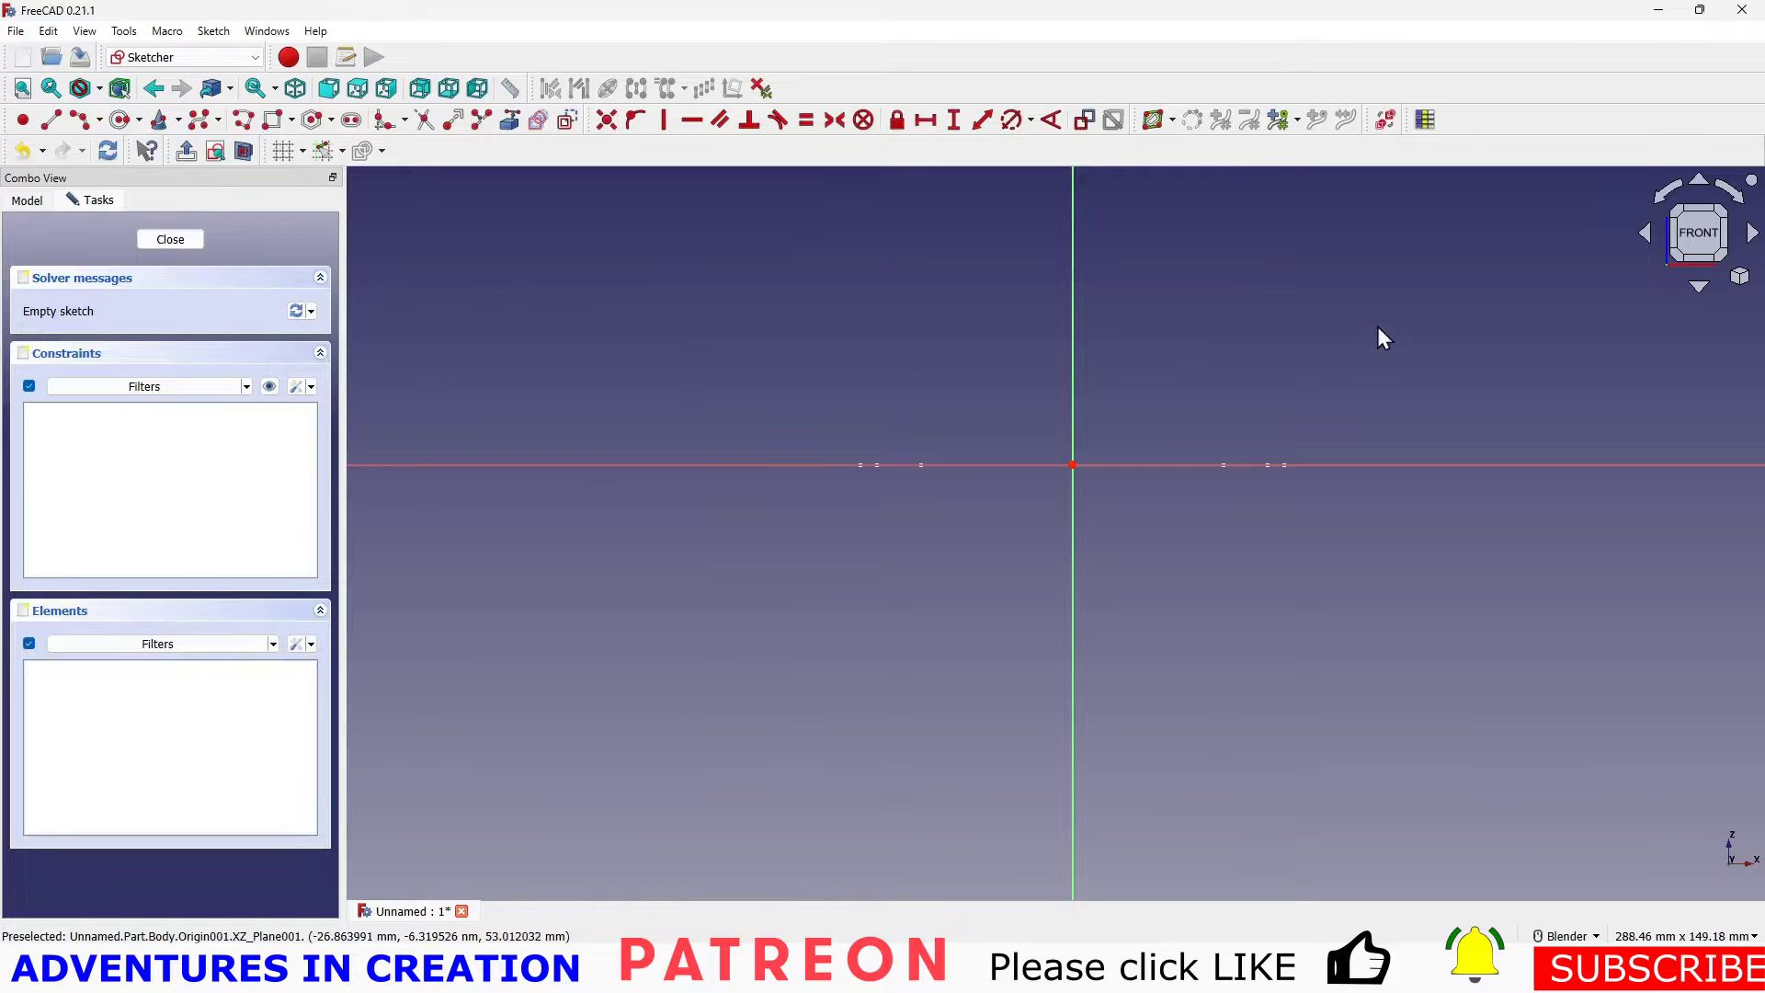
mouse_move(1379, 331)
middle_down()
mouse_move(1269, 359)
mouse_move(1227, 423)
middle_up()
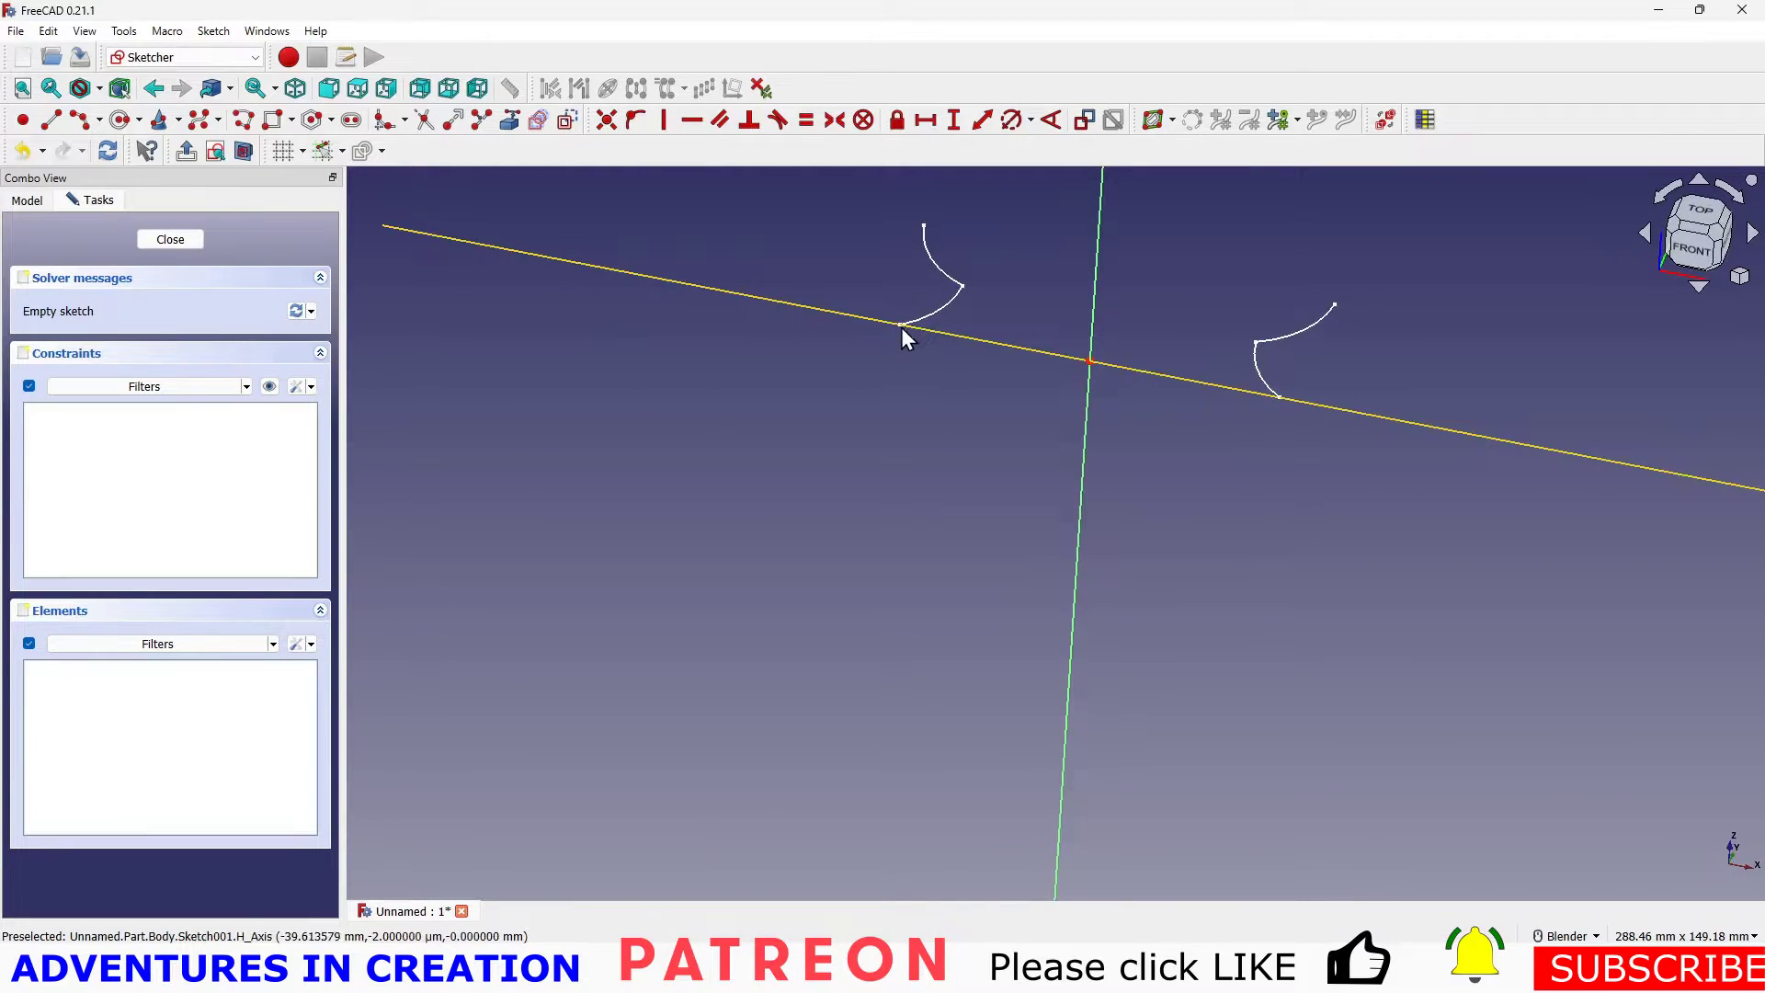
scroll(1299, 359, up, 5)
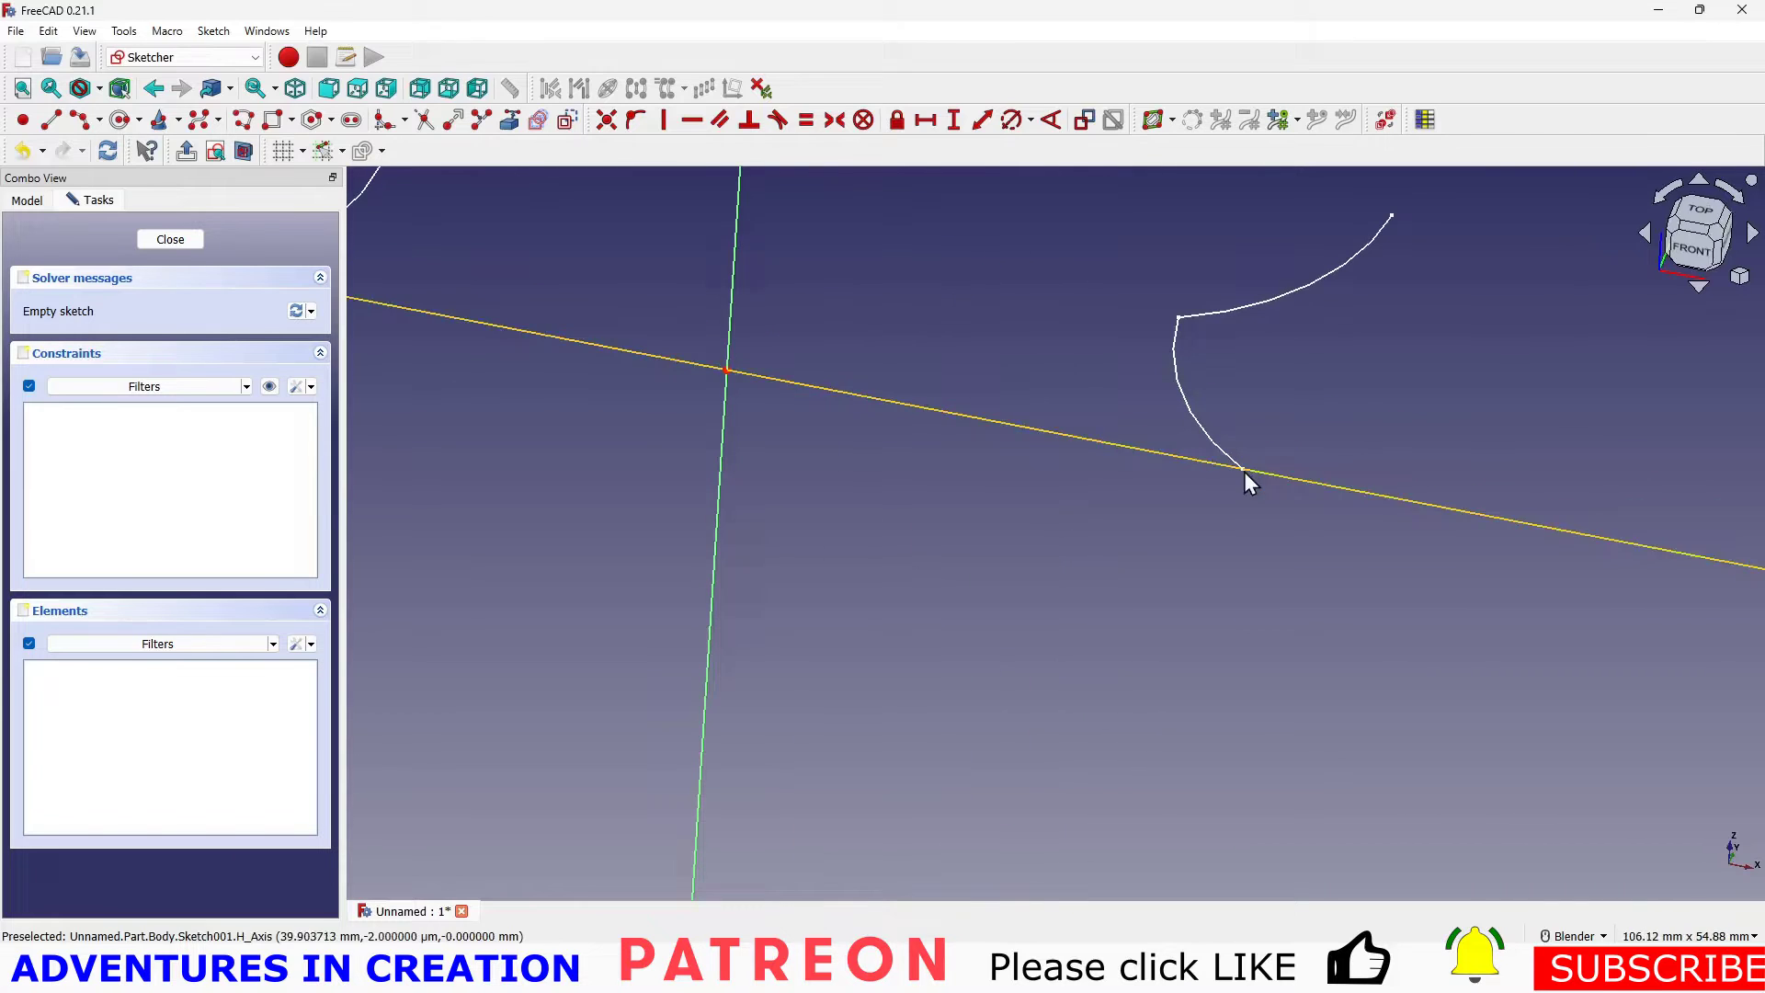
Link the right and left curves' lower endpoints into the sketch as external geometry
click(511, 129)
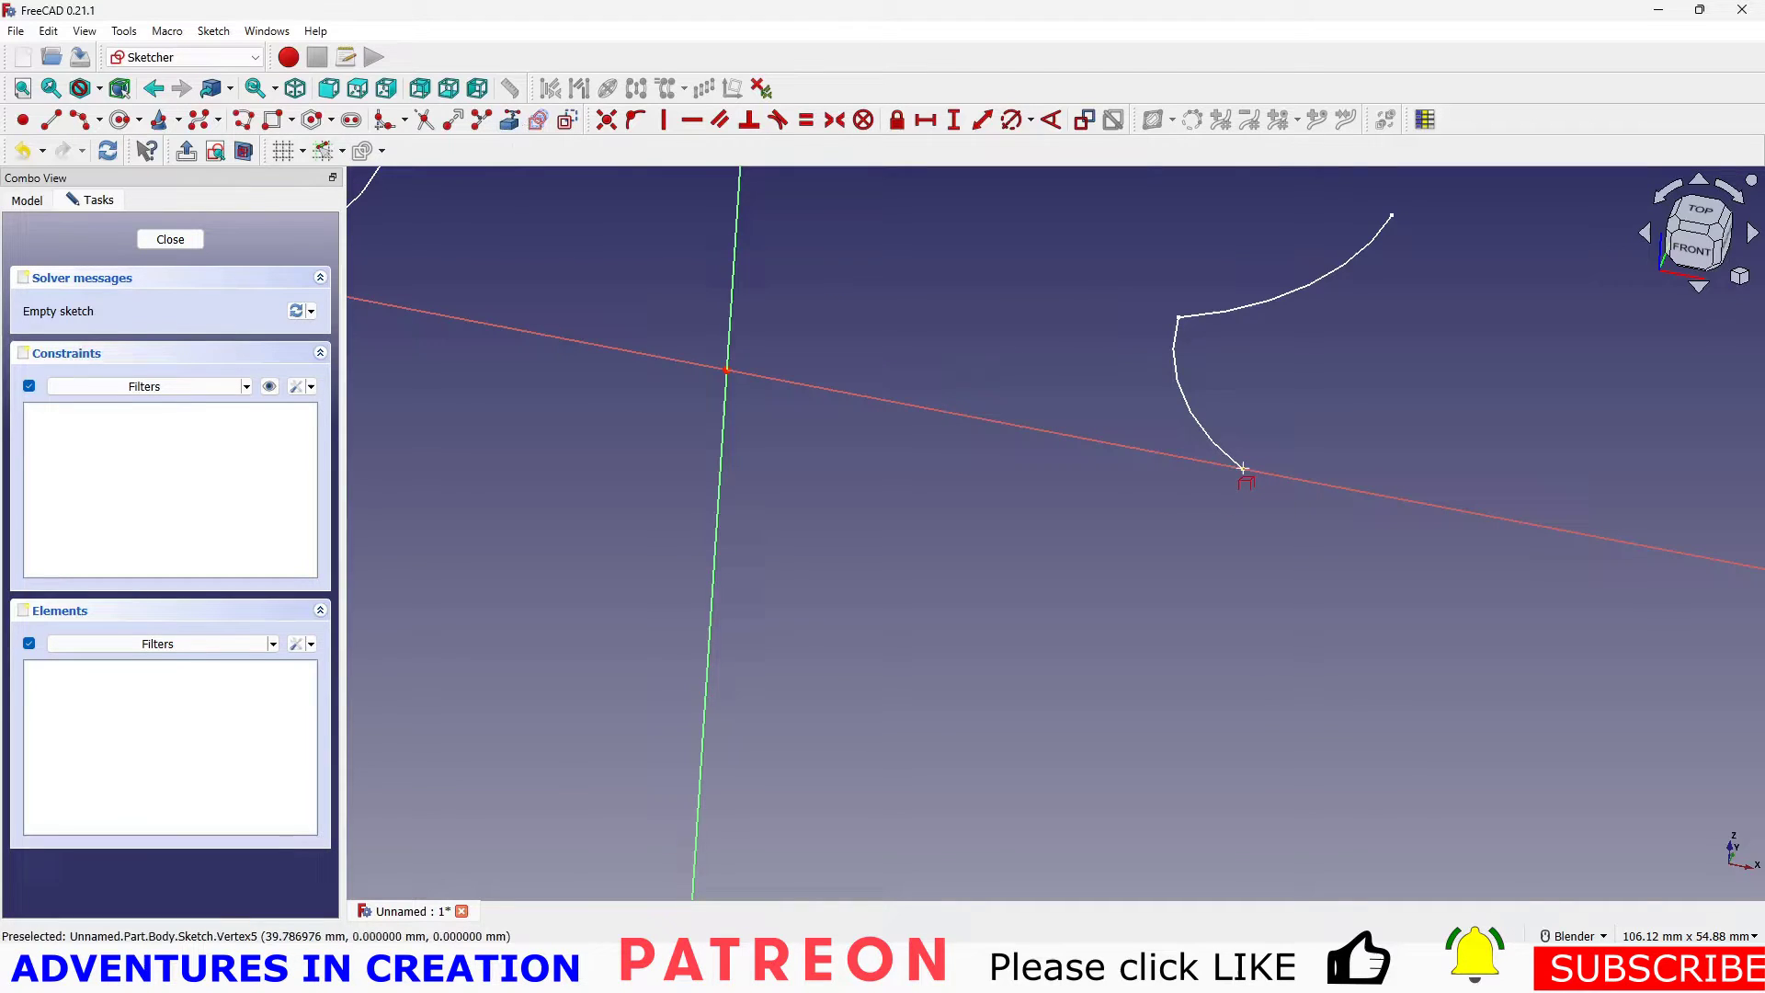
scroll(1243, 469, up, 2)
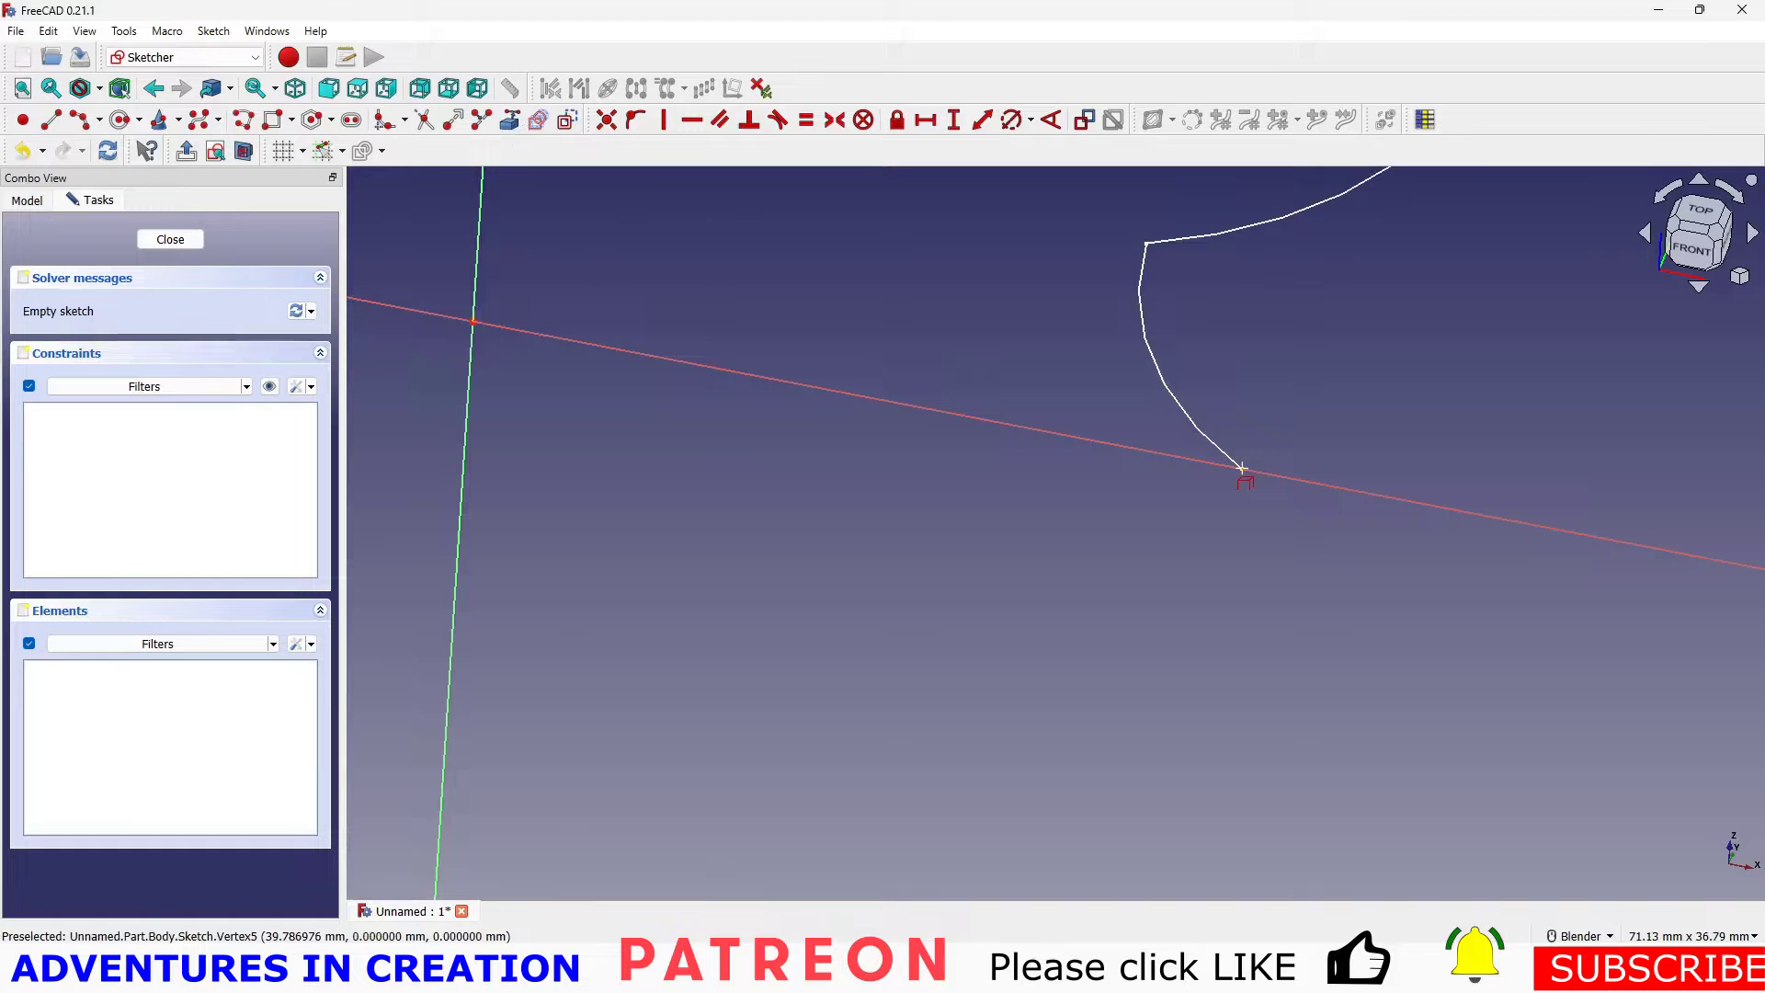
click(1243, 469)
scroll(883, 599, down, 5)
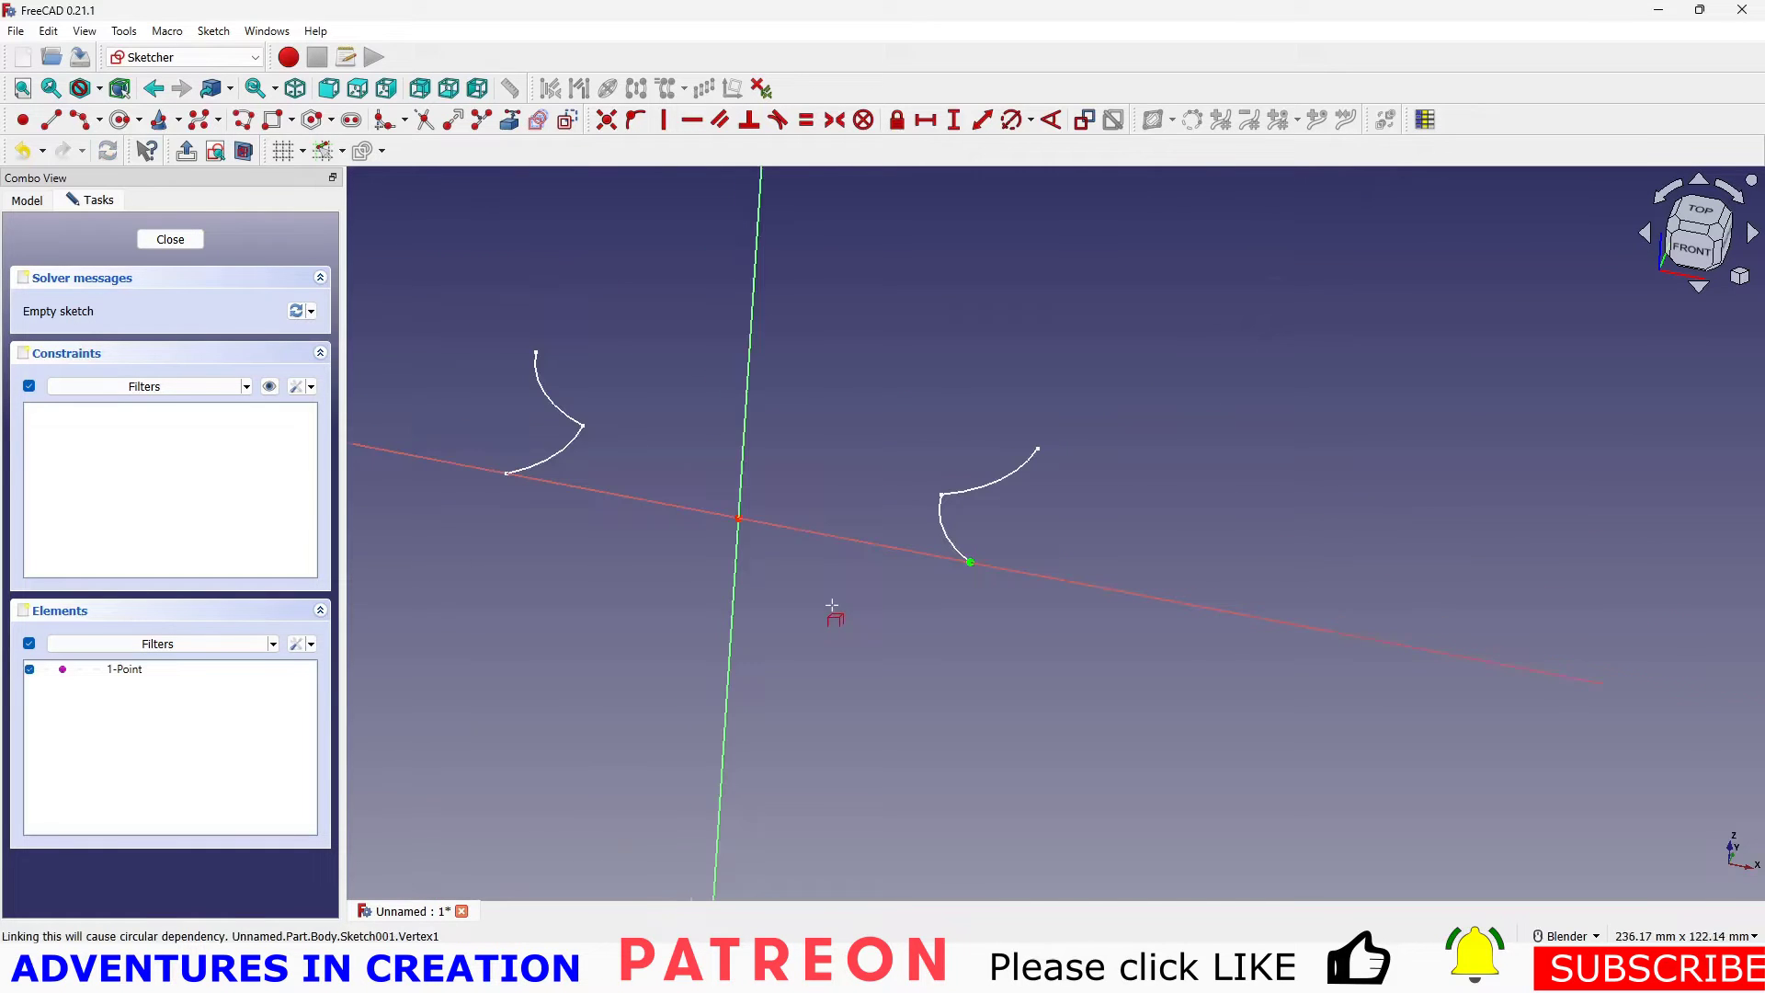
scroll(439, 463, up, 5)
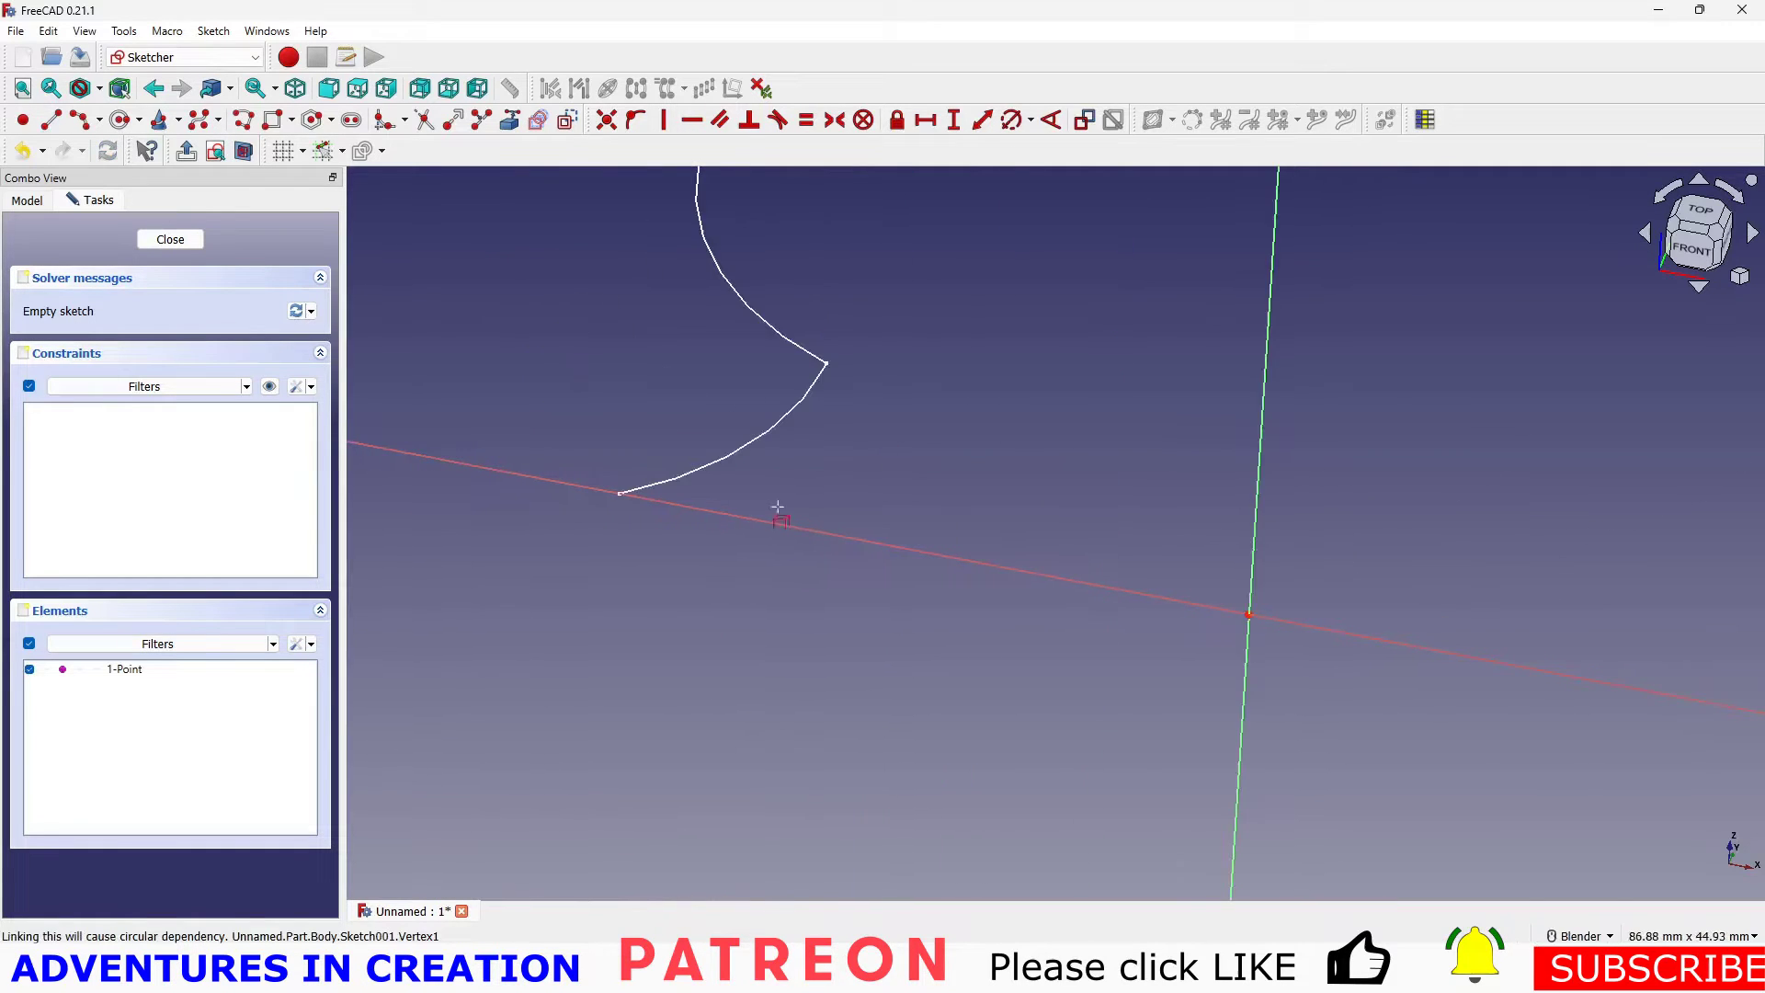
scroll(634, 501, up, 5)
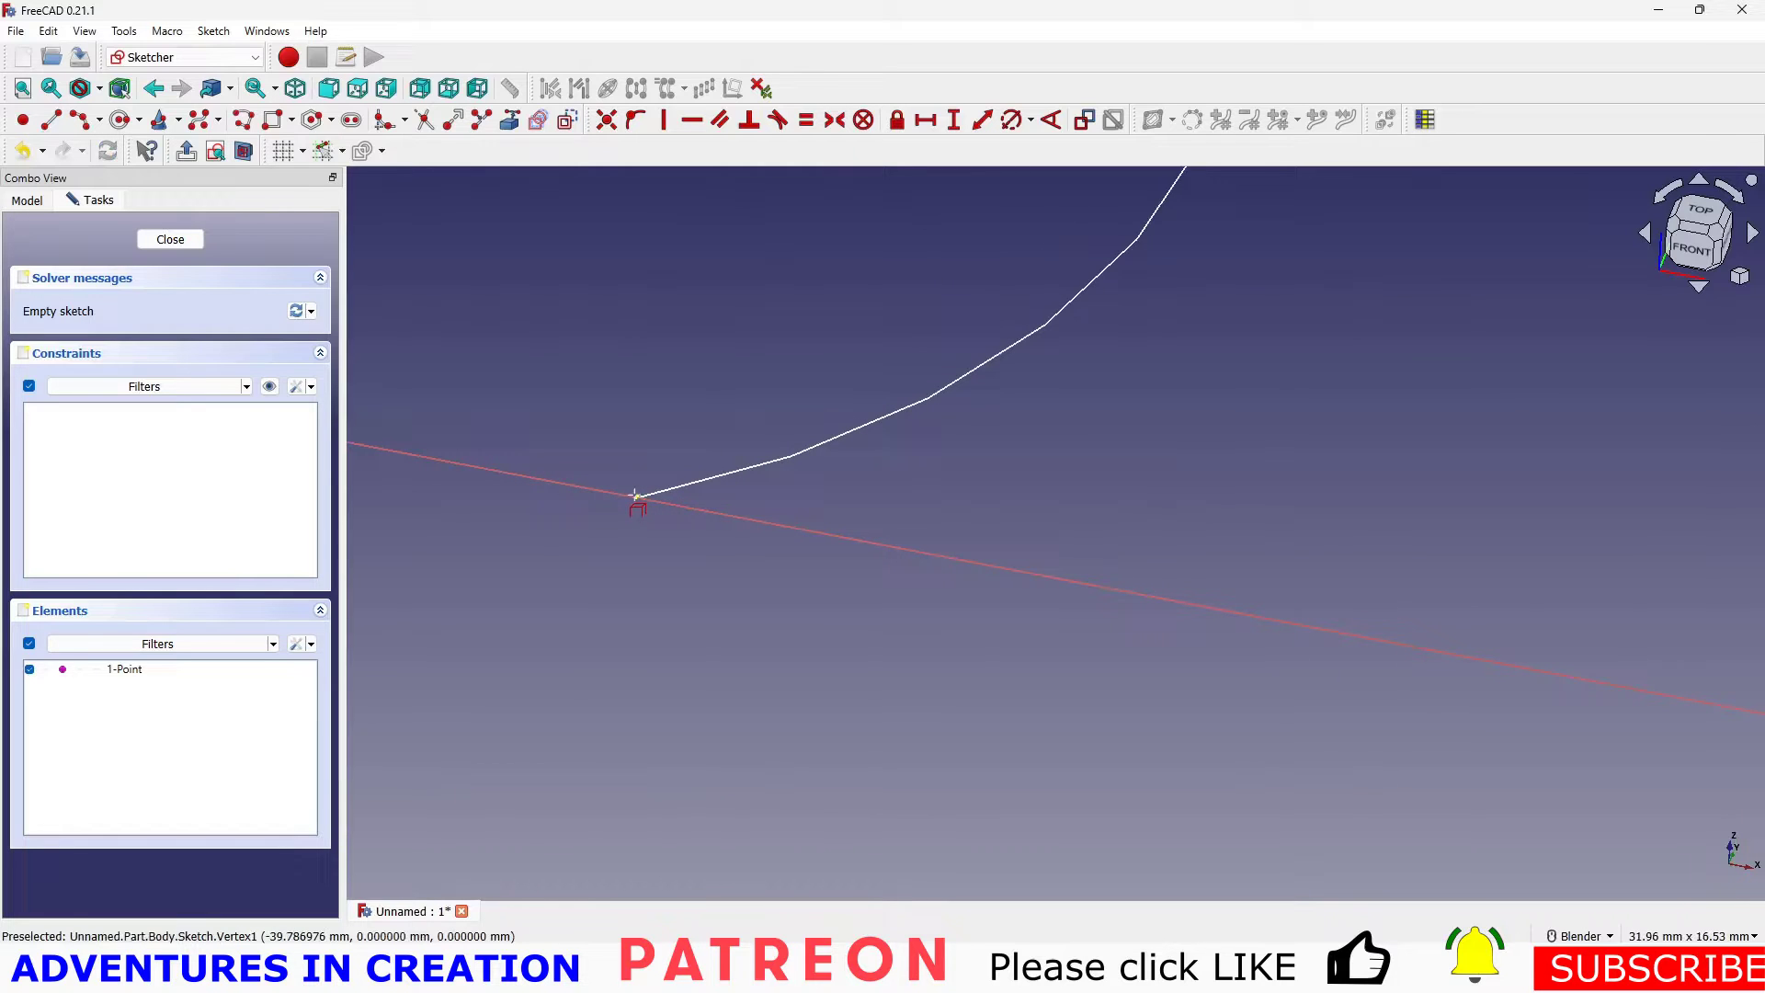
click(634, 497)
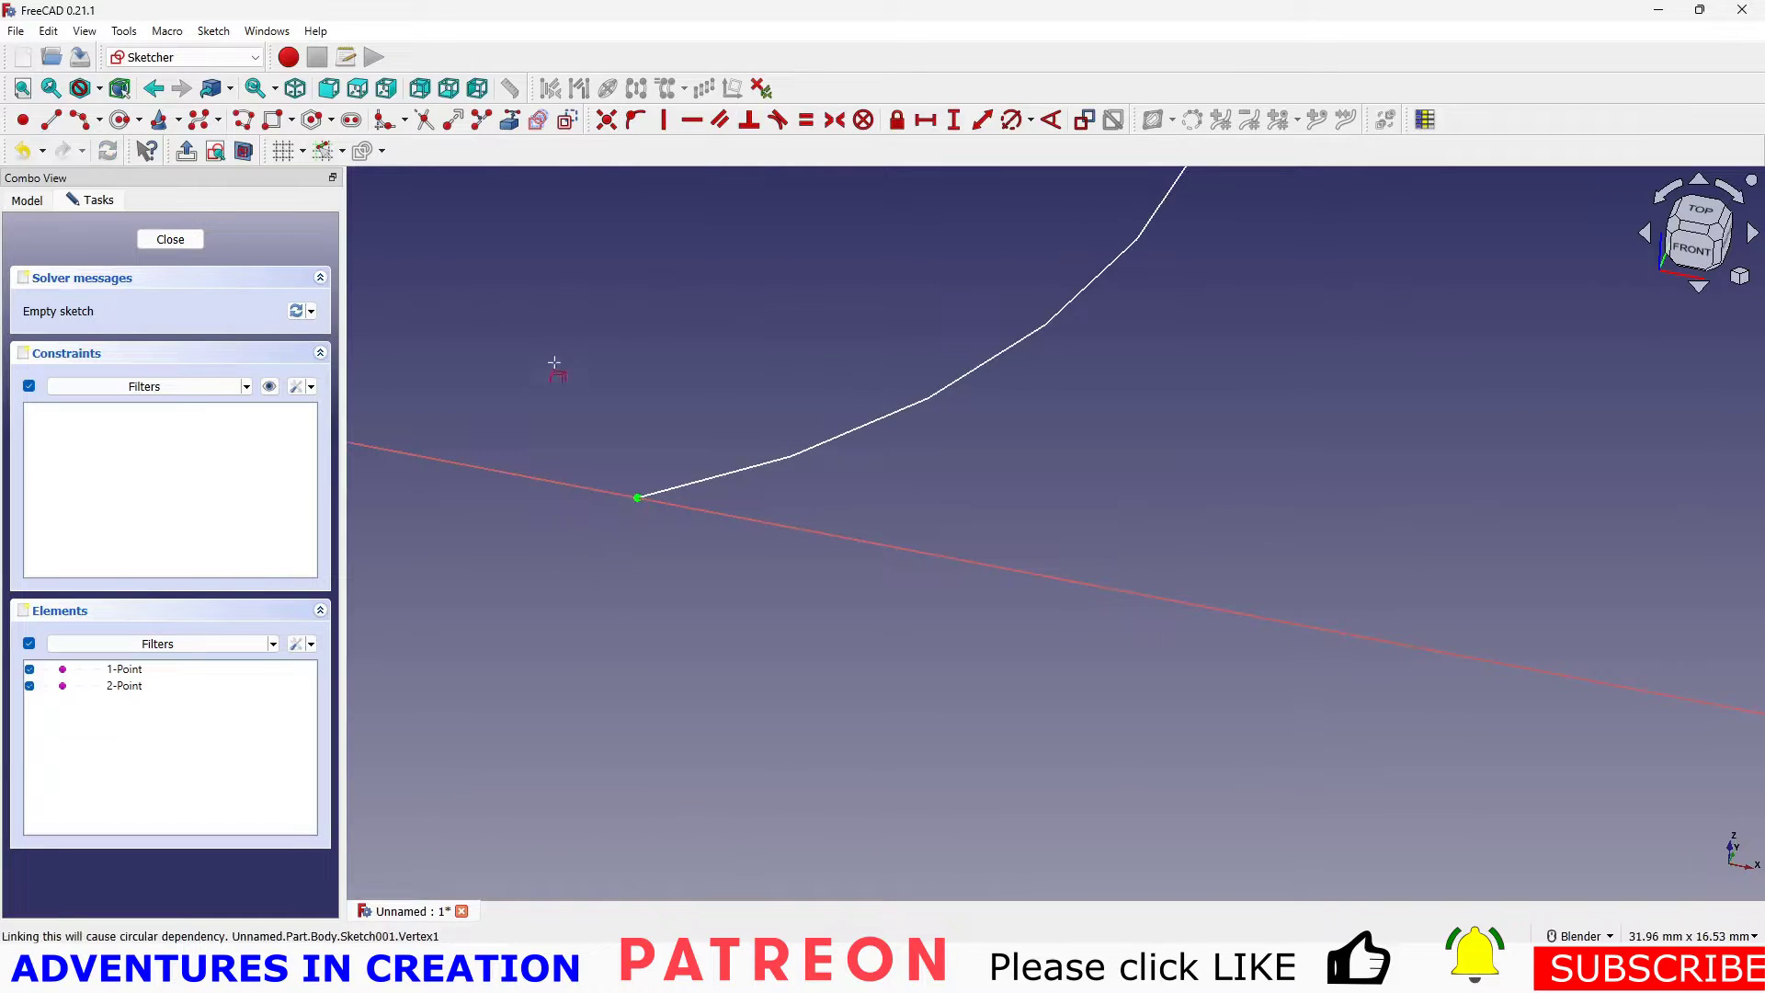
scroll(1029, 599, down, 10)
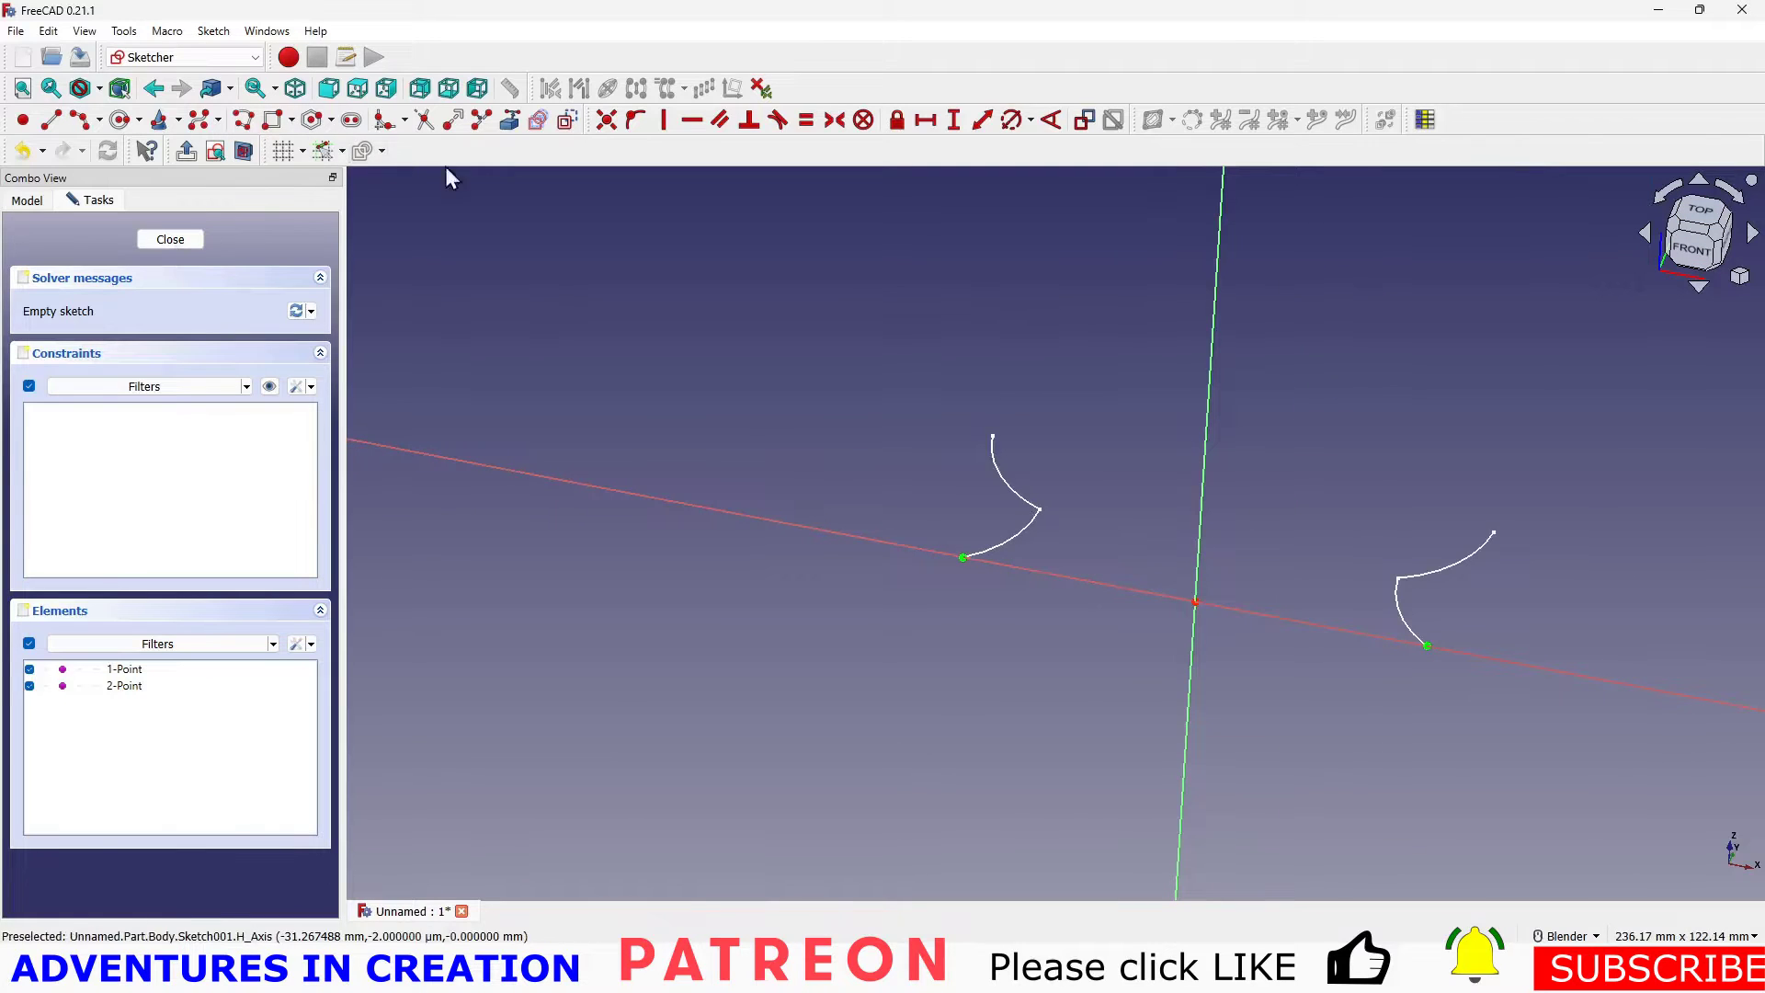
Draw an origin-centred arc from the left to the right reference point, then close the sketch
click(217, 153)
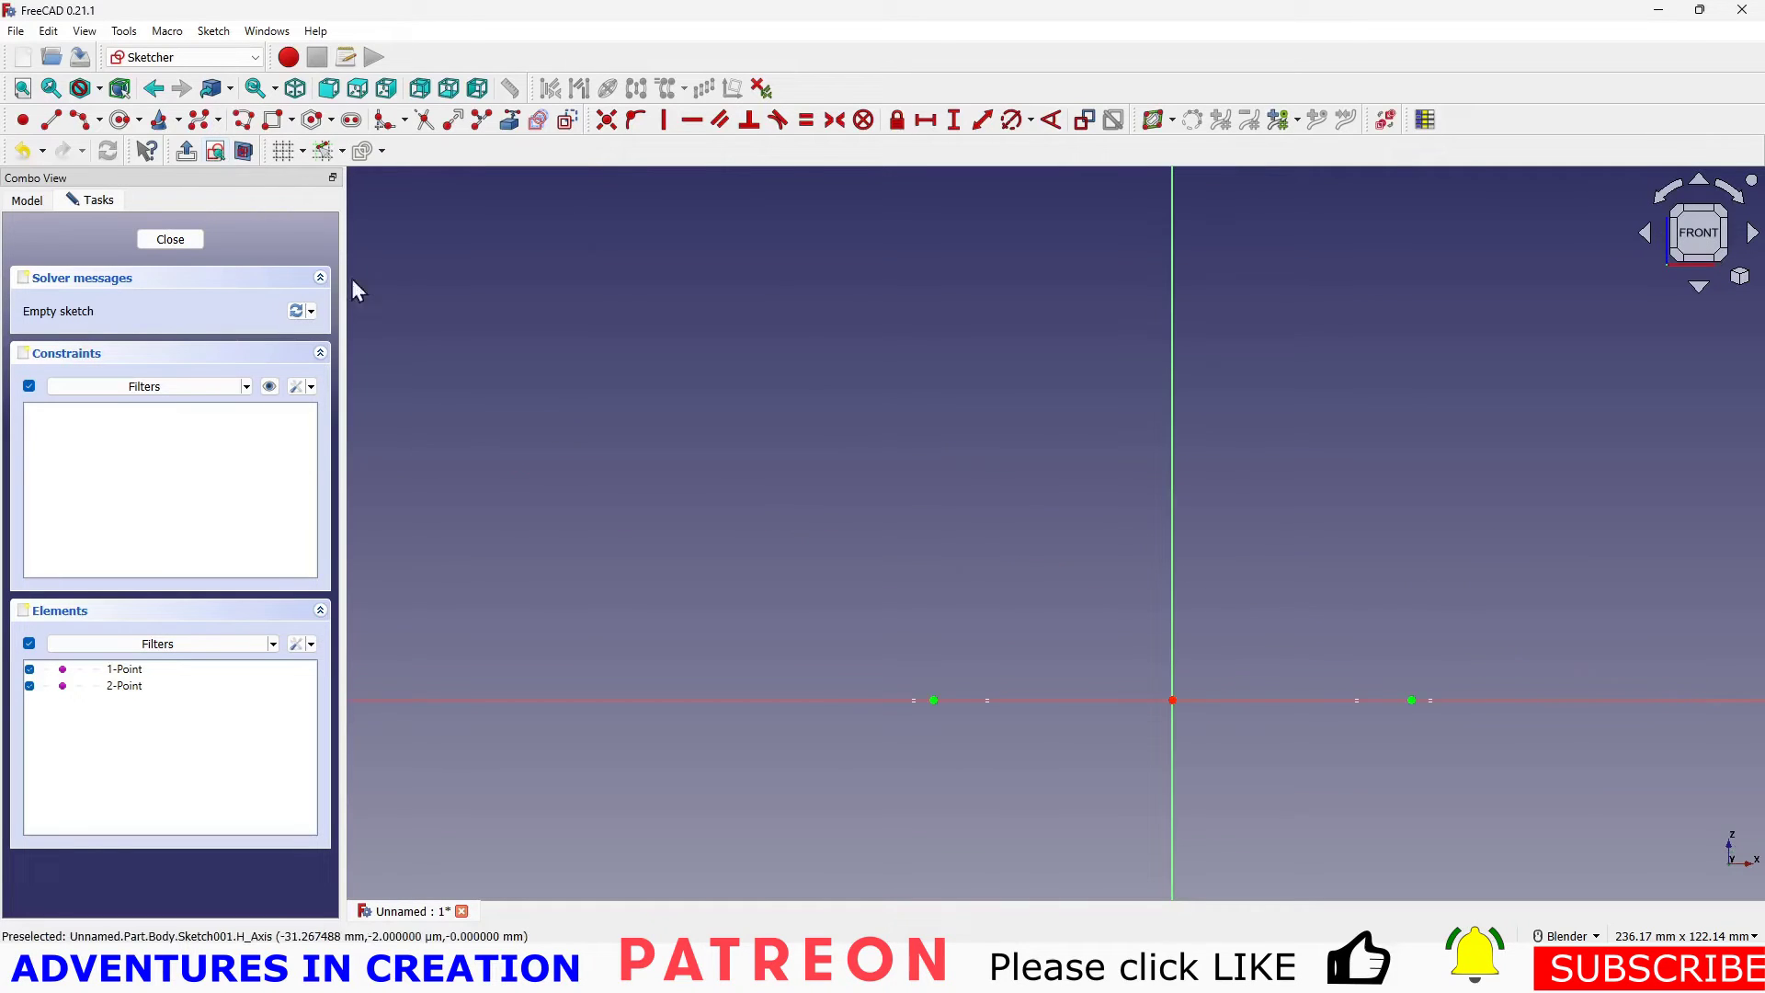
scroll(1157, 776, up, 2)
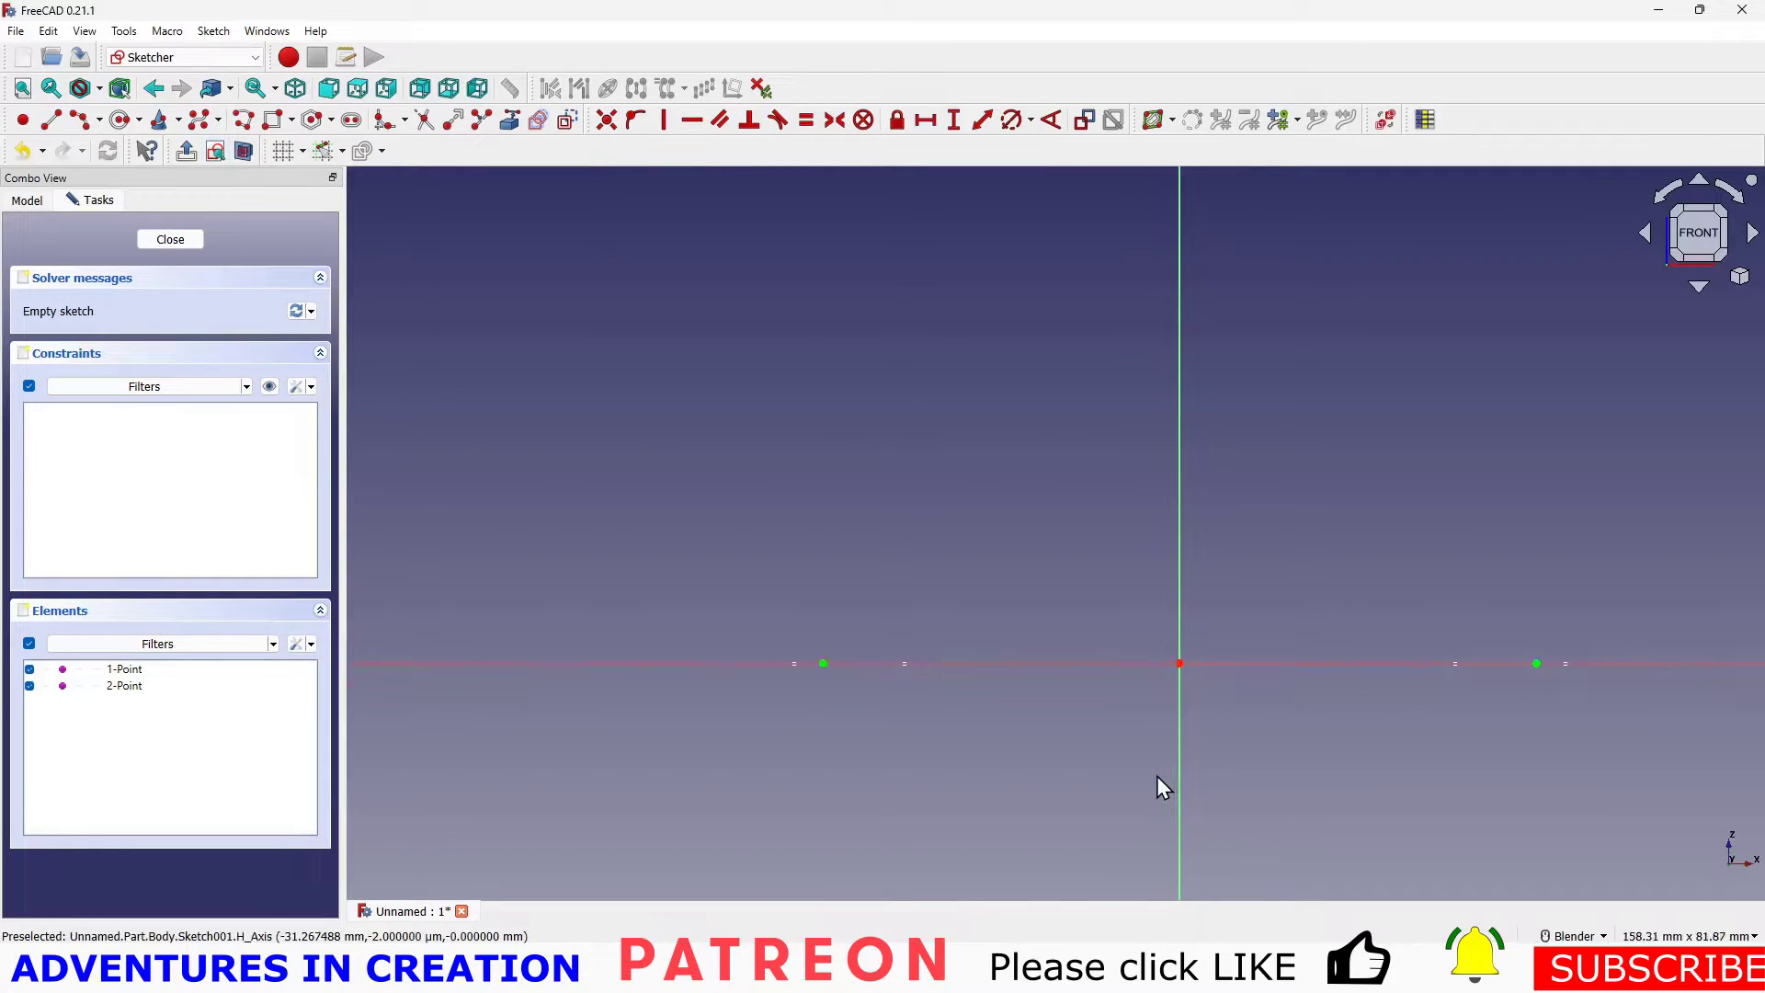
click(100, 123)
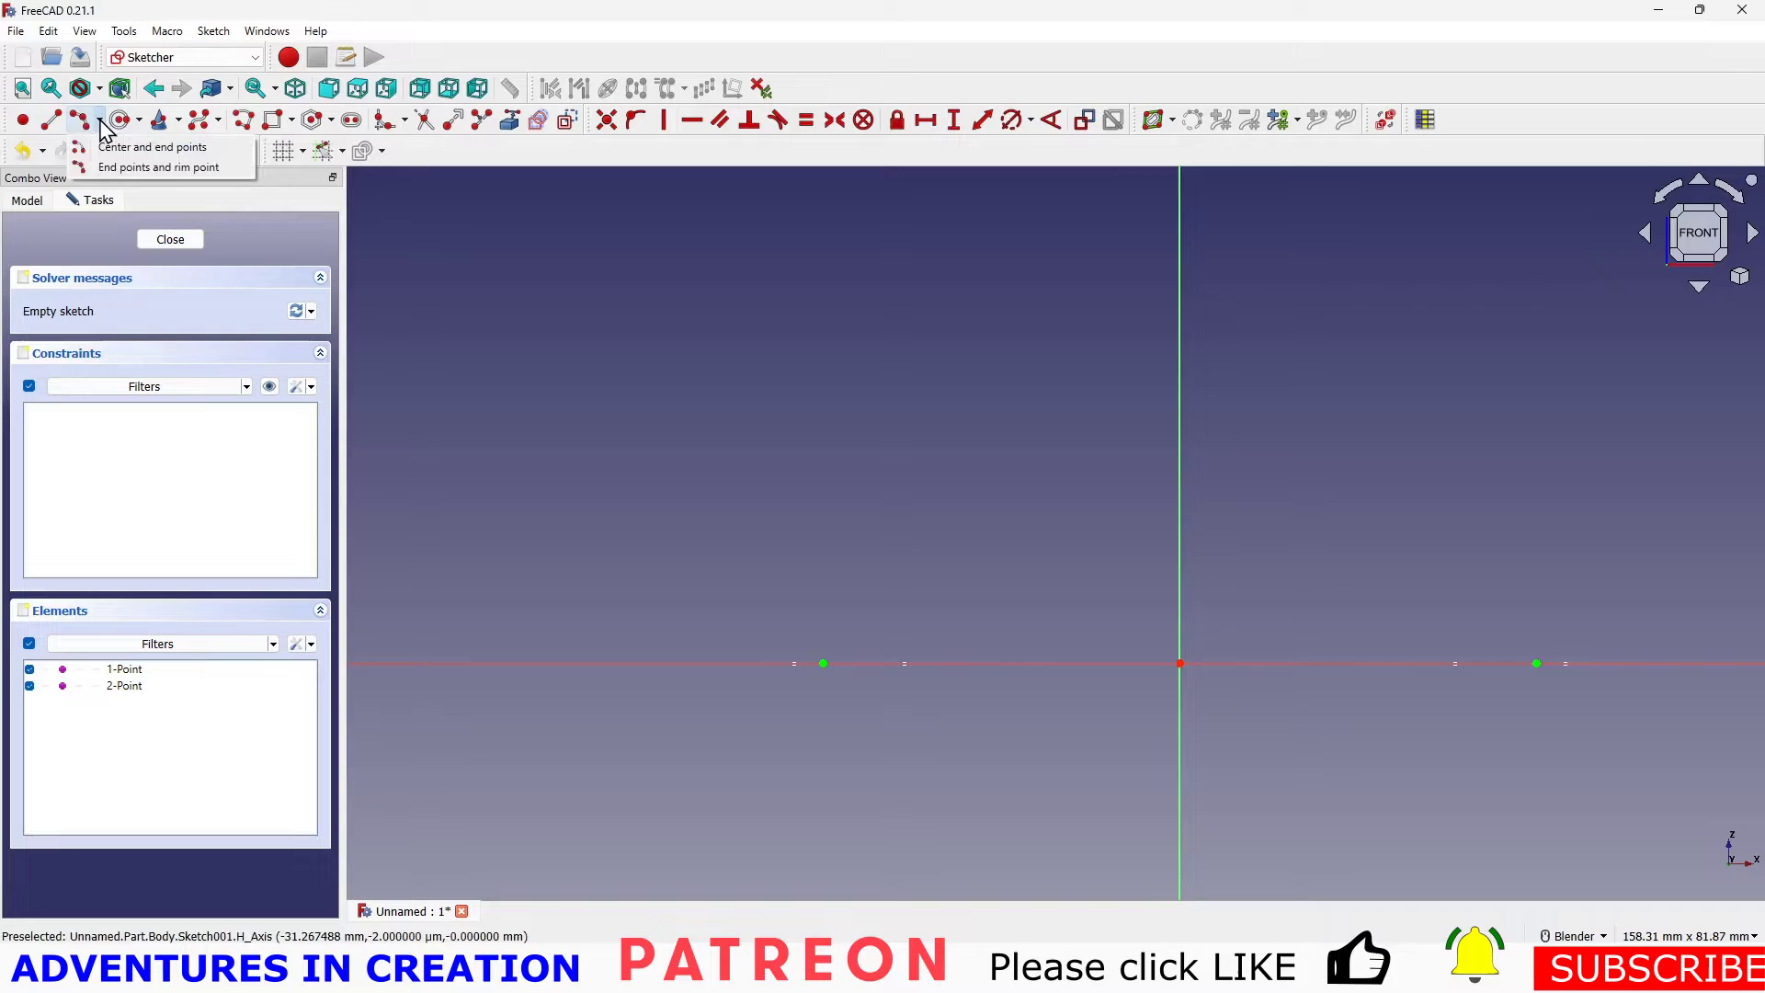
click(137, 147)
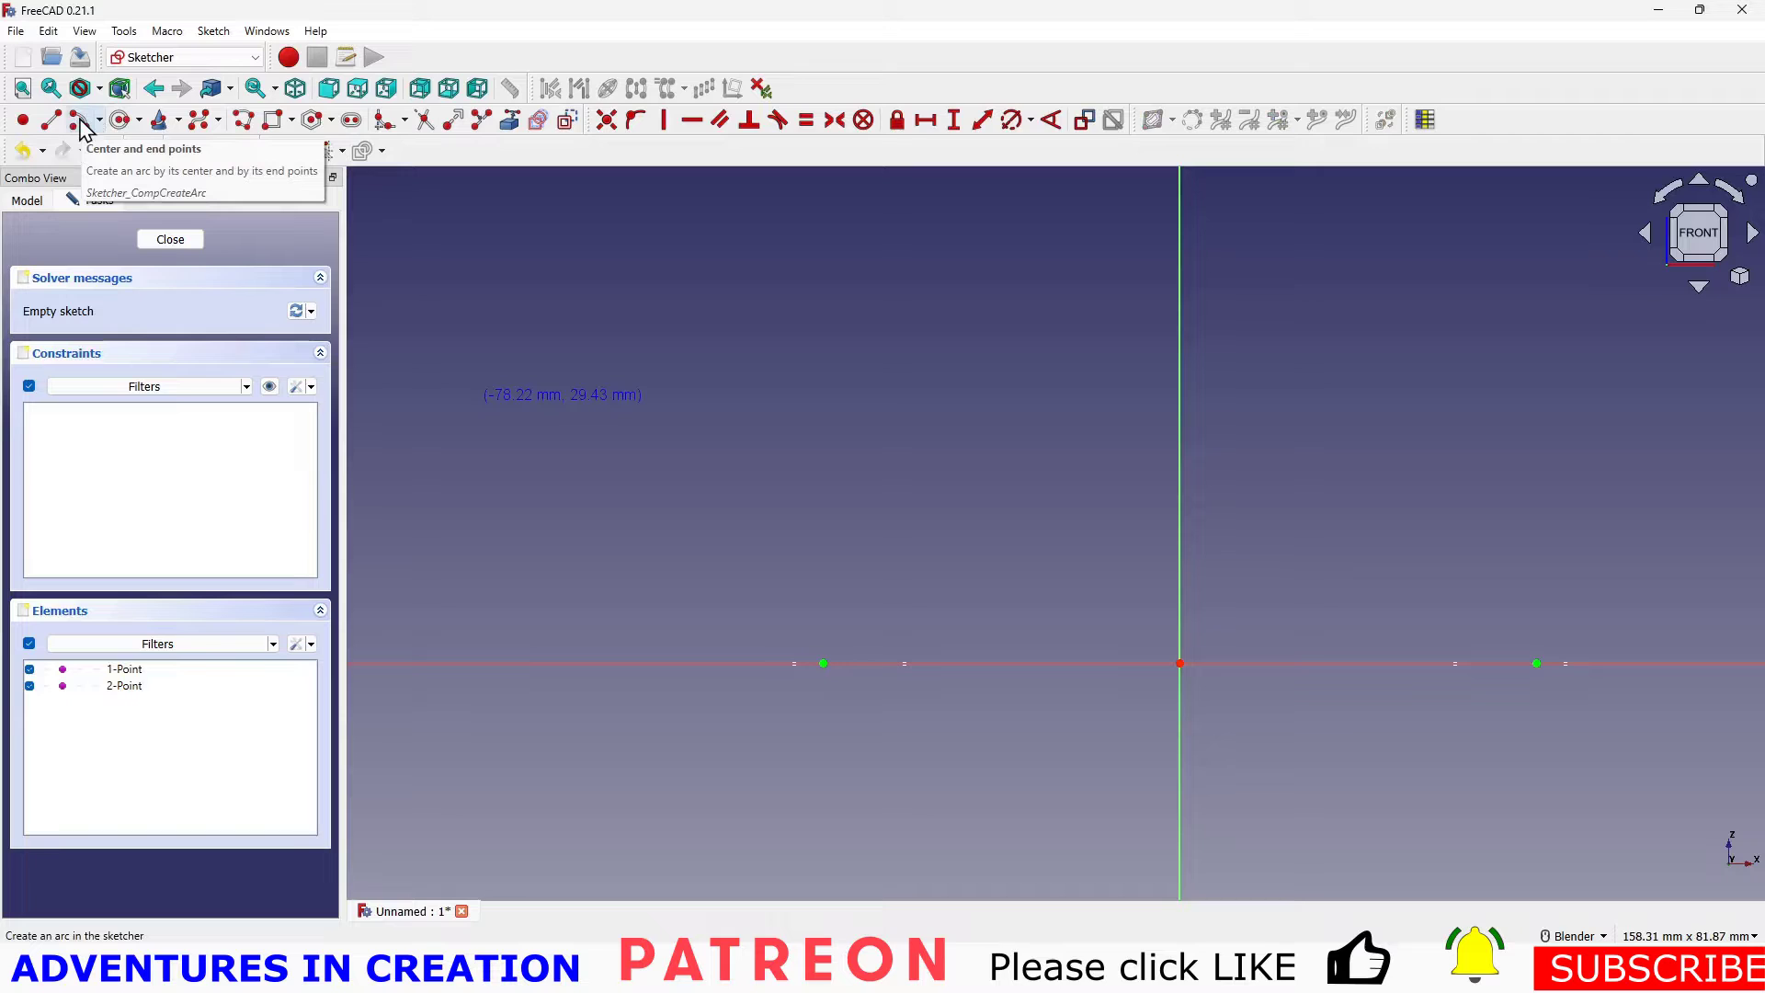
click(1180, 666)
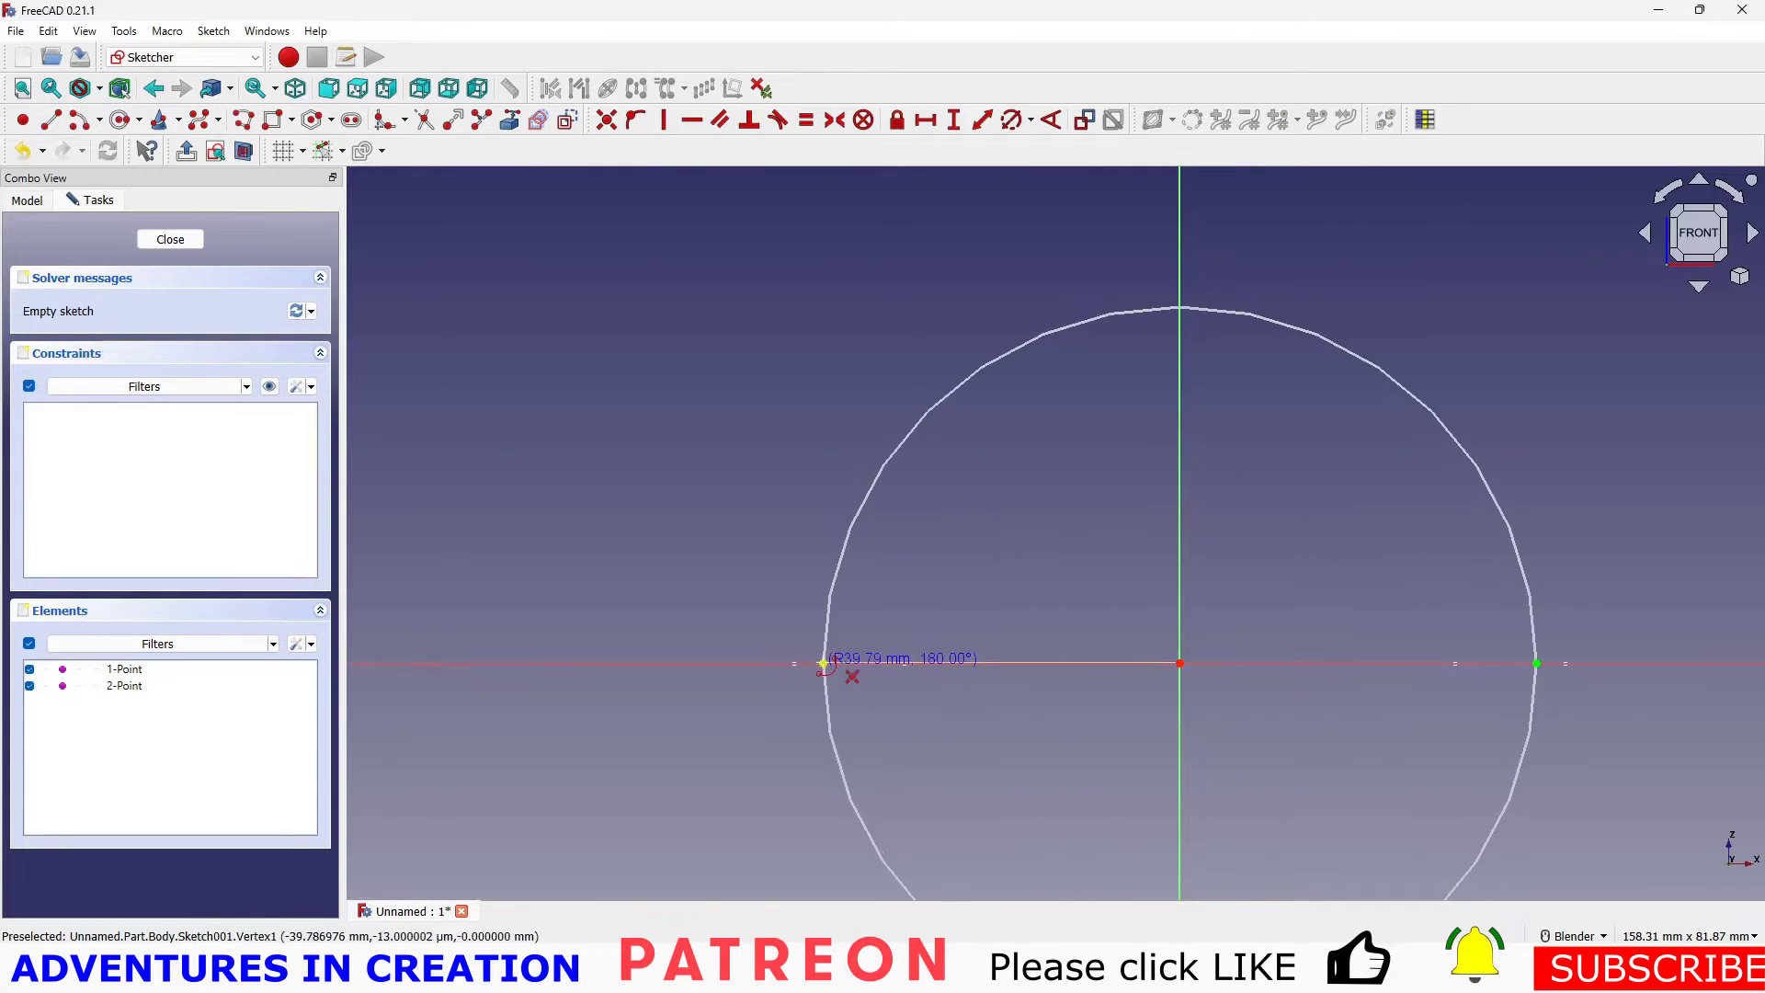
right_click(822, 663)
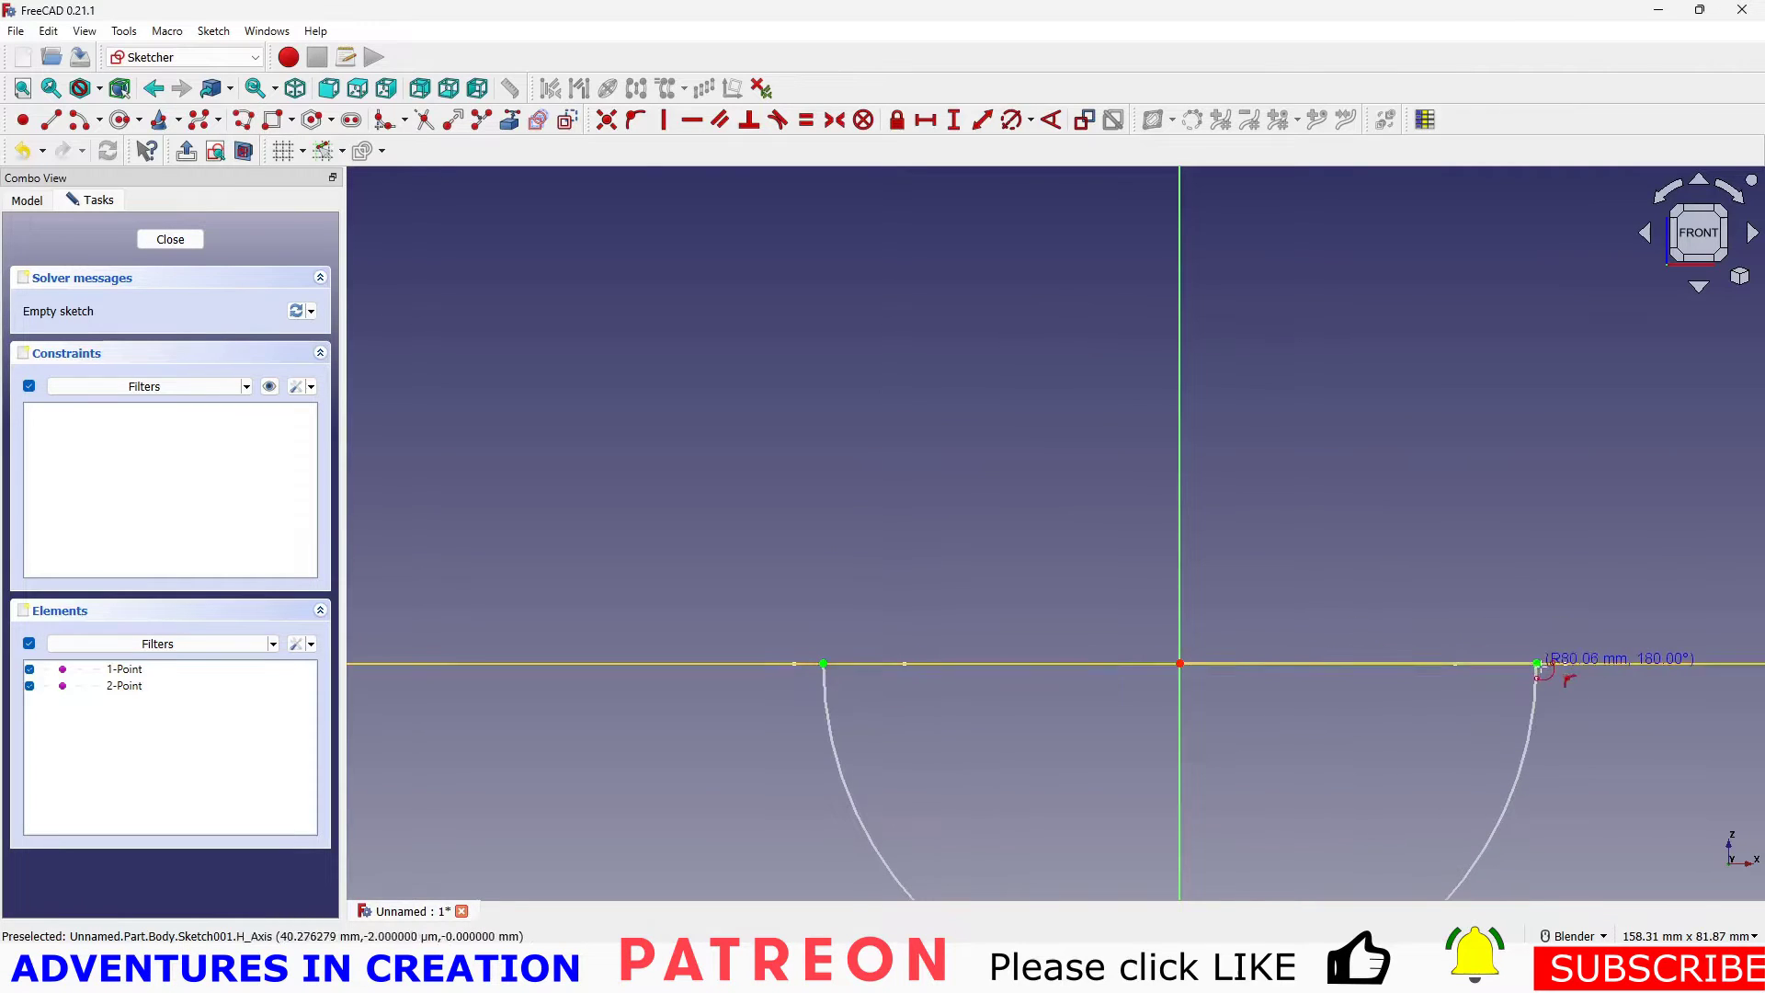
click(1537, 663)
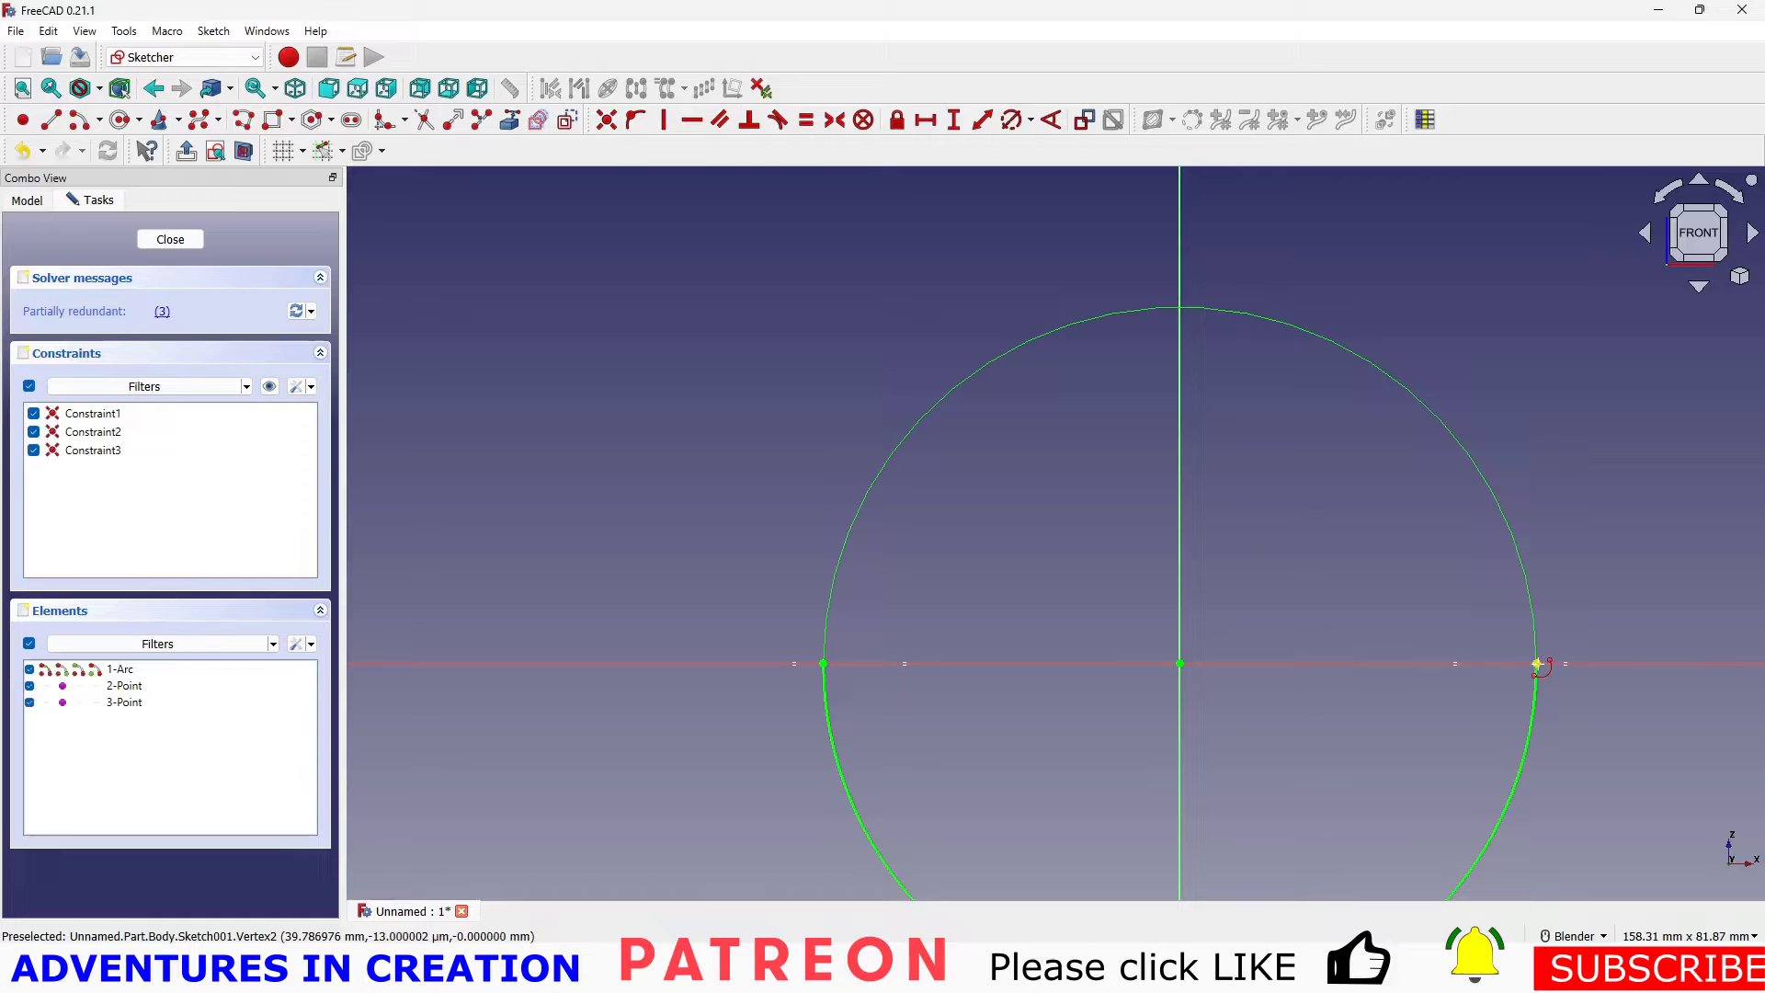
click(169, 240)
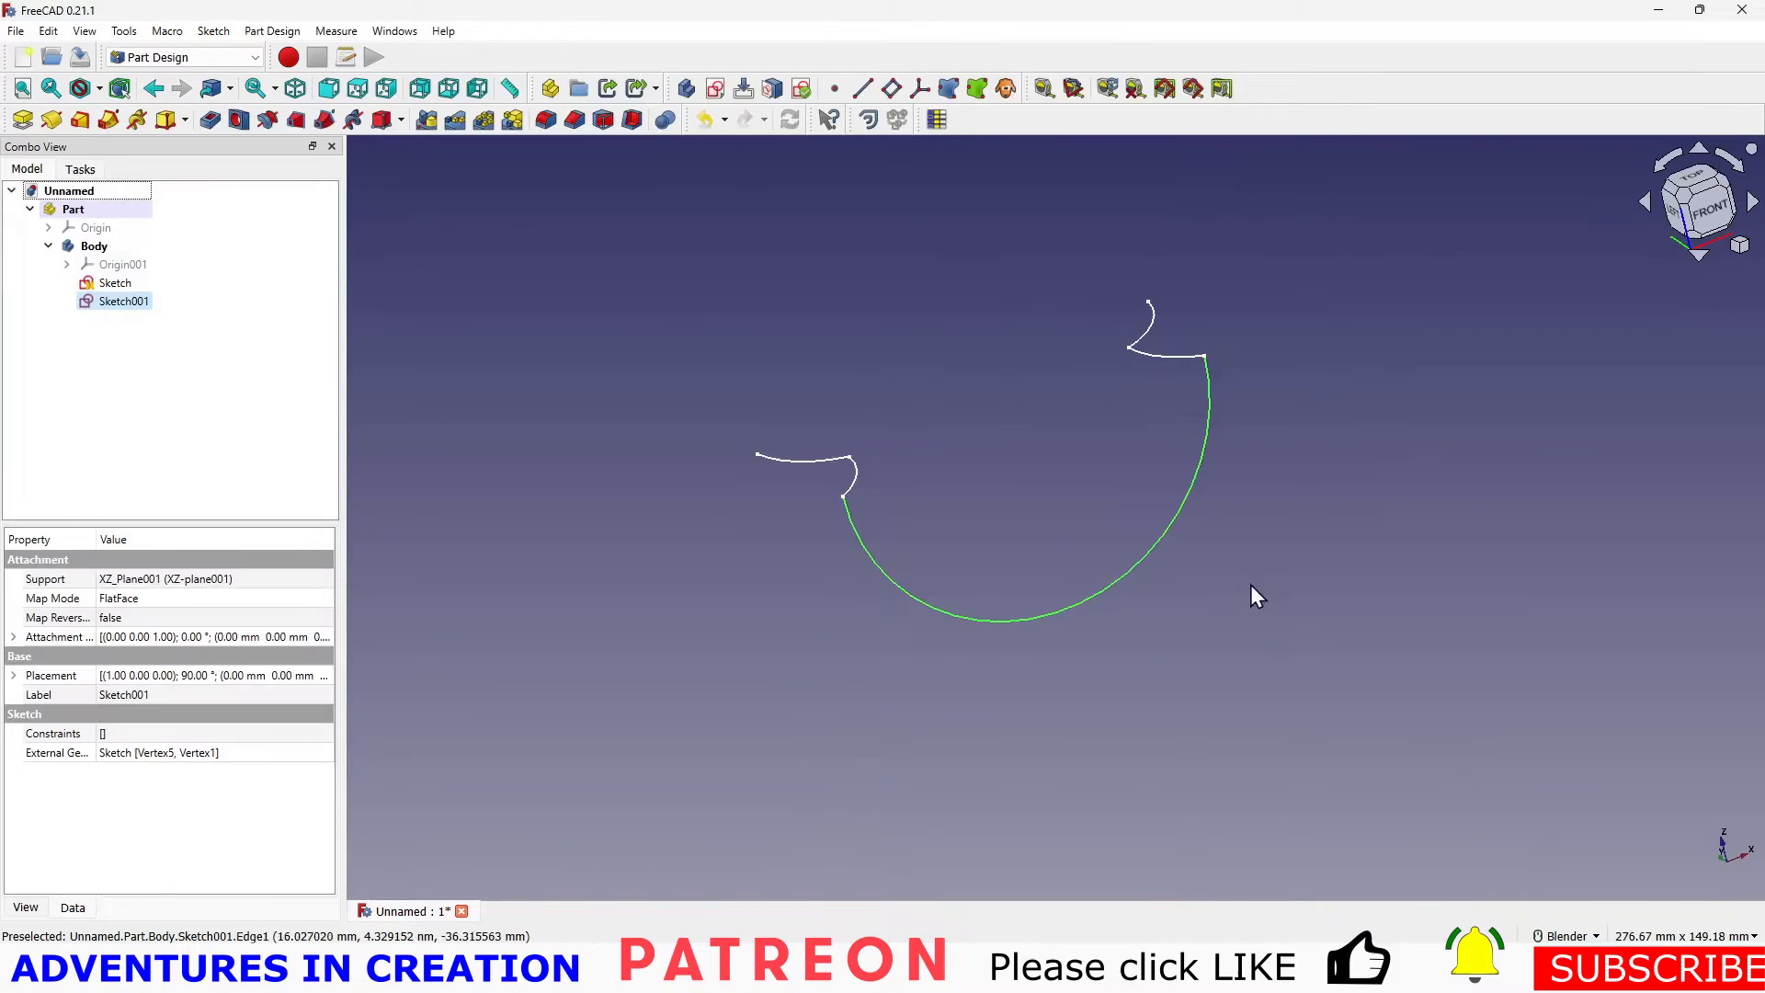
Show the Origin001 planes and axes and orbit around the curve outline
scroll(1015, 545, down, 1)
click(1343, 466)
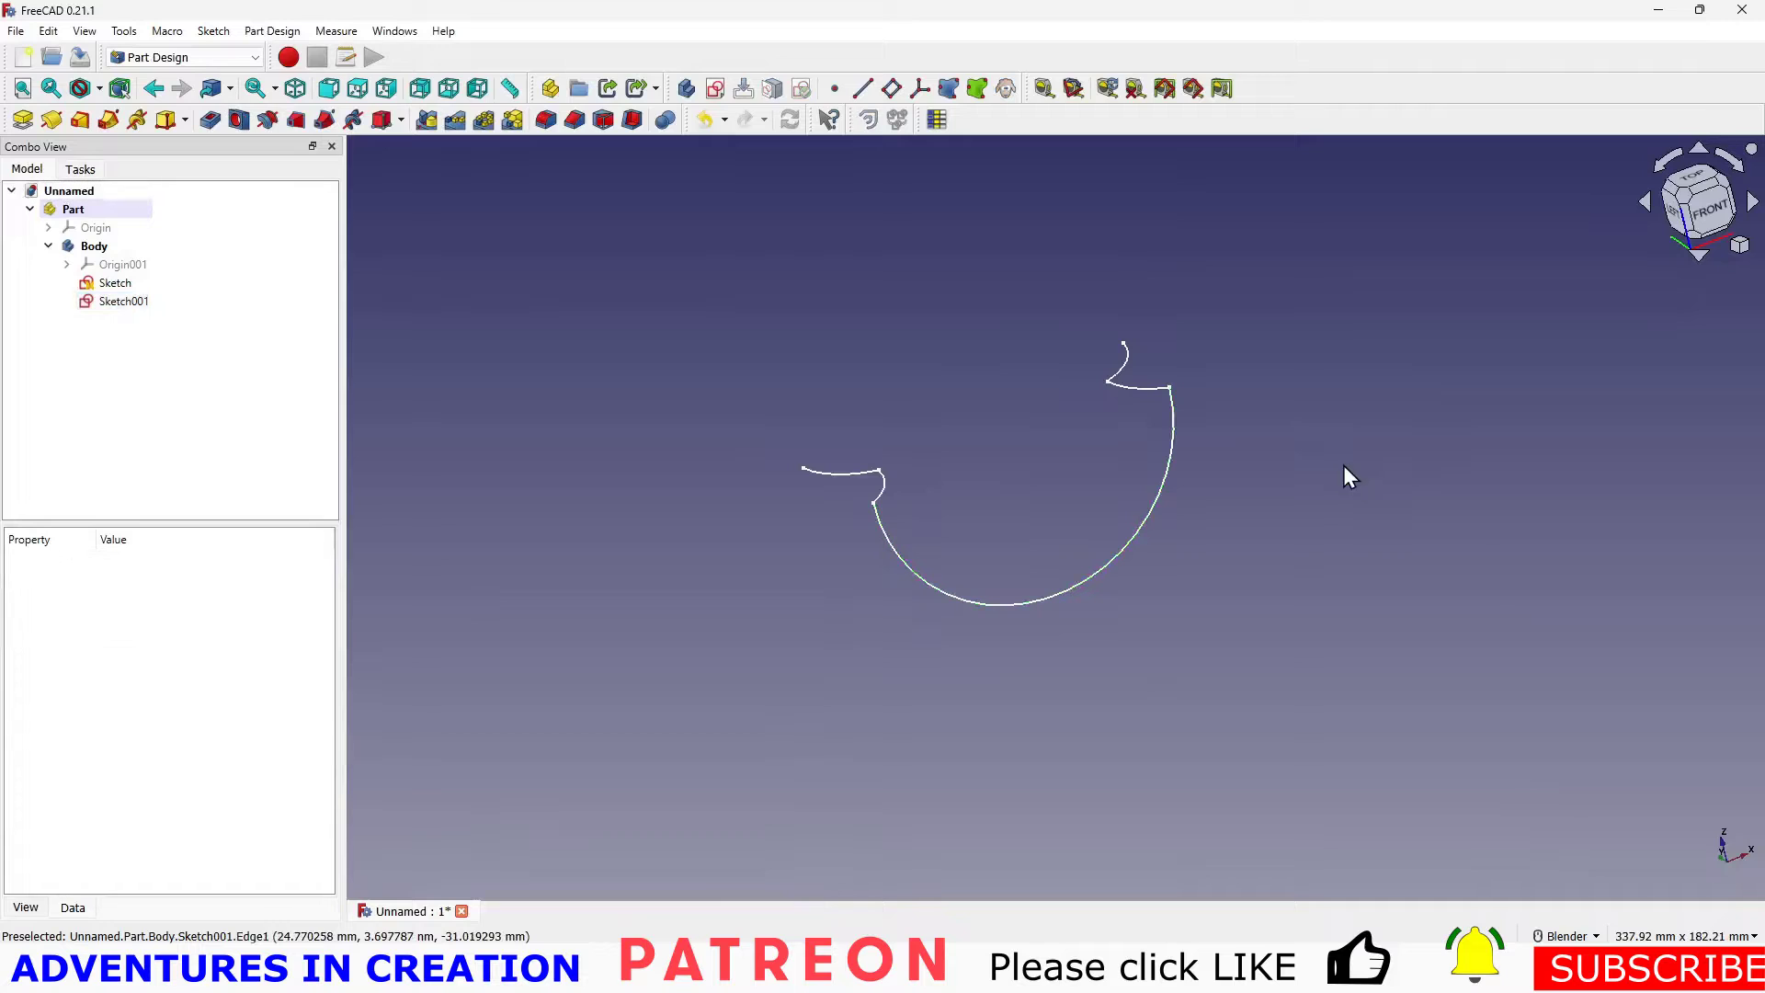
mouse_move(937, 558)
middle_down()
mouse_move(785, 638)
mouse_move(848, 596)
mouse_move(966, 594)
middle_up()
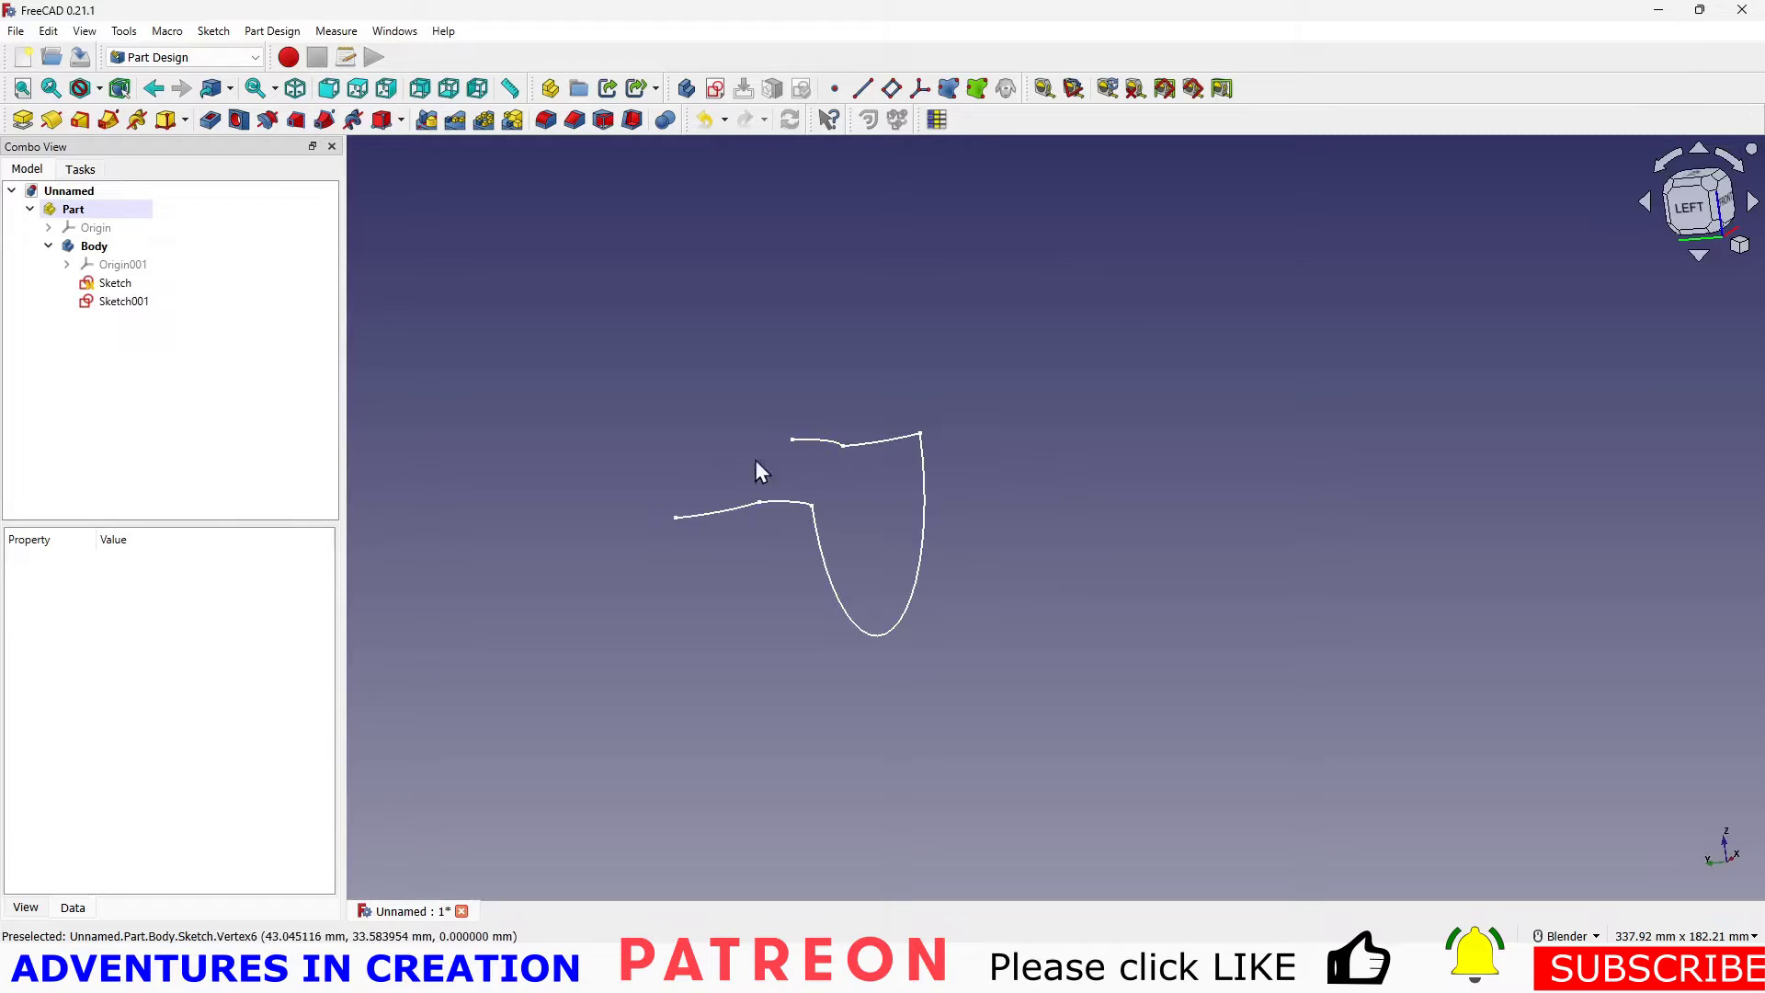
middle_drag(1134, 516, 1005, 538)
click(140, 267)
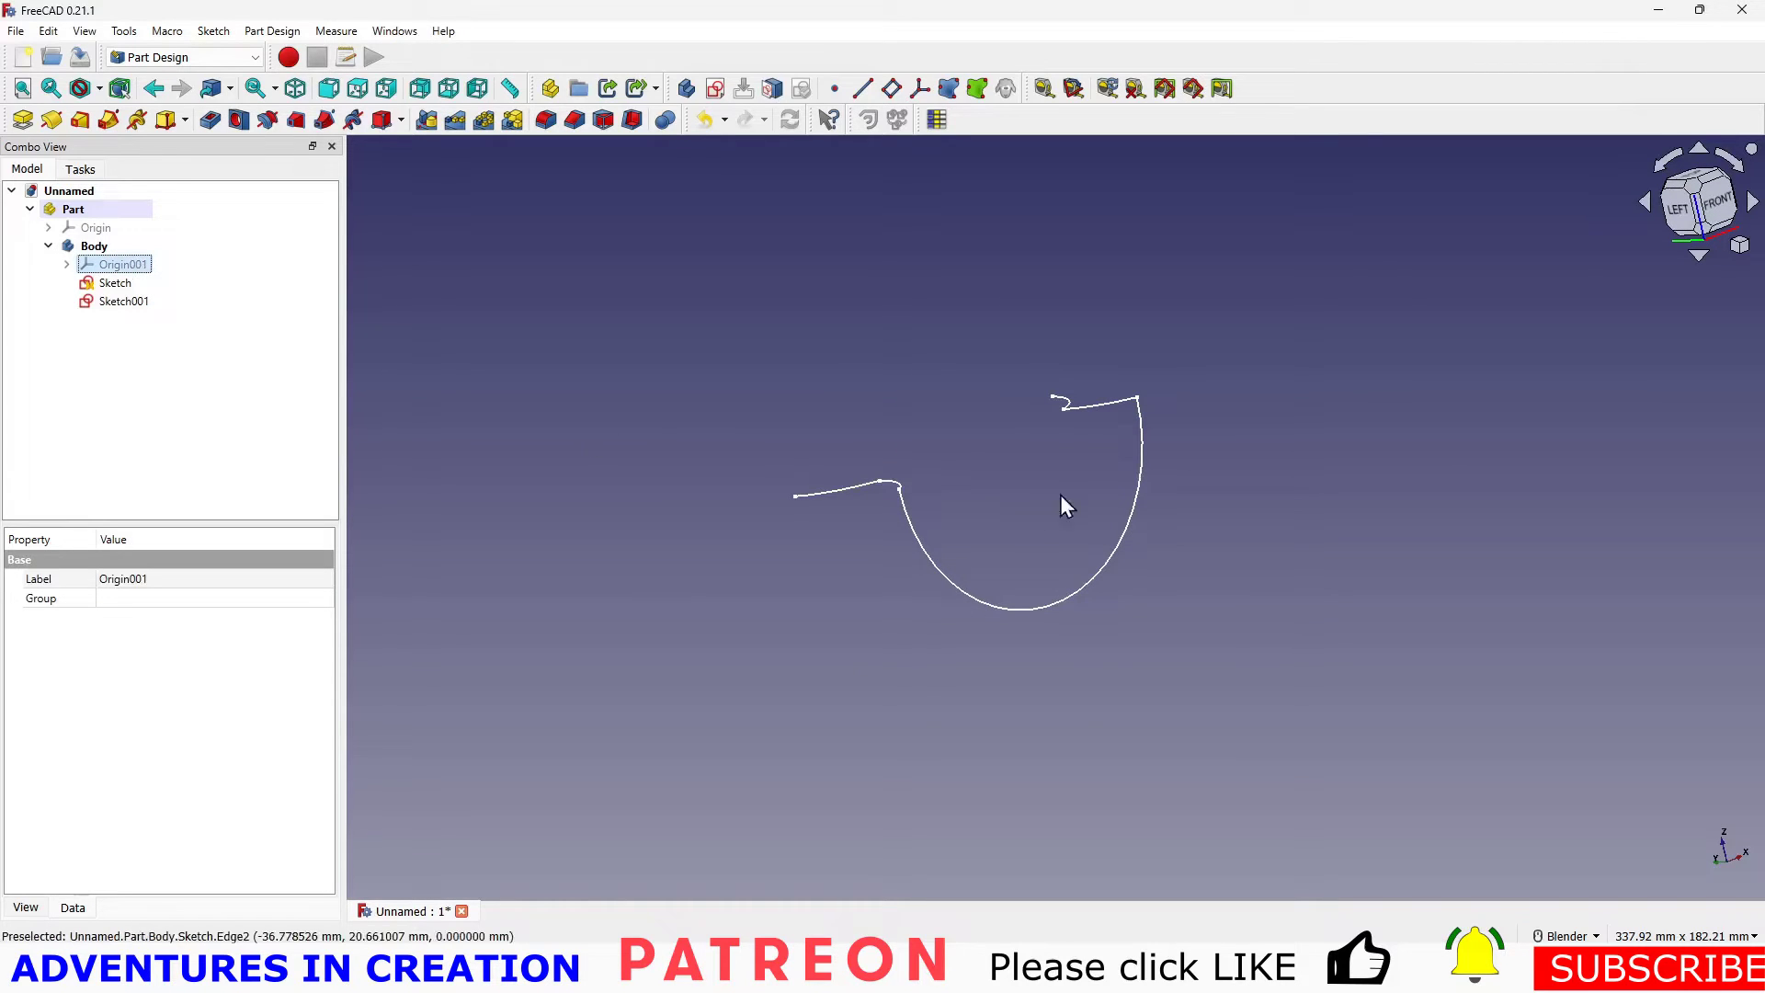
key(space)
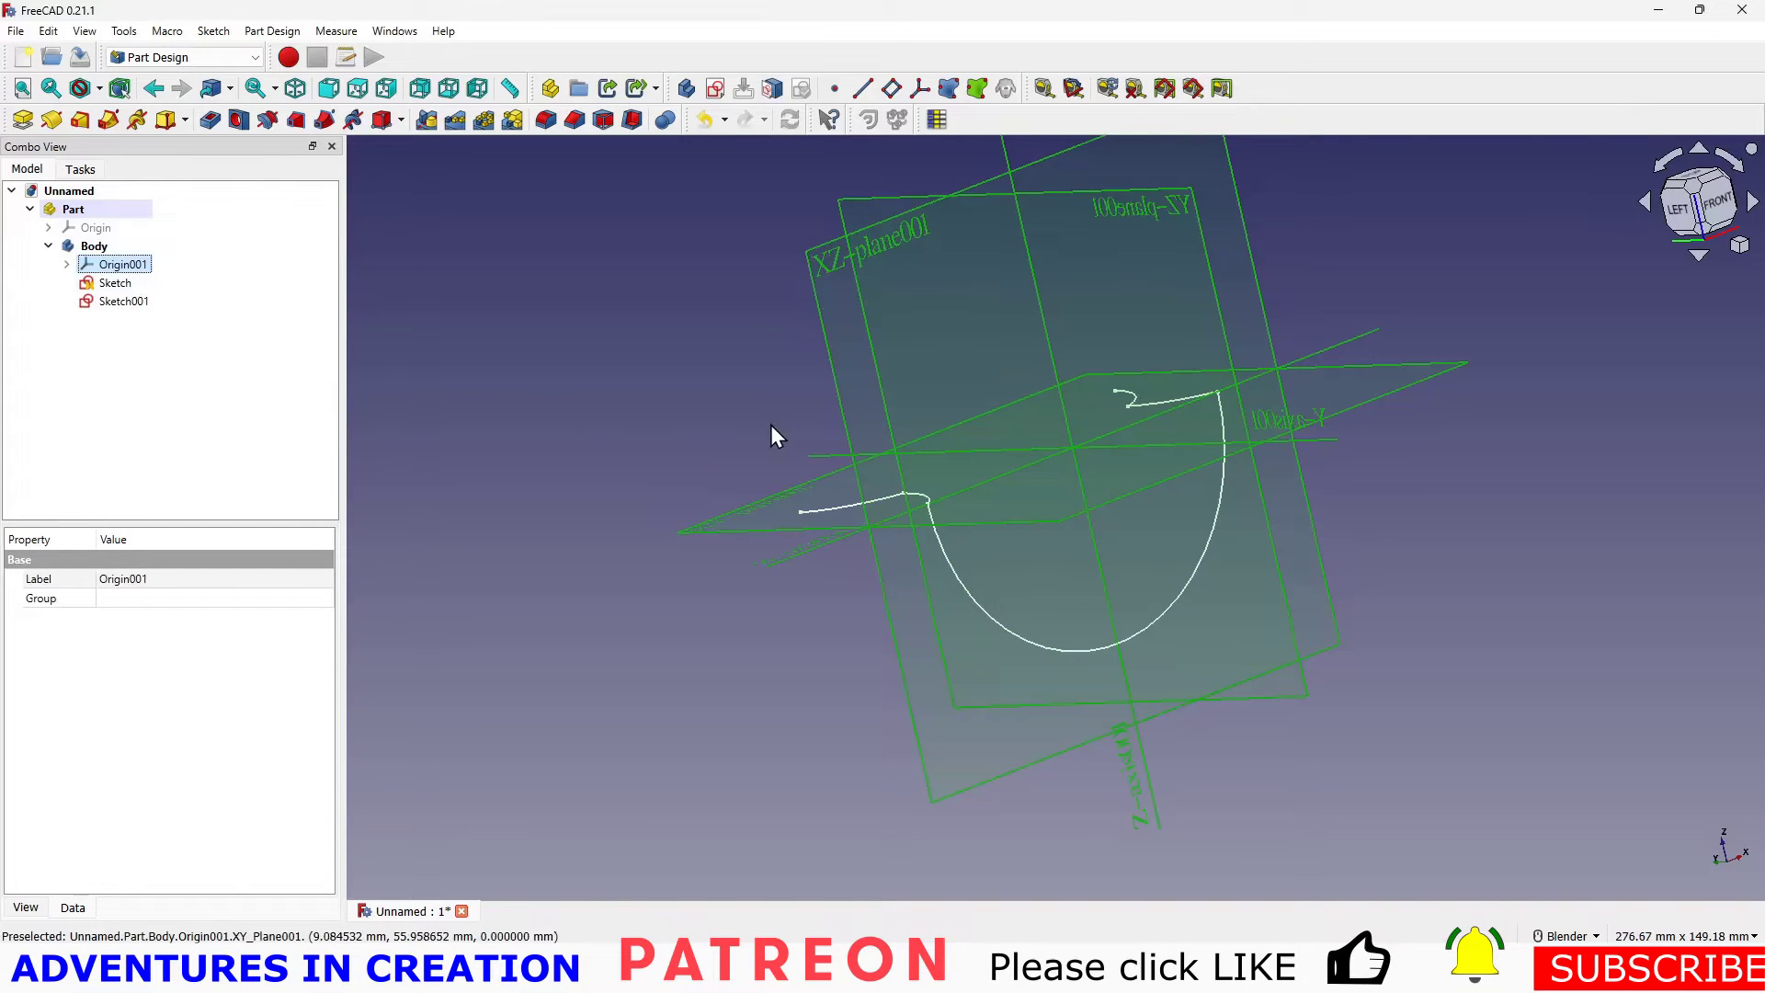
mouse_move(943, 377)
middle_down()
mouse_move(1045, 418)
mouse_move(1076, 414)
mouse_move(1064, 384)
middle_up()
key(Up)
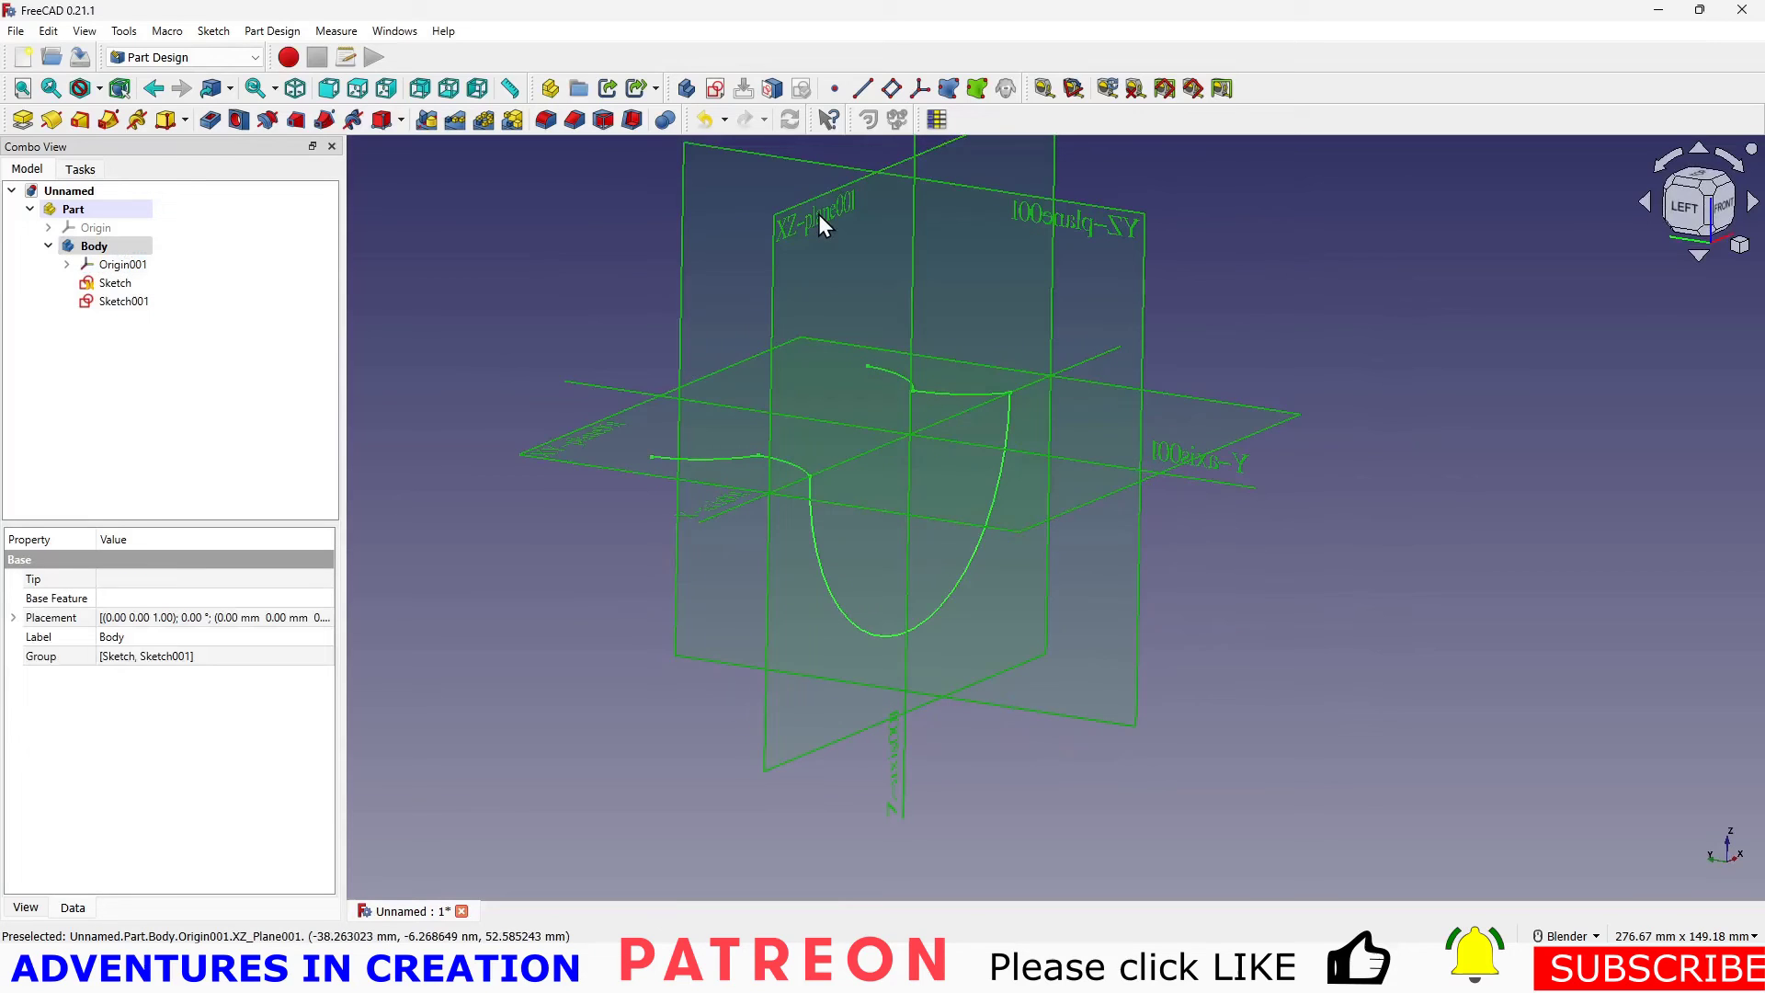
Create a datum plane attached to the first sketch's Vertex3 in Translate mode
click(509, 236)
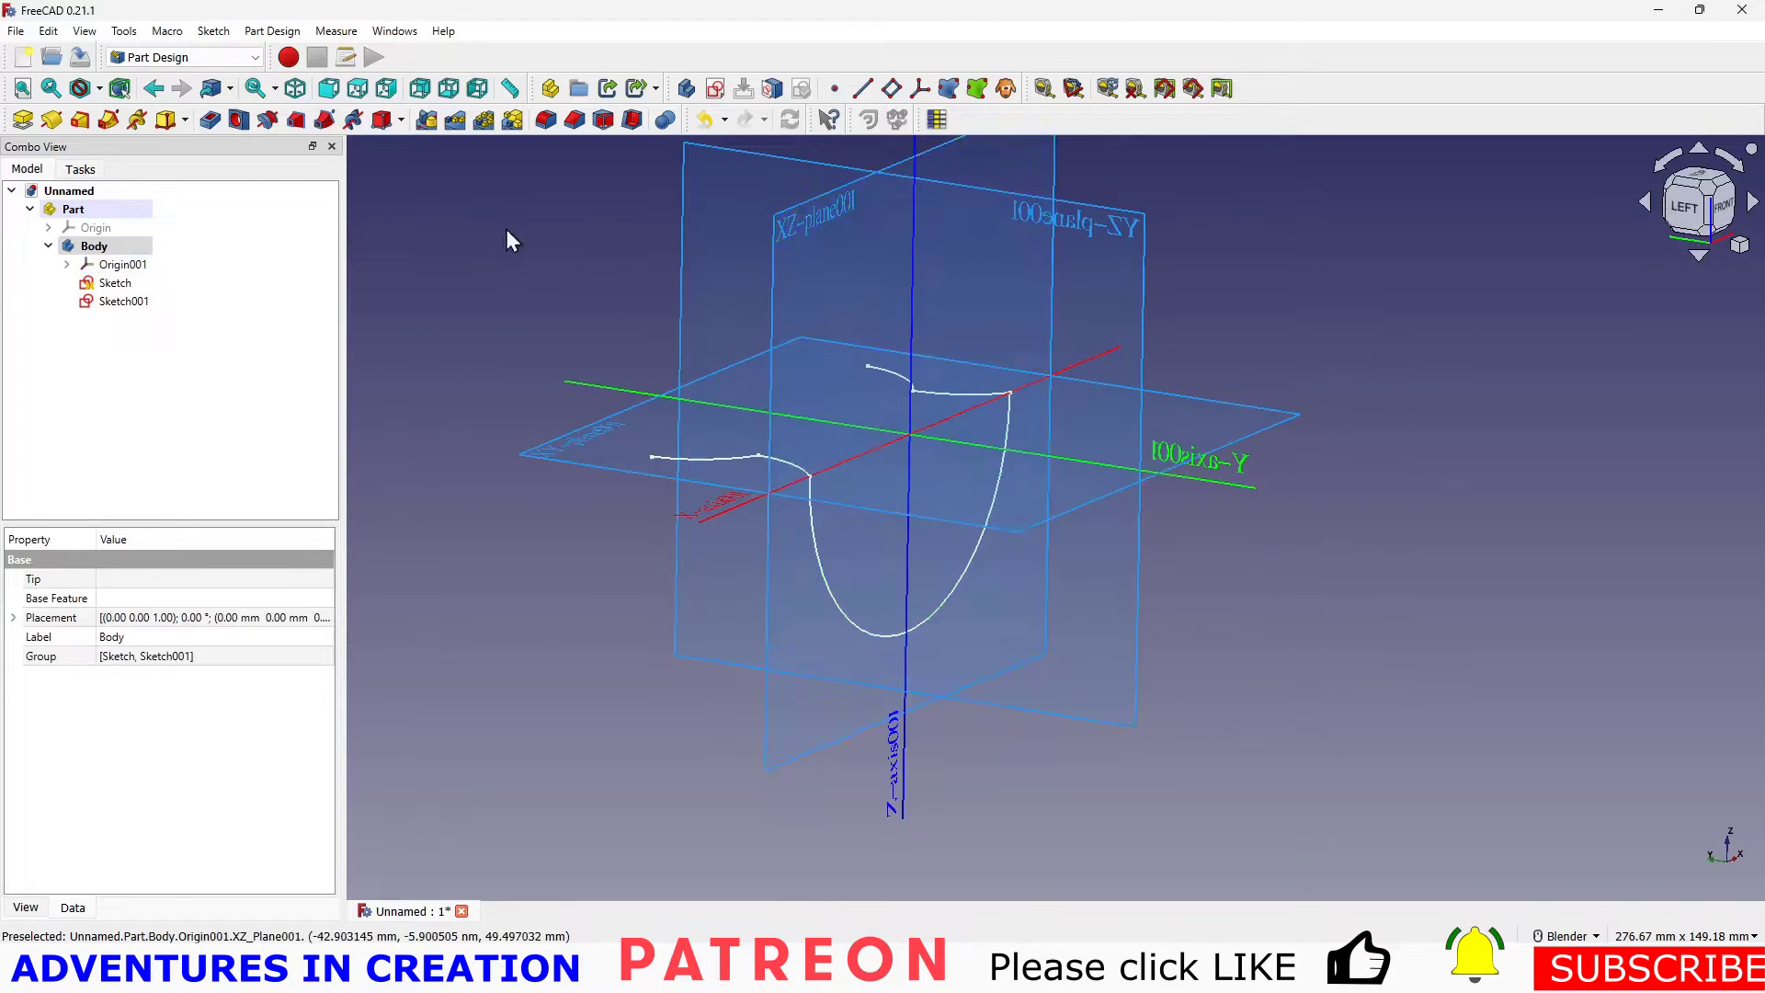
click(832, 229)
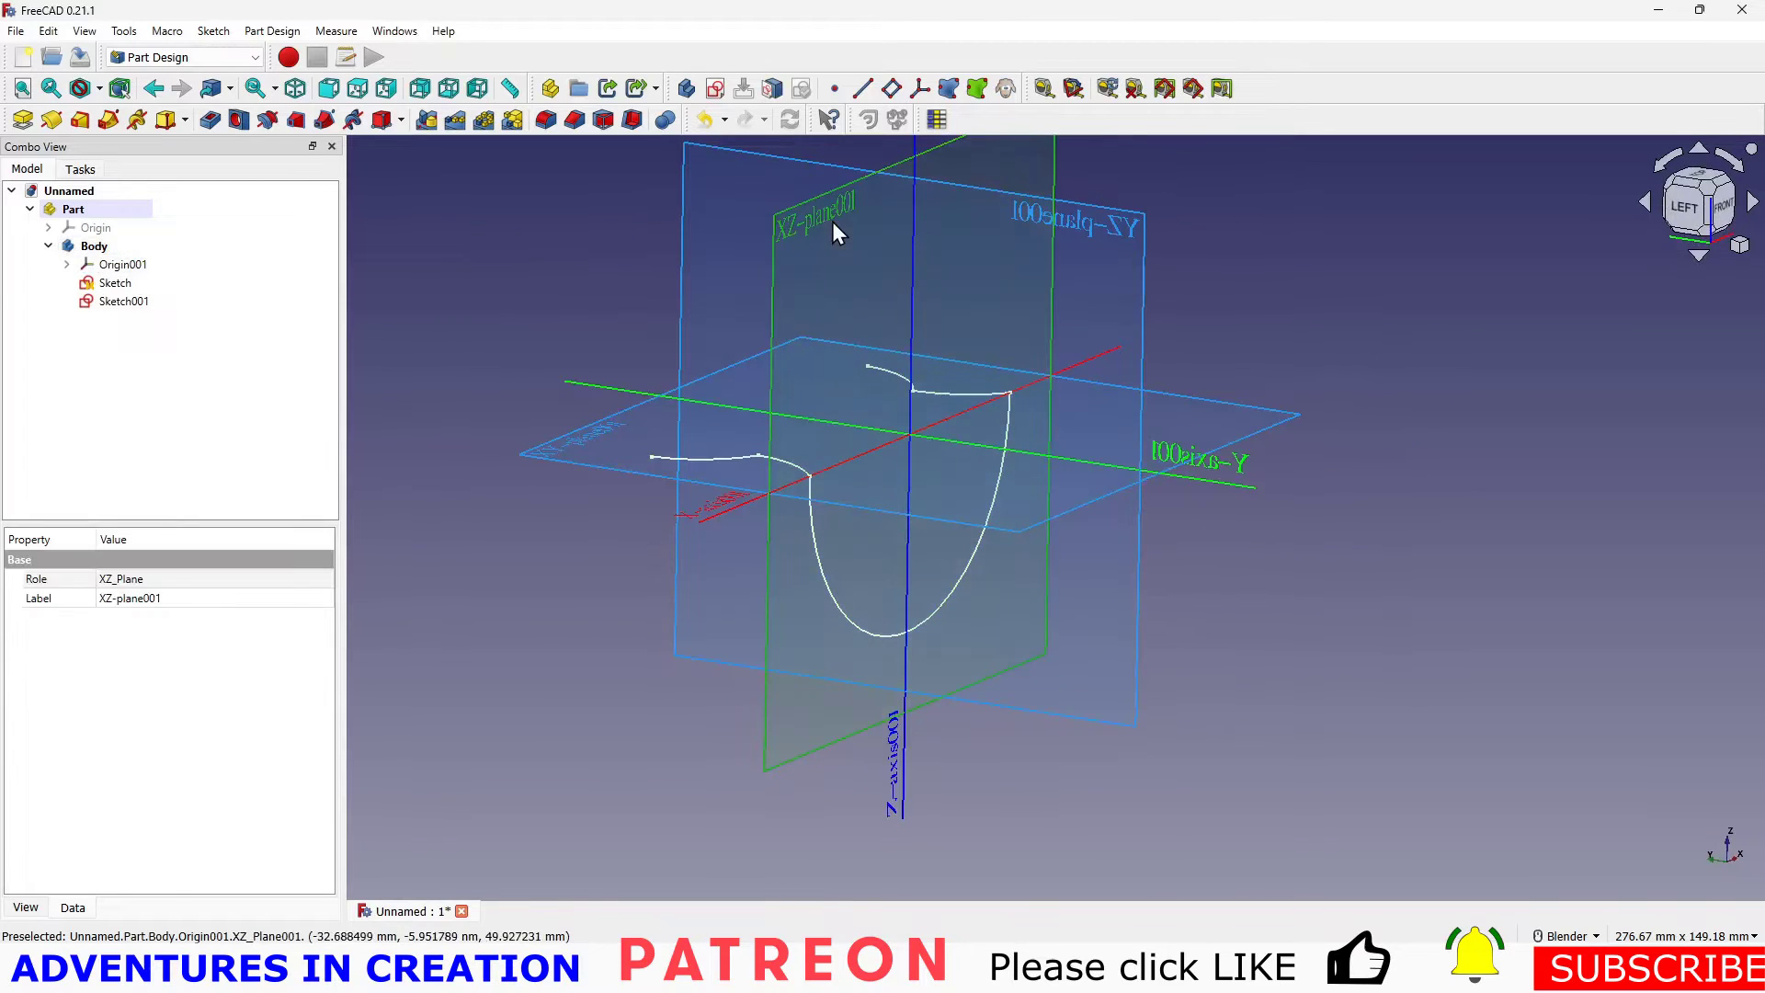
click(892, 89)
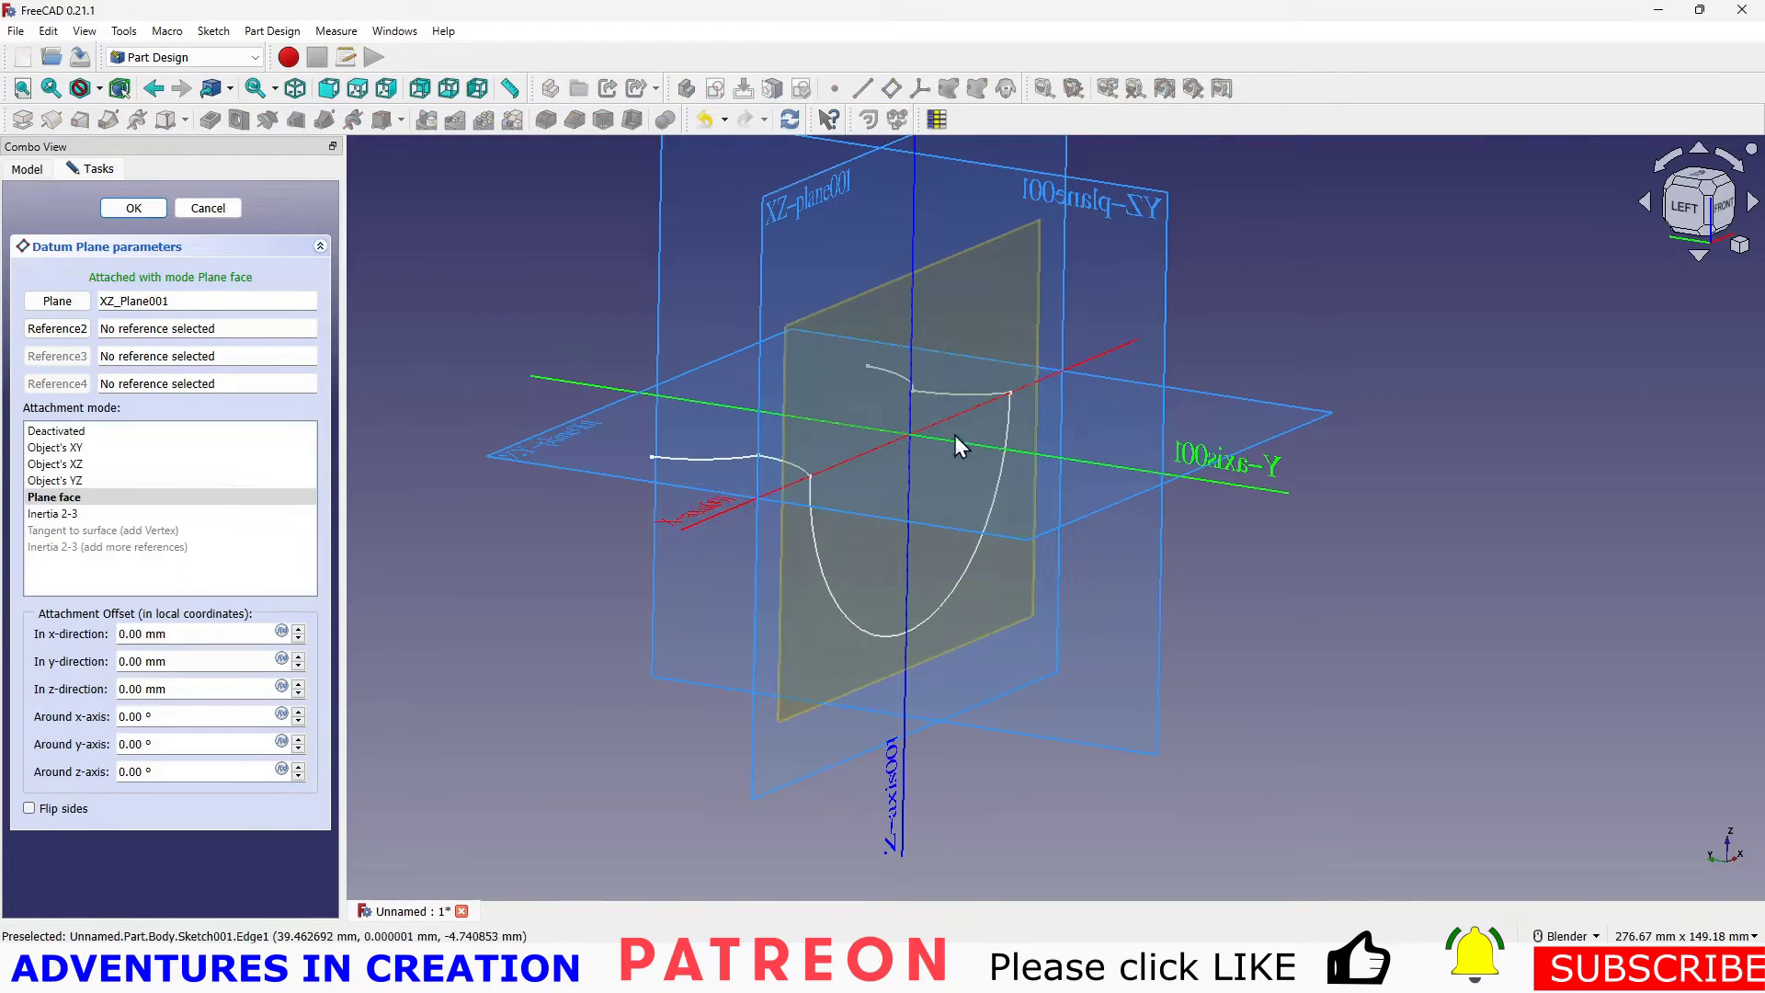
scroll(649, 456, up, 3)
scroll(651, 467, up, 3)
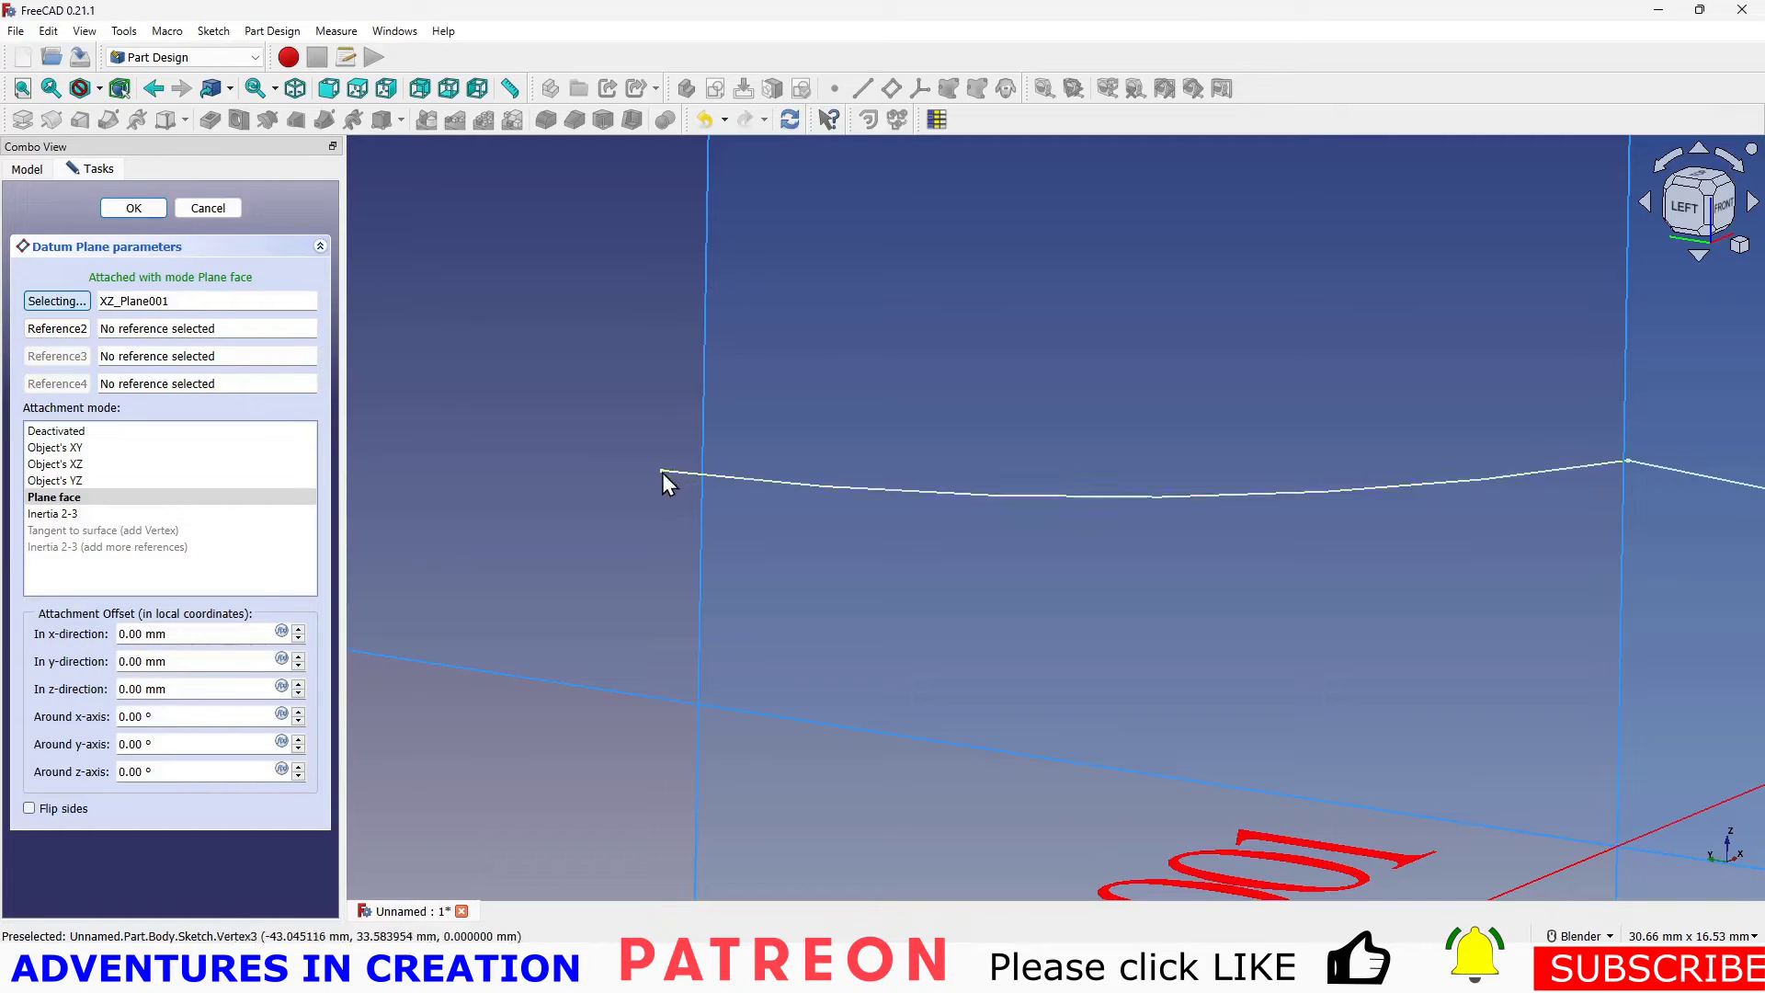
click(661, 473)
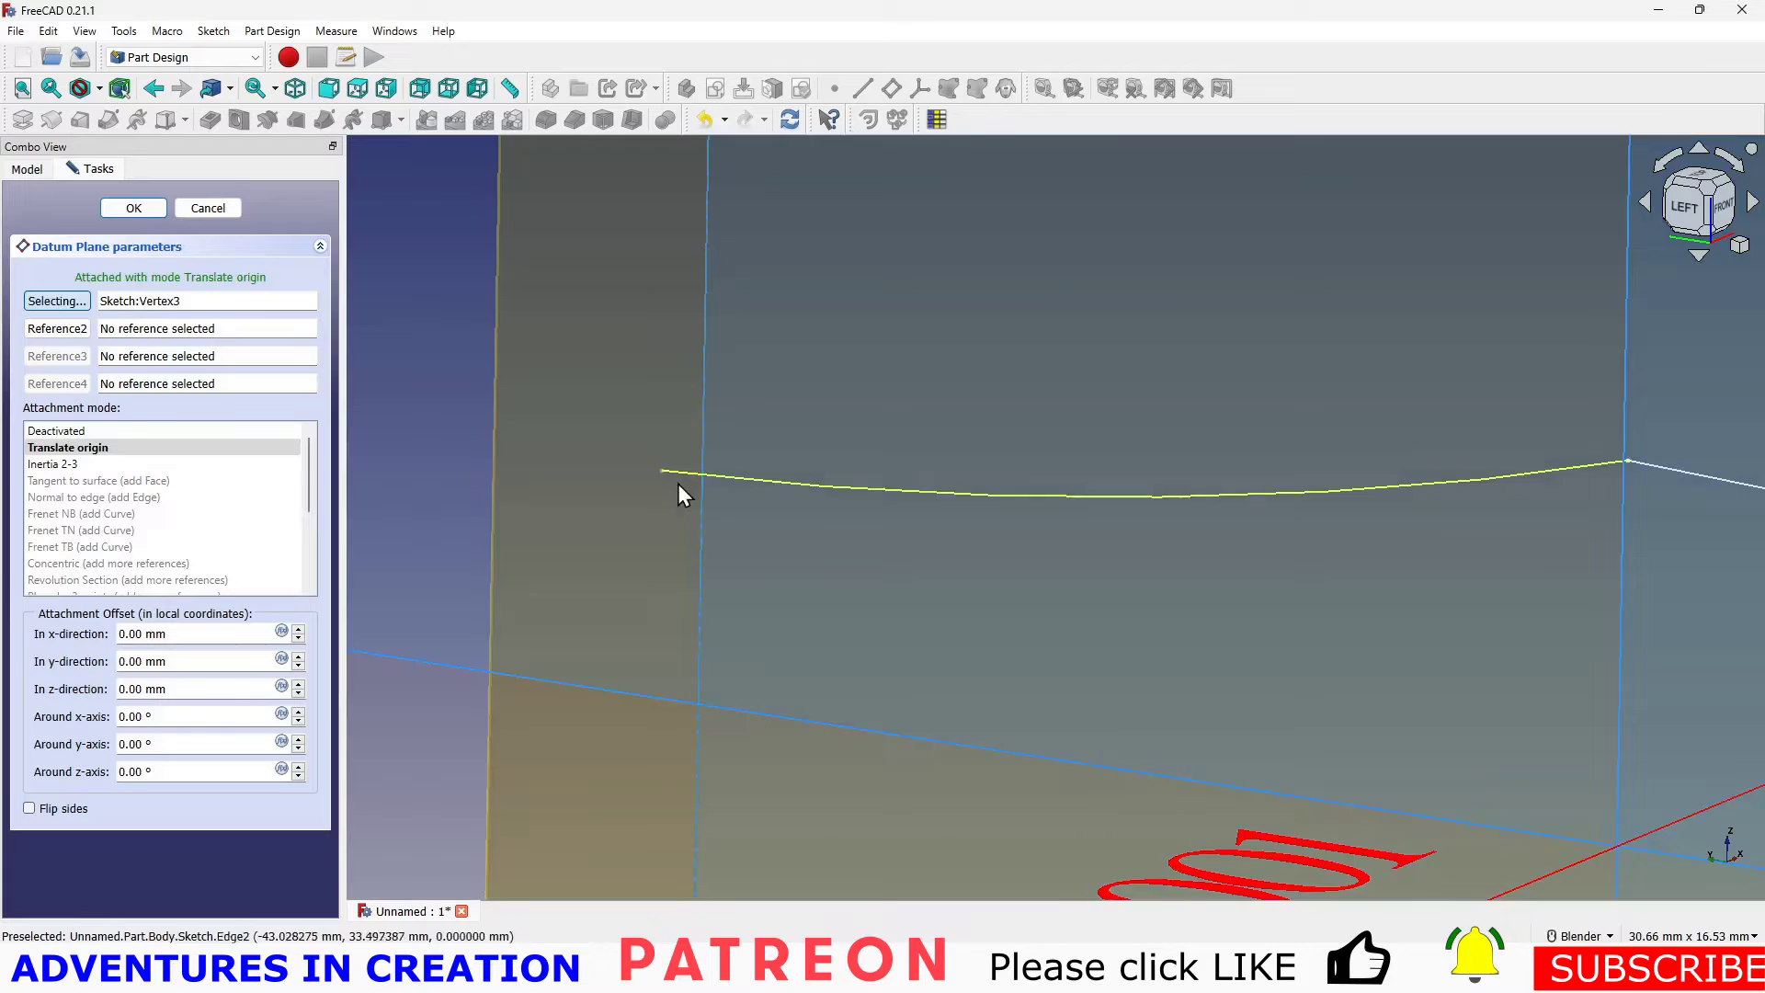
scroll(708, 496, down, 4)
scroll(715, 500, down, 5)
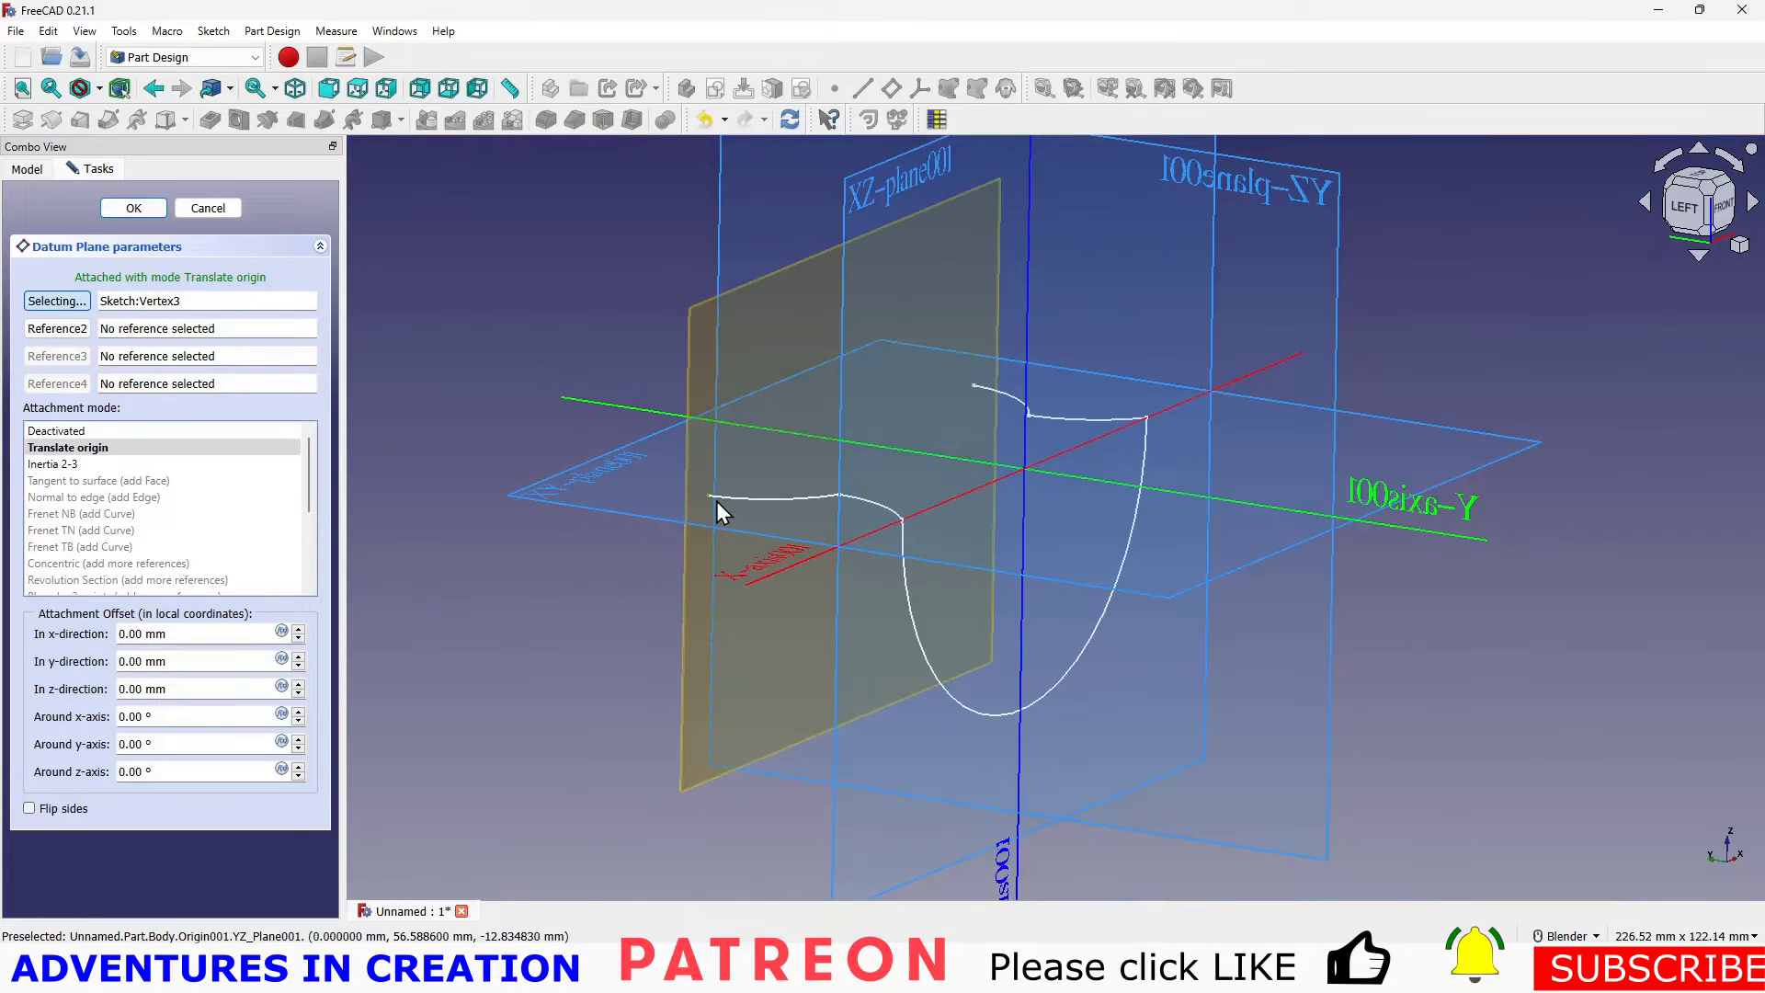
click(133, 209)
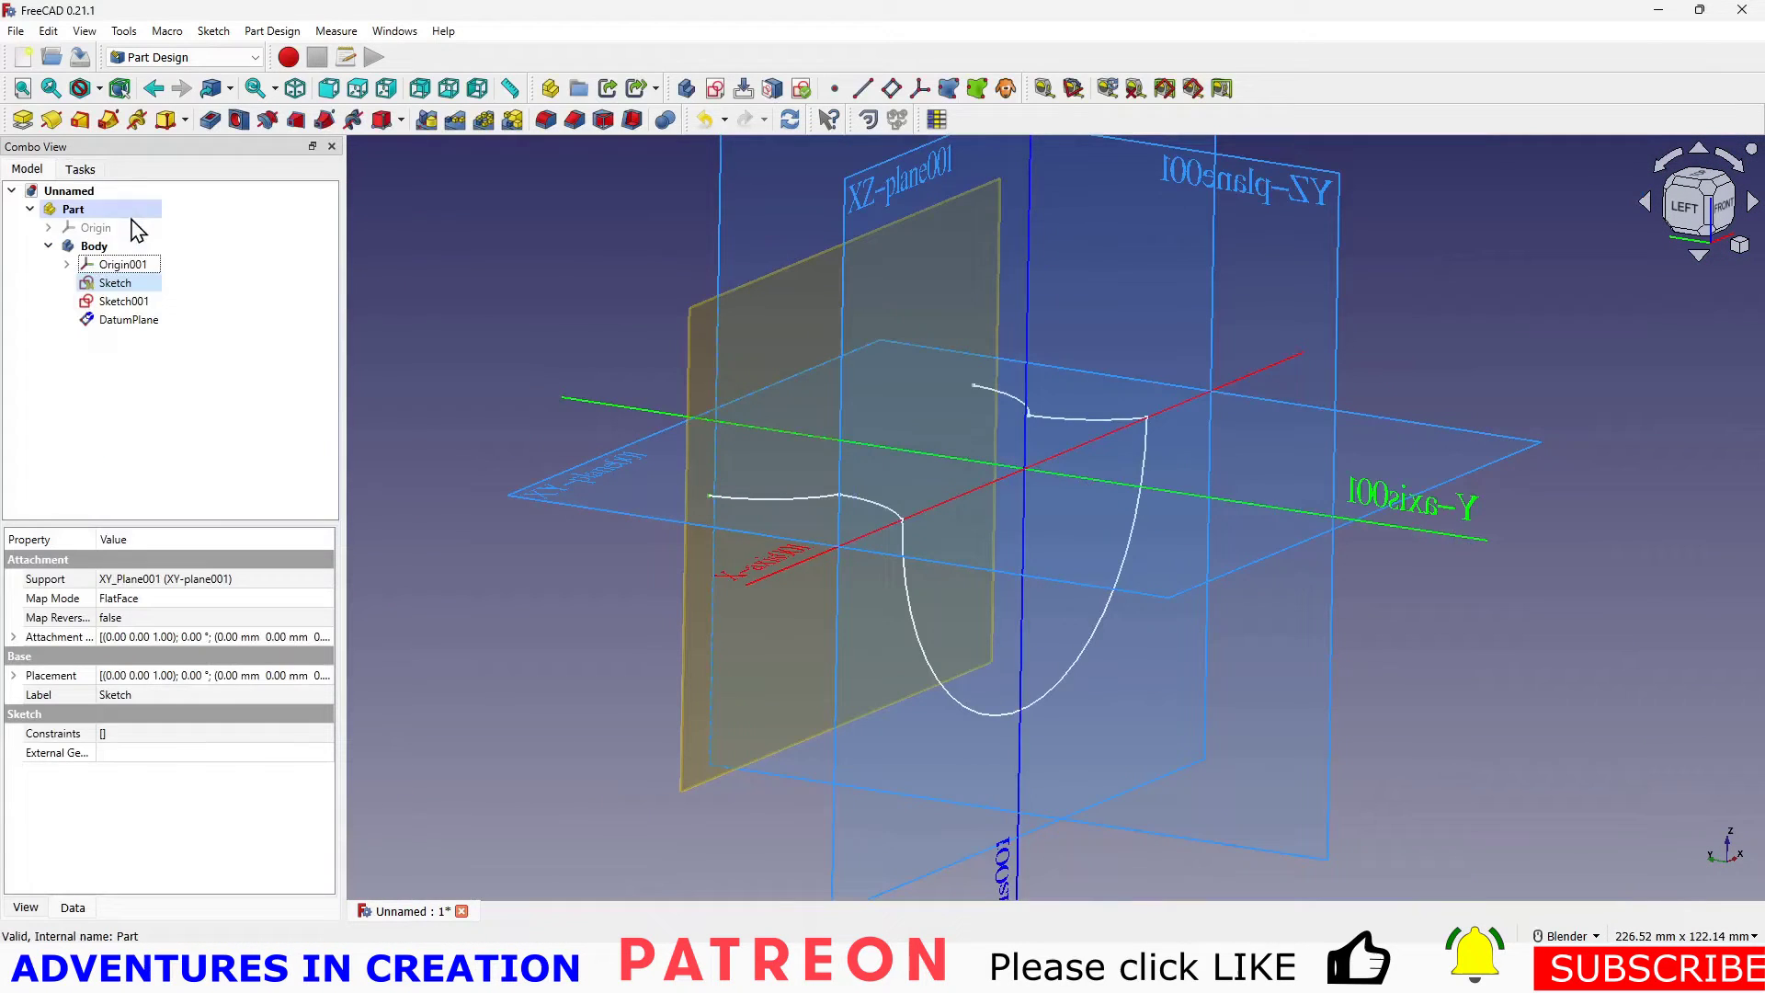
Hide the Origin001 planes and axes again
click(115, 266)
key(space)
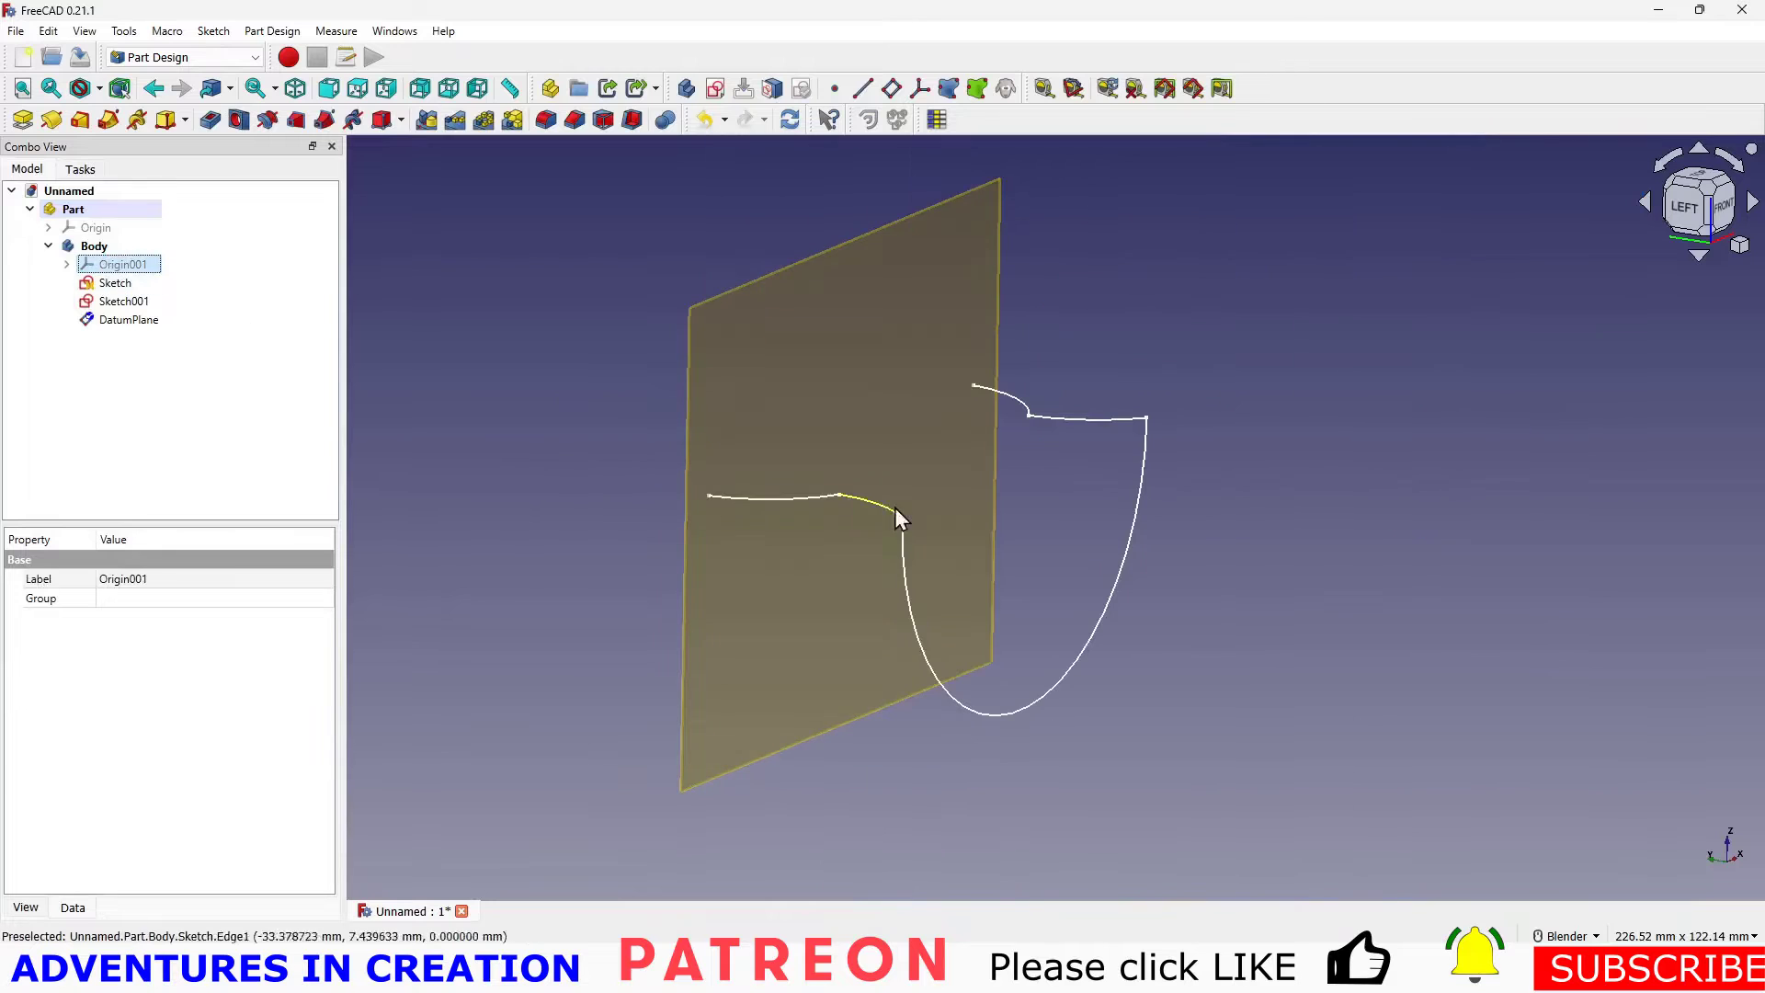
click(1296, 522)
mouse_move(1296, 522)
middle_down()
mouse_move(1244, 552)
mouse_move(1414, 524)
mouse_move(1402, 505)
mouse_move(1327, 527)
mouse_move(1296, 513)
middle_up()
Start a new sketch, Sketch002, on the datum plane
click(872, 379)
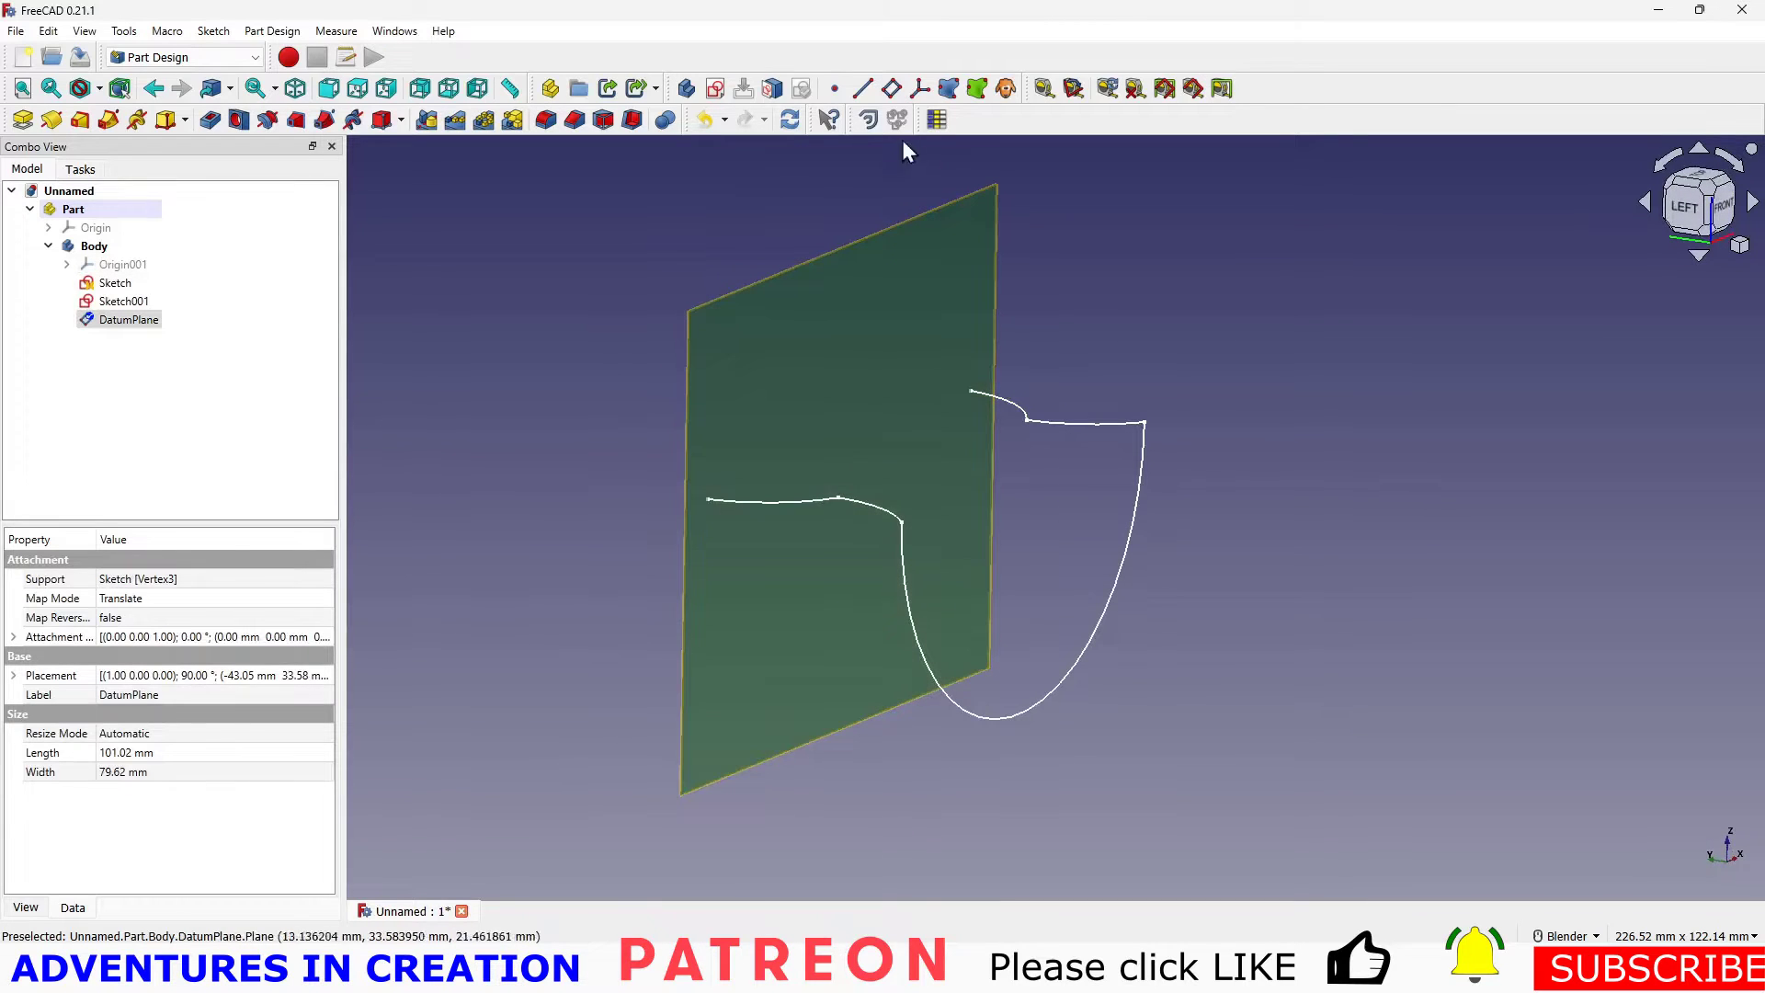
click(715, 89)
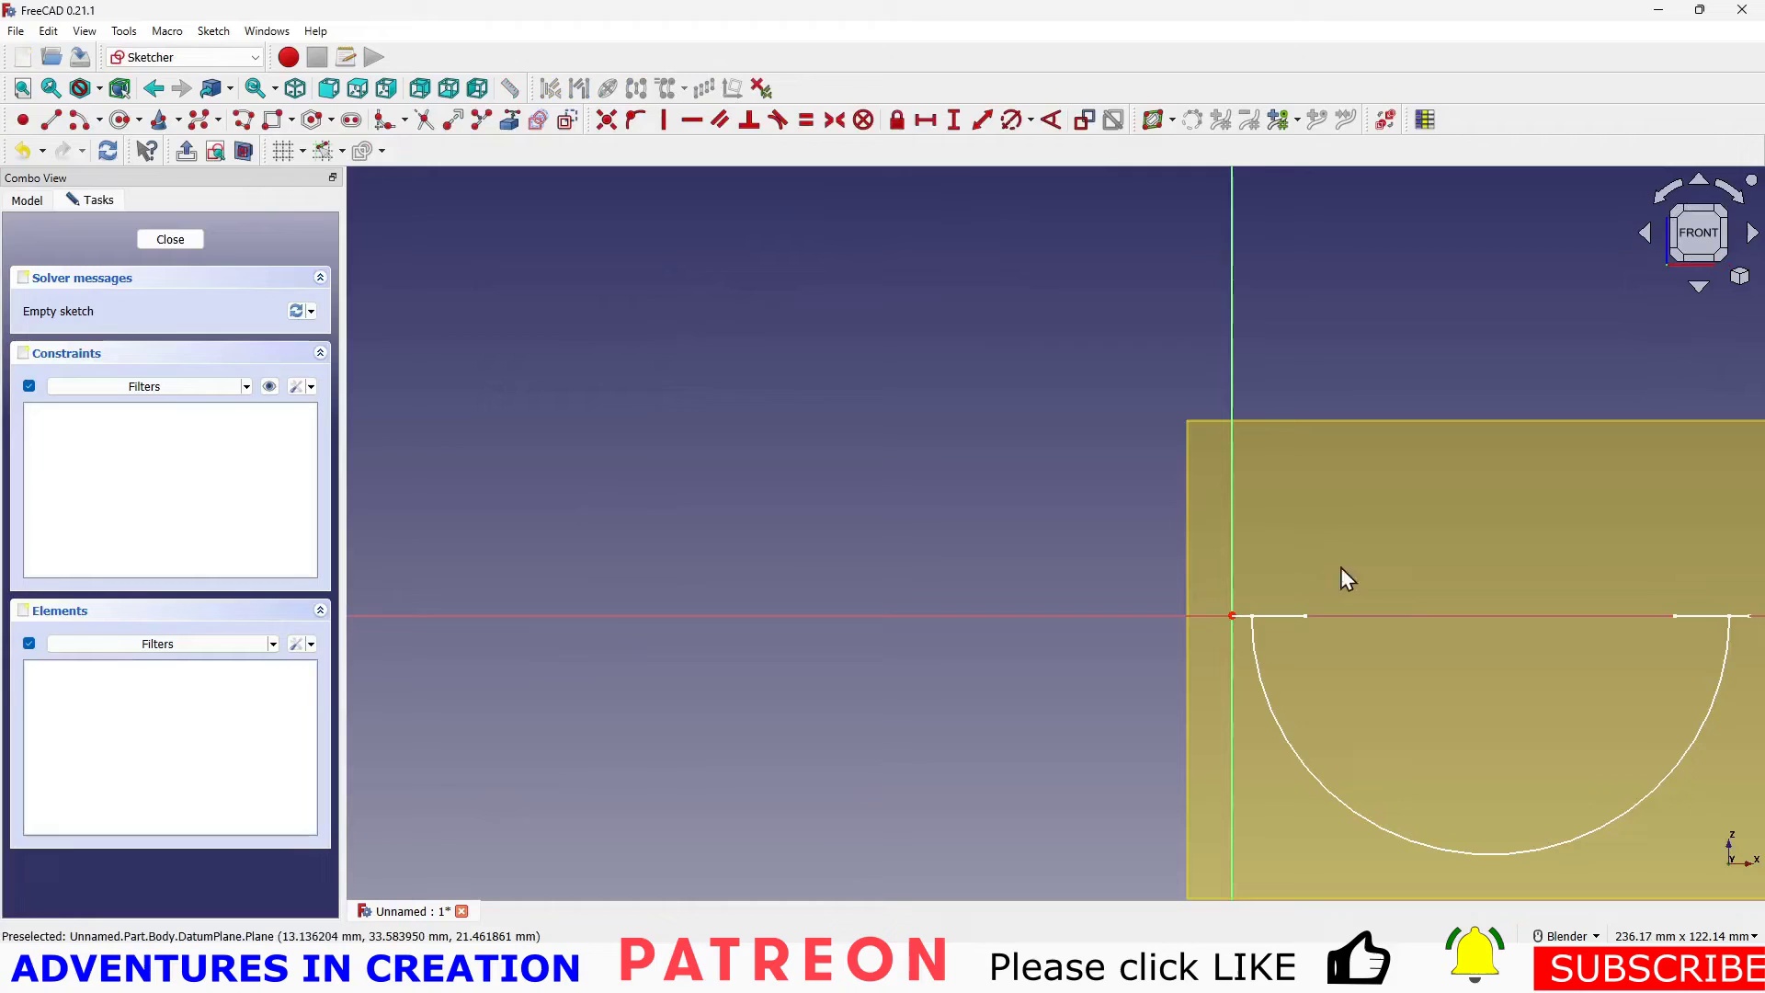
scroll(1520, 588, down, 2)
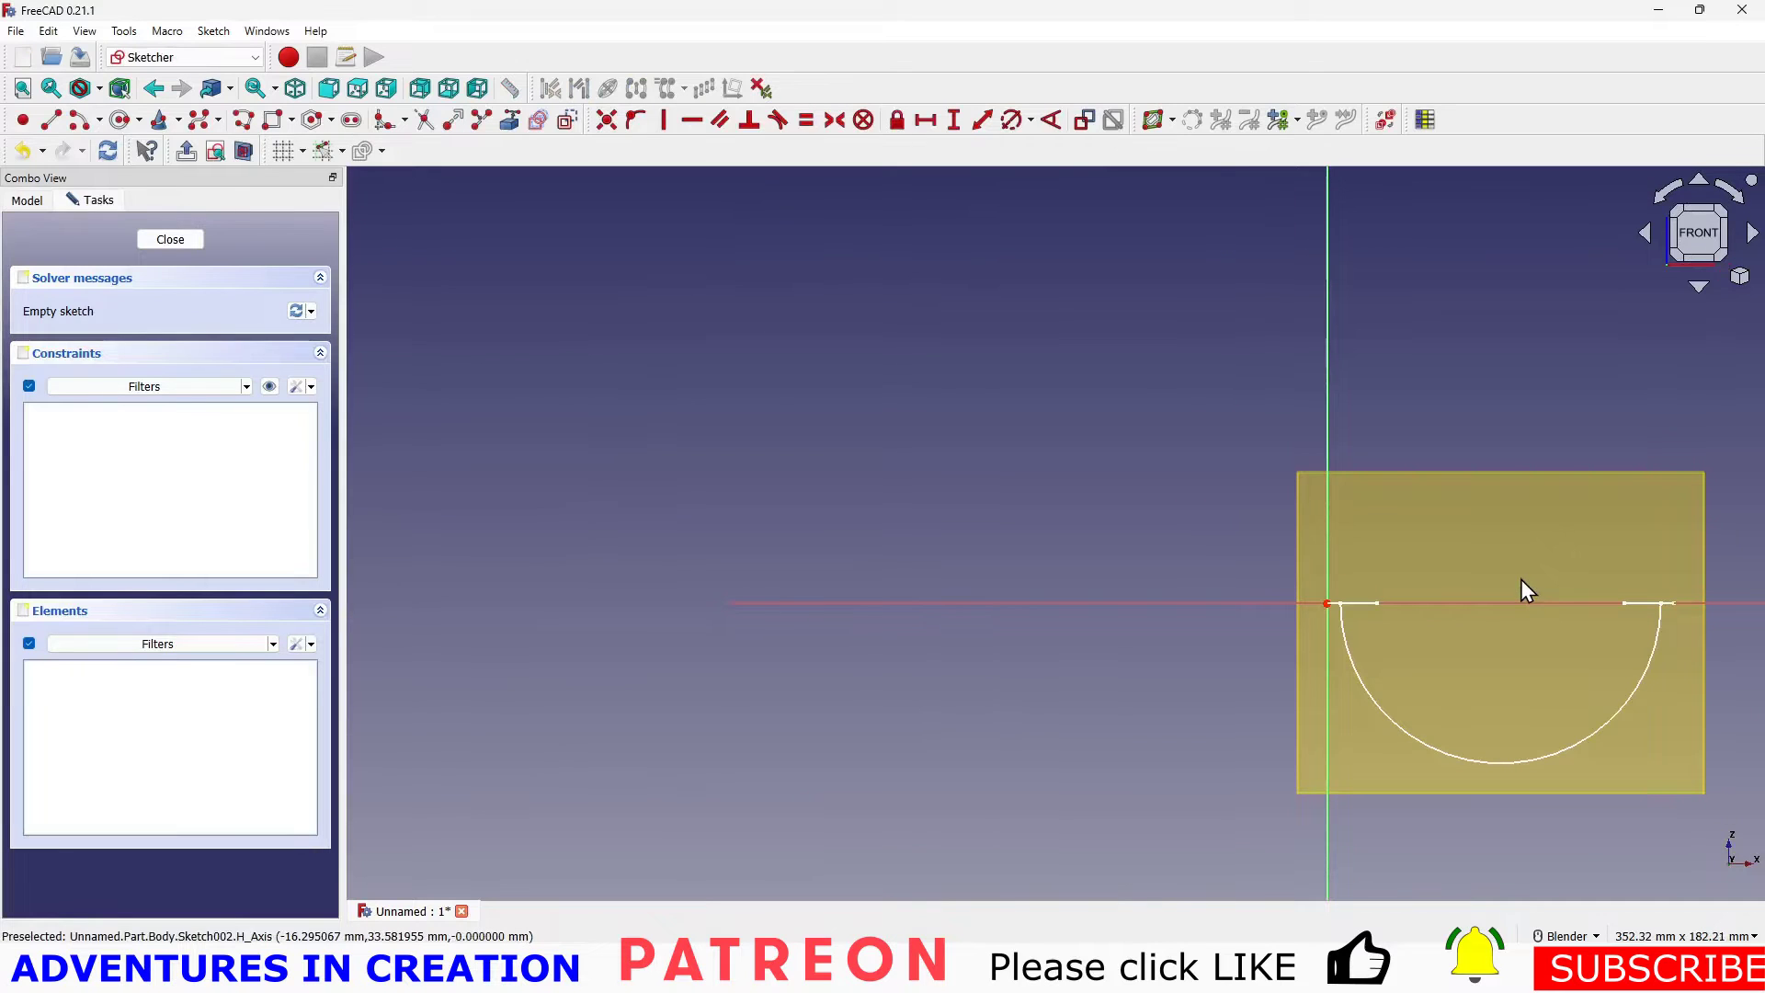
mouse_move(1553, 563)
middle_down()
mouse_move(1513, 618)
mouse_move(1520, 677)
mouse_move(1395, 668)
middle_up()
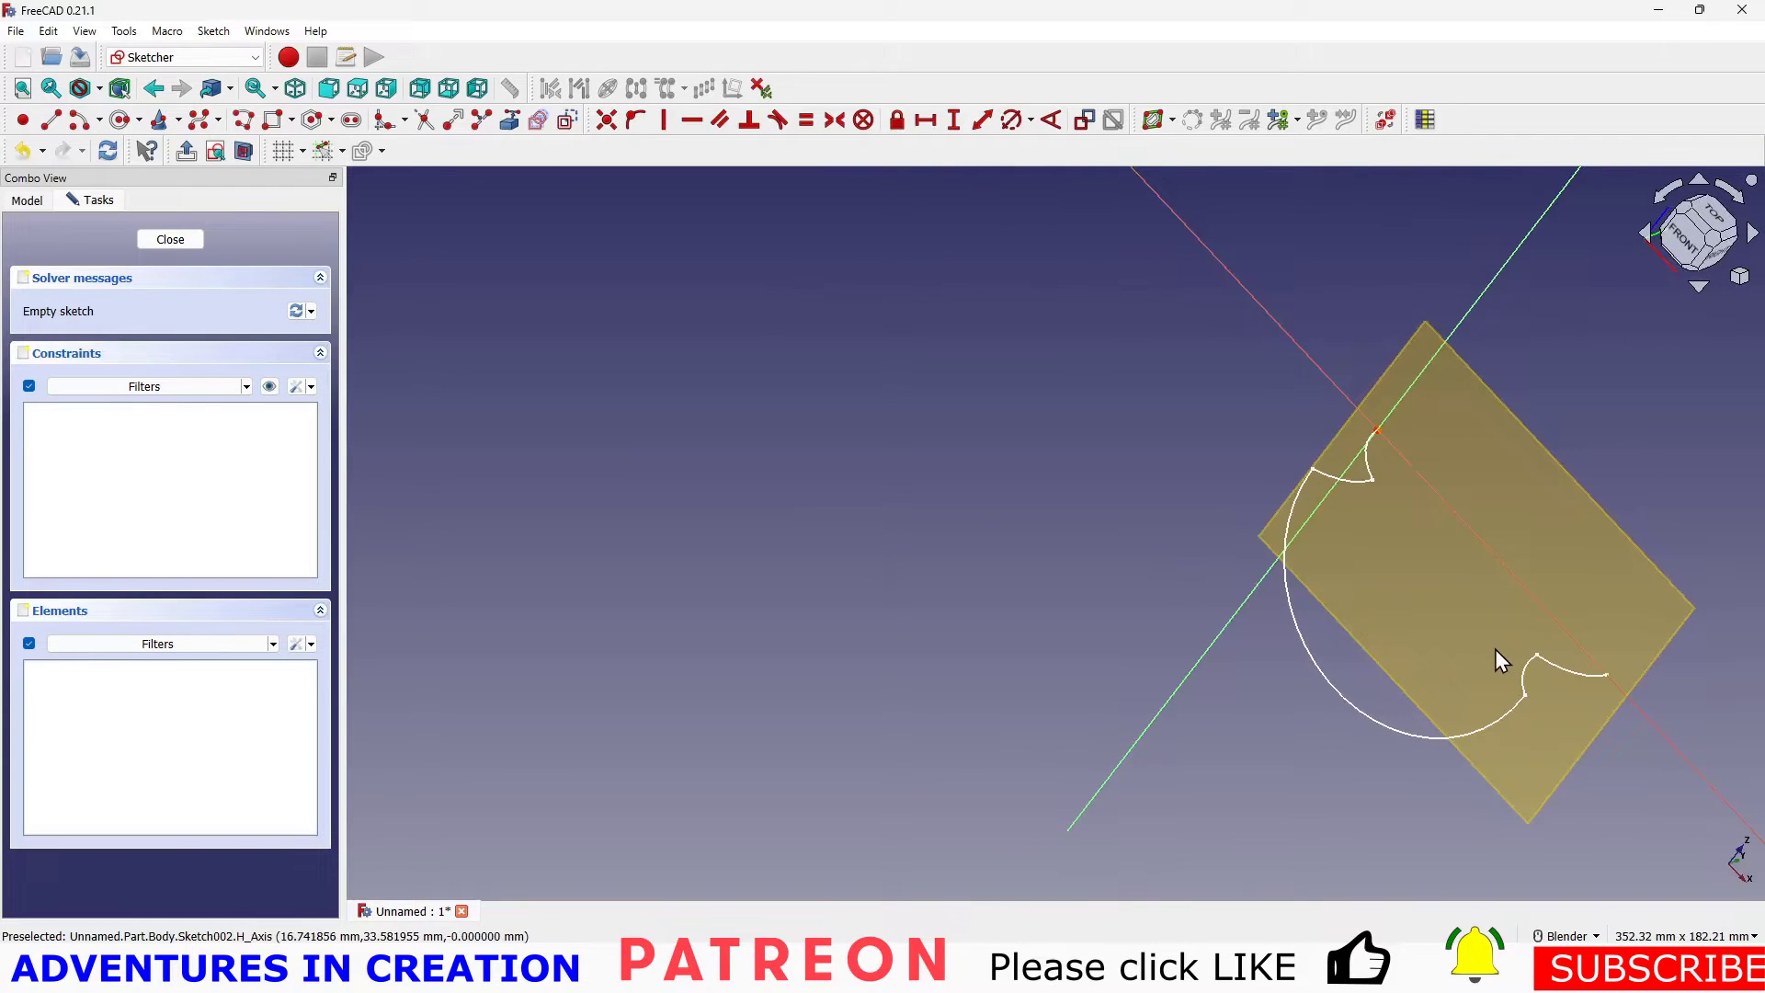
mouse_move(1520, 598)
shift+middle_down()
mouse_move(1359, 551)
mouse_move(977, 516)
mouse_move(1067, 648)
shift+middle_up()
scroll(1062, 636, up, 6)
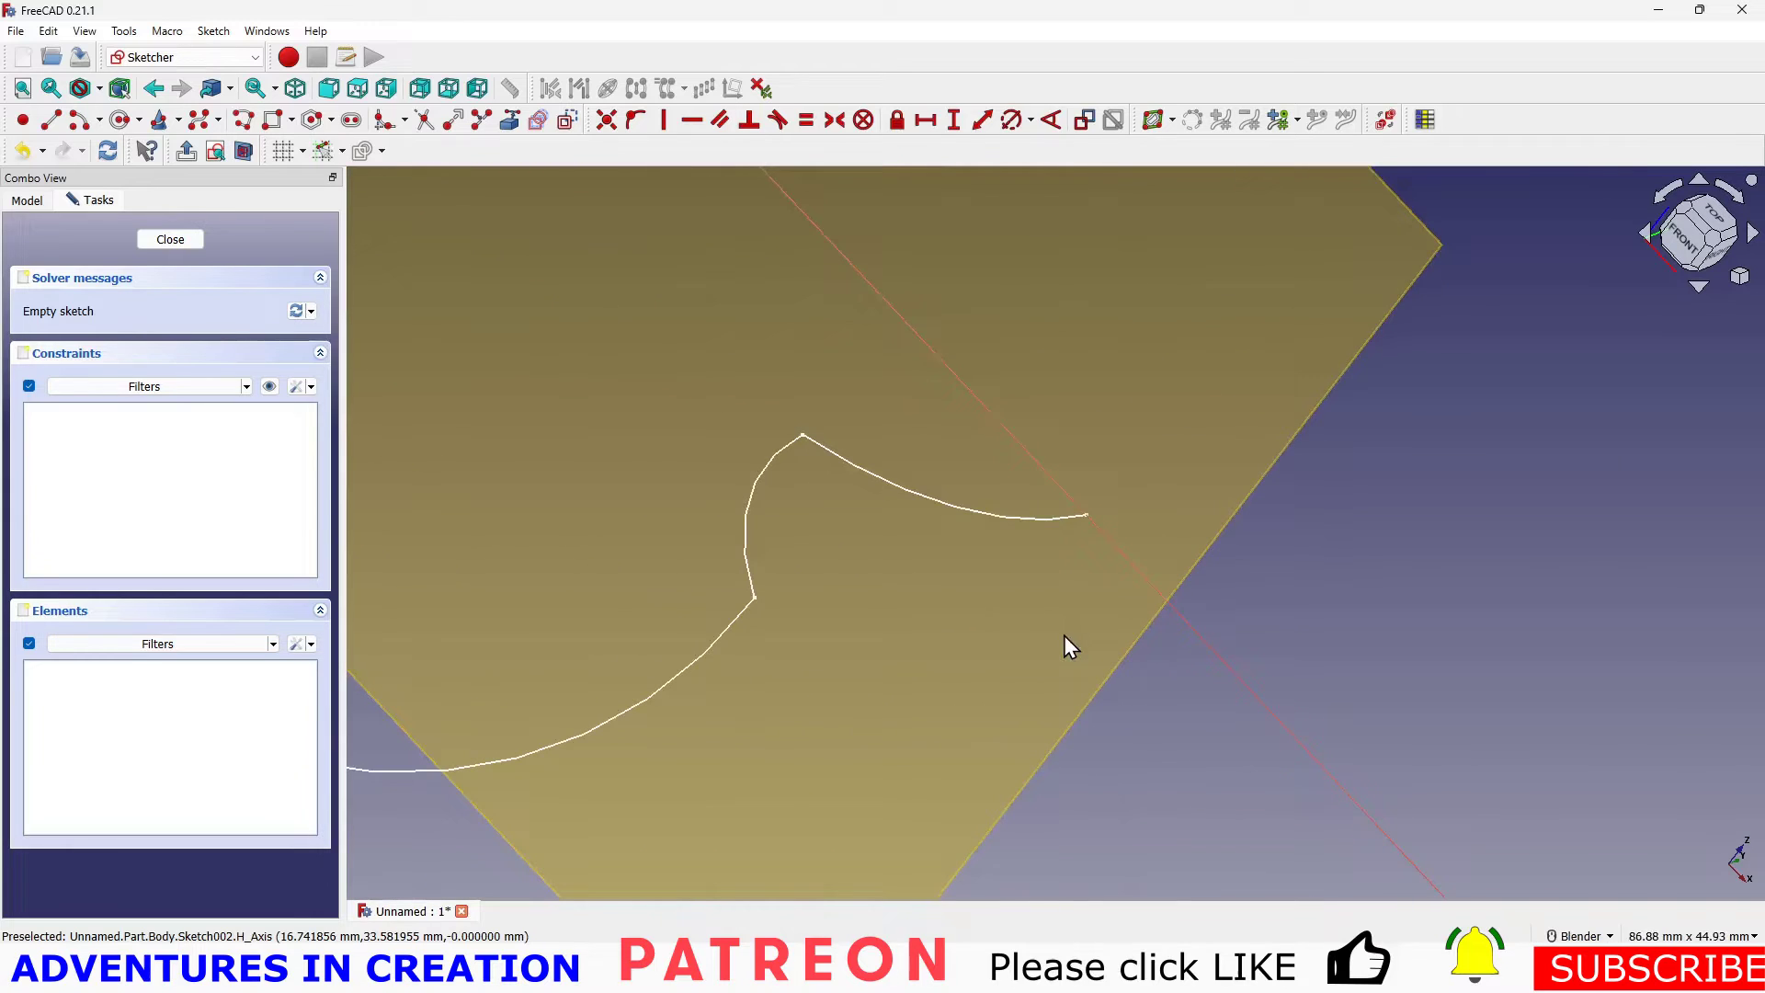
Link the arc profile's end point into Sketch002 and view the sketch face-on
click(510, 128)
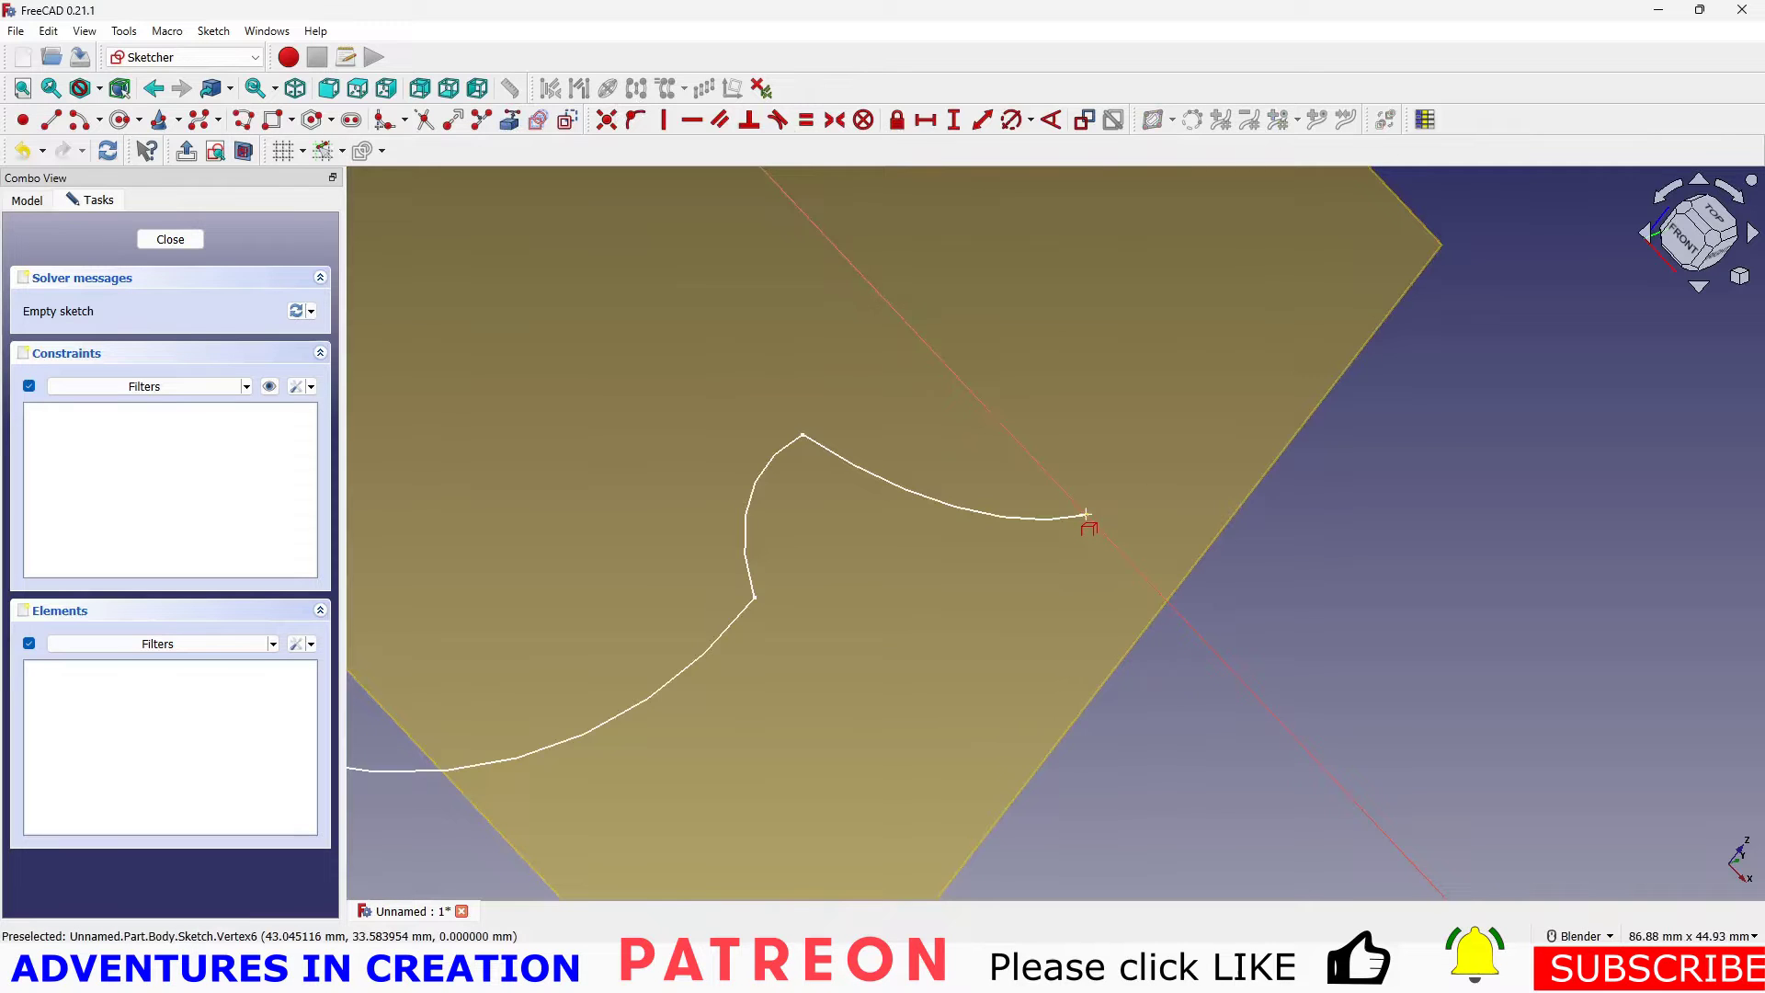
scroll(988, 528, down, 8)
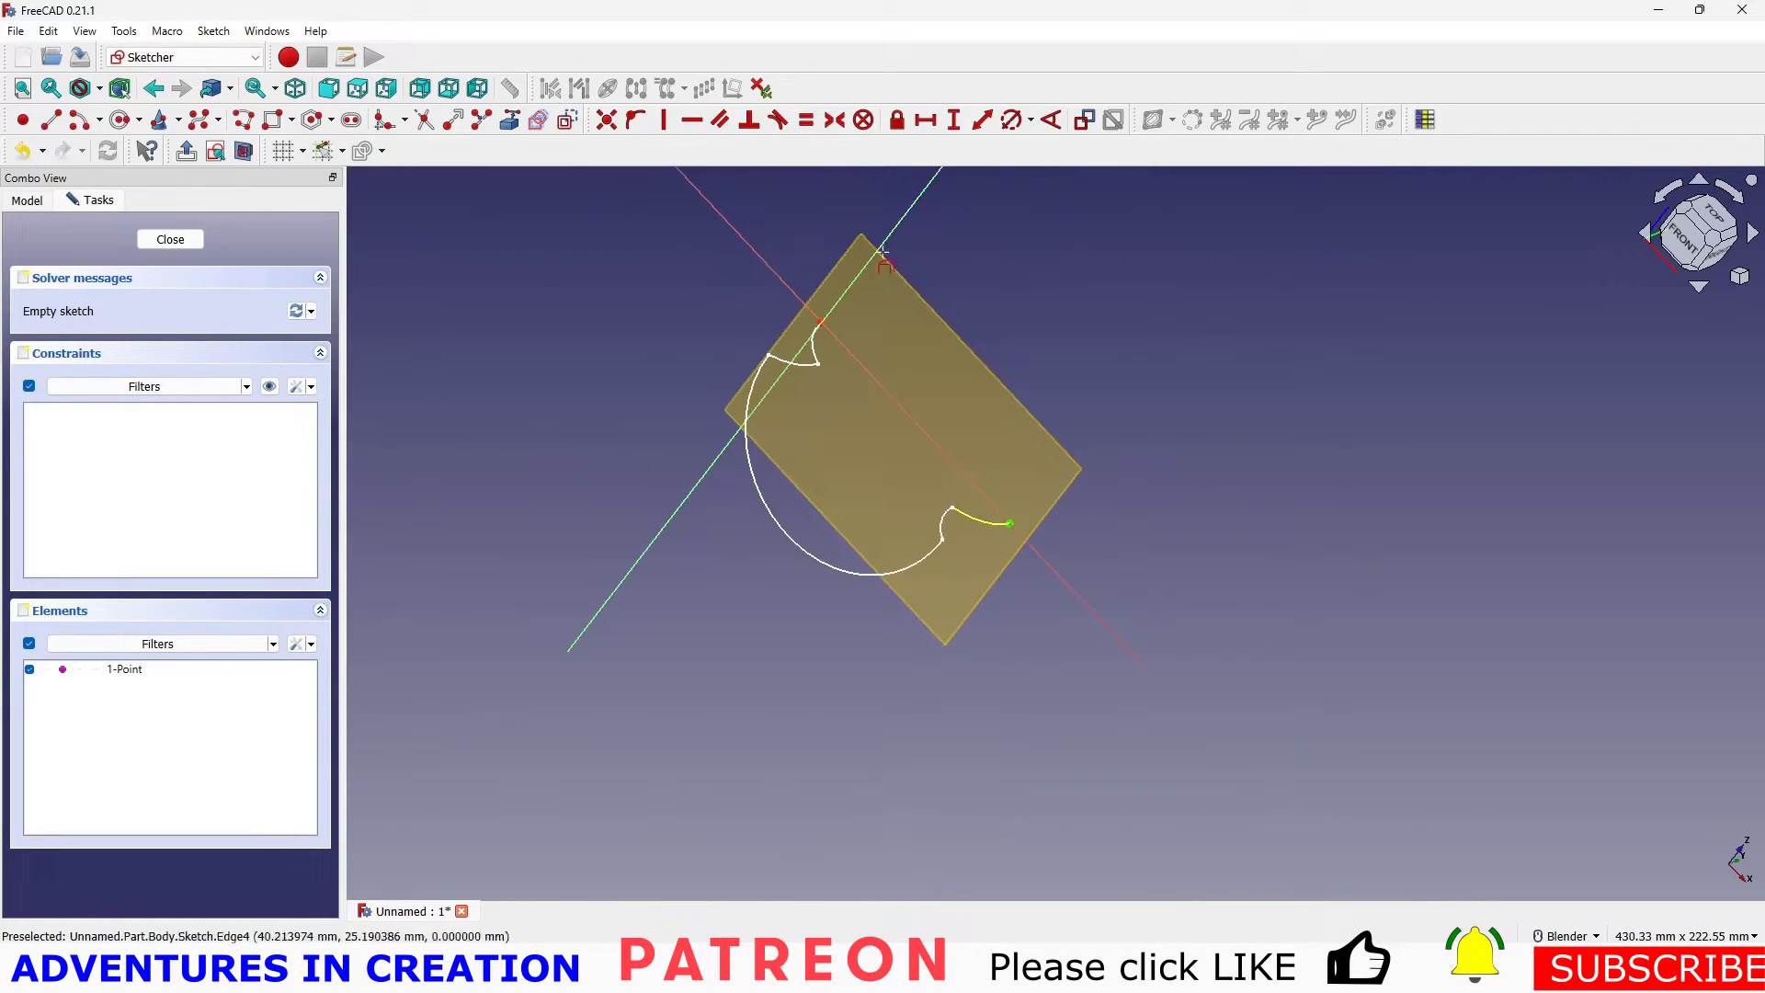
scroll(860, 337, up, 10)
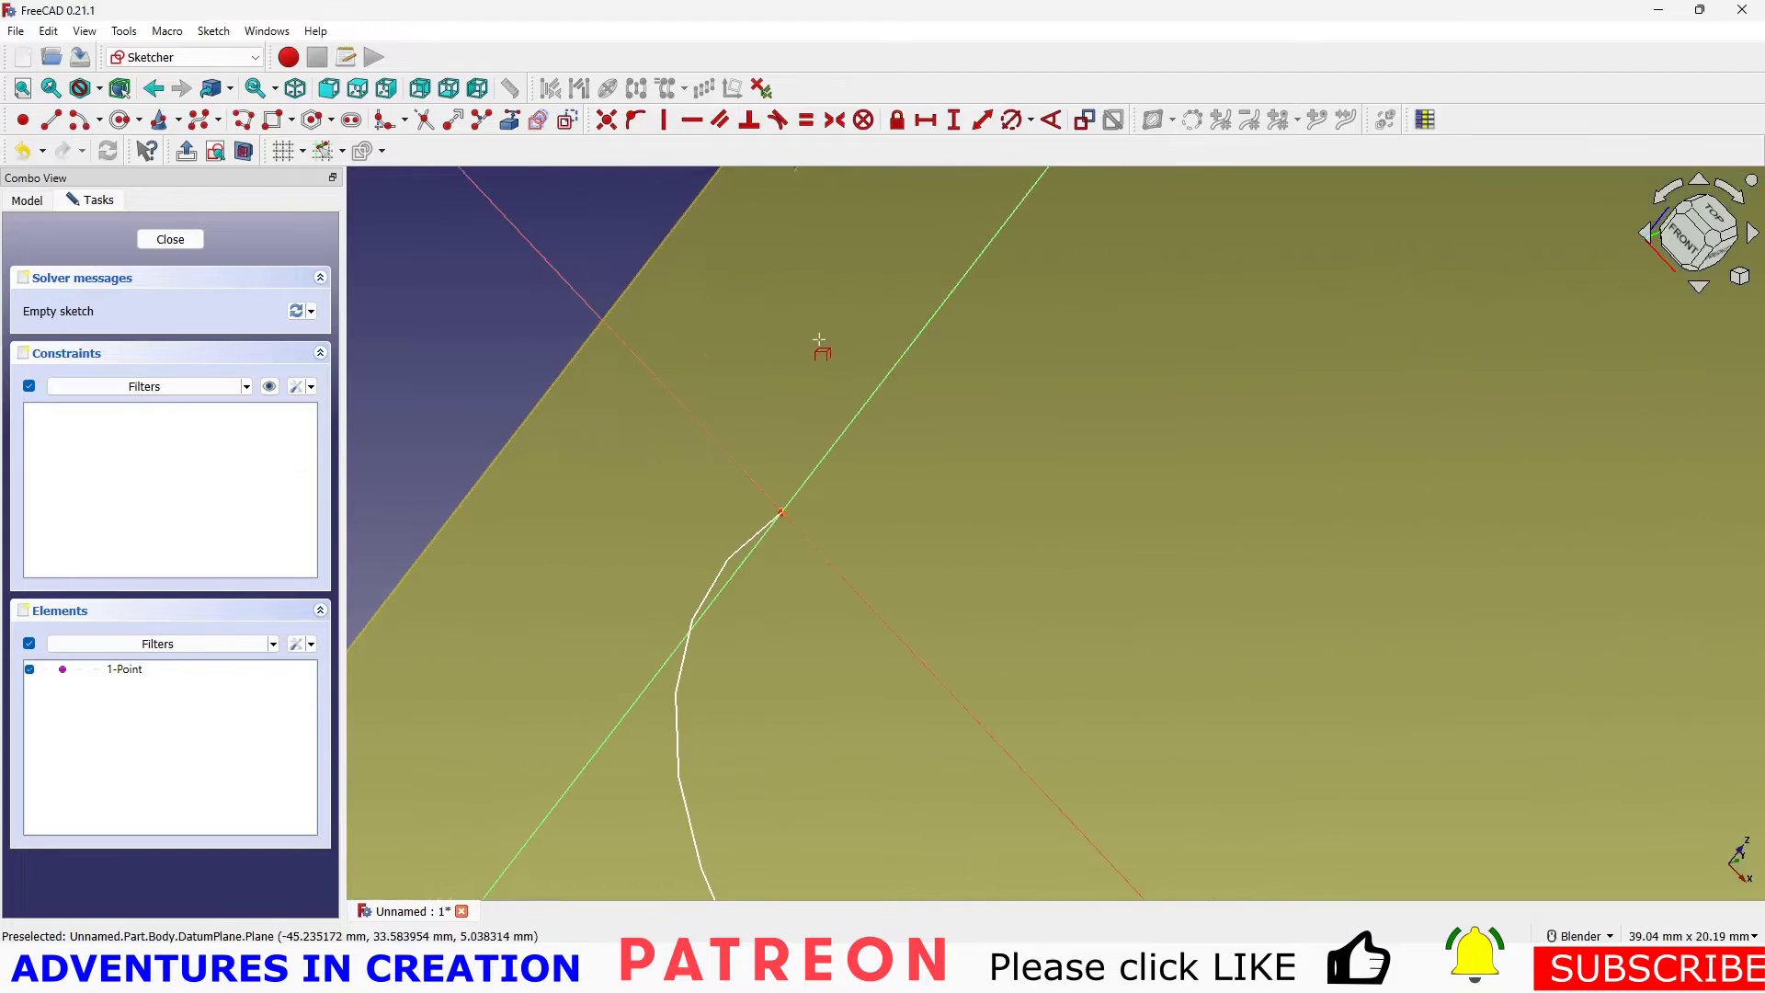
scroll(781, 512, down, 8)
mouse_move(1361, 570)
middle_down()
mouse_move(1403, 555)
mouse_move(1490, 461)
mouse_move(1458, 619)
mouse_move(1485, 670)
mouse_move(1583, 501)
middle_up()
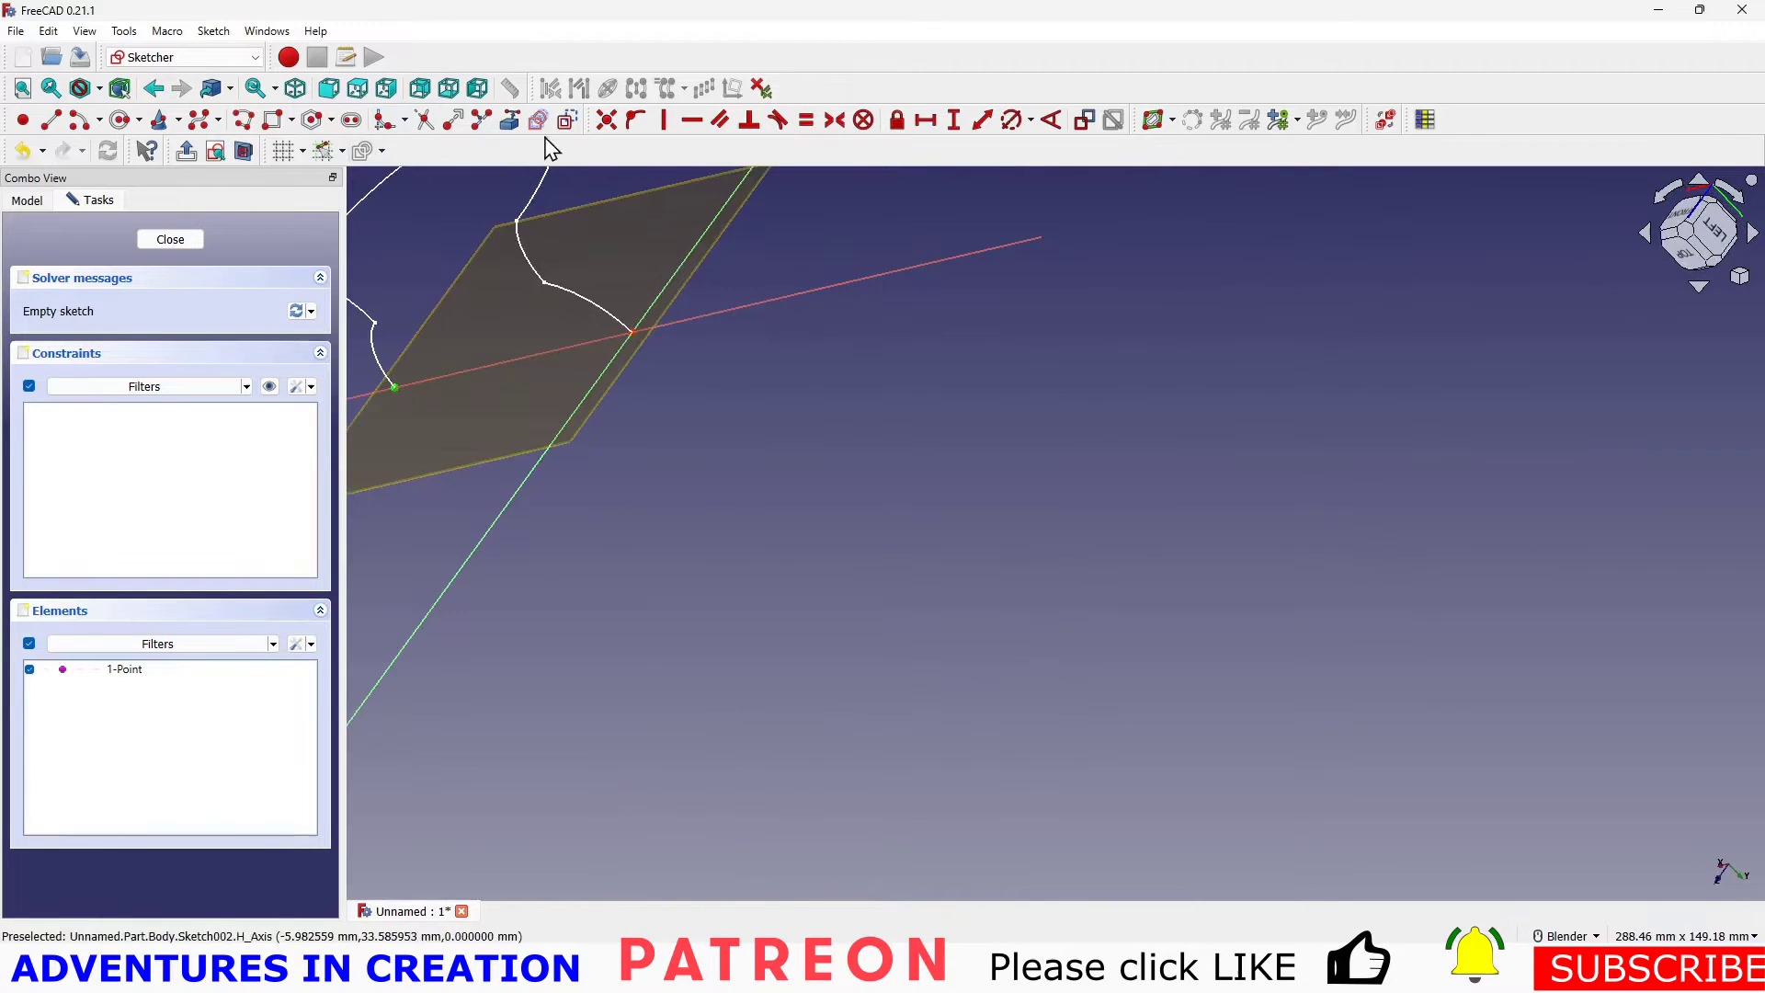
click(215, 152)
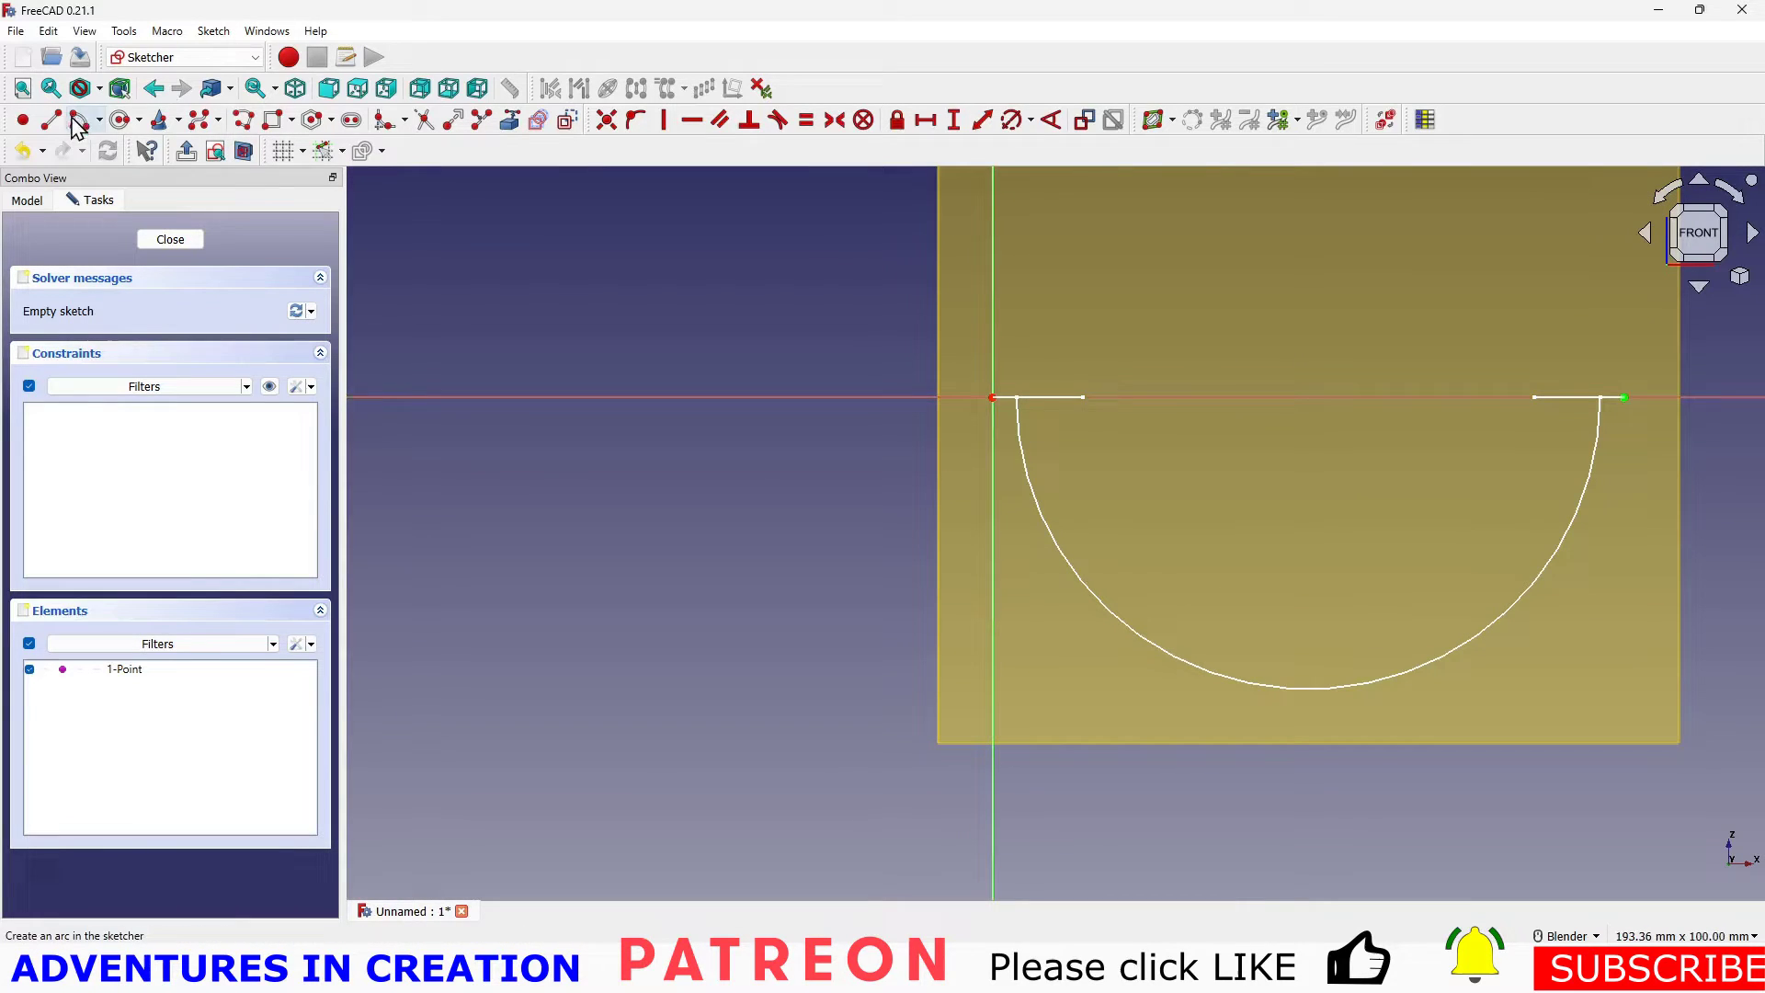
Draw a shallow end-points-and-rim arc from the origin to the linked end point, then close Sketch002
click(99, 123)
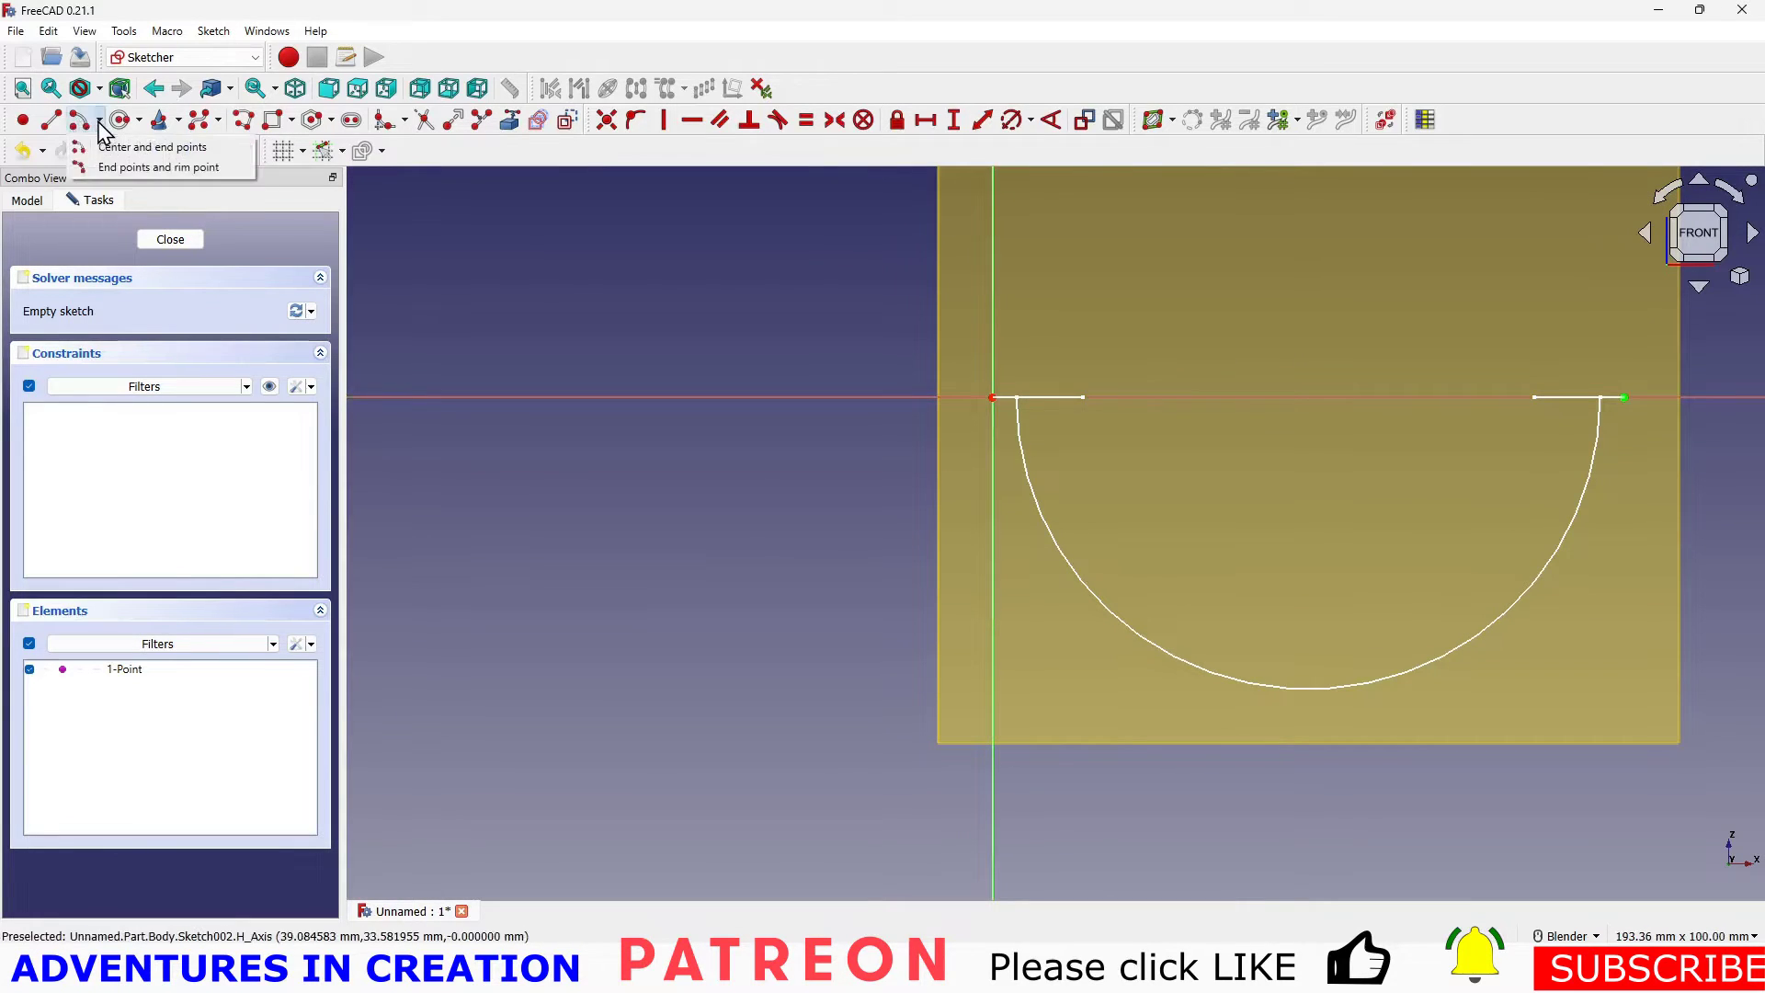
click(115, 169)
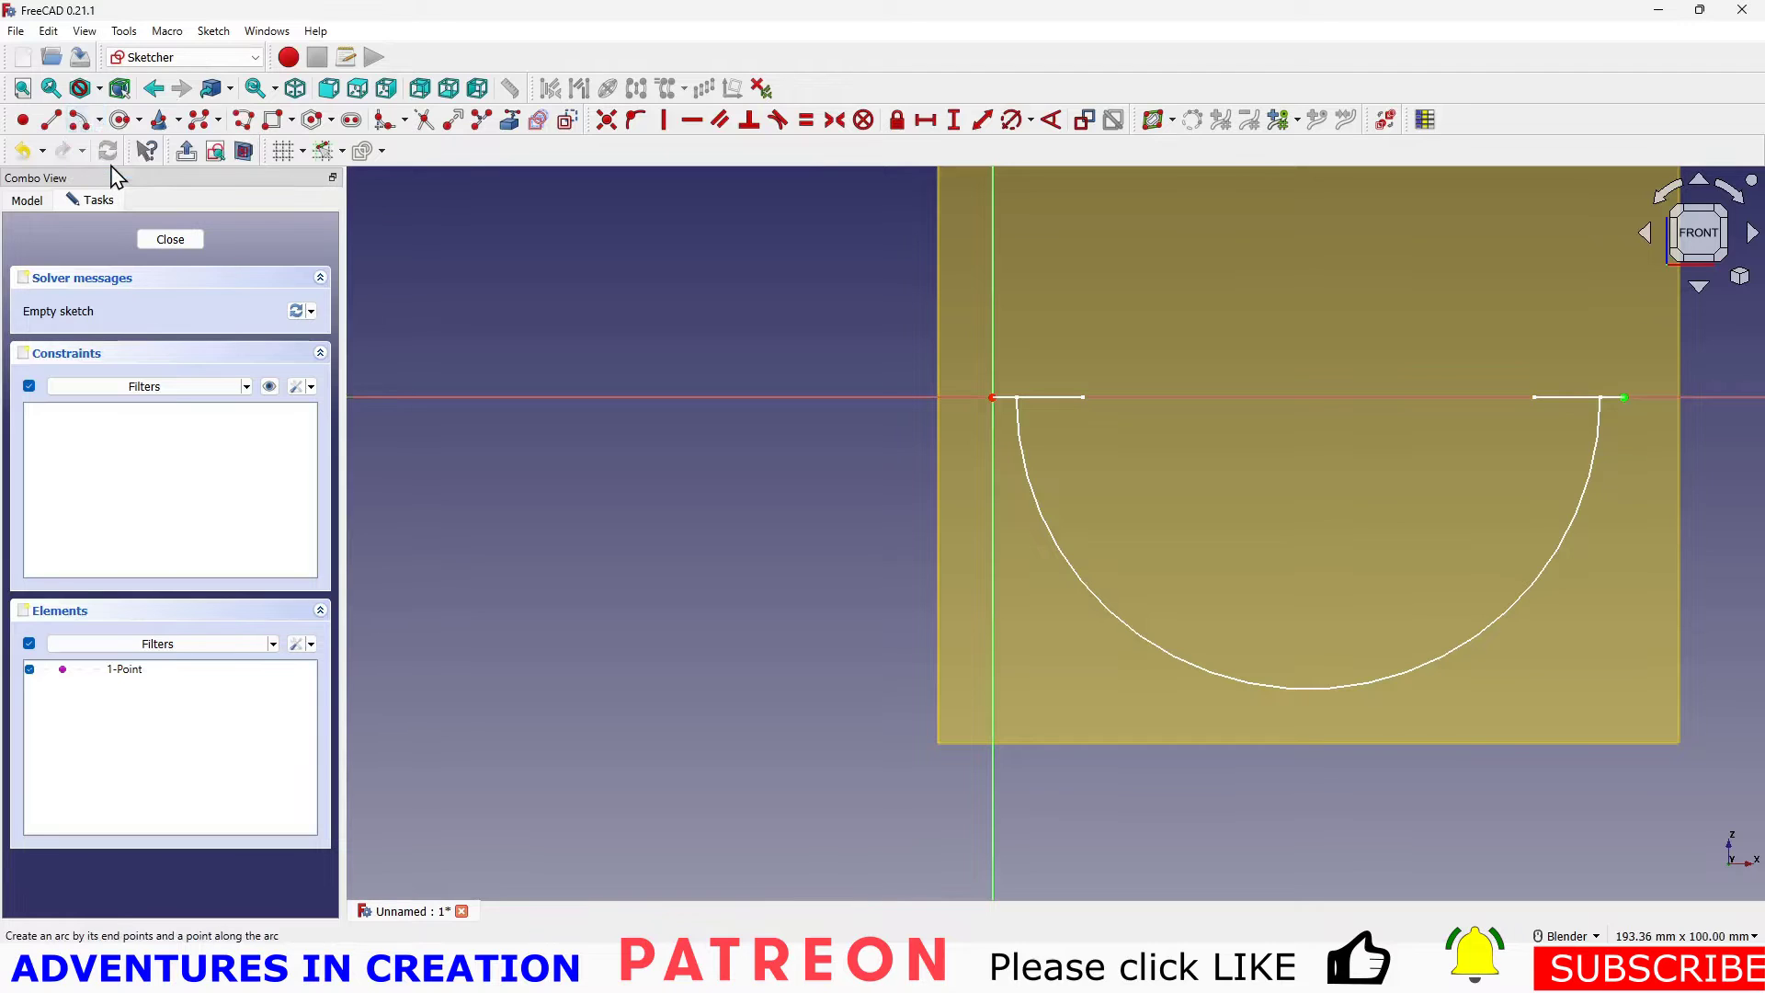
click(991, 397)
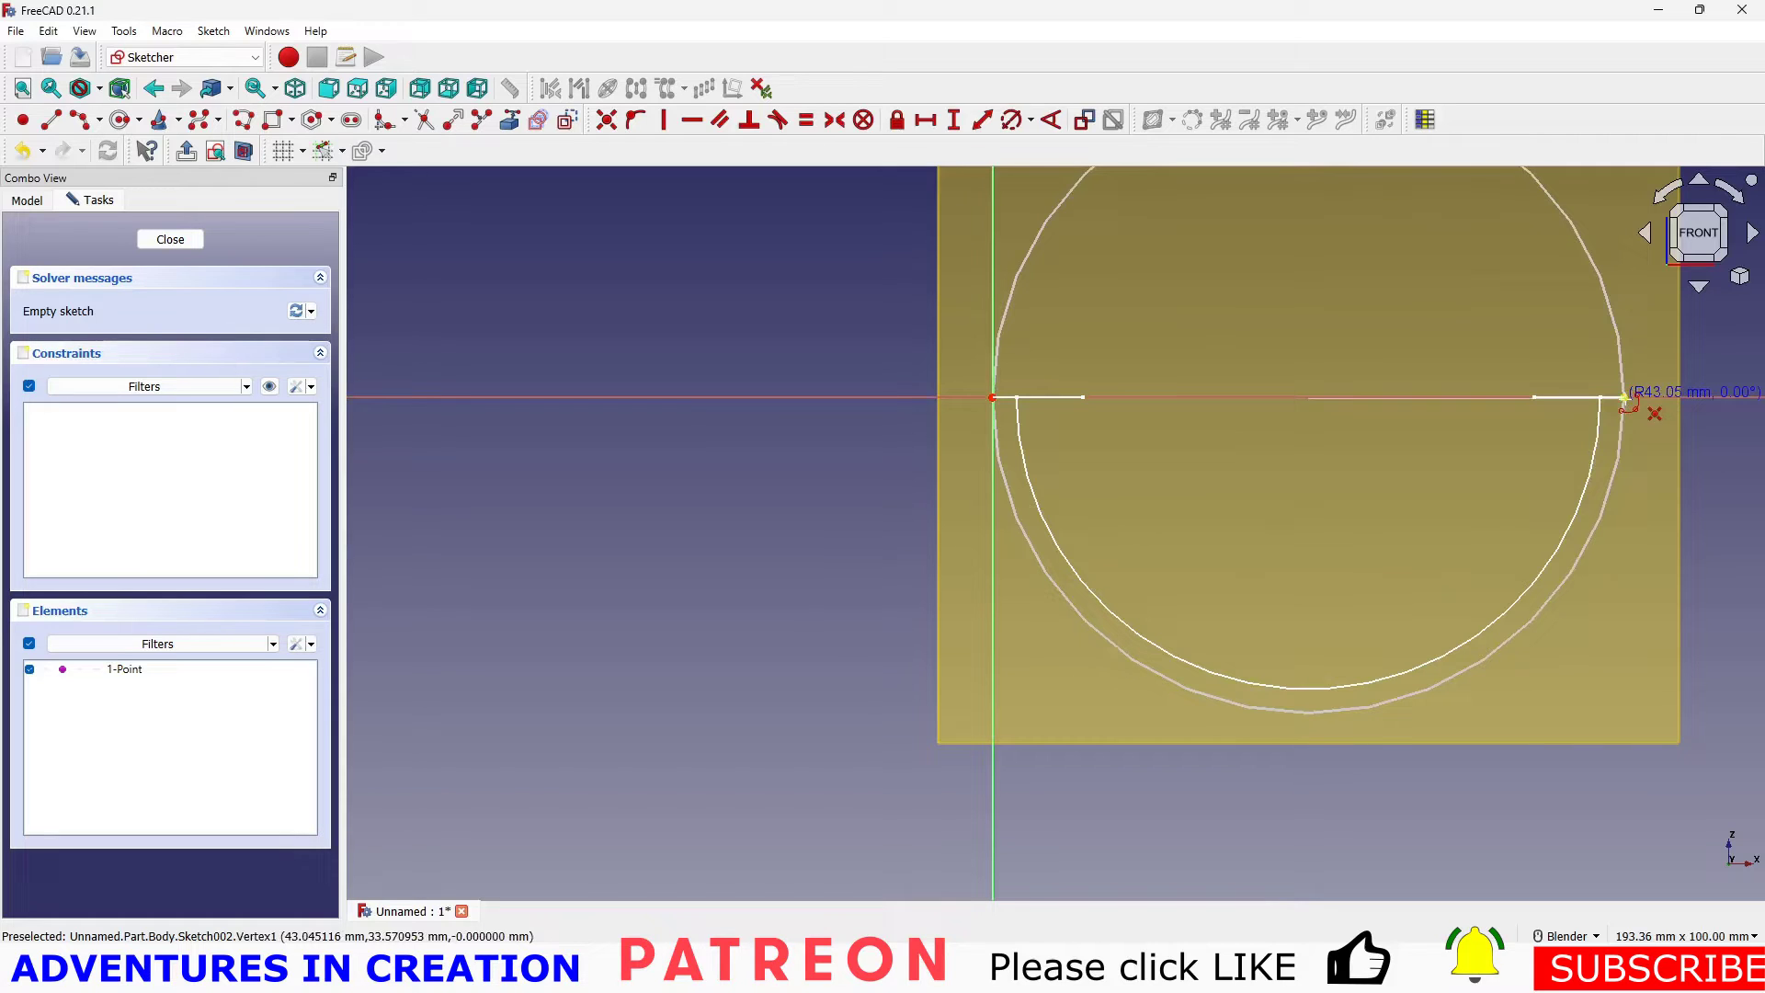
click(1624, 397)
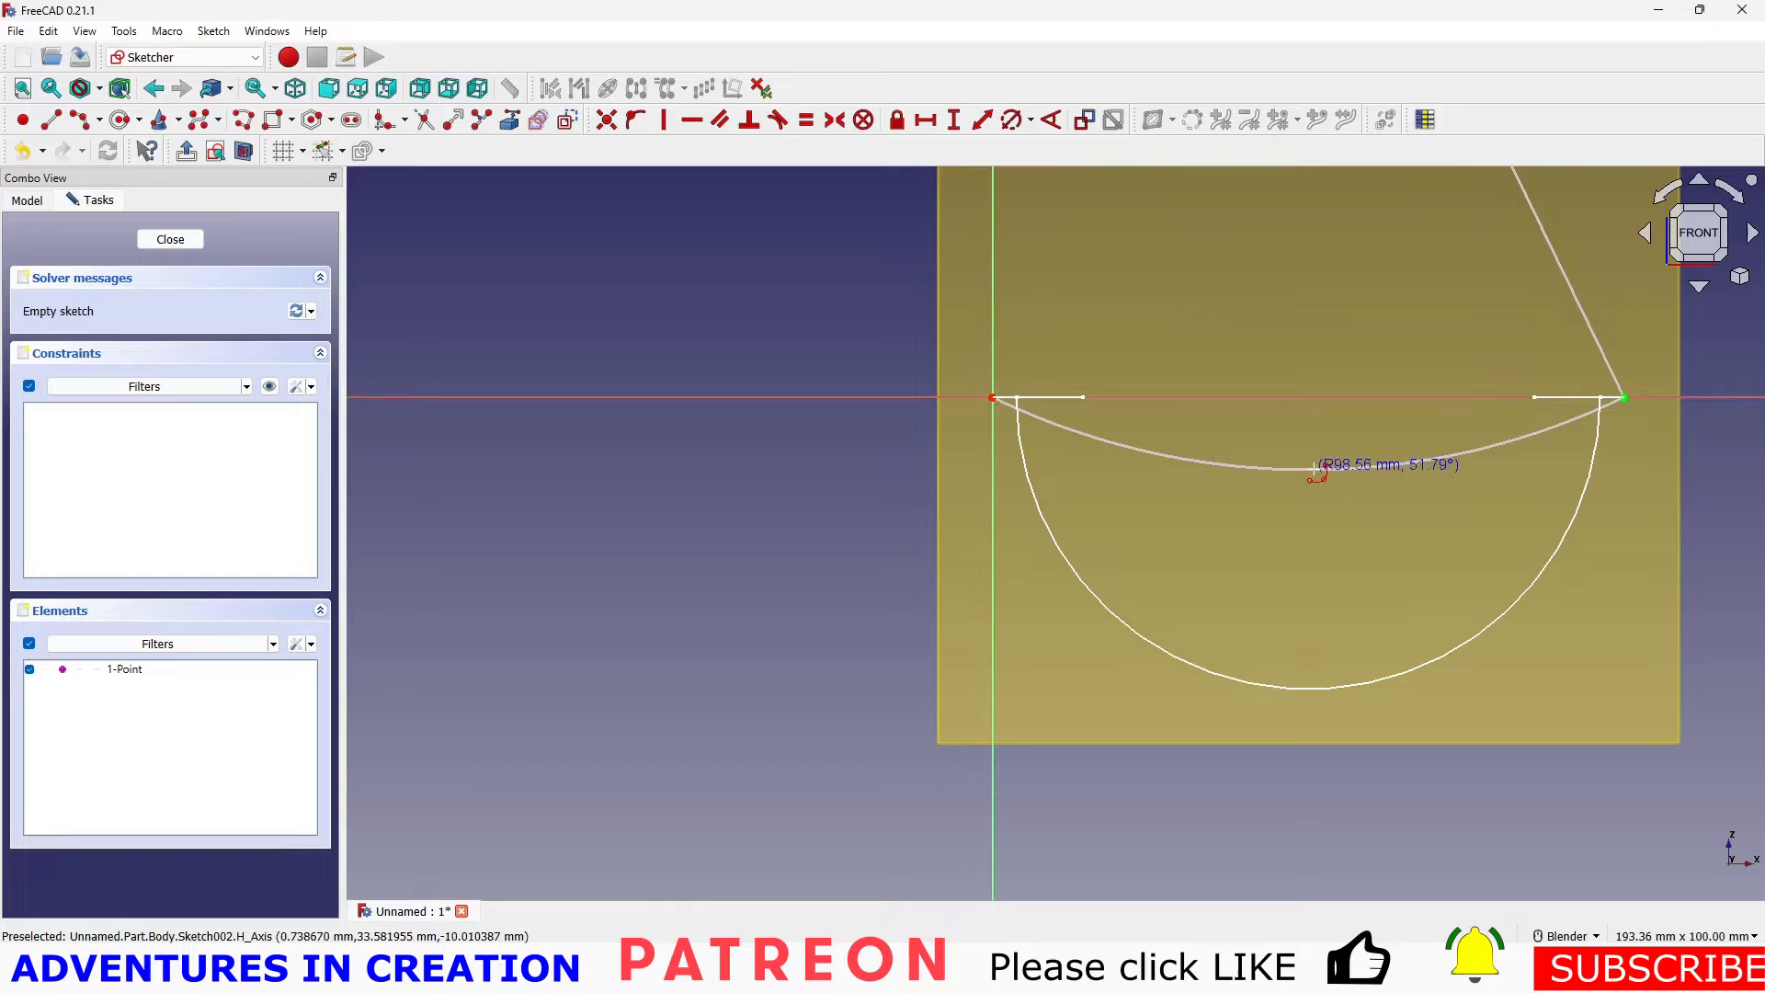
click(1320, 469)
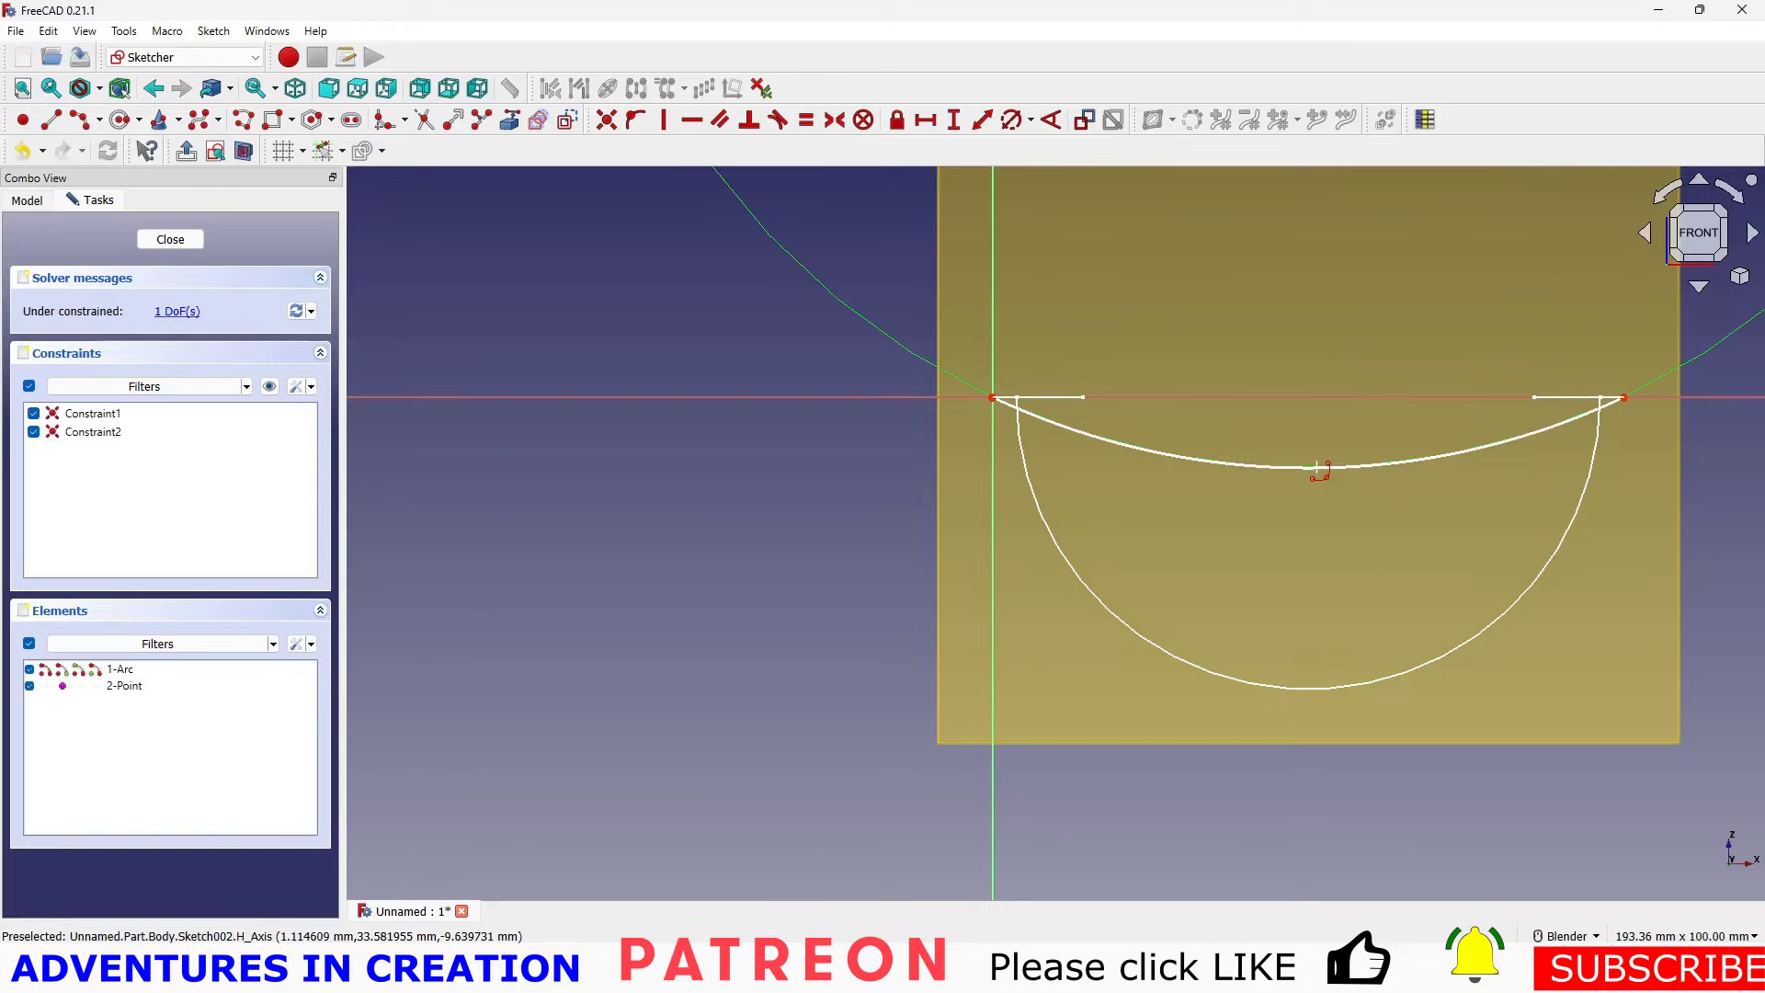
click(174, 240)
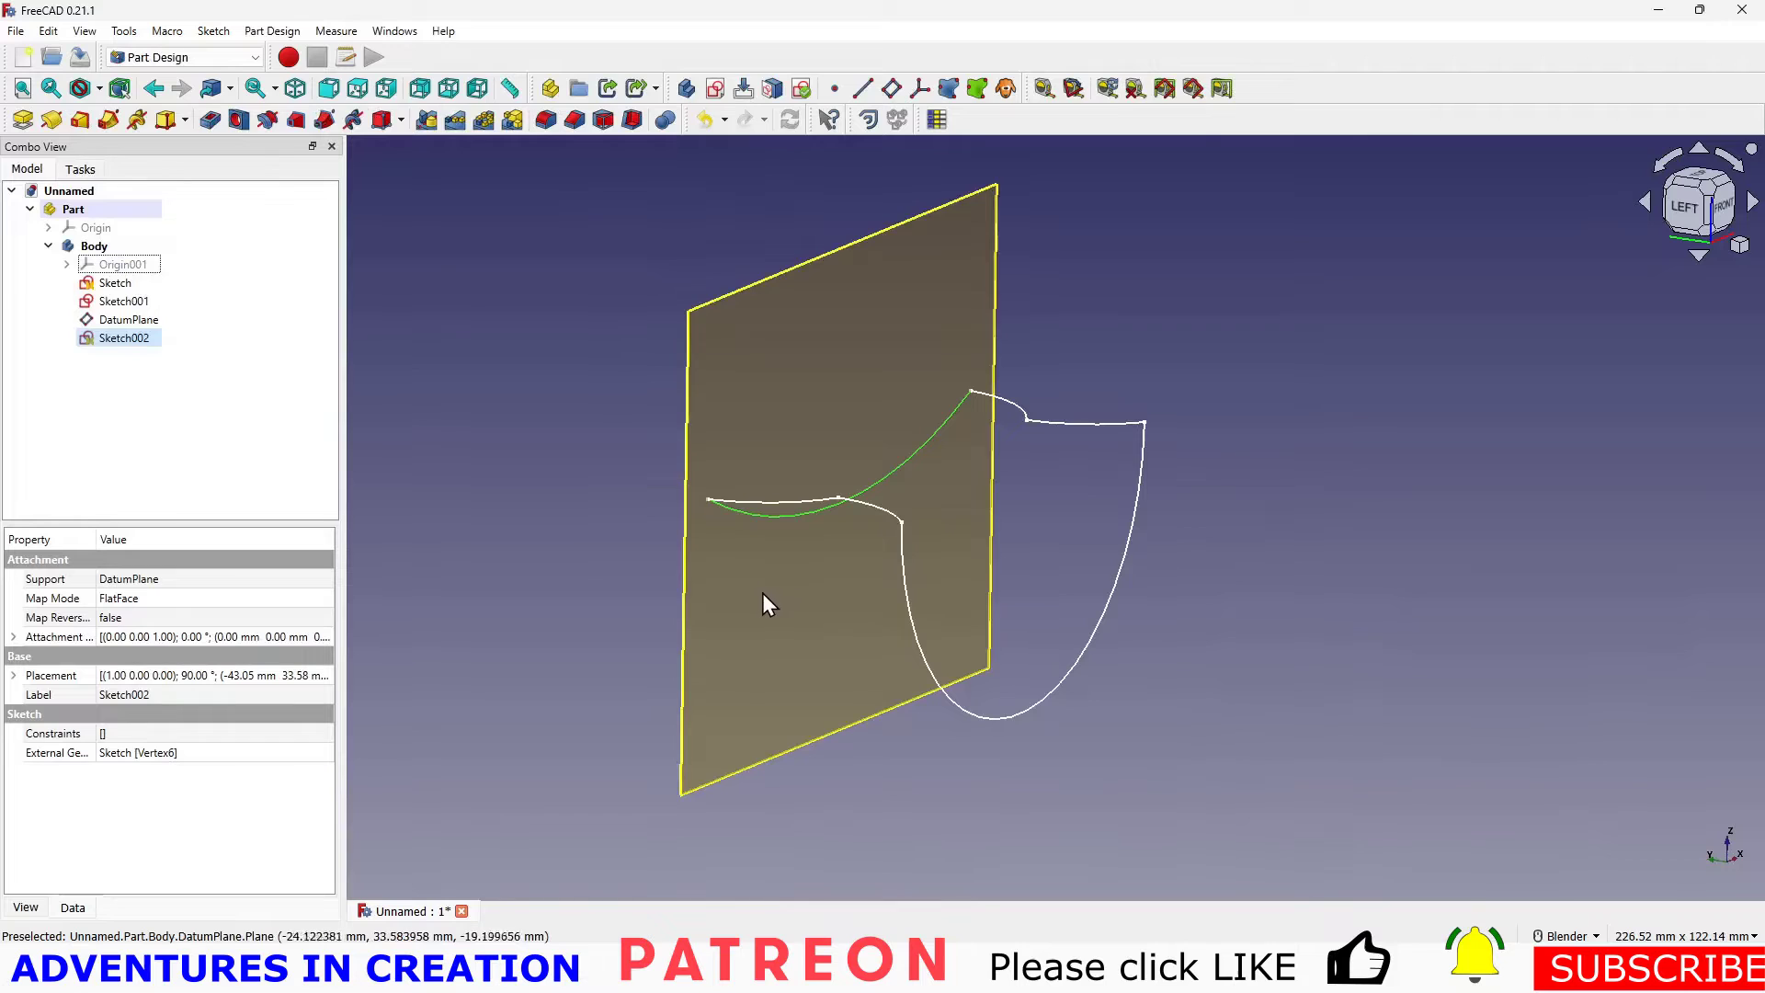
Hide the datum plane so only the sketch curves remain visible
click(128, 323)
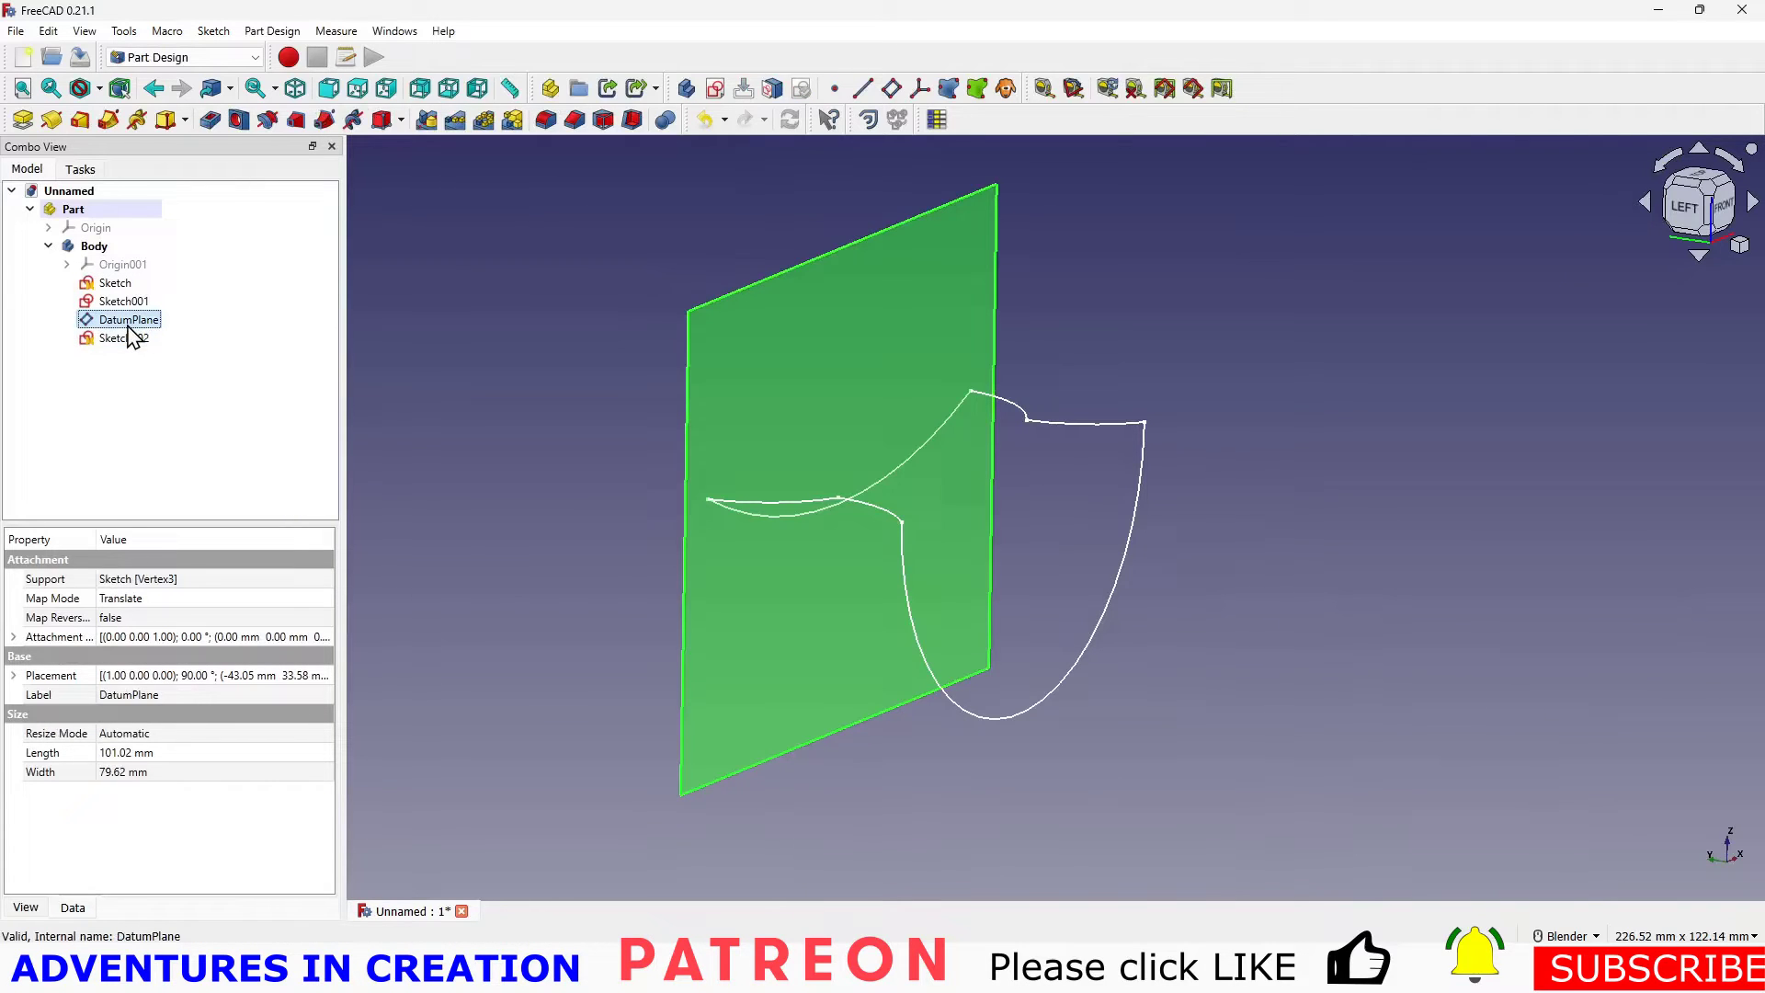
key(space)
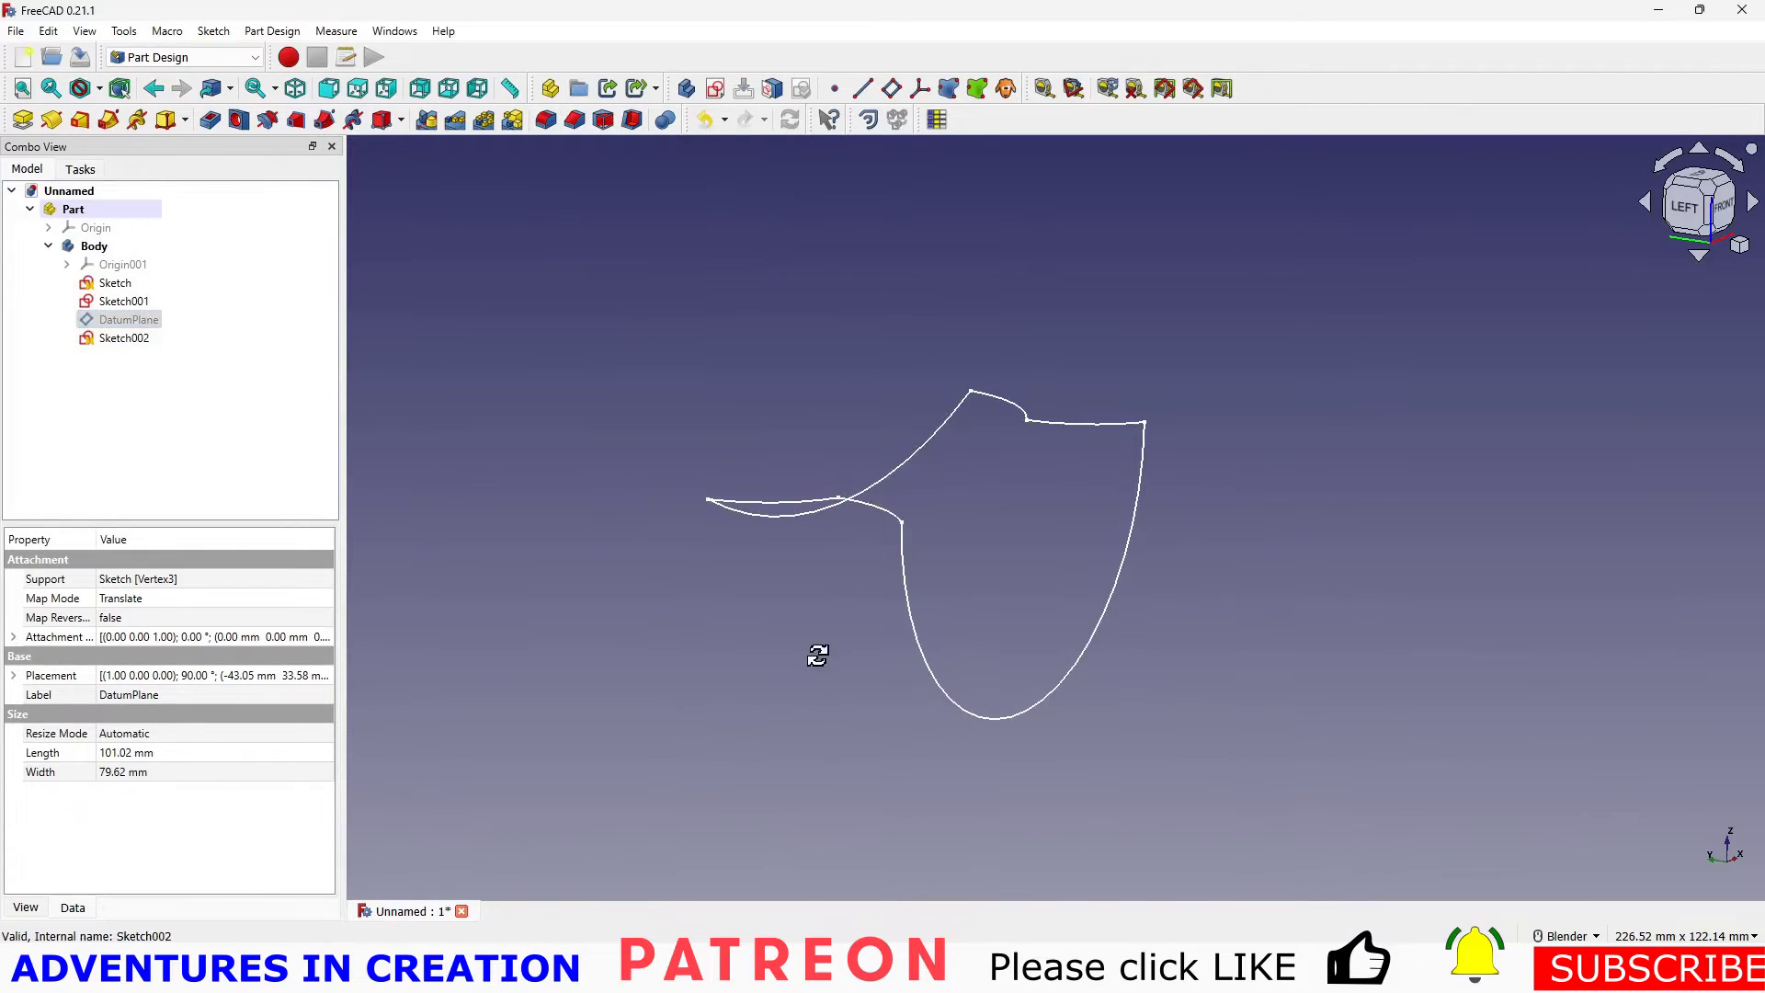
mouse_move(817, 654)
middle_down()
mouse_move(925, 677)
mouse_move(938, 708)
mouse_move(757, 678)
mouse_move(847, 680)
middle_up()
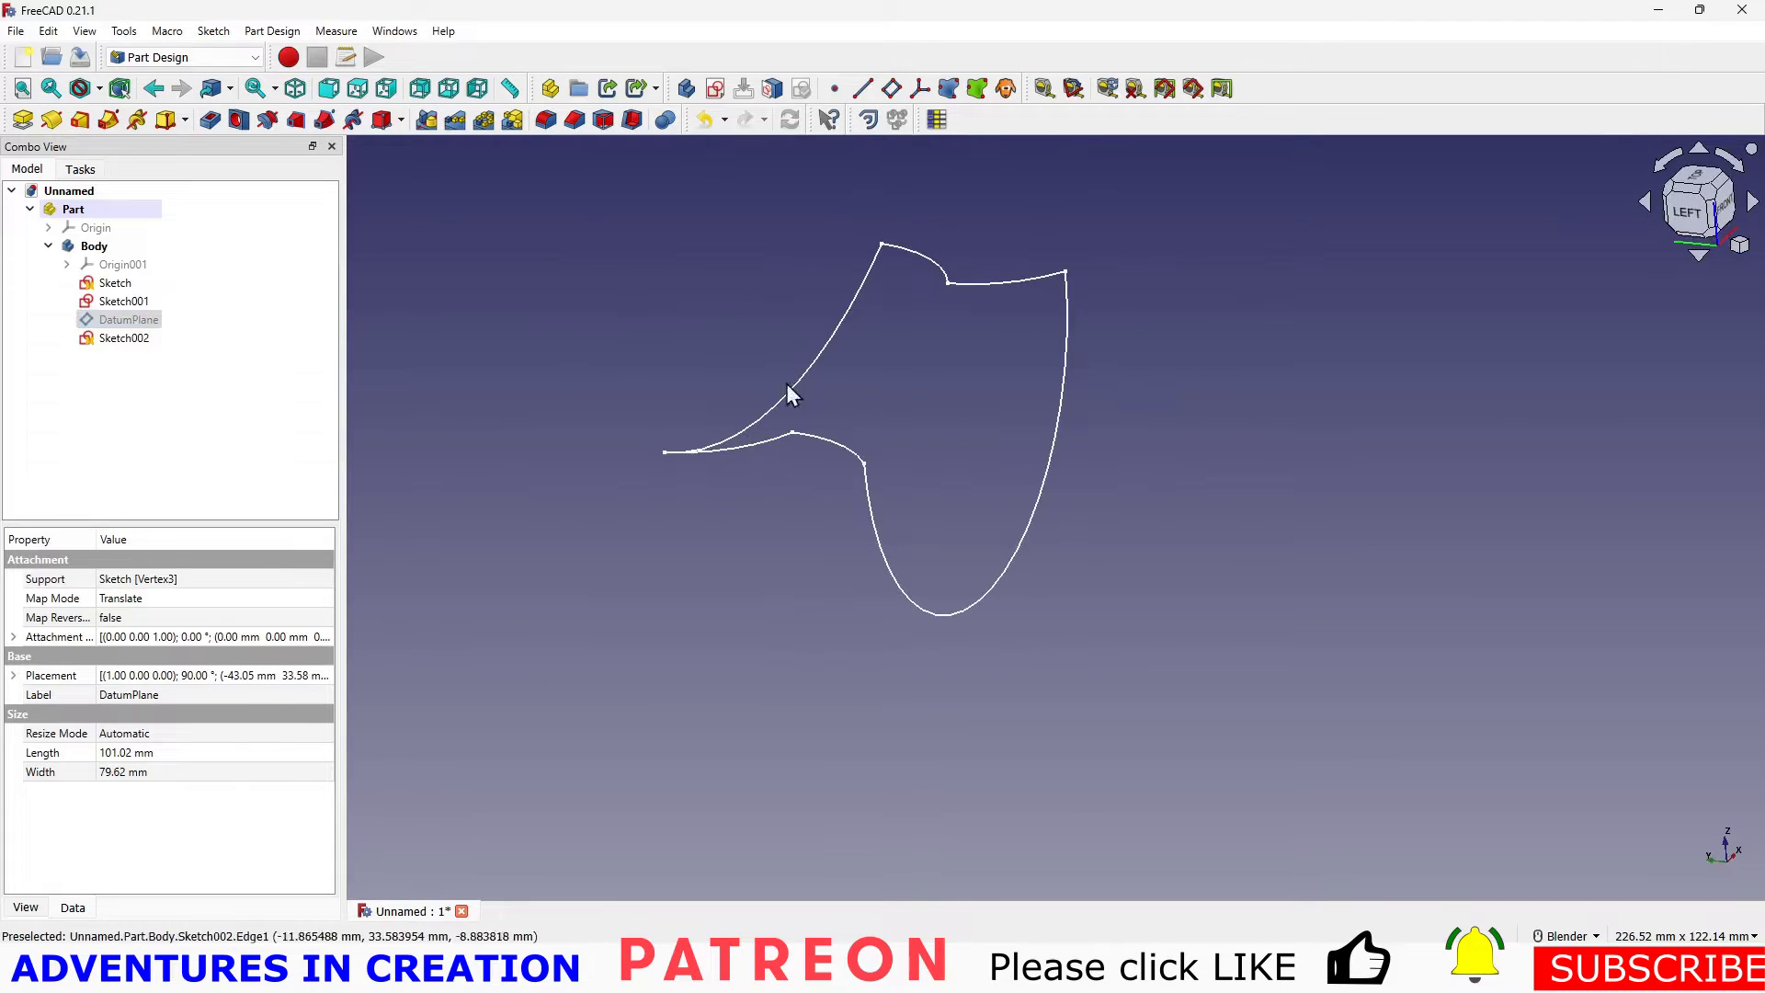
Click each outline edge to check its sketch, then bring up the workbench list
click(816, 438)
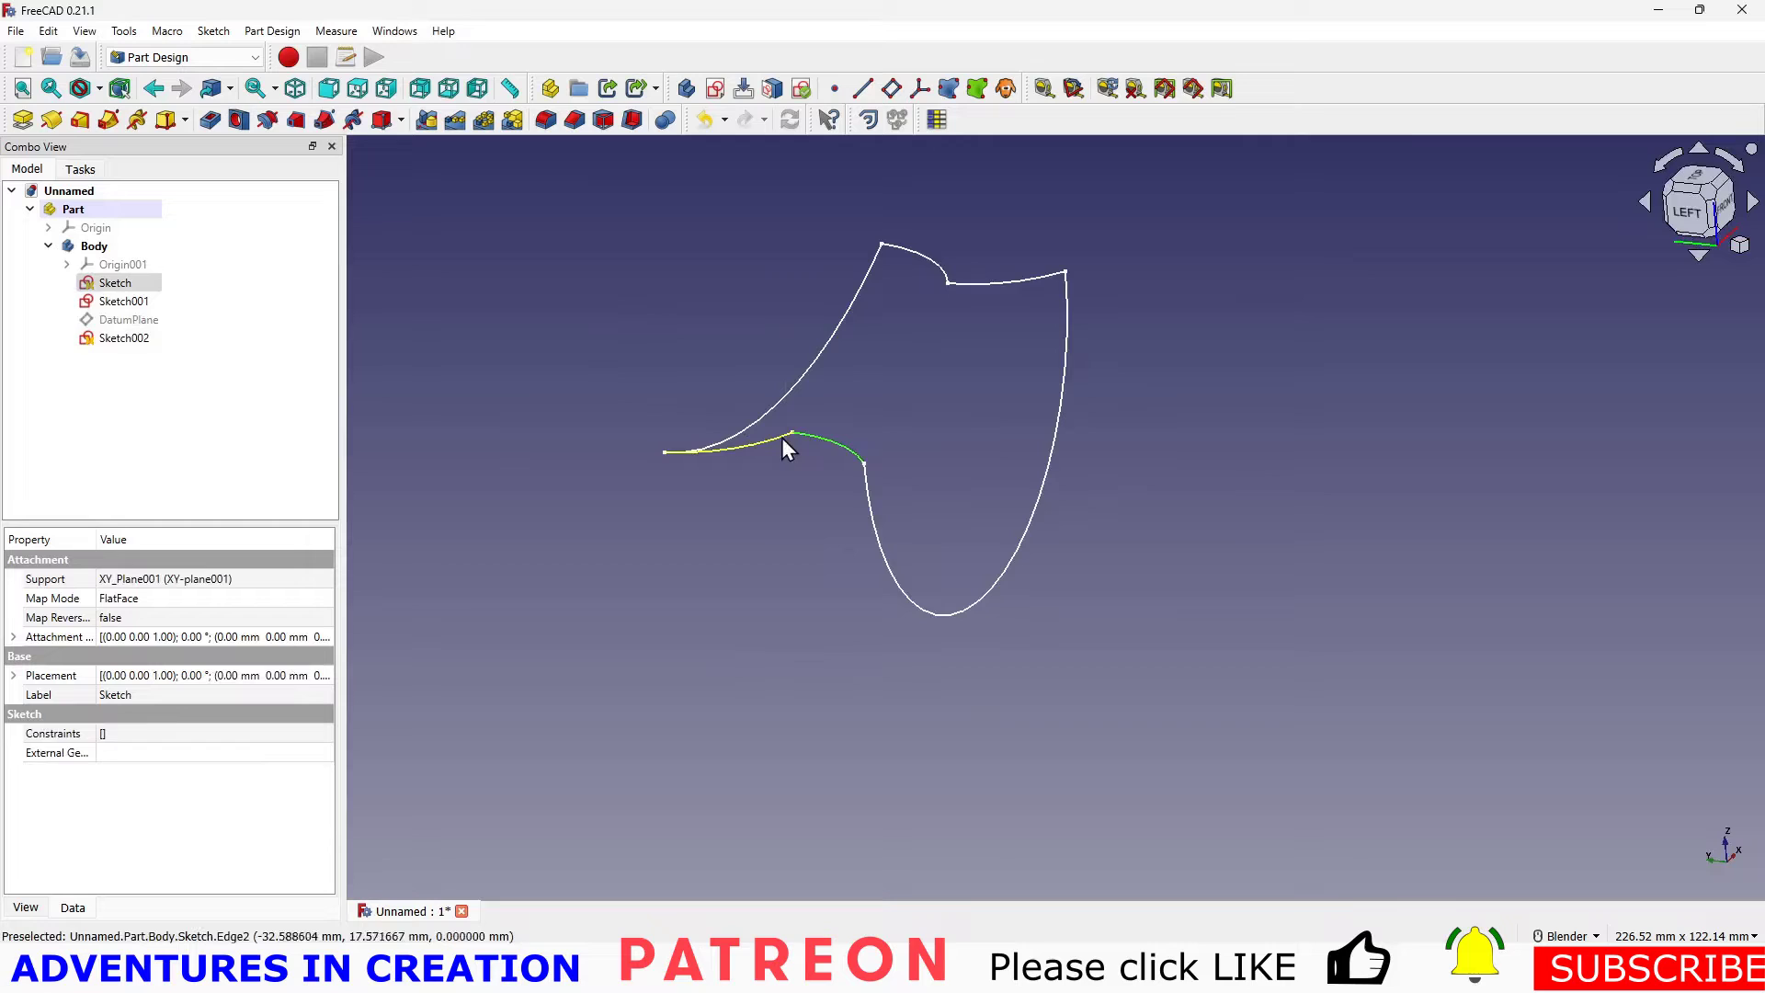
click(787, 438)
click(924, 258)
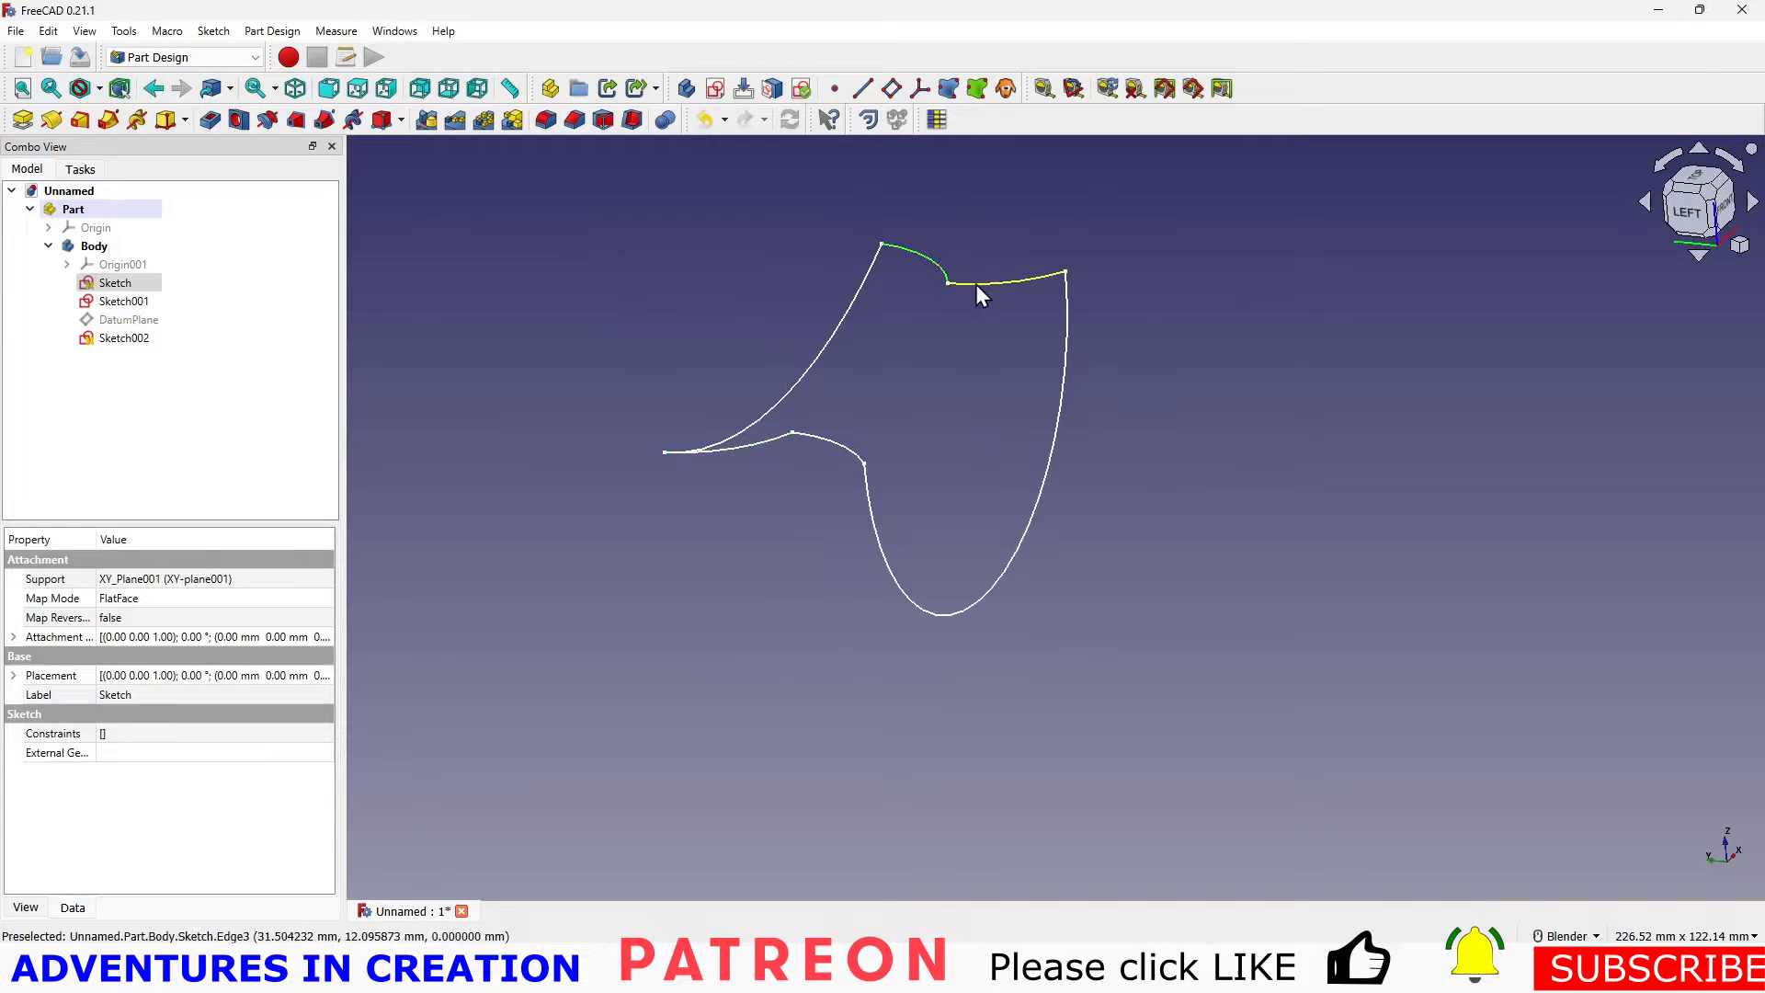
click(974, 282)
click(1062, 410)
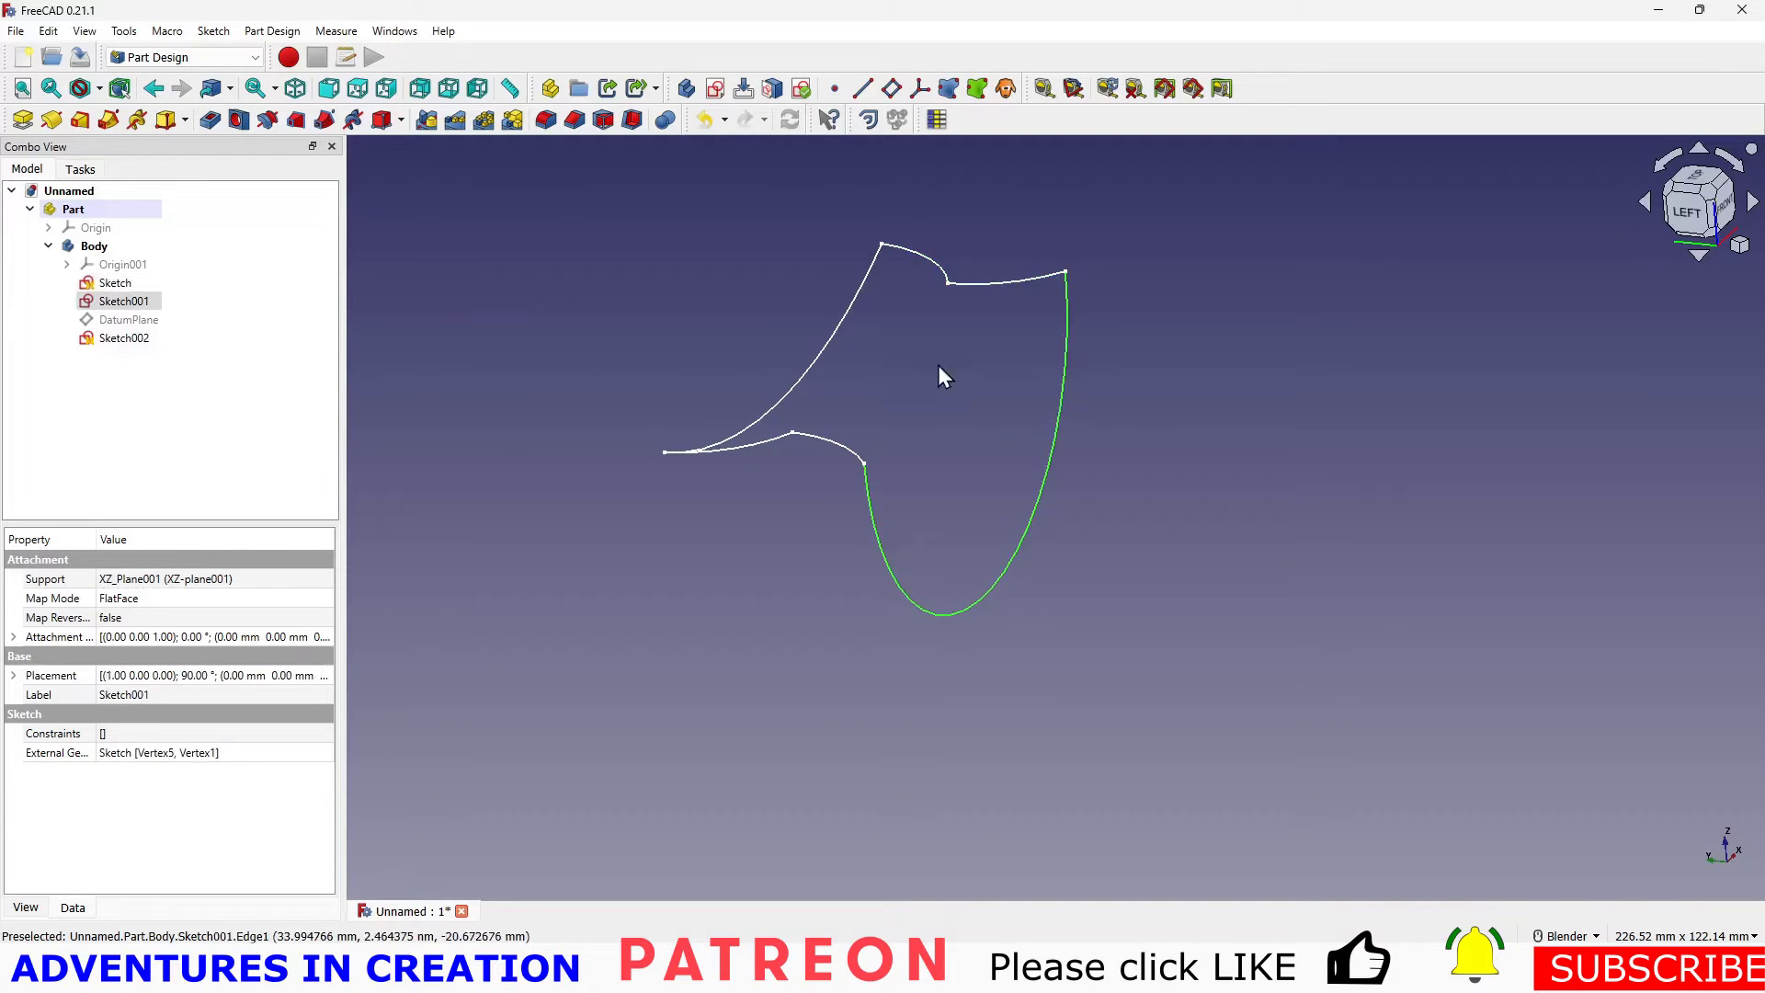
click(831, 339)
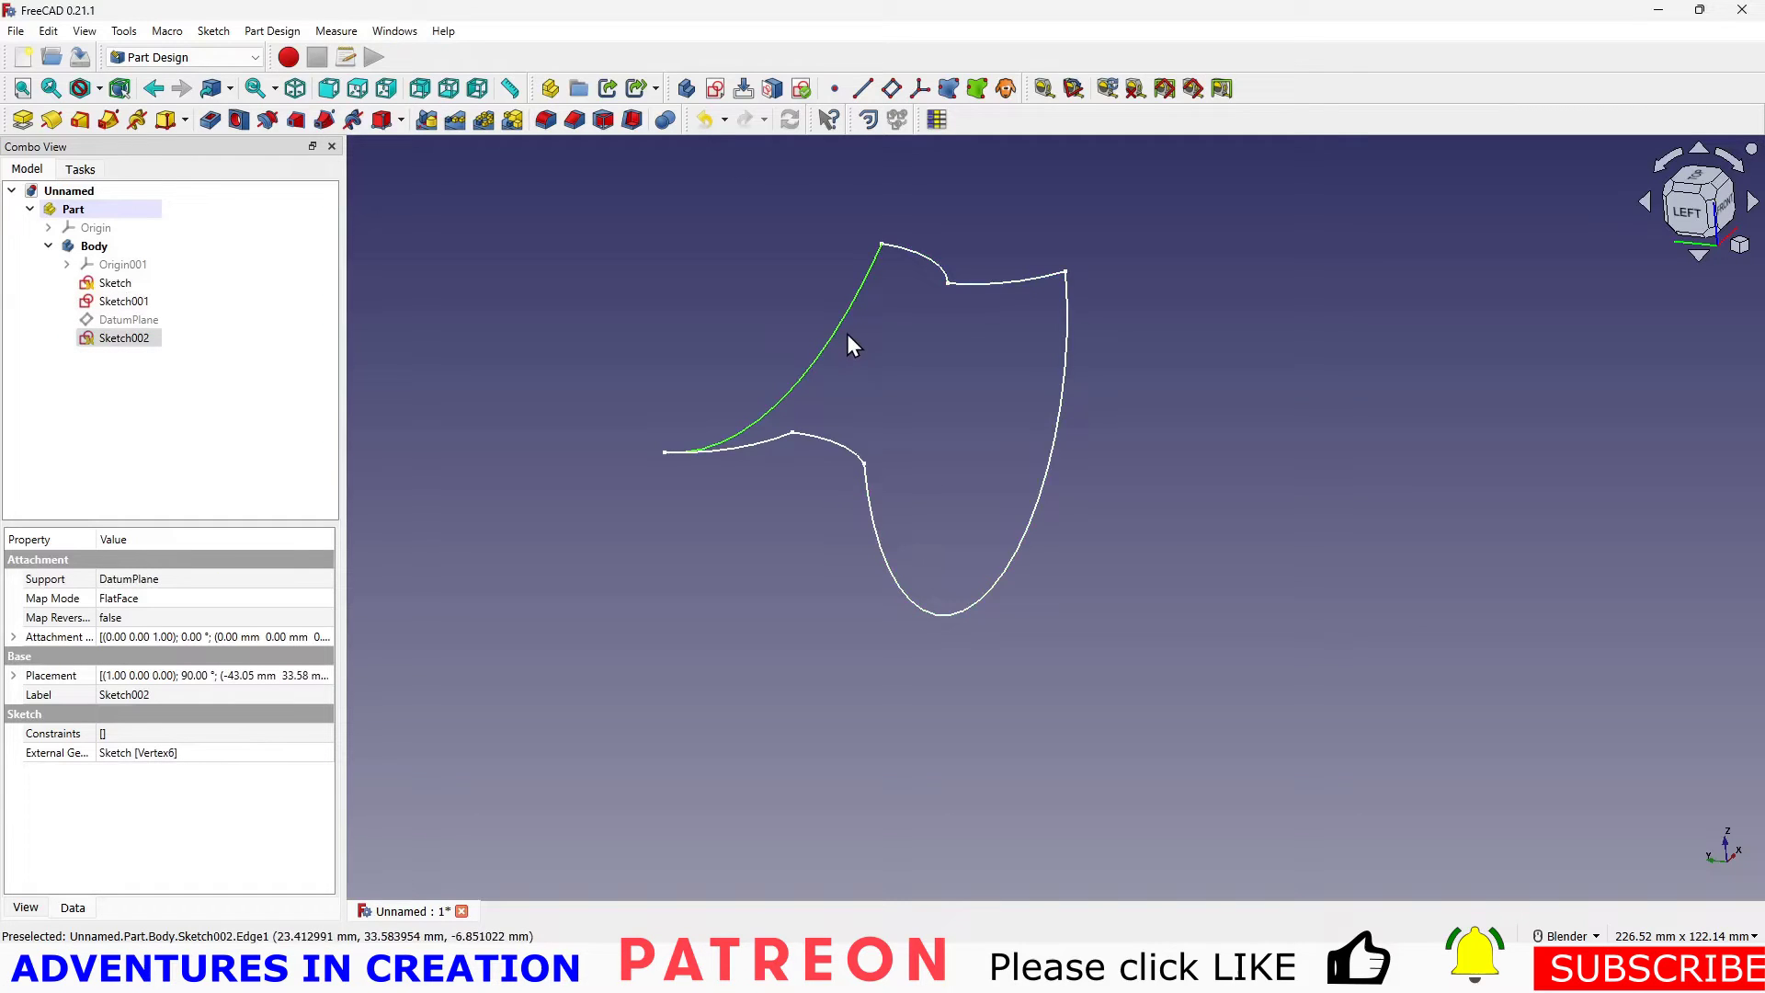
click(258, 58)
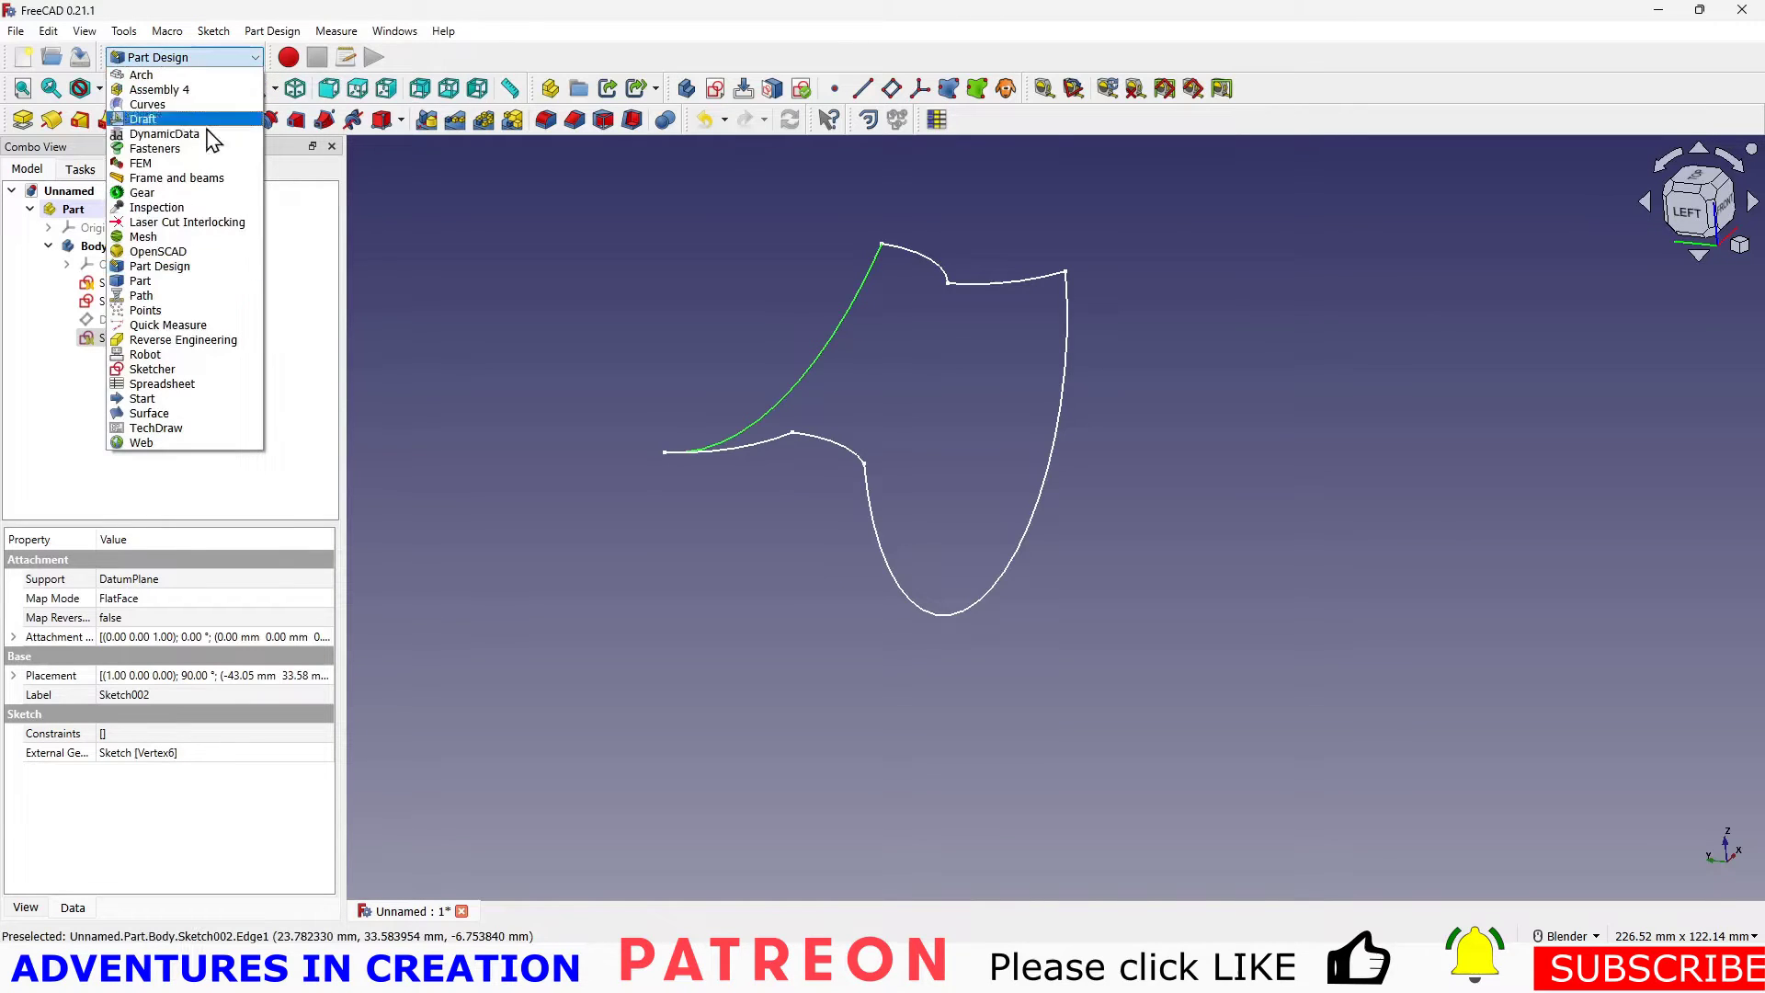
In the Curves workbench, join the sketch's two lower edges into JoinCurve
click(184, 104)
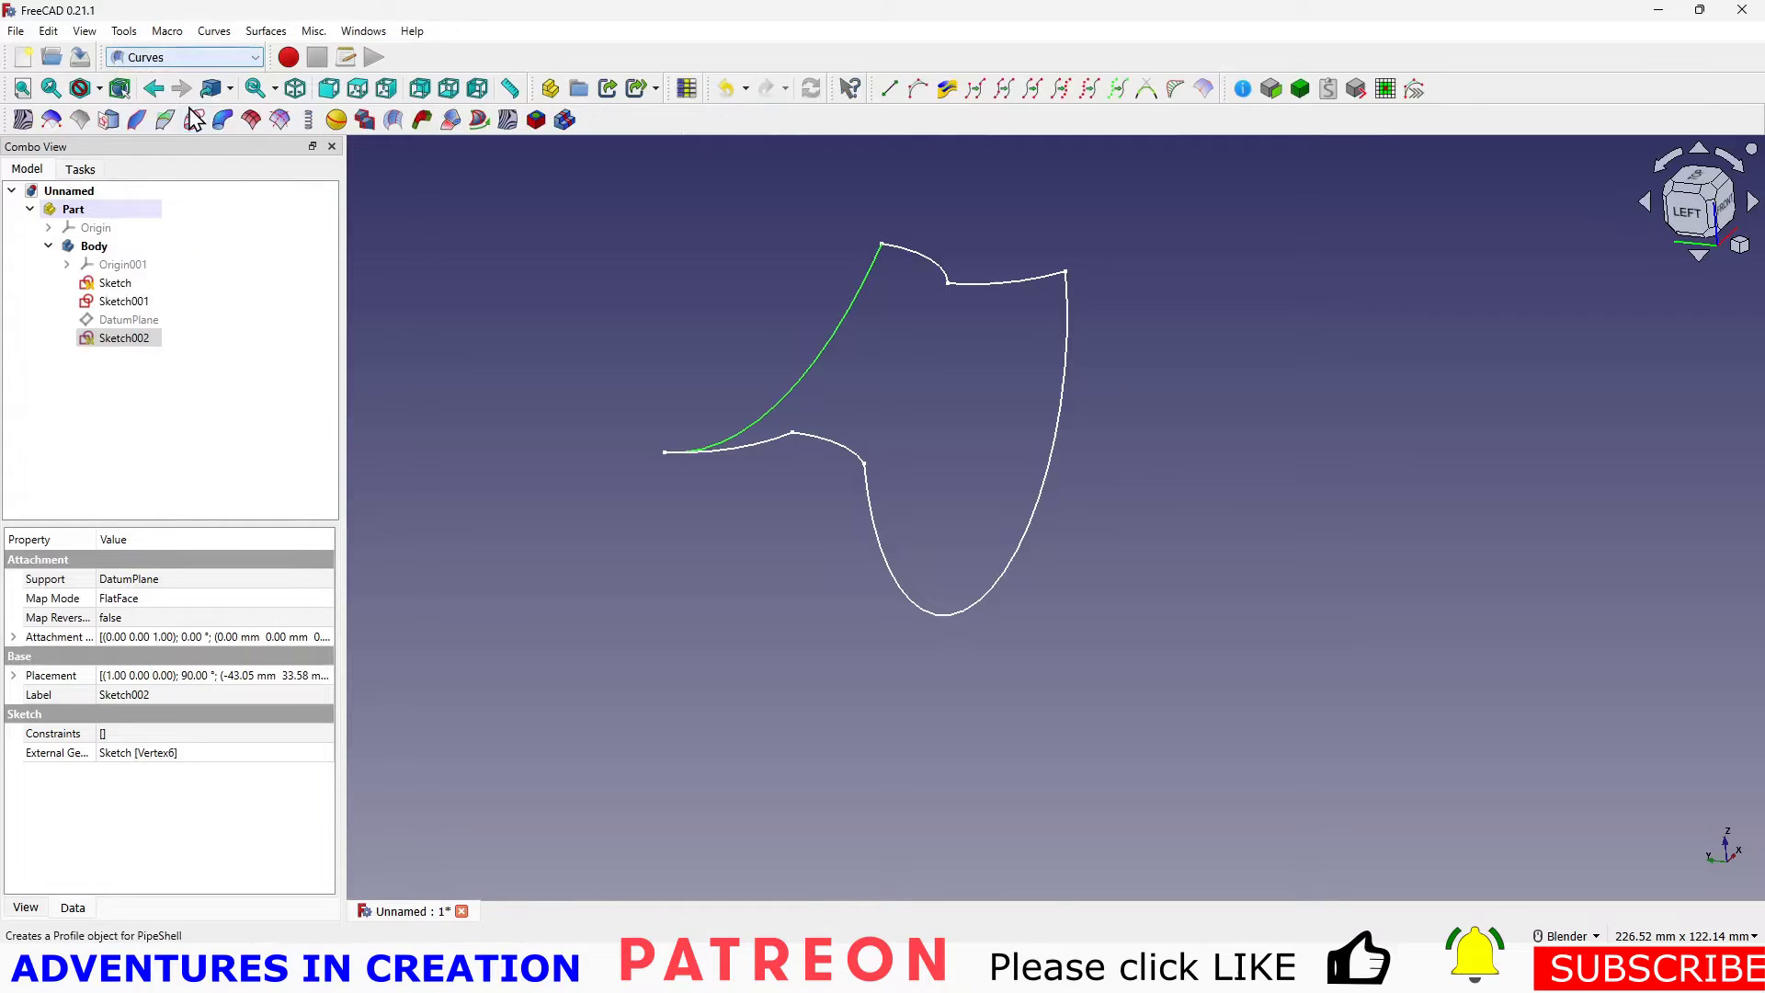
click(552, 293)
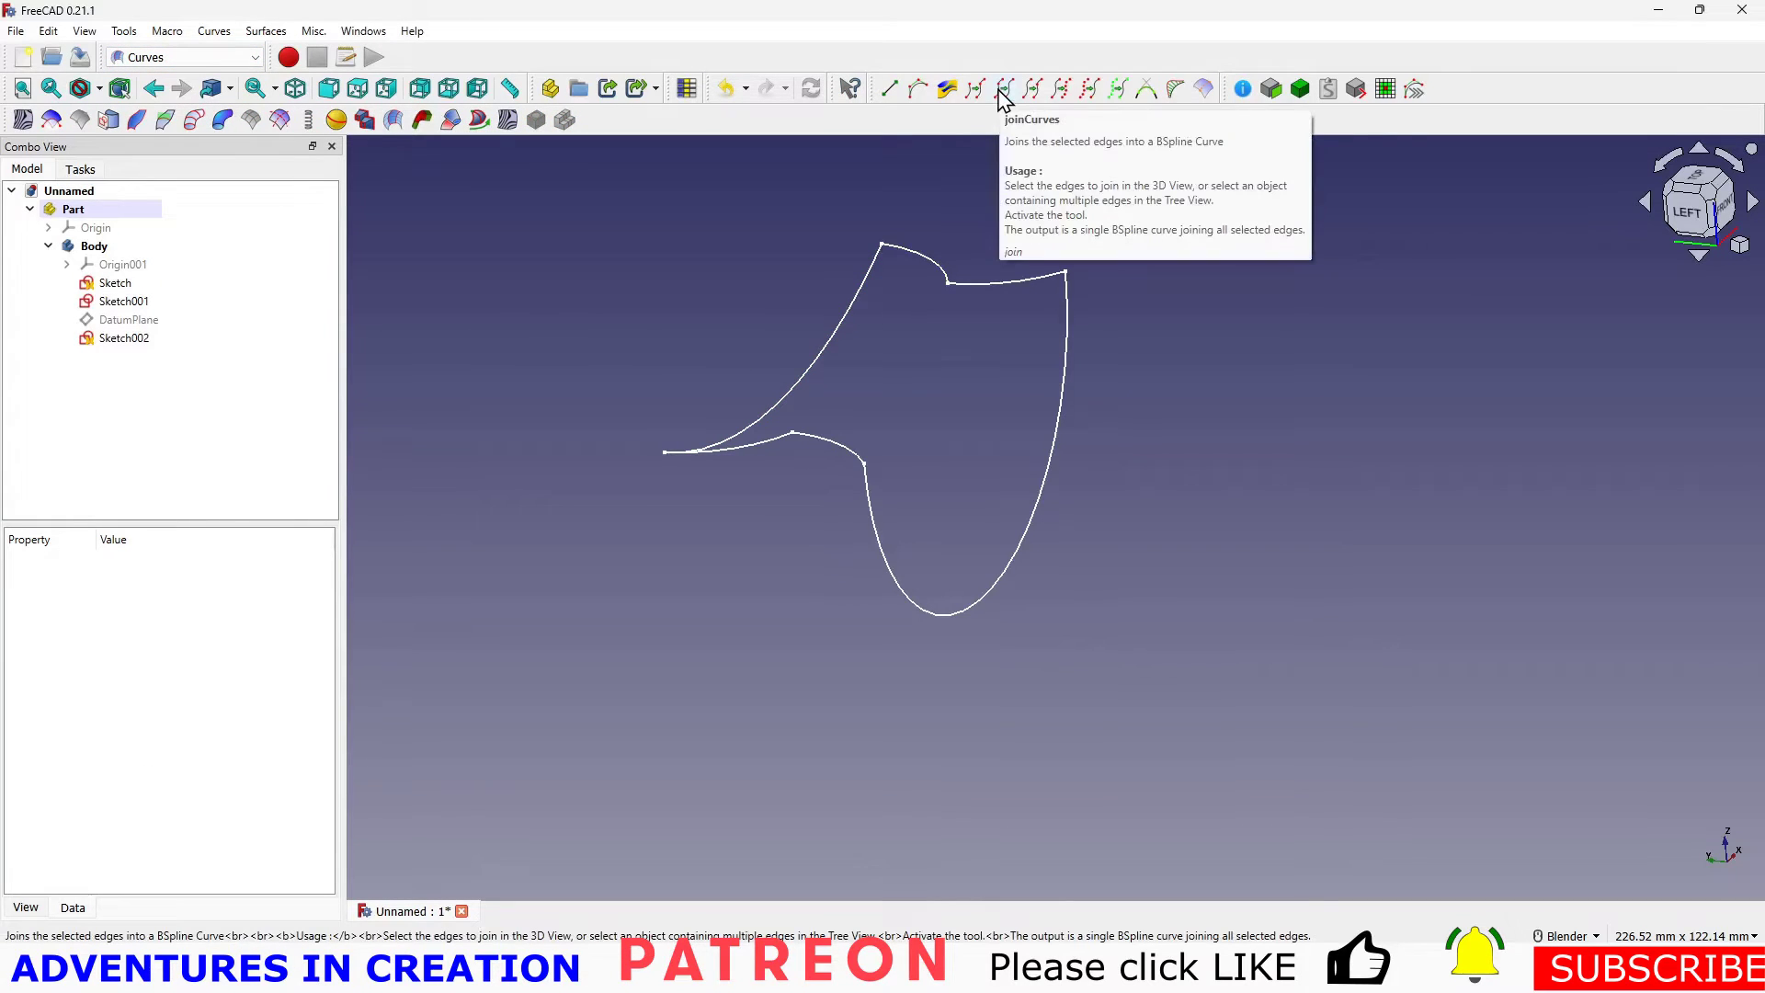
click(752, 448)
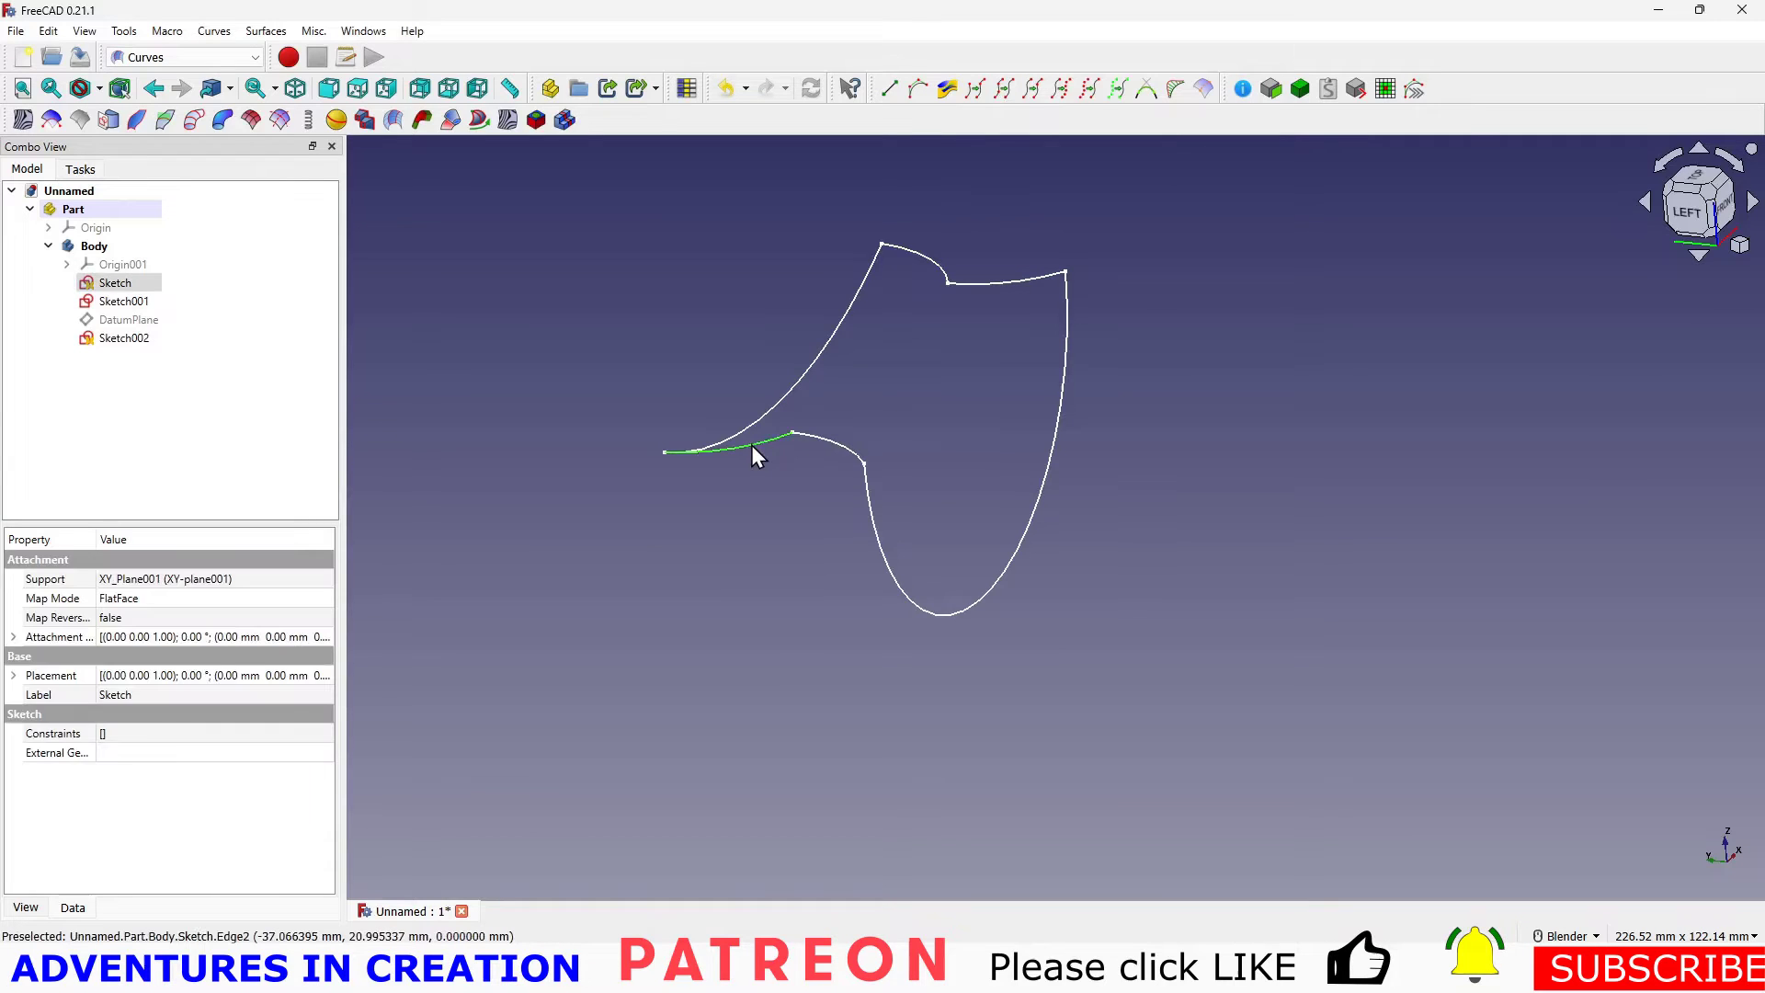
ctrl+click(828, 439)
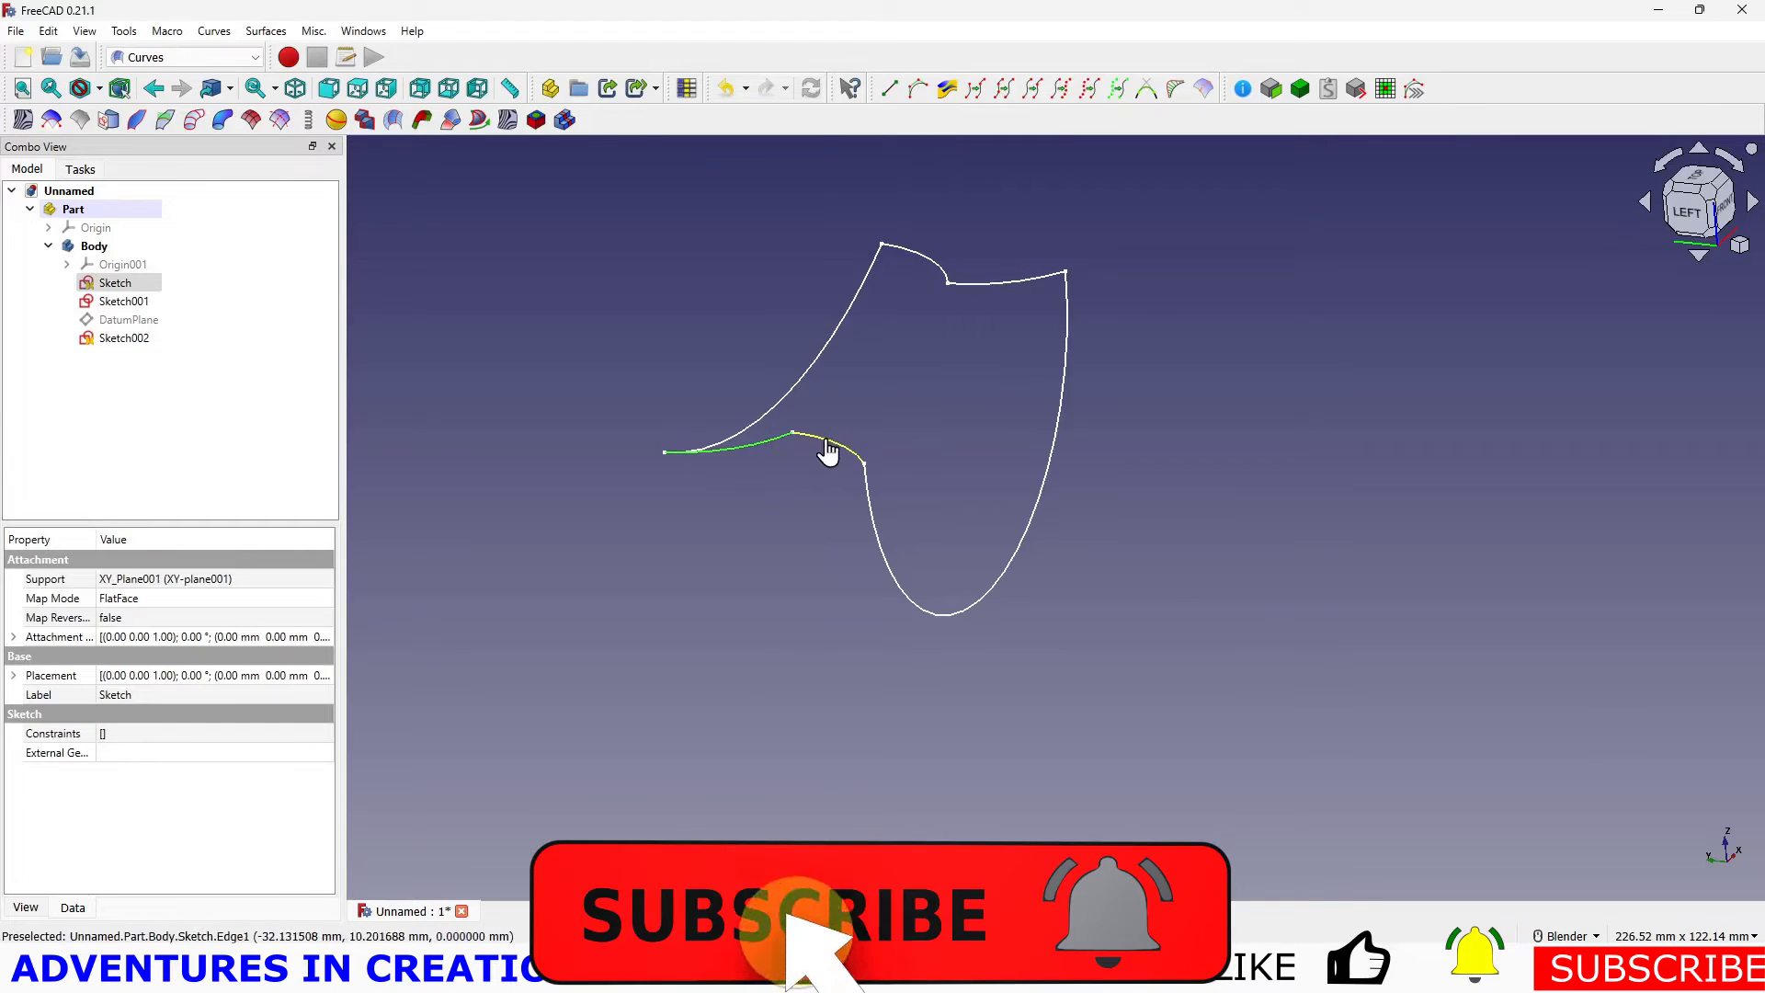
click(1008, 95)
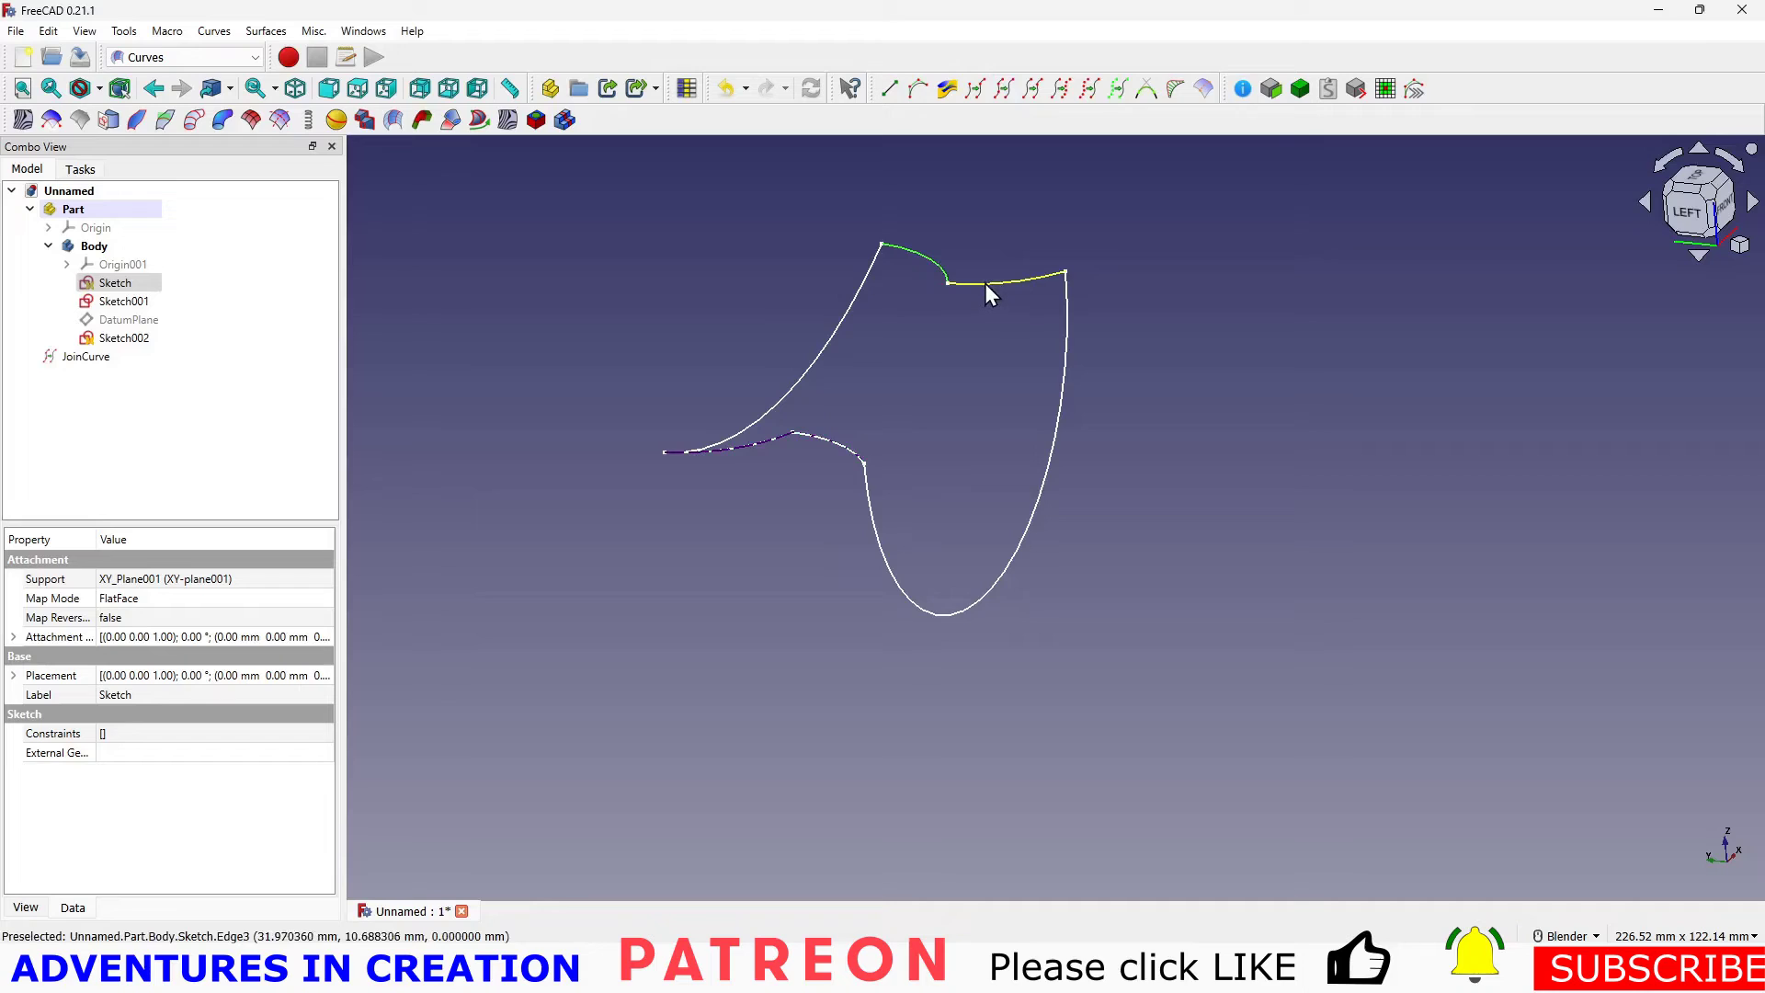
Join the two upper edges into JoinCurve001, check both curves, and hide the original sketch
click(1005, 89)
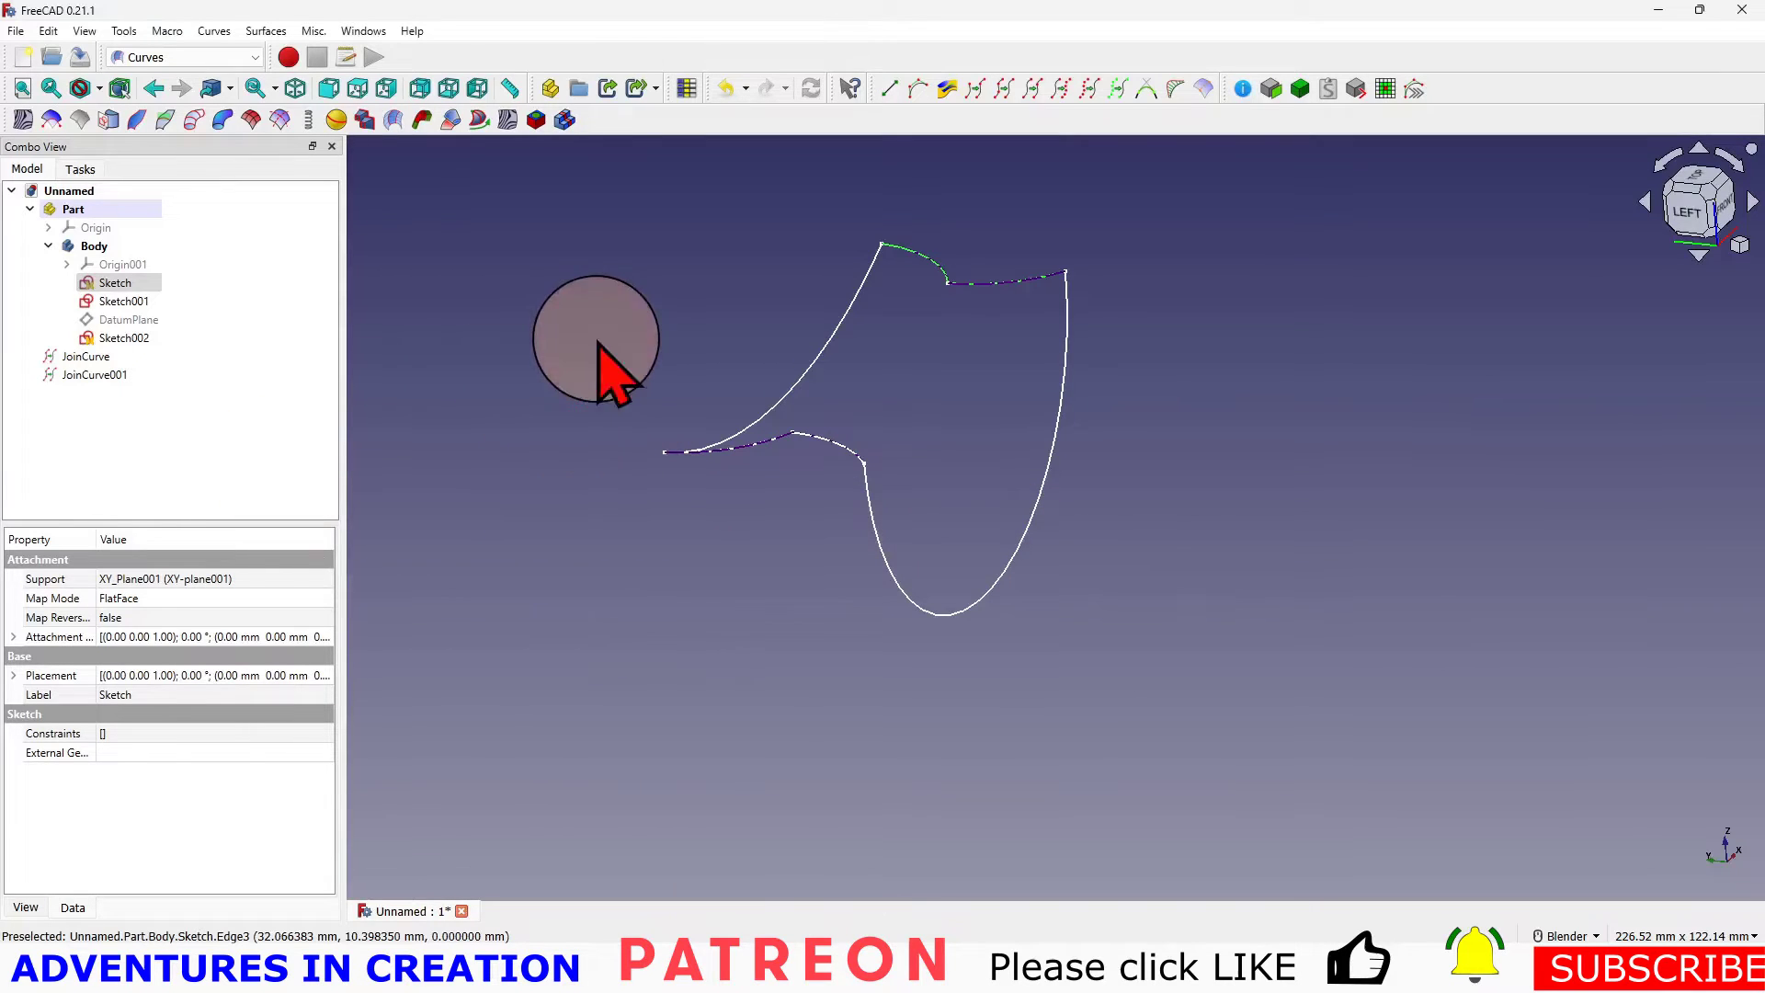
click(398, 405)
click(85, 357)
click(81, 376)
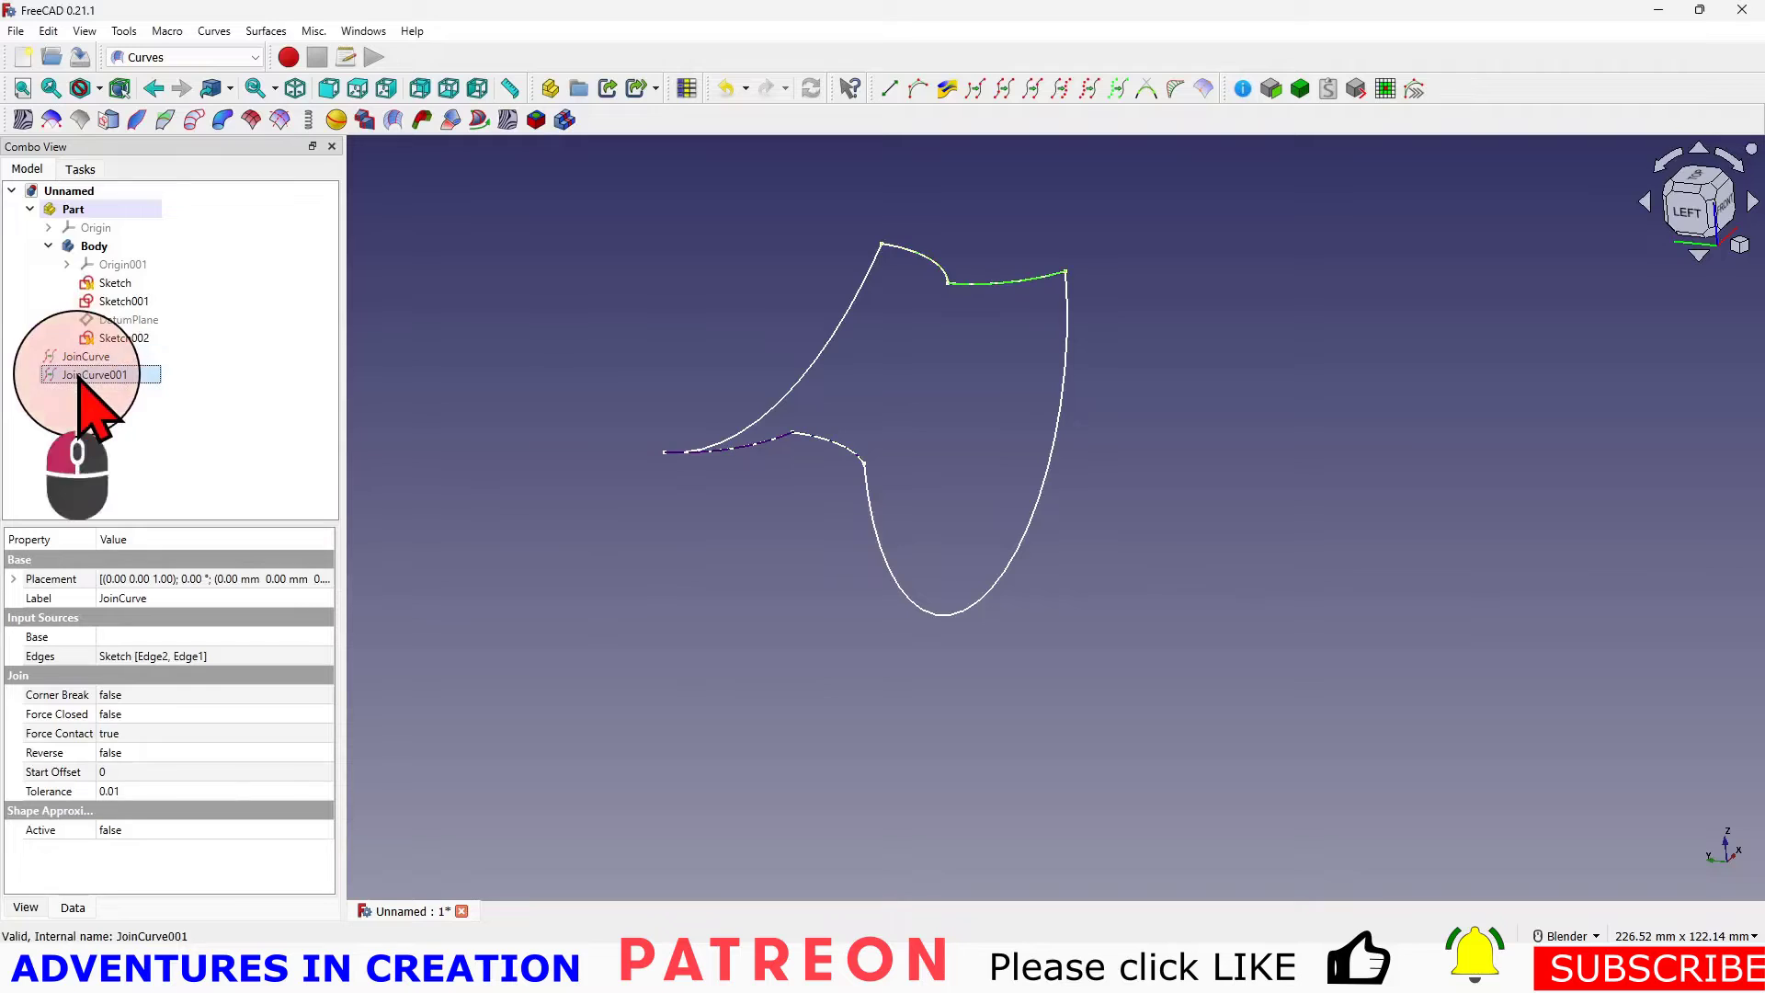
click(127, 285)
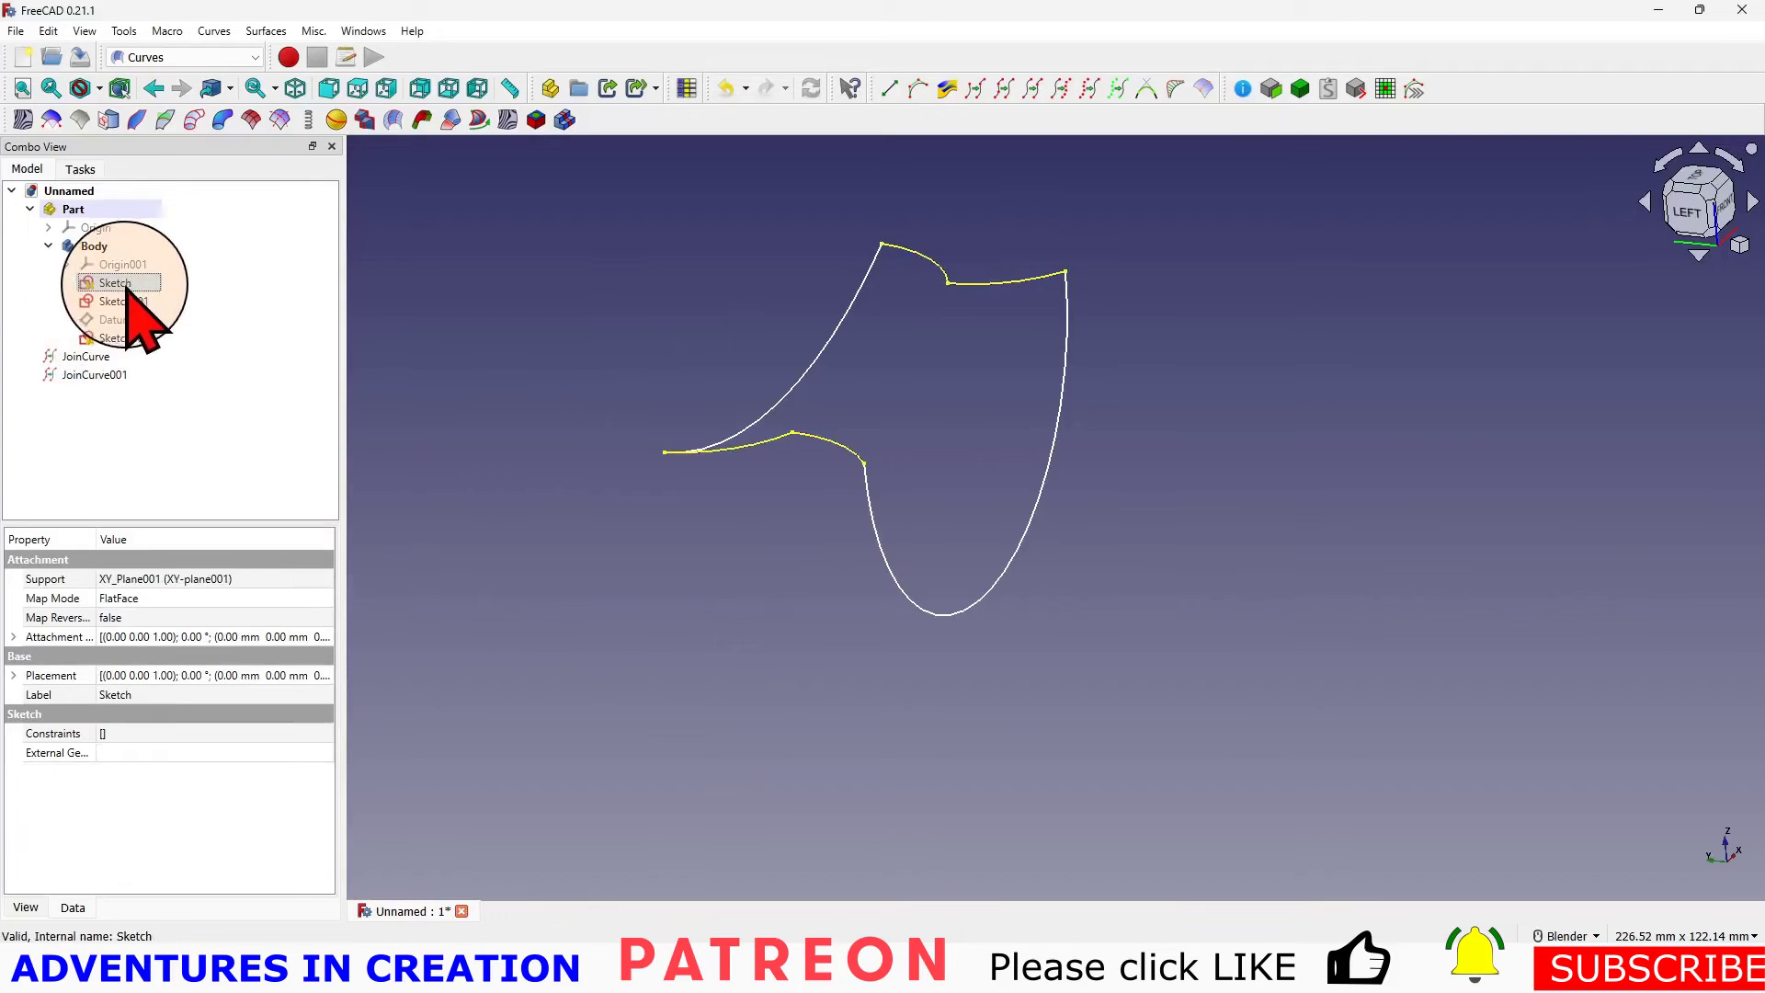
key(space)
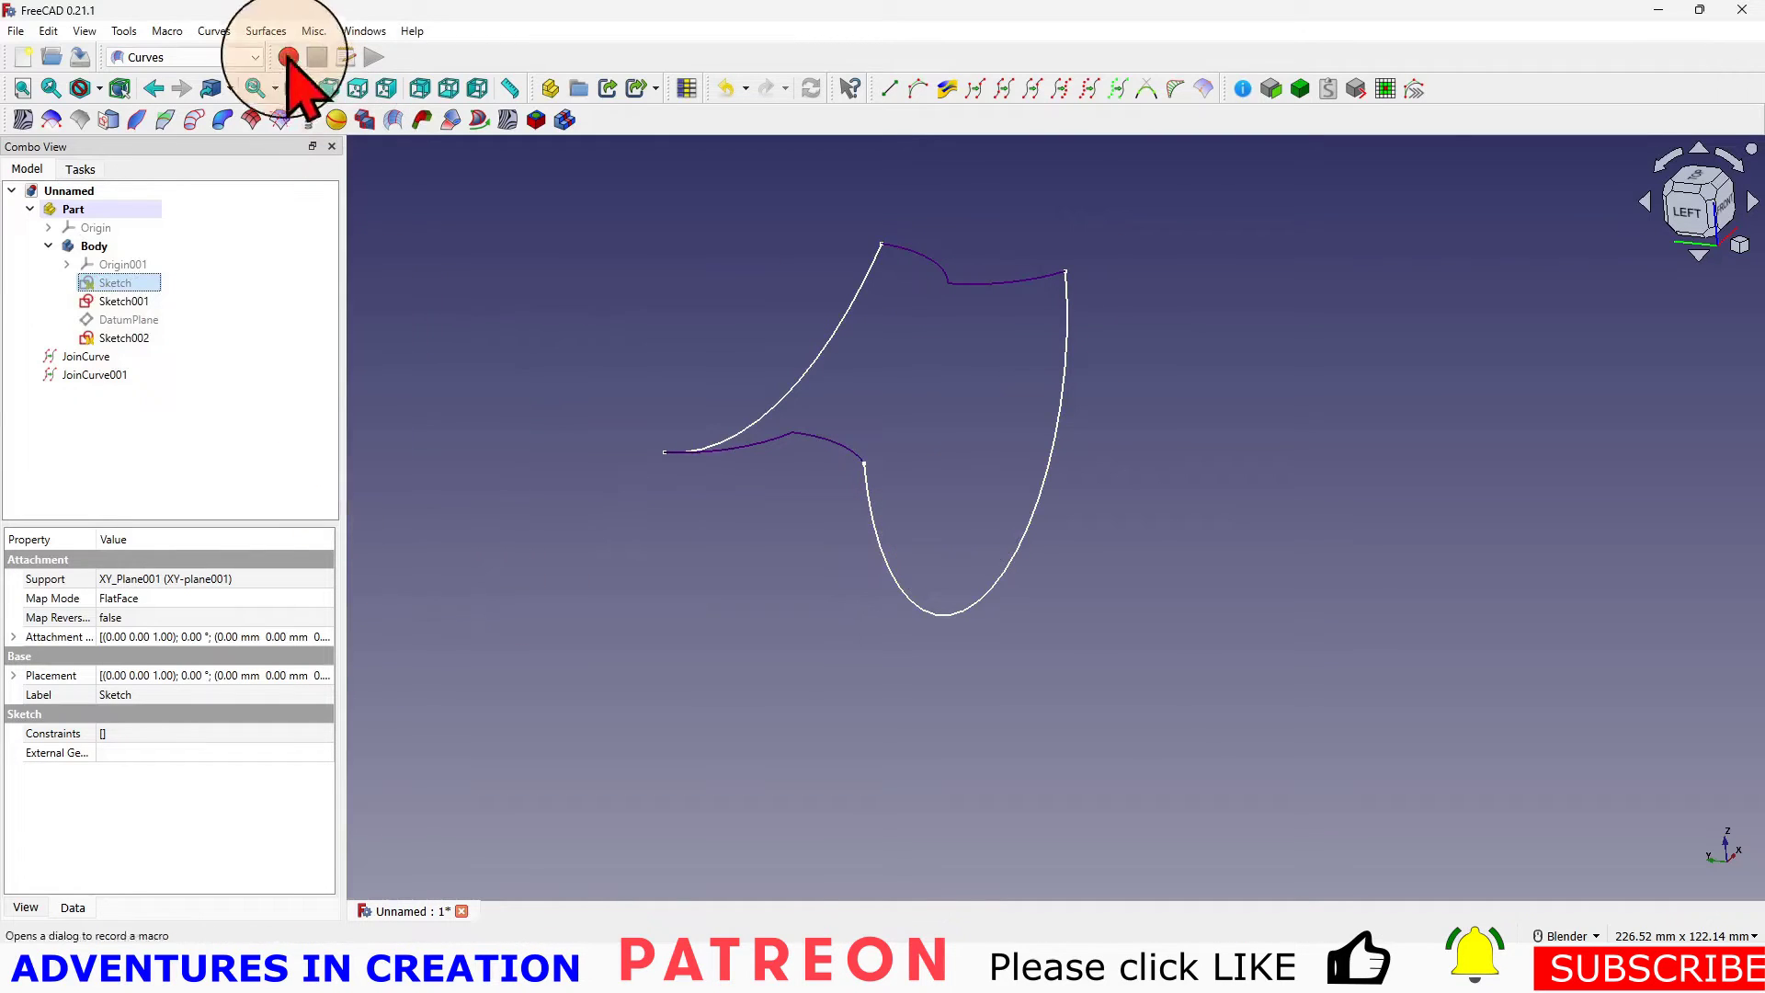
In the Part workbench, create a Ruled_Surface between the left and right arc curves
click(255, 57)
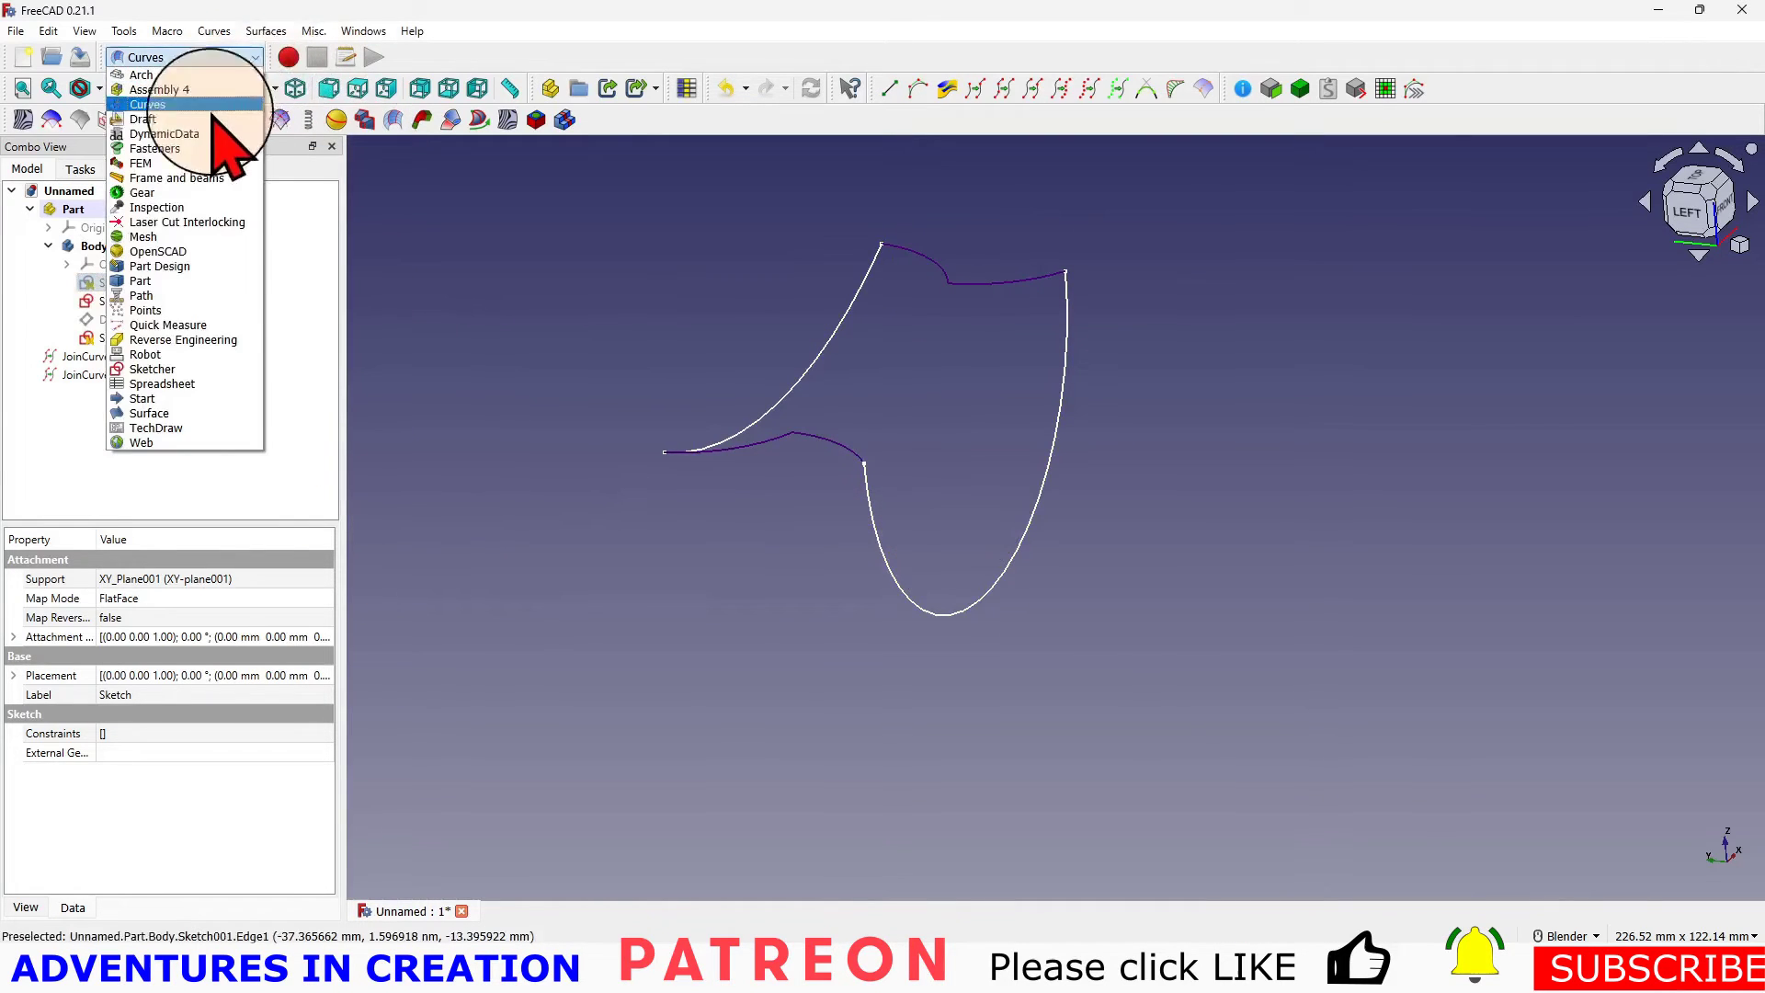
click(179, 312)
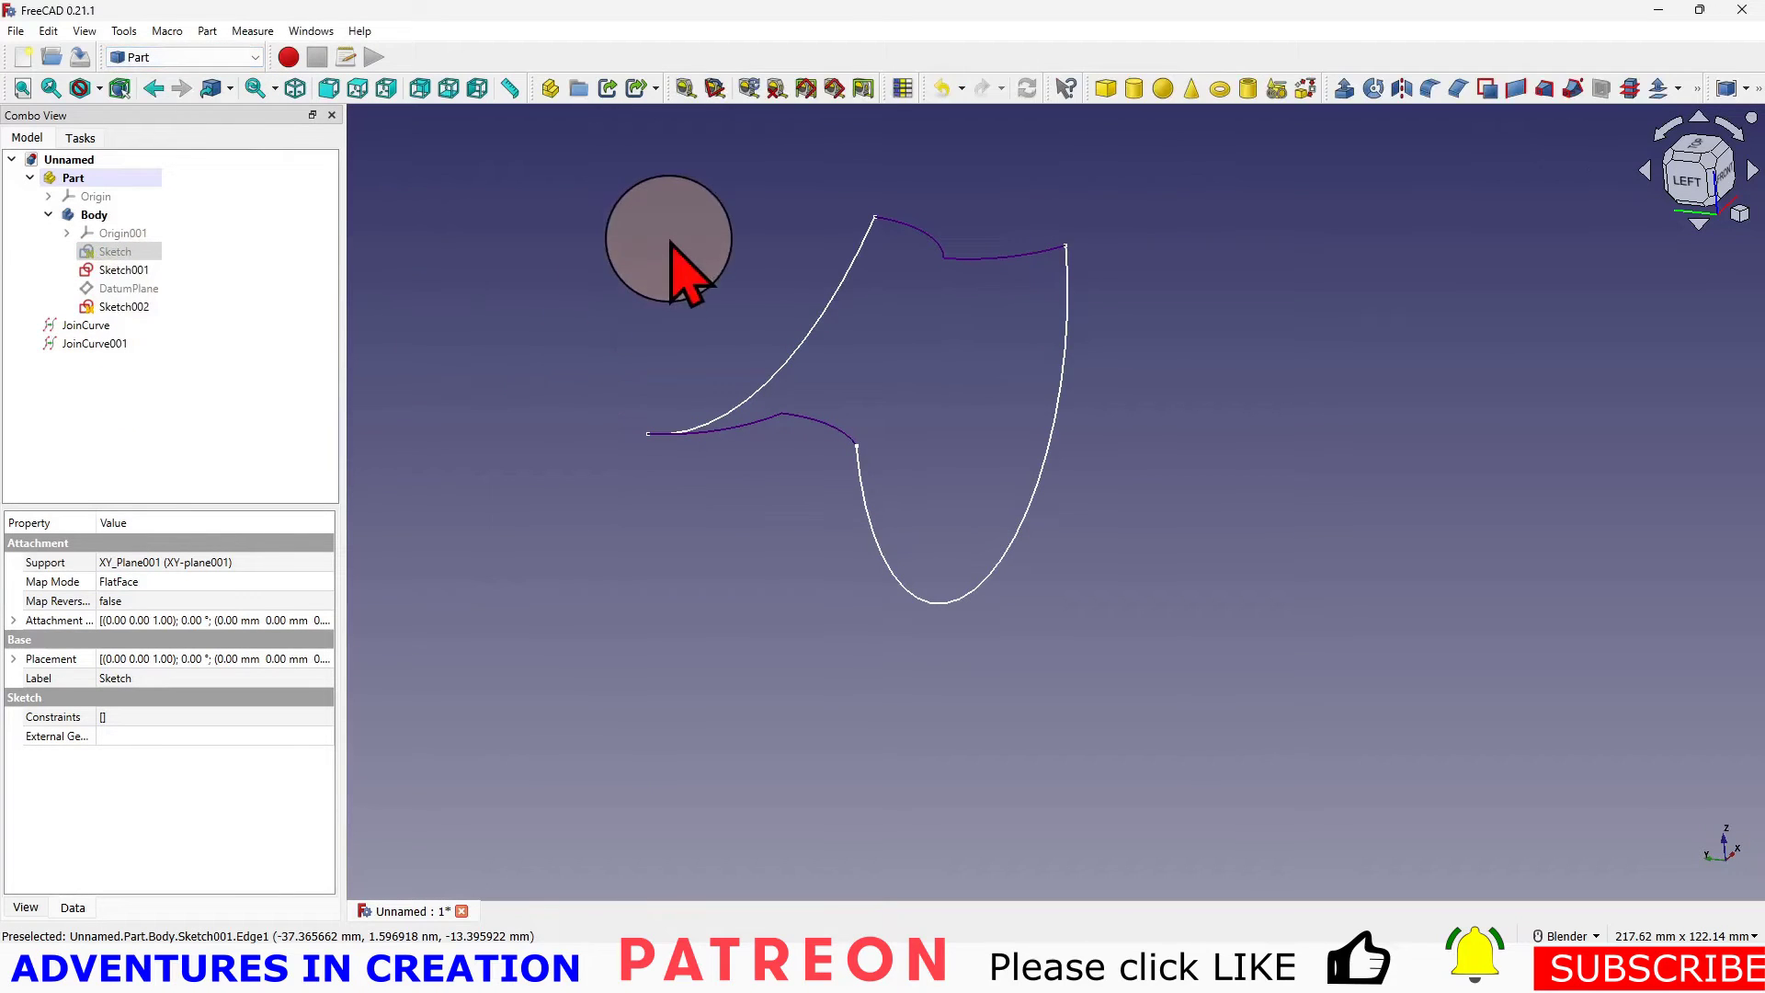
click(732, 279)
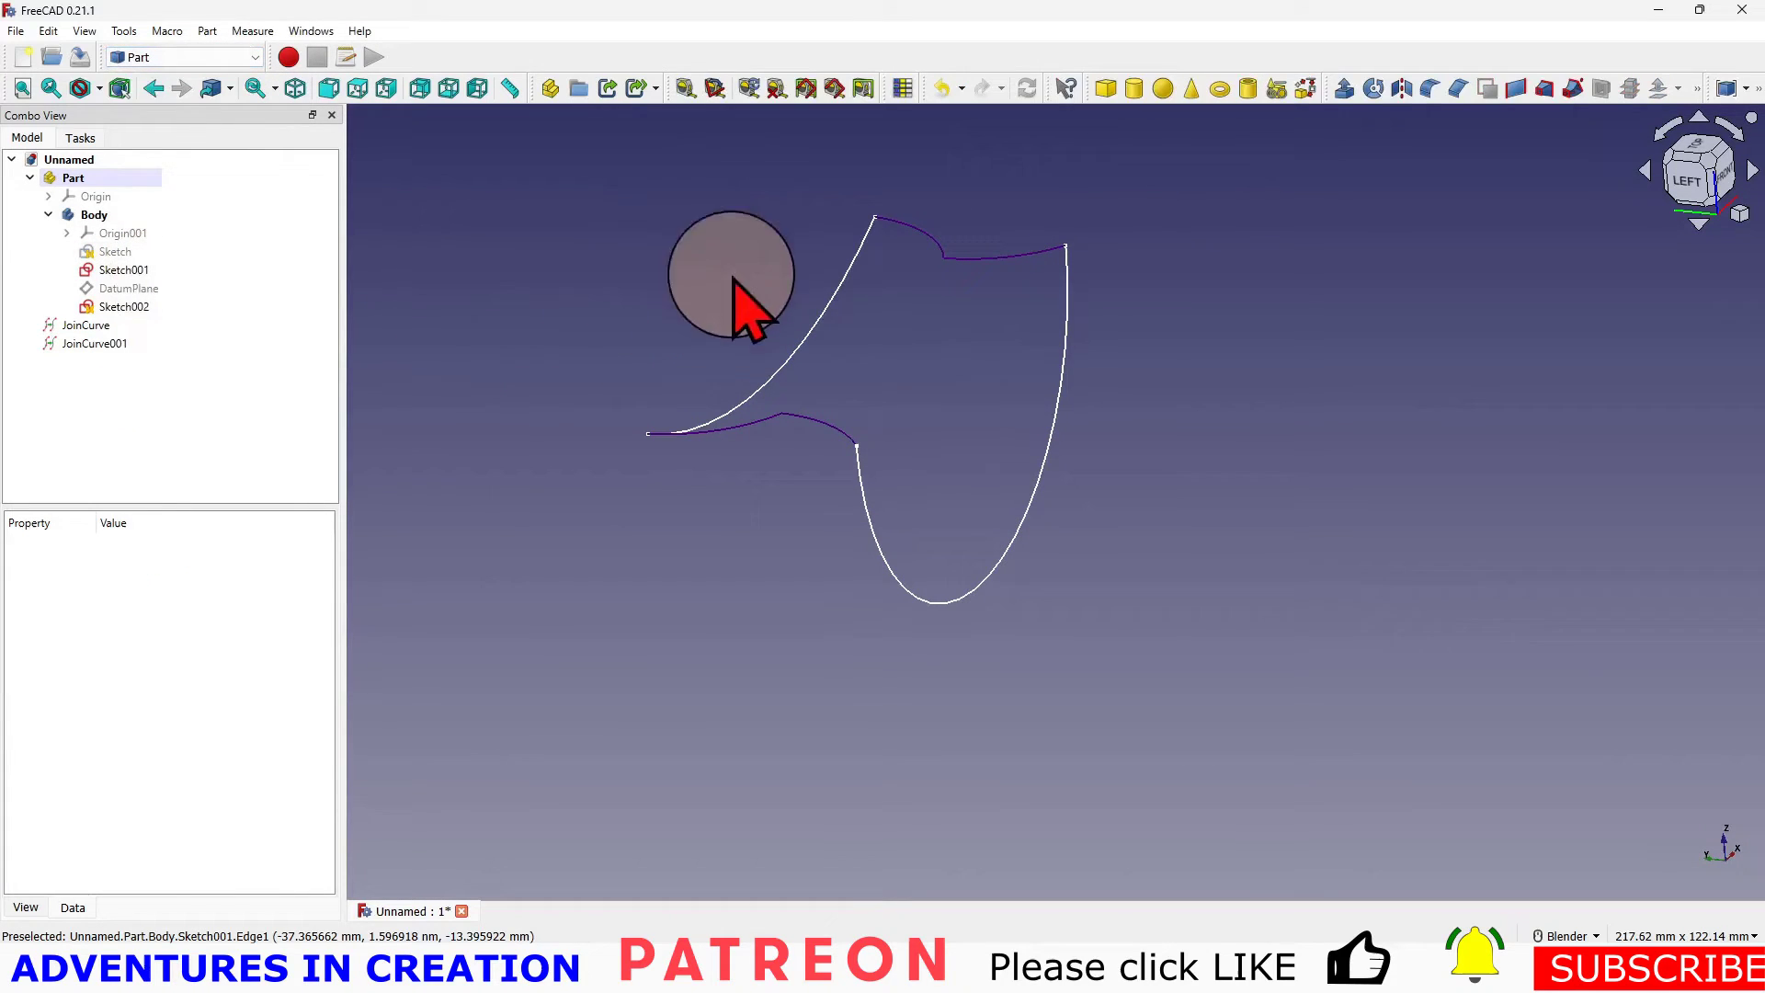
click(821, 342)
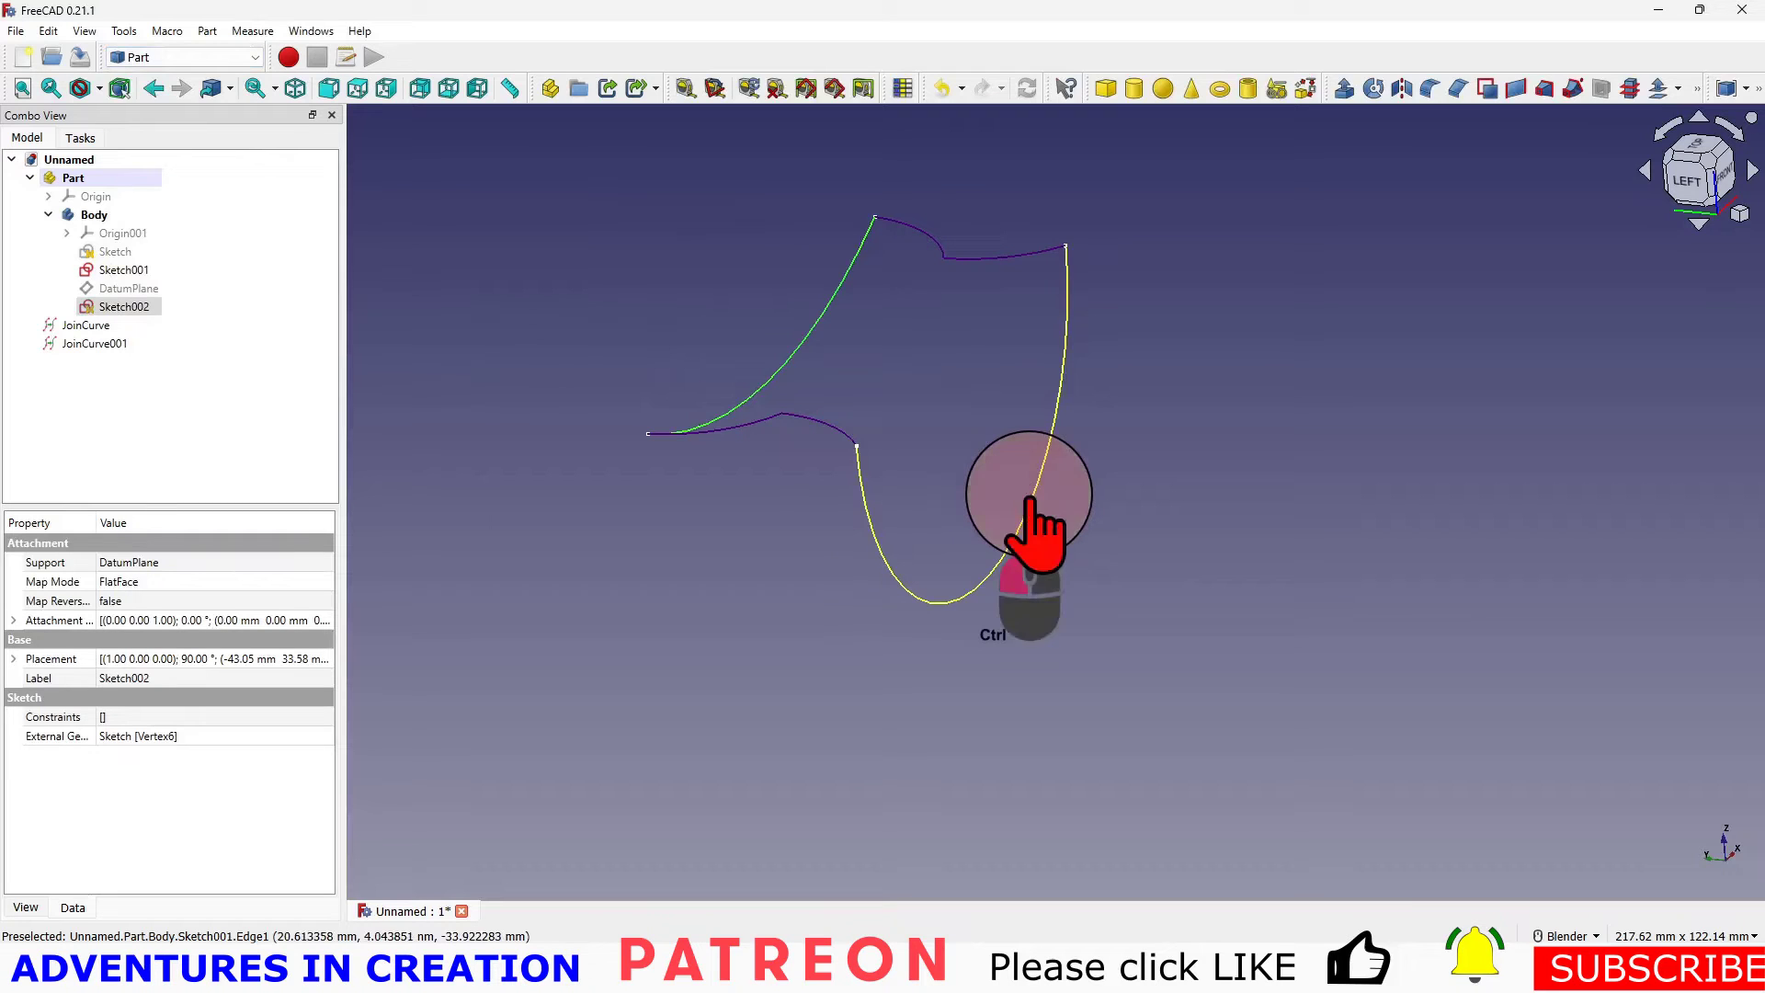
ctrl+click(1031, 501)
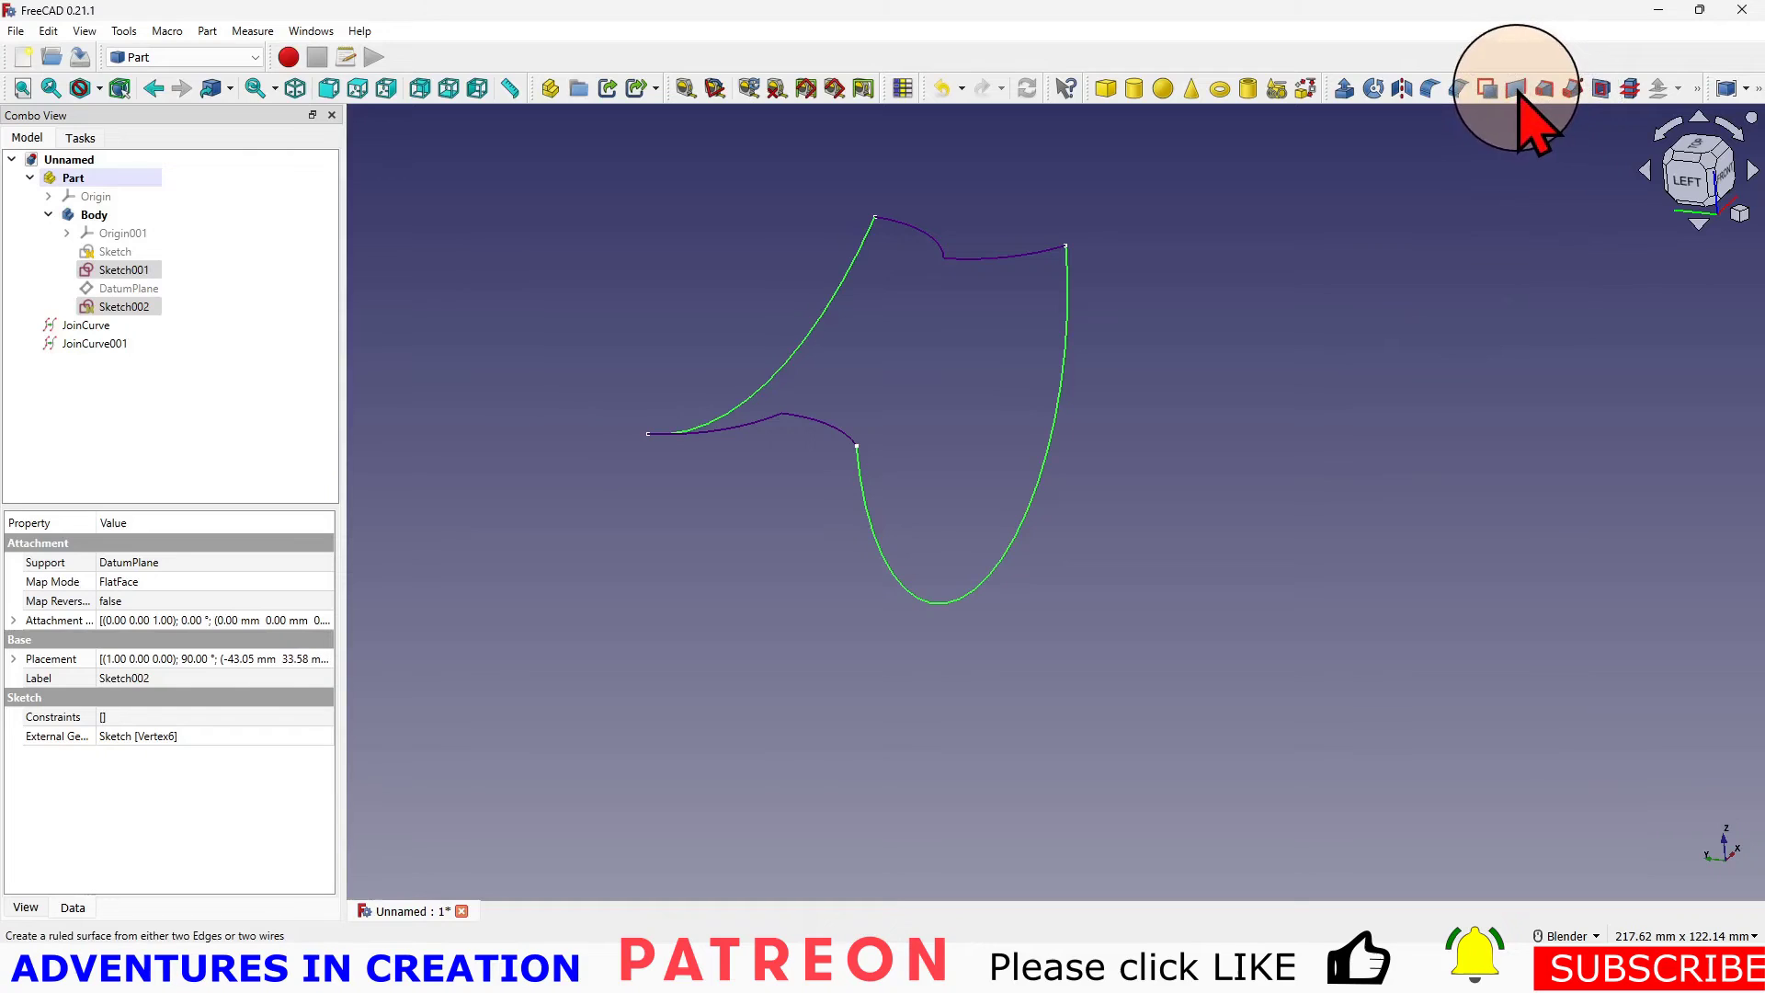
click(1517, 89)
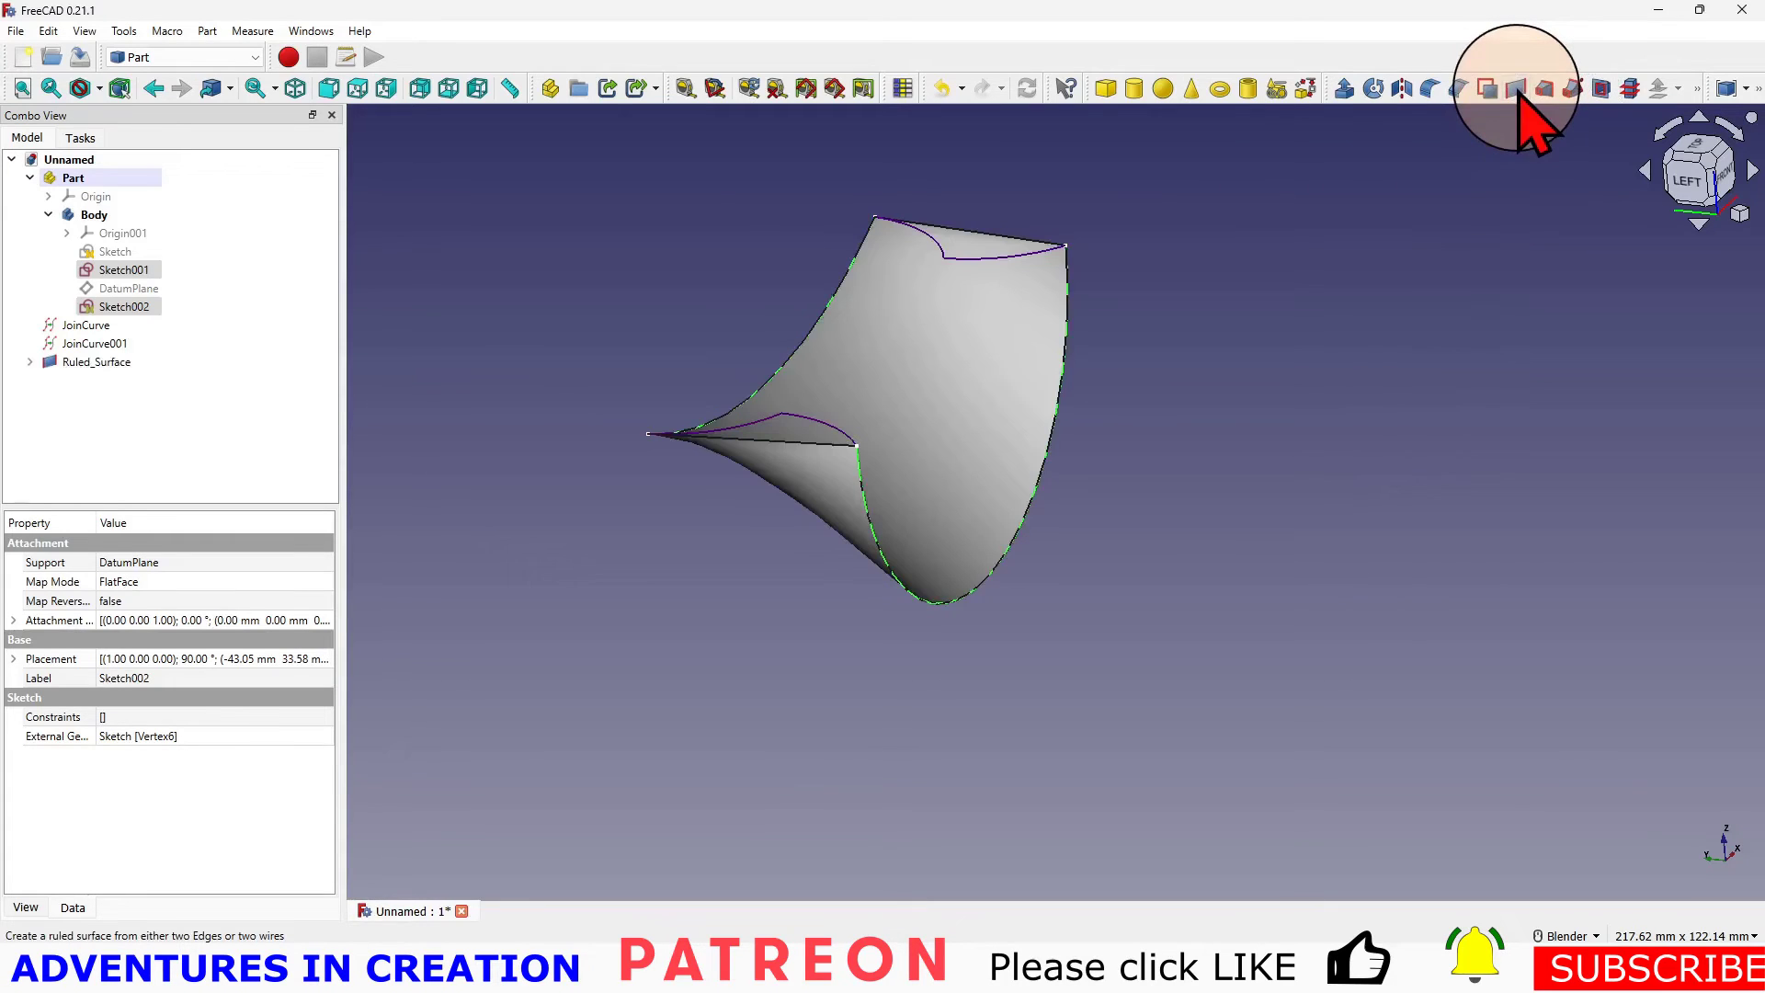
scroll(794, 696, up, 2)
scroll(794, 696, up, 1)
scroll(794, 695, down, 2)
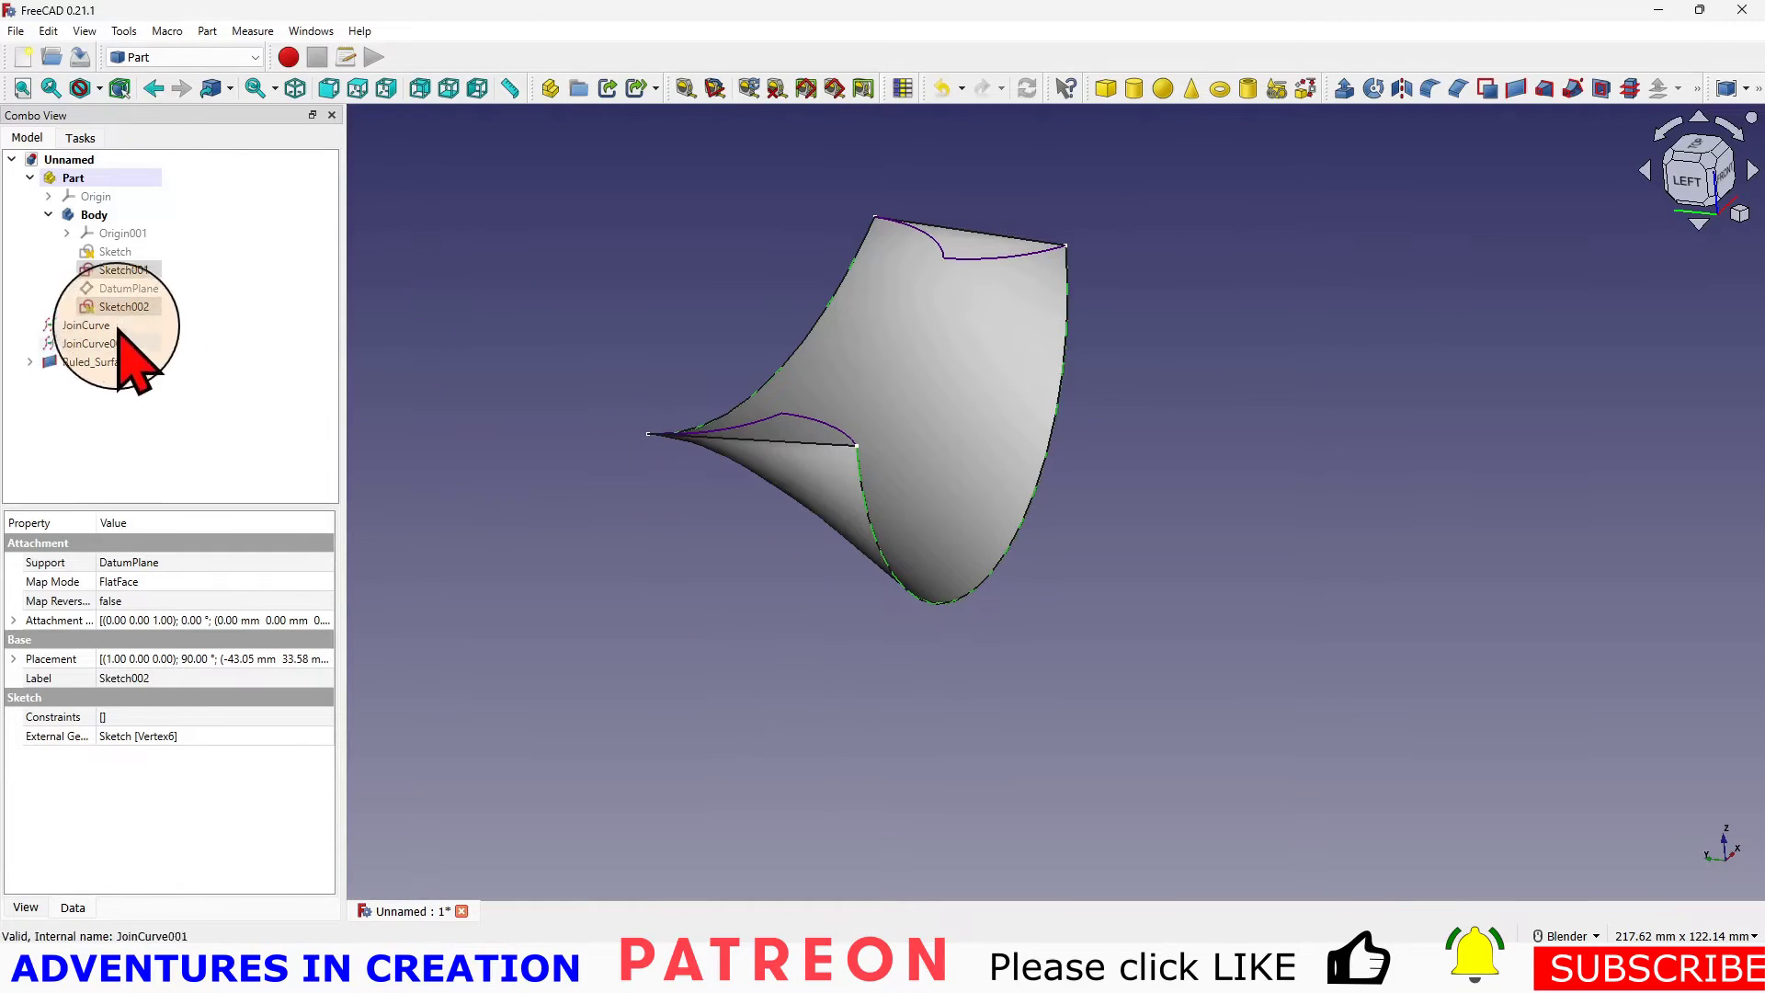
Select JoinCurve, JoinCurve001 and Ruled_Surface together in the tree
click(138, 271)
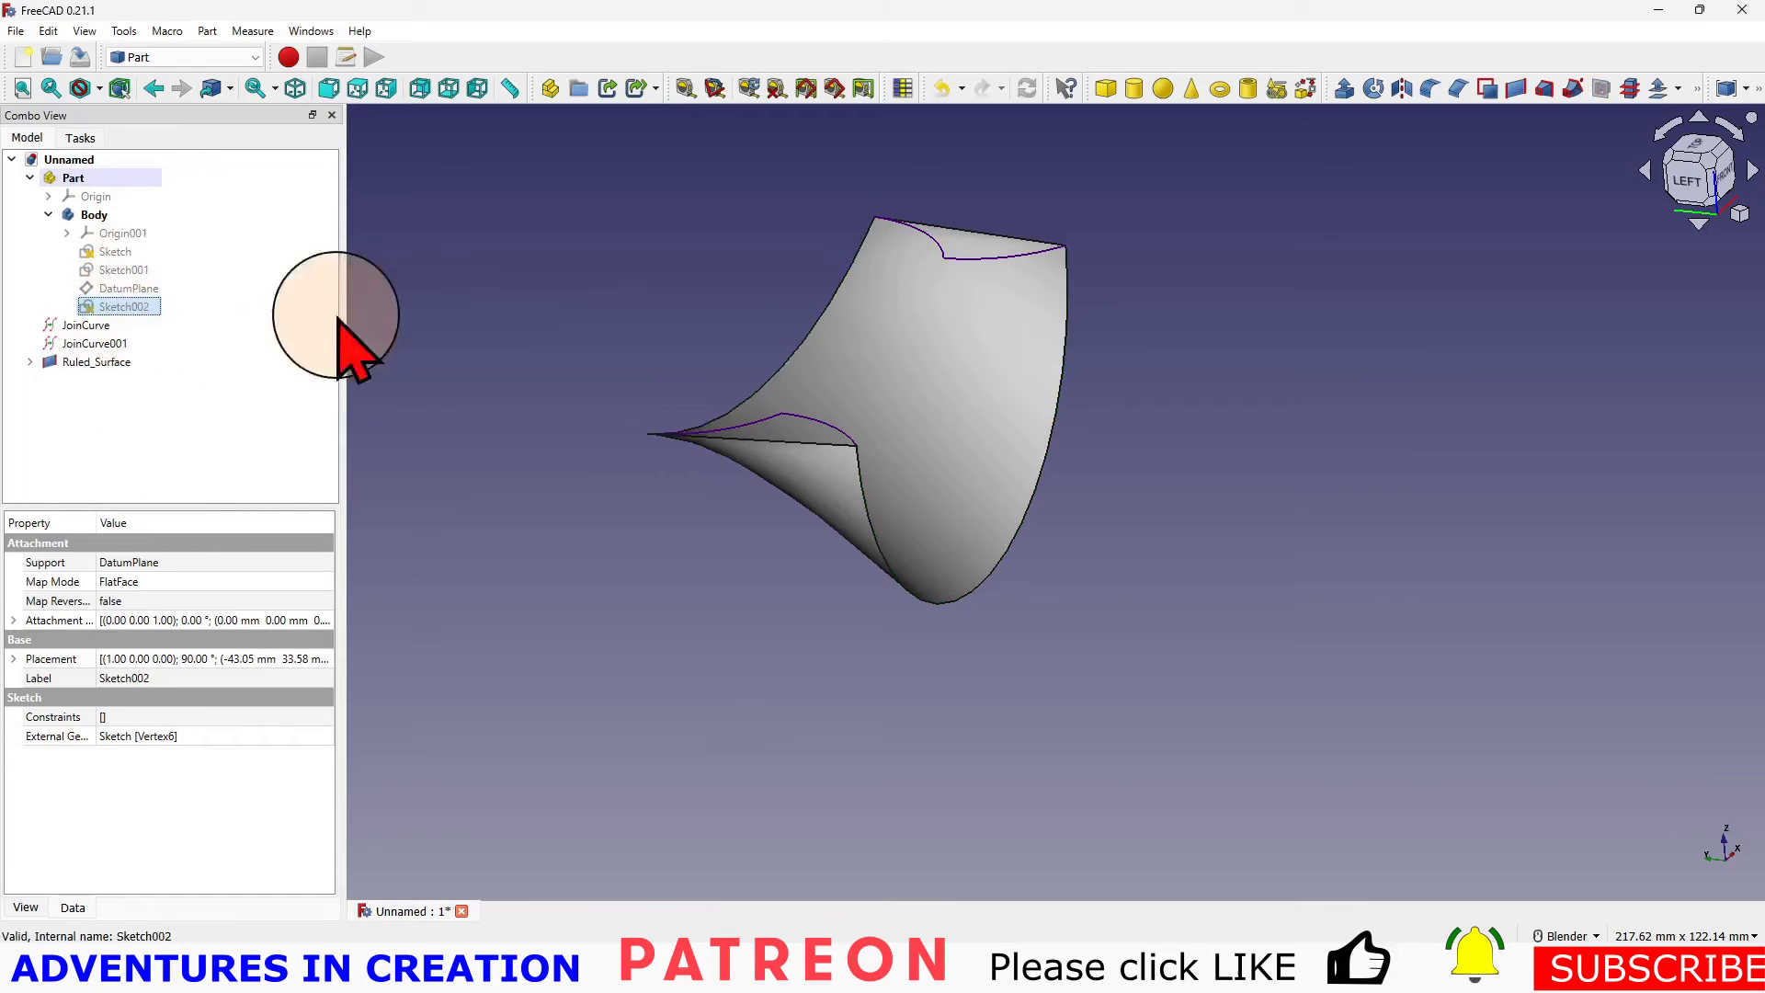
click(487, 293)
click(101, 326)
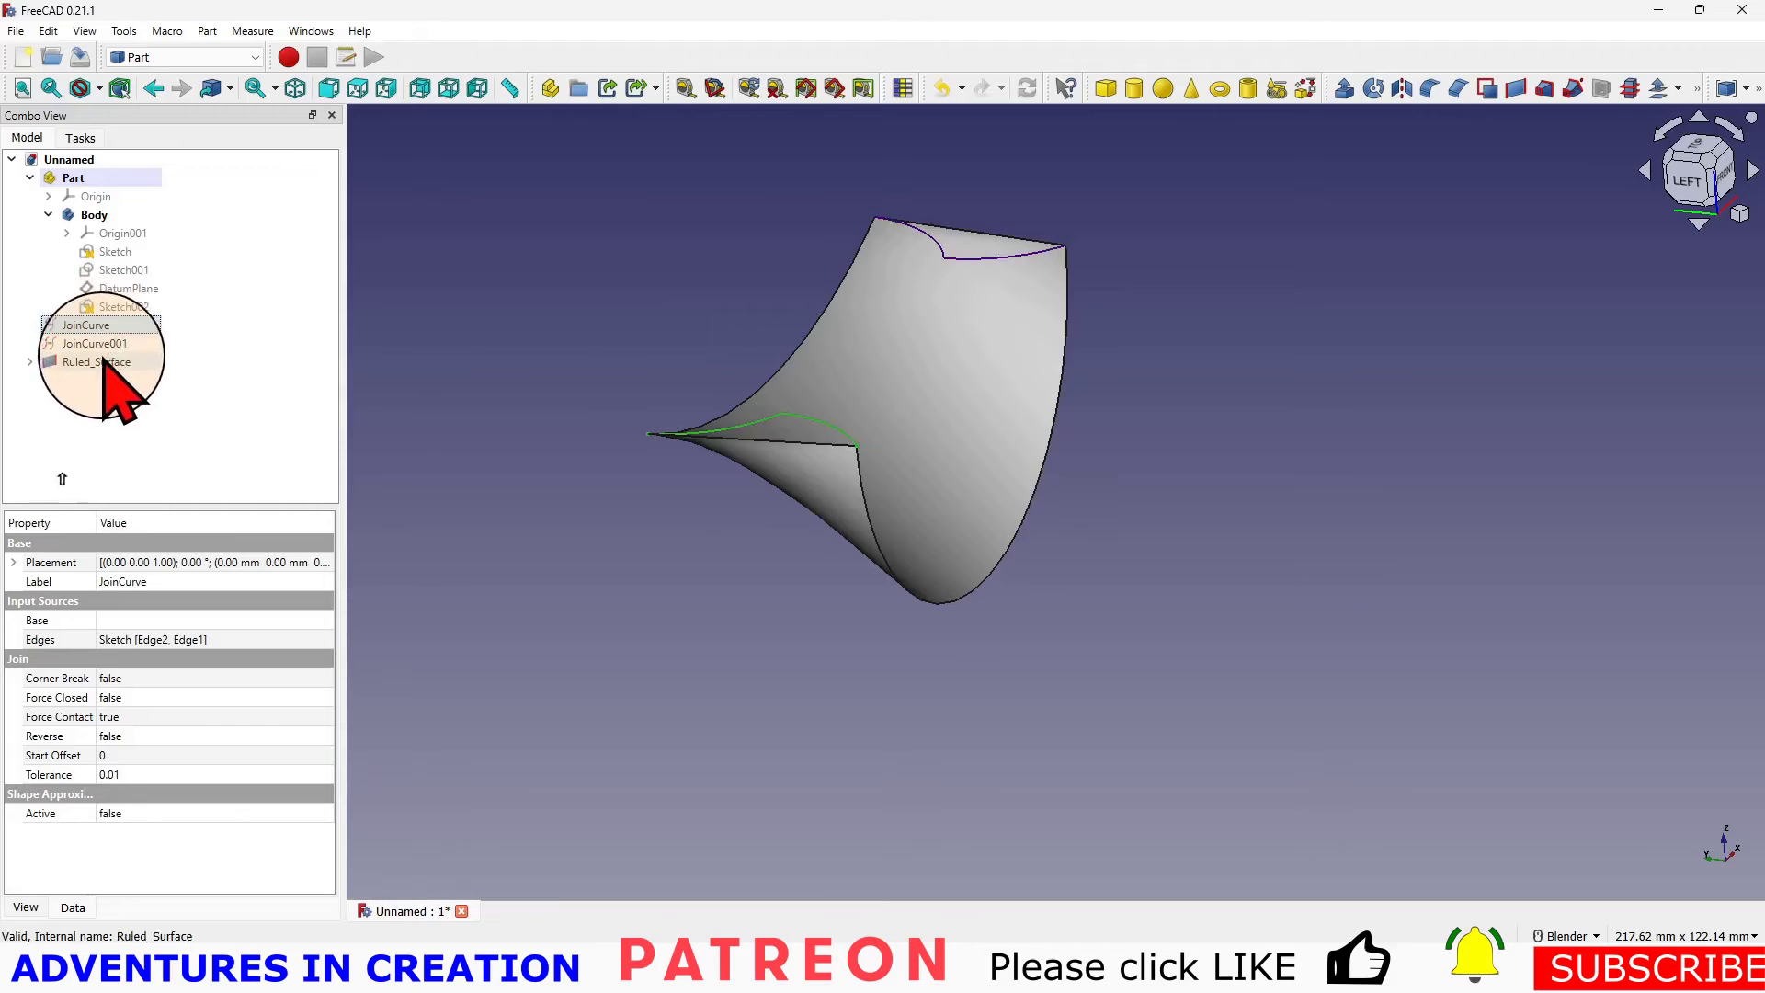
shift+click(104, 361)
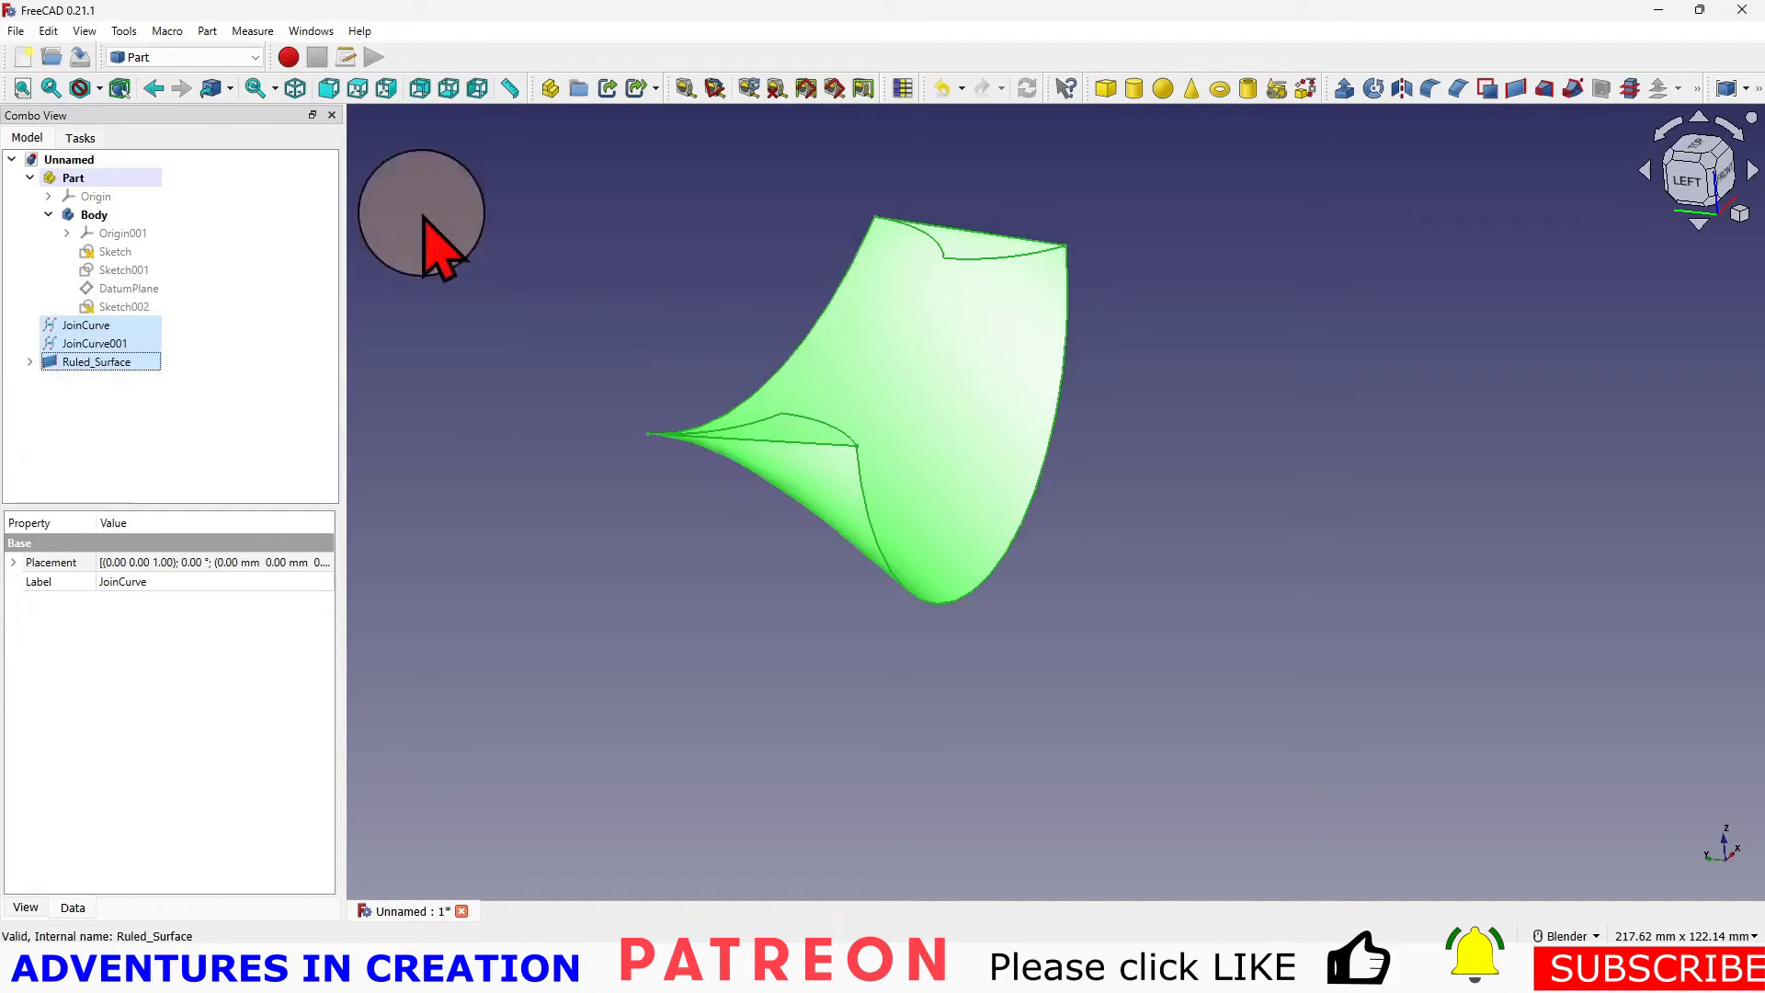
In the Curves workbench, sweep the two joined profiles along two rails into Sweep_2_rails
click(256, 57)
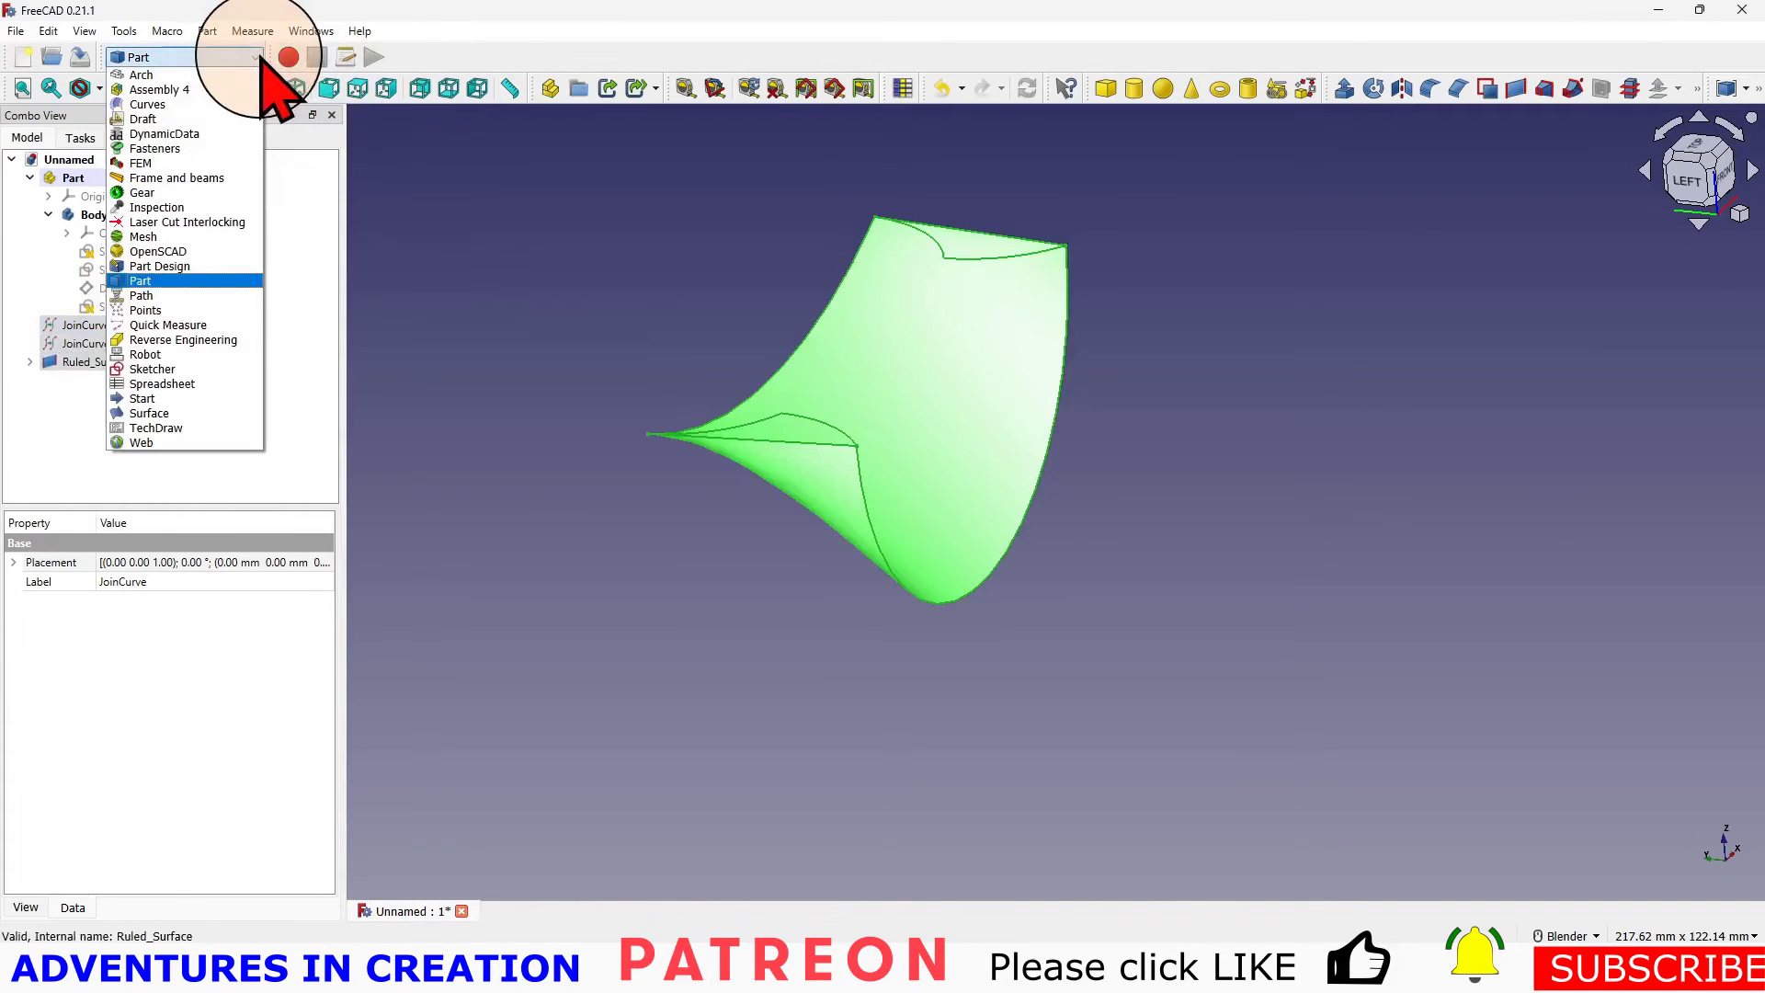
click(211, 103)
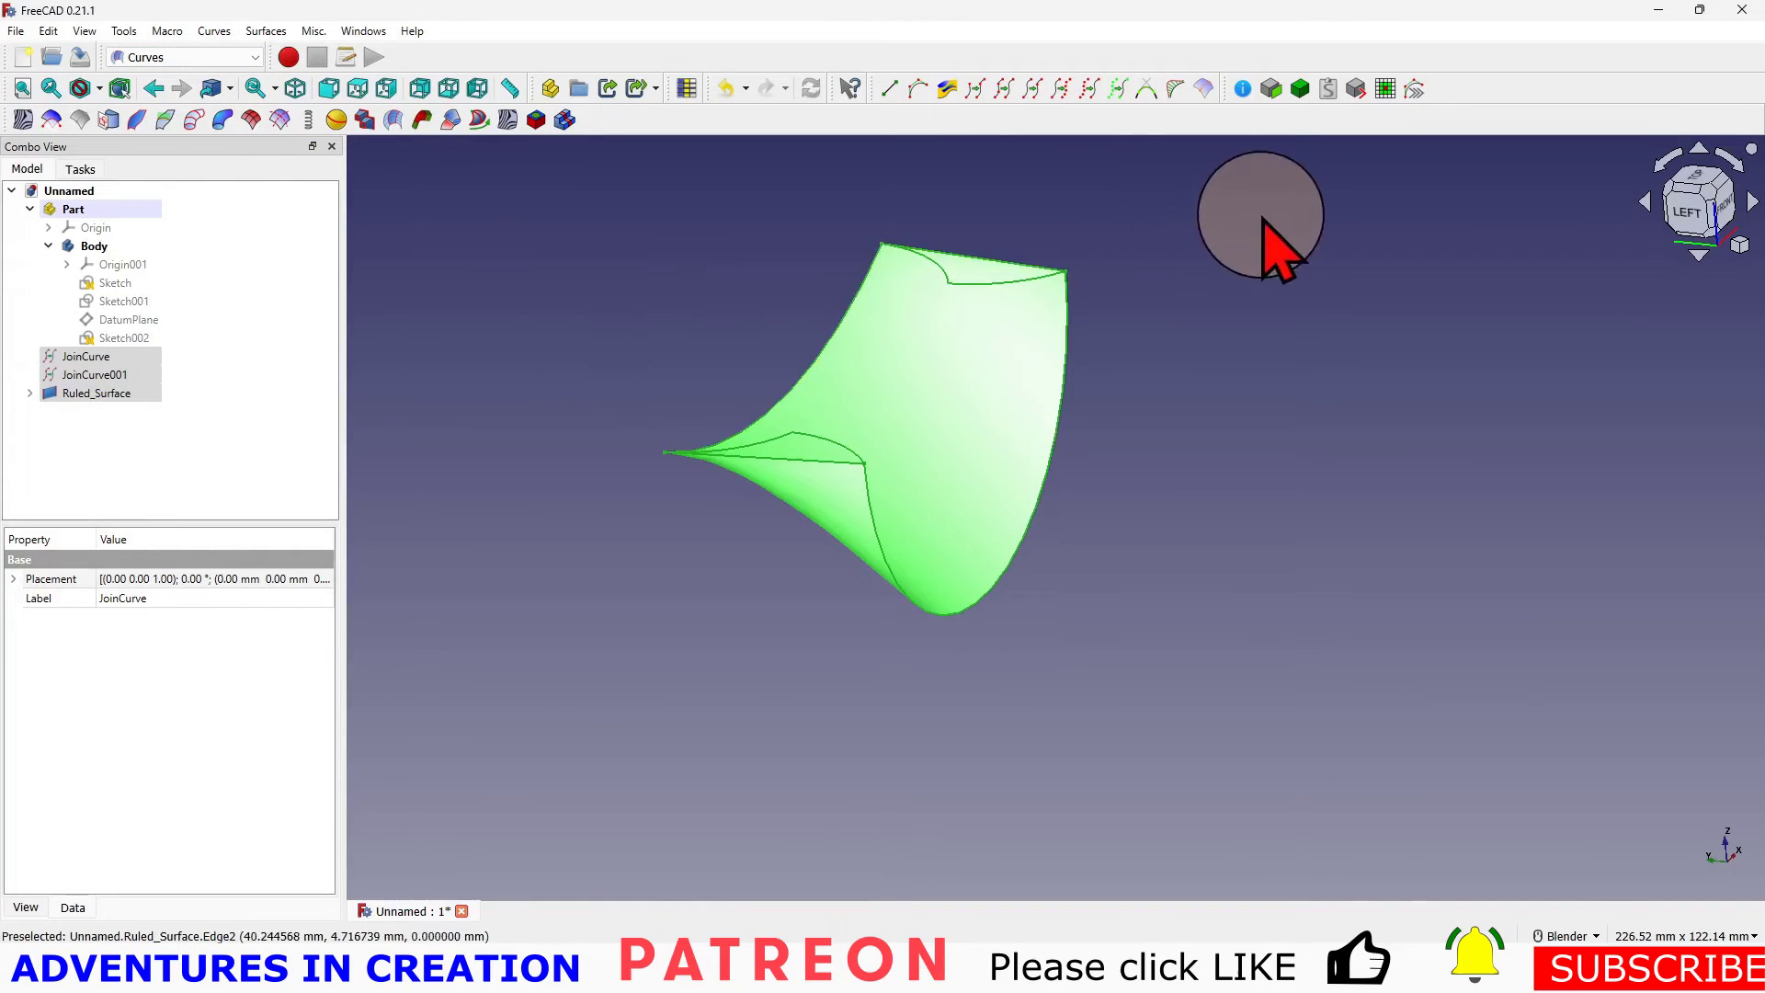
click(138, 120)
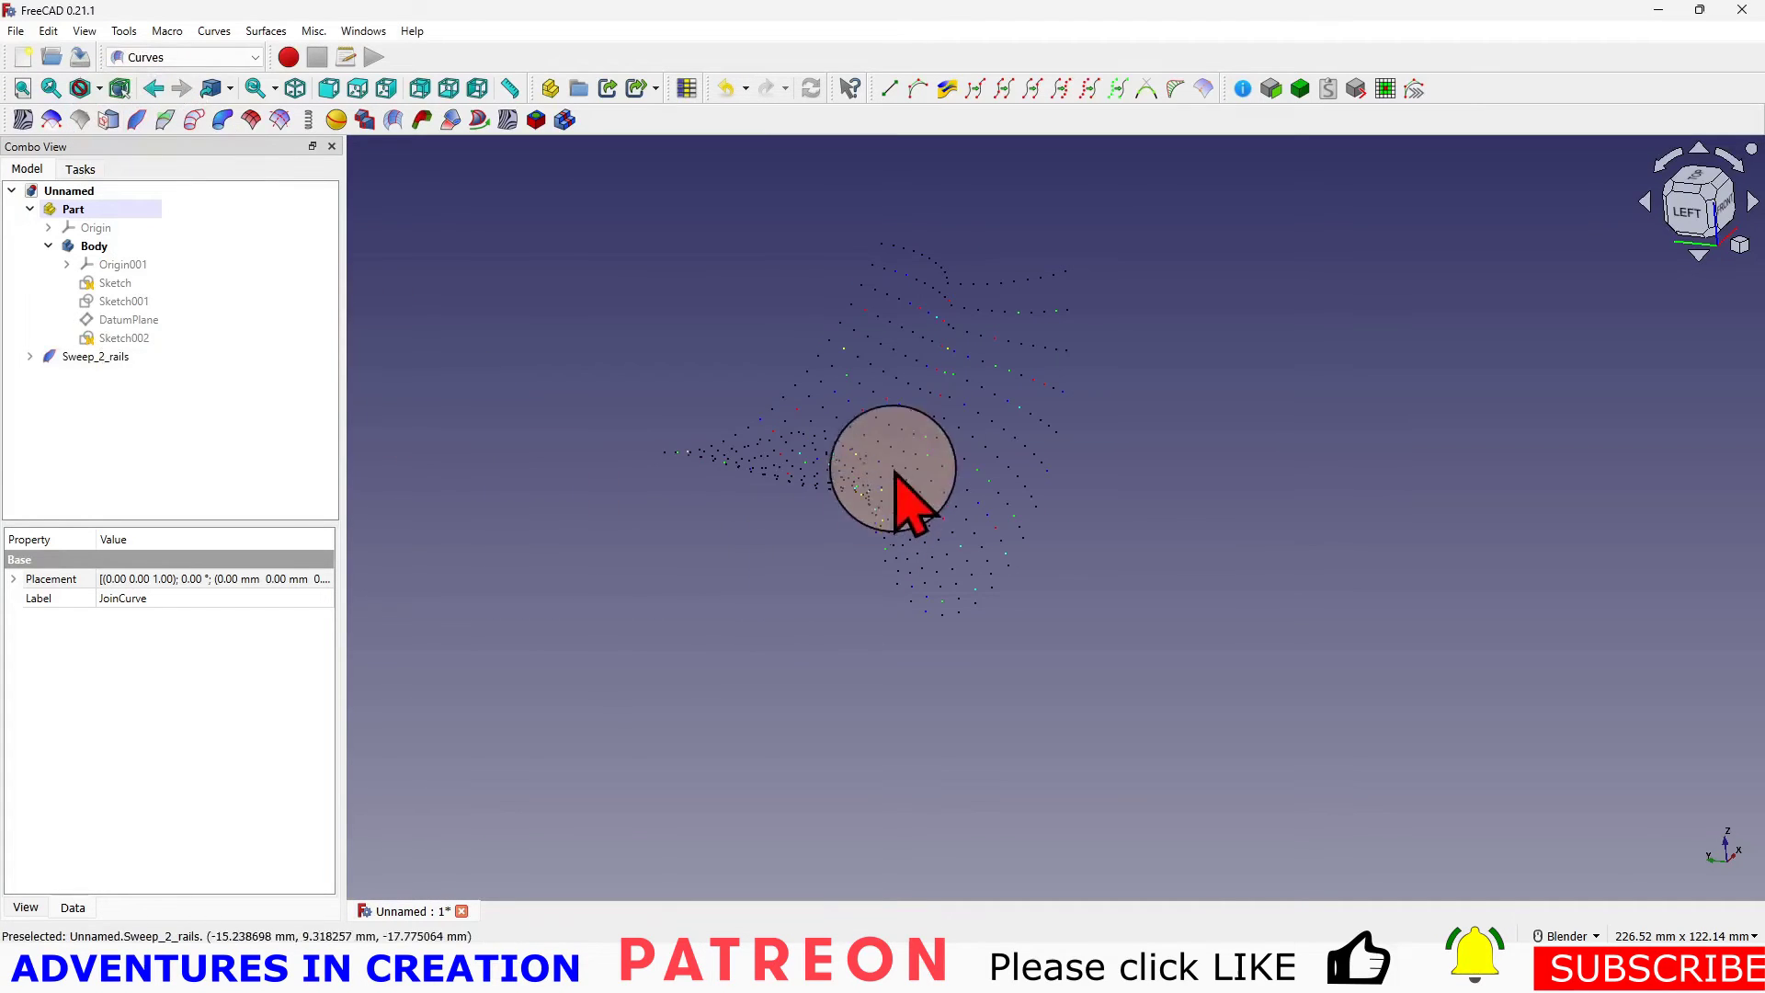
scroll(887, 401, up, 2)
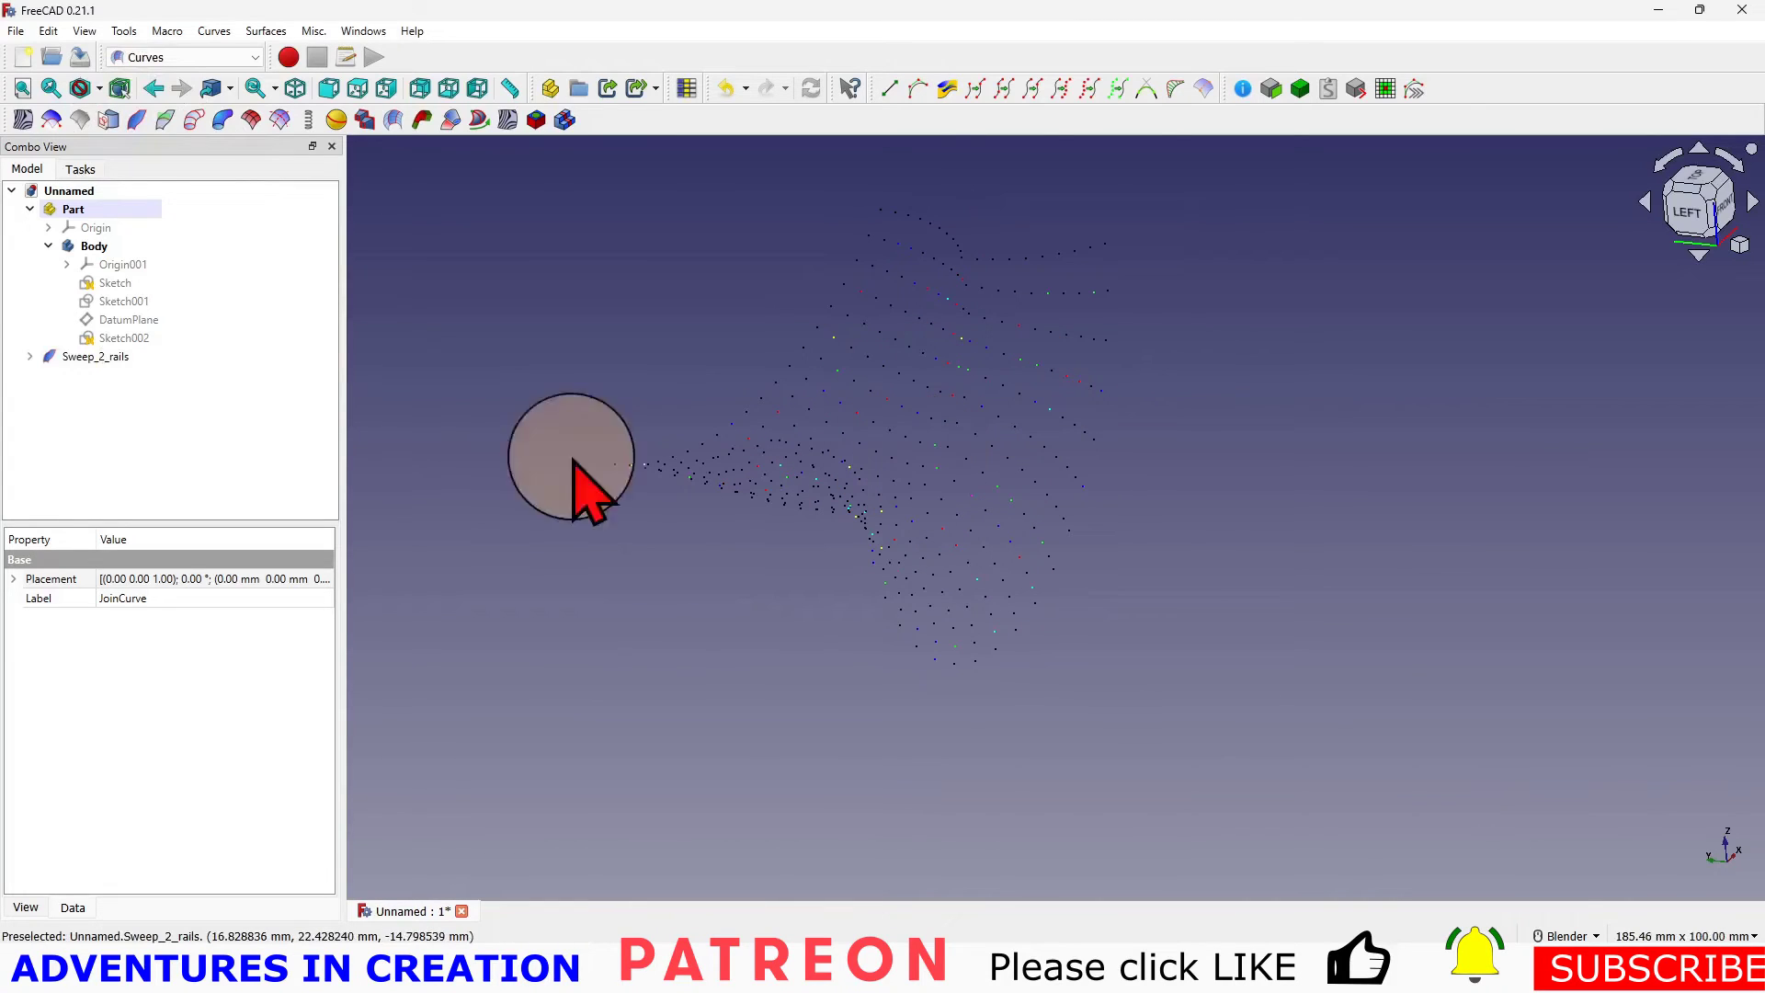
Approximate Sweep_2_rails into a smooth Approximation_Curve NURBS surface
click(97, 356)
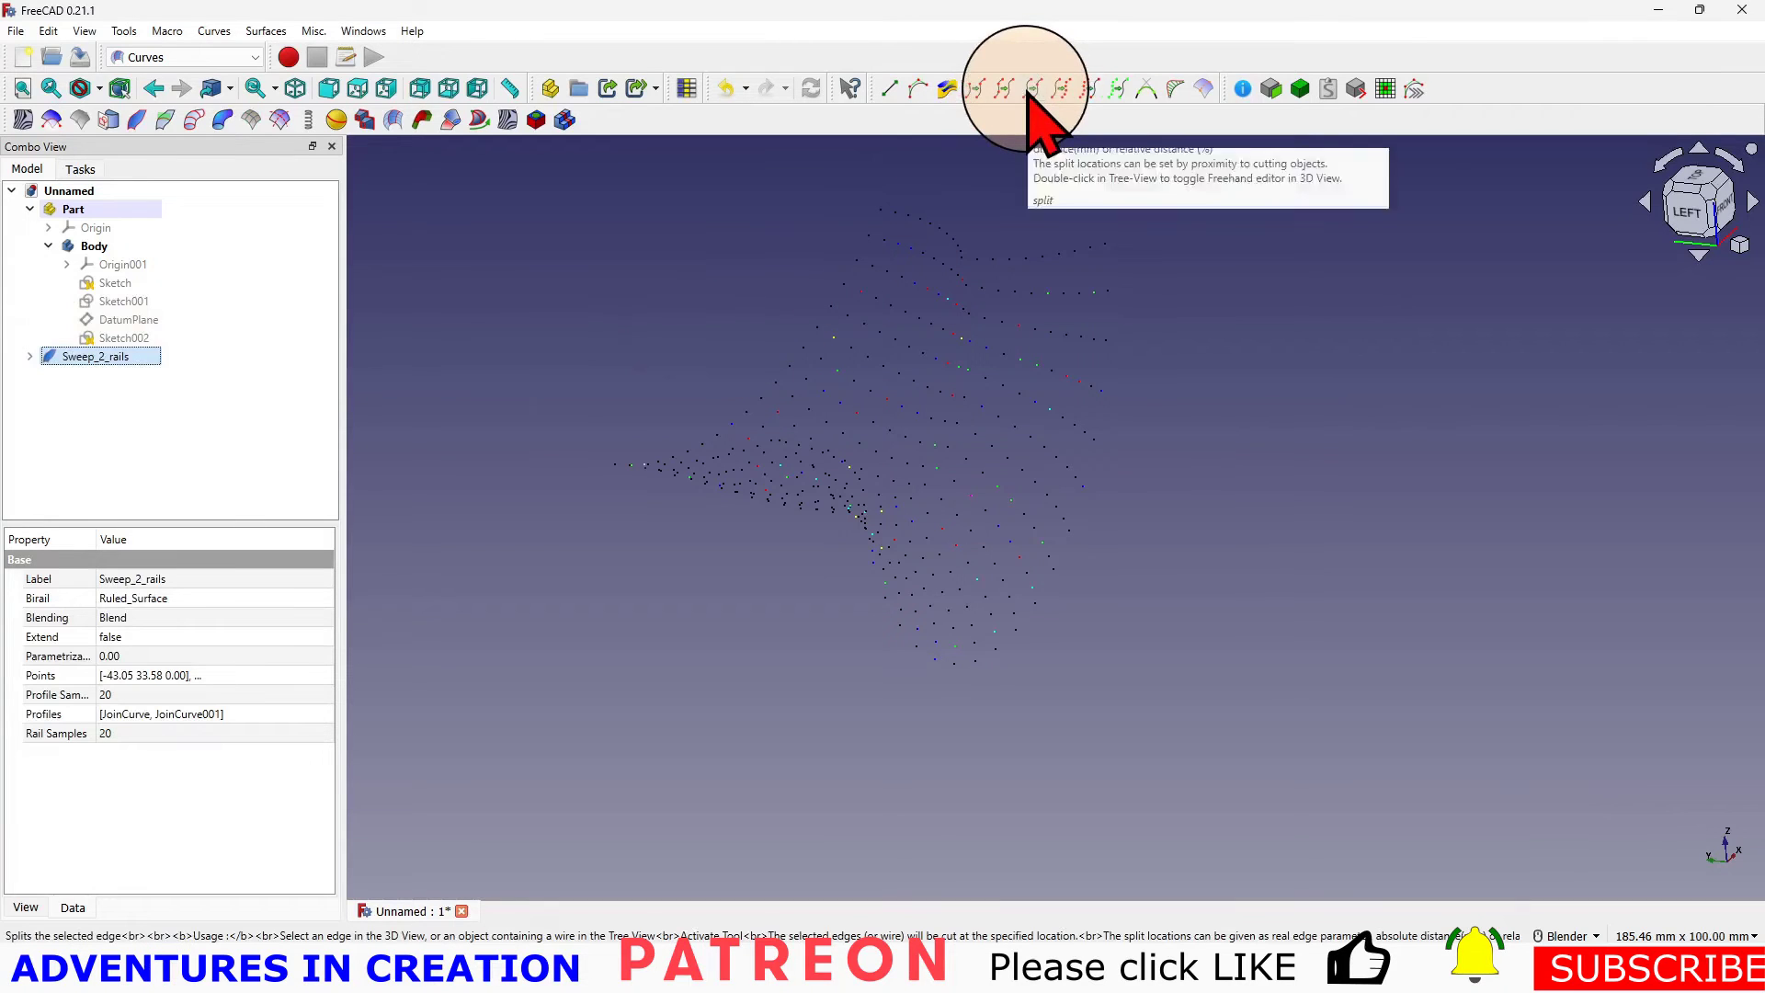
click(1091, 89)
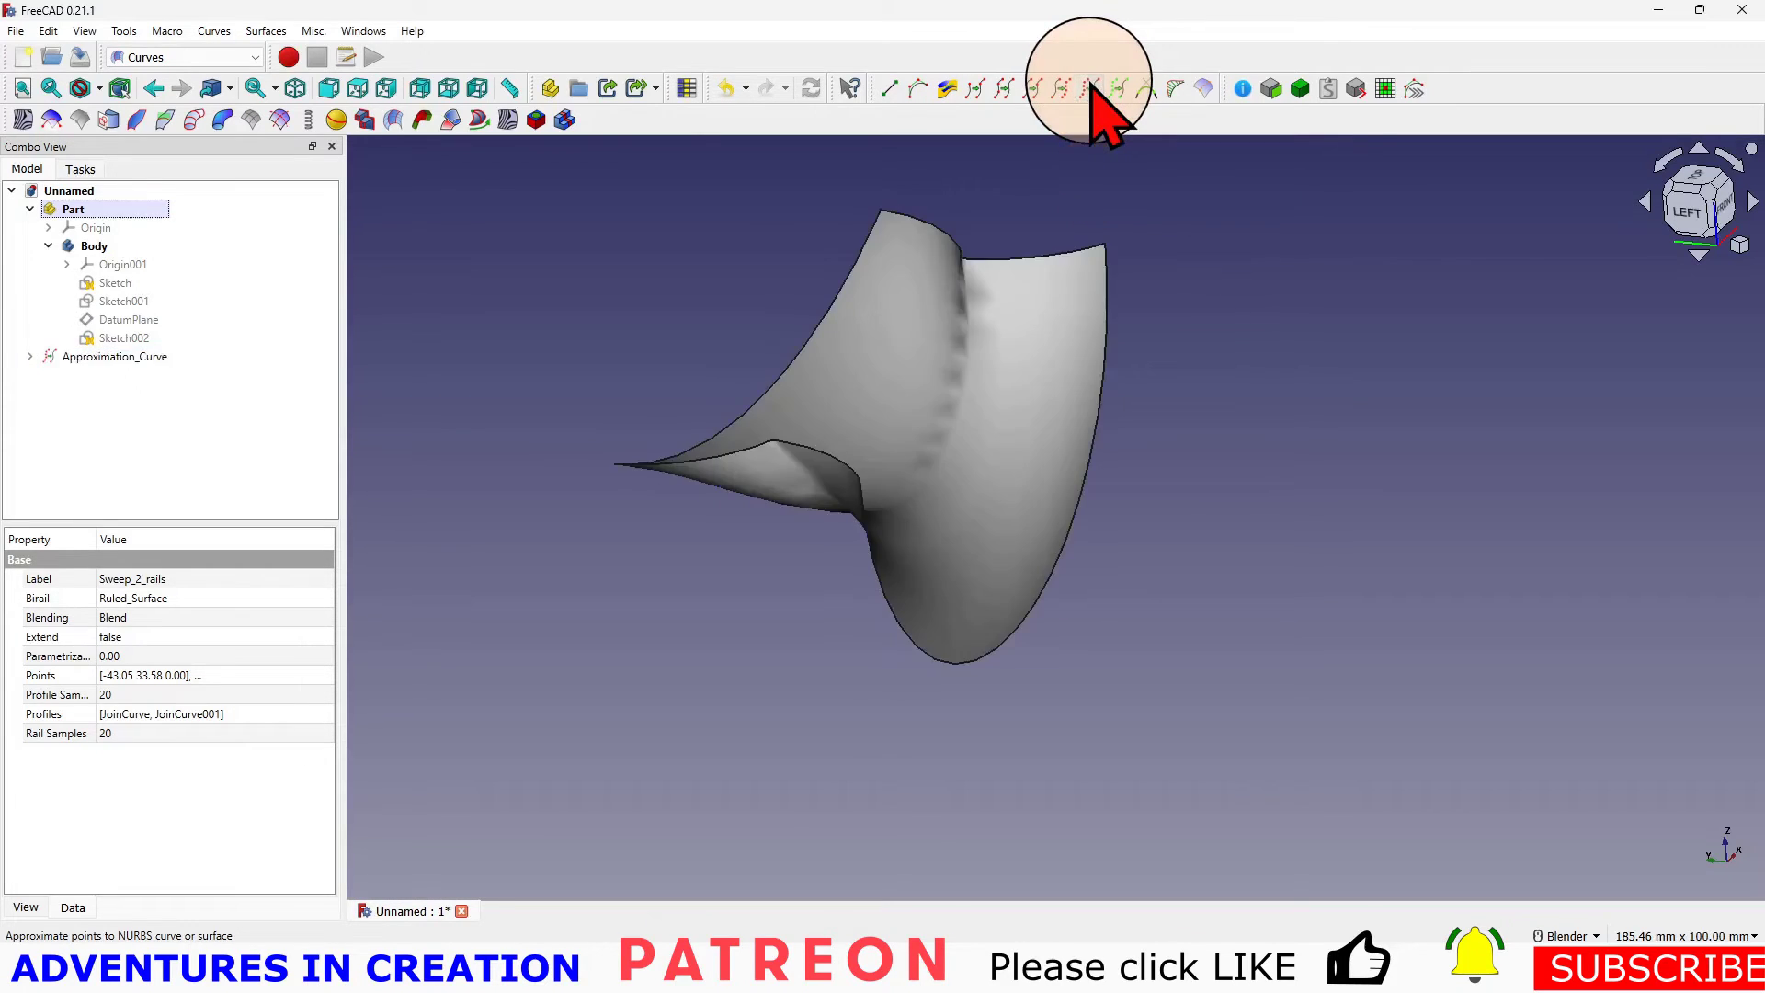
mouse_move(689, 625)
middle_down()
mouse_move(812, 582)
mouse_move(603, 575)
mouse_move(619, 610)
mouse_move(695, 619)
middle_up()
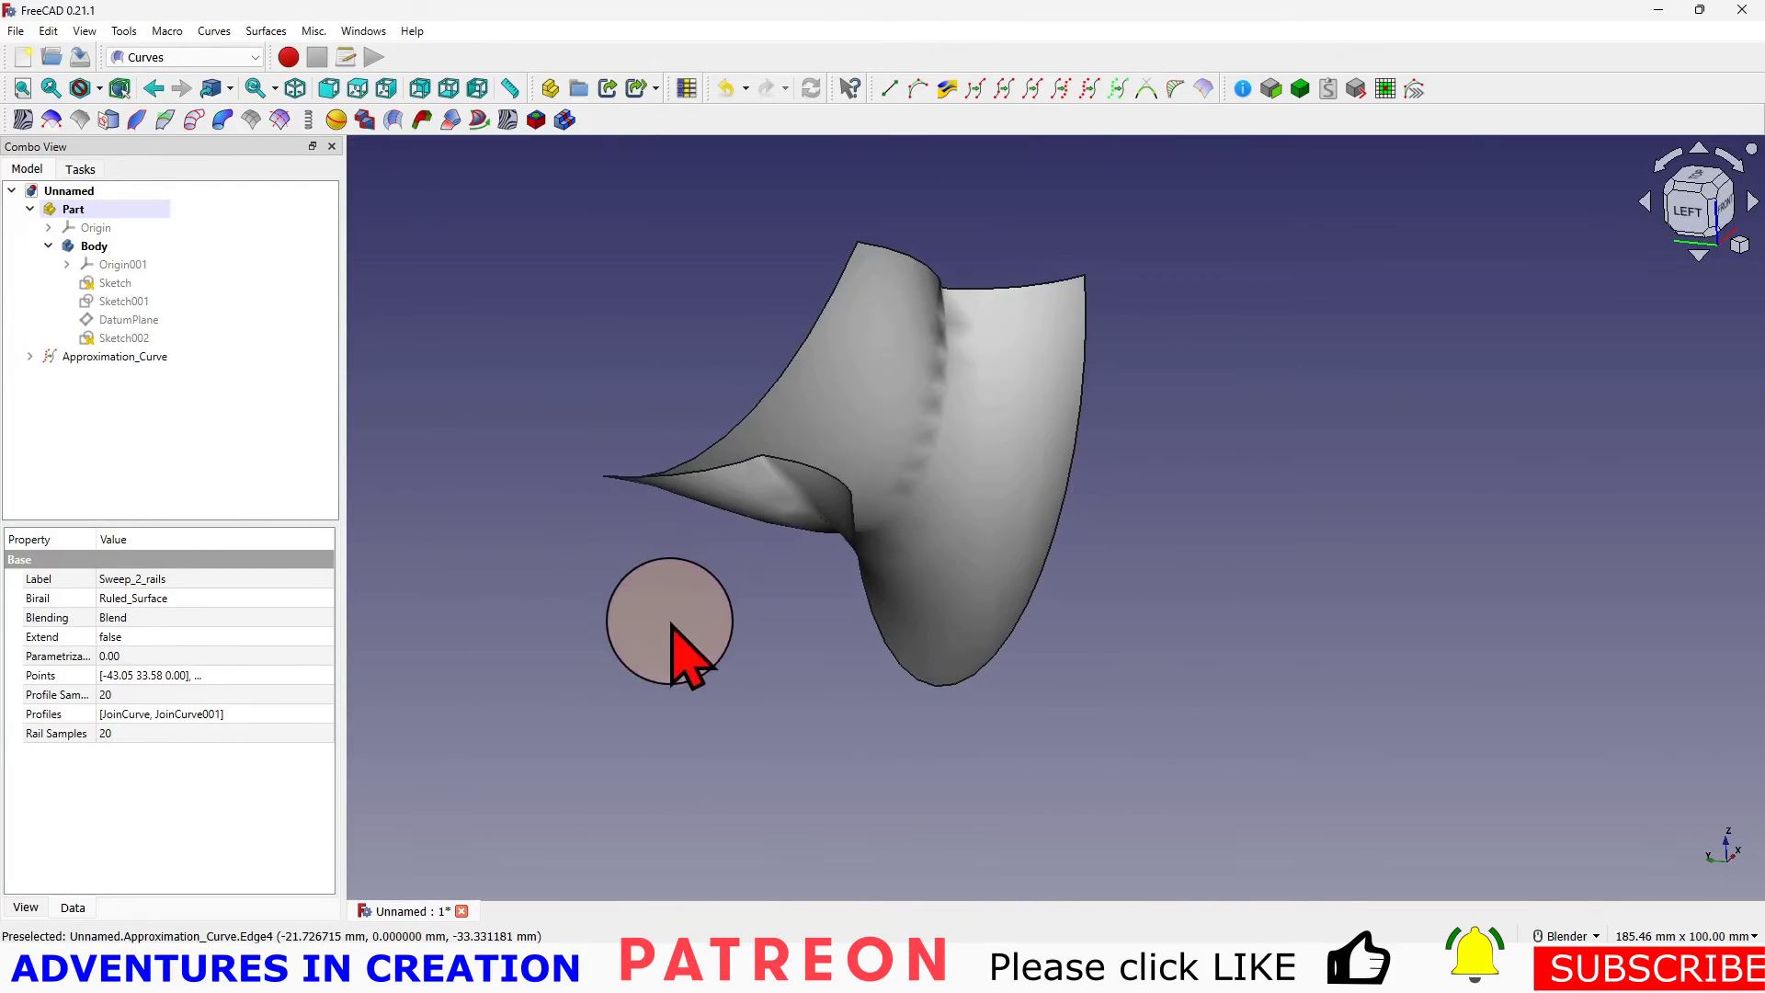
Apply a 2.20 mm Skin-mode 3D Offset to Approximation_Curve from the Part workbench
click(253, 58)
click(184, 295)
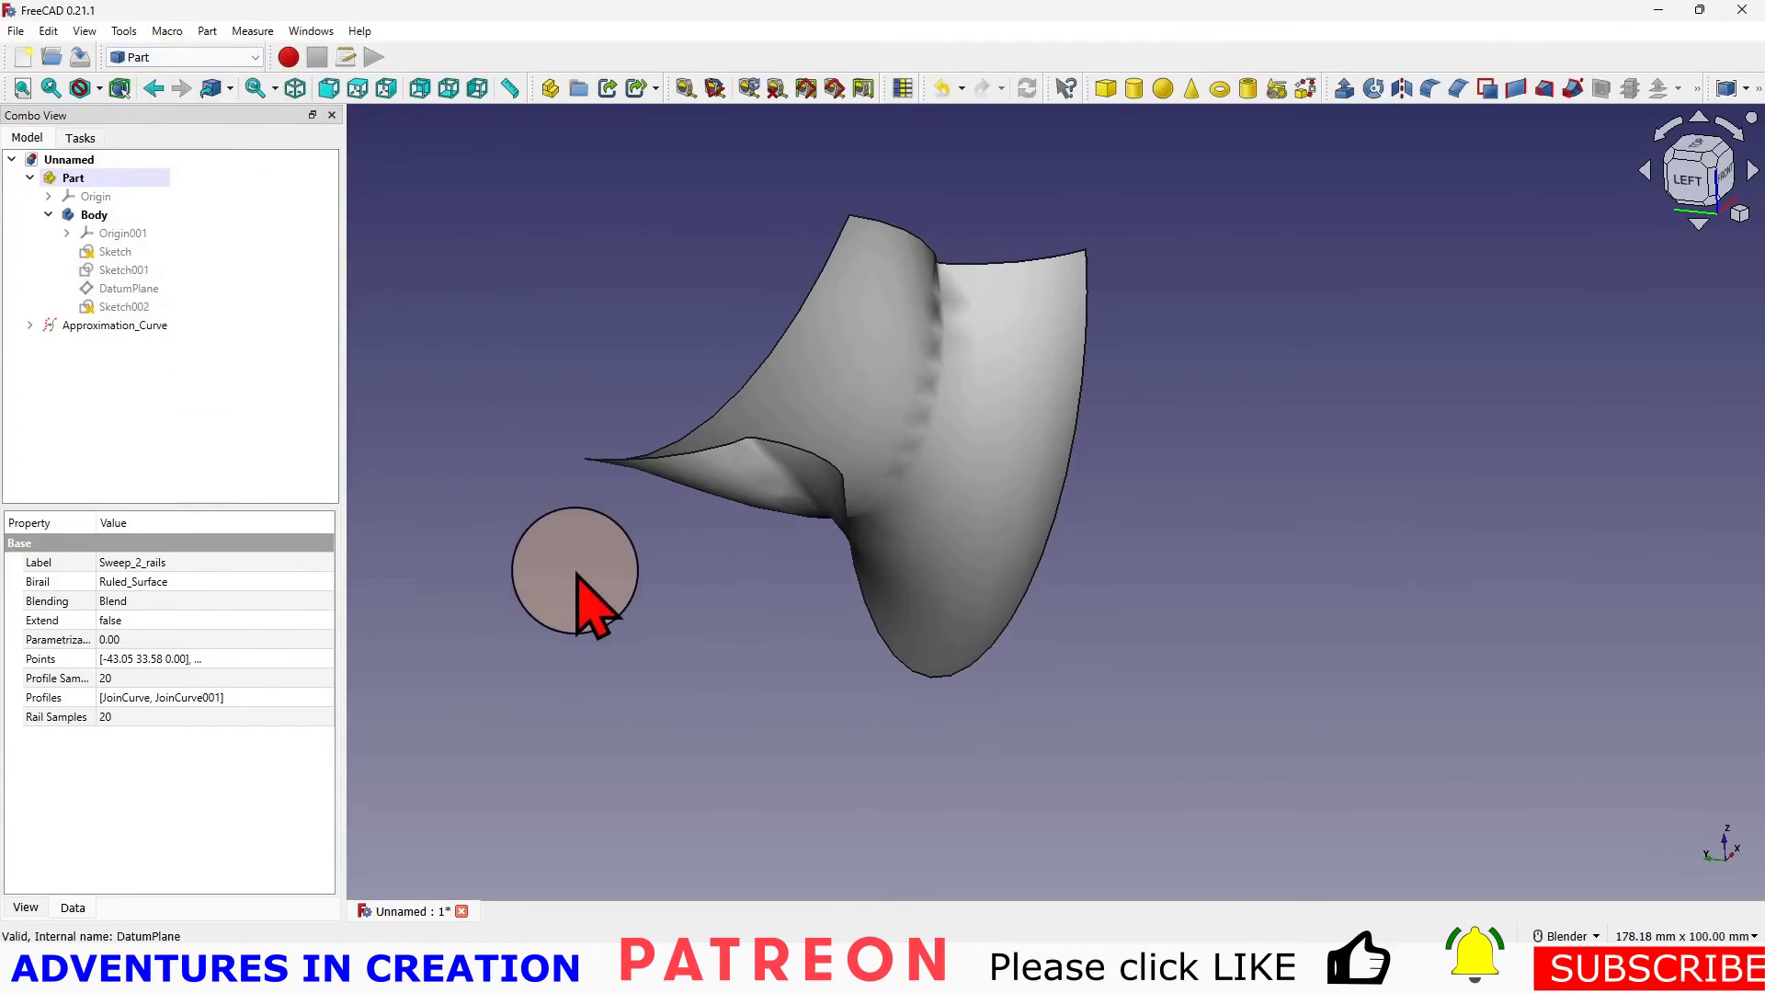
click(115, 327)
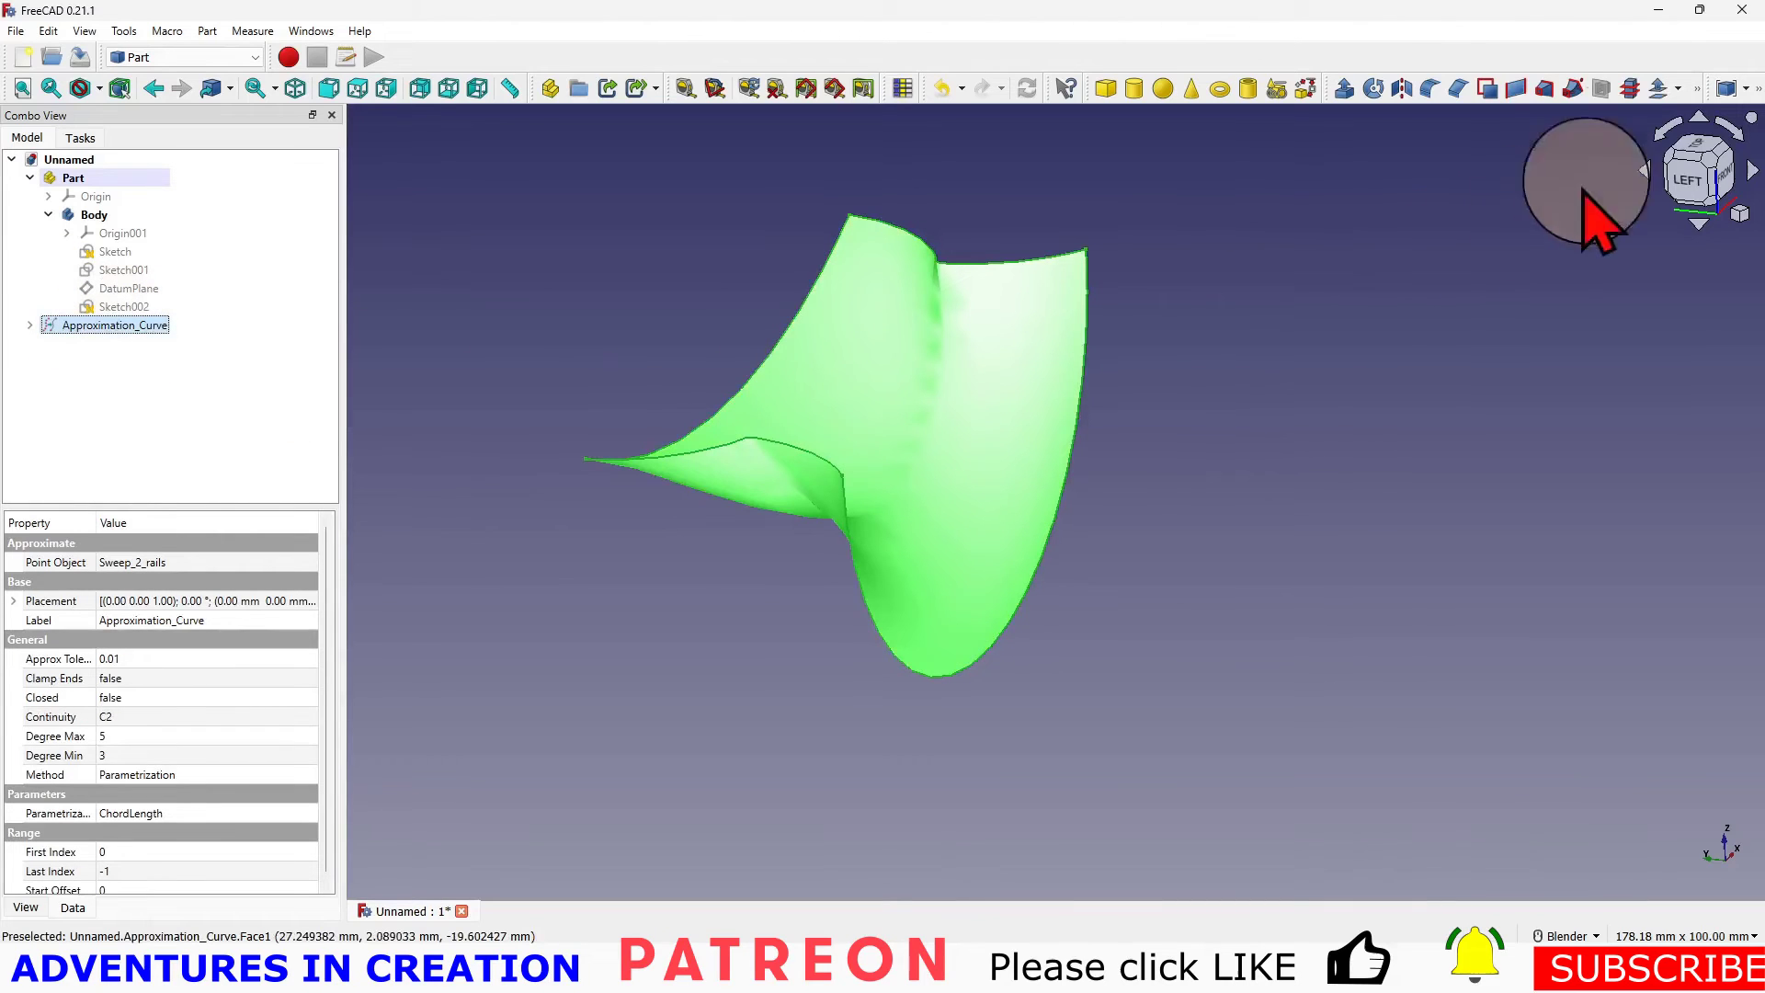
click(1660, 89)
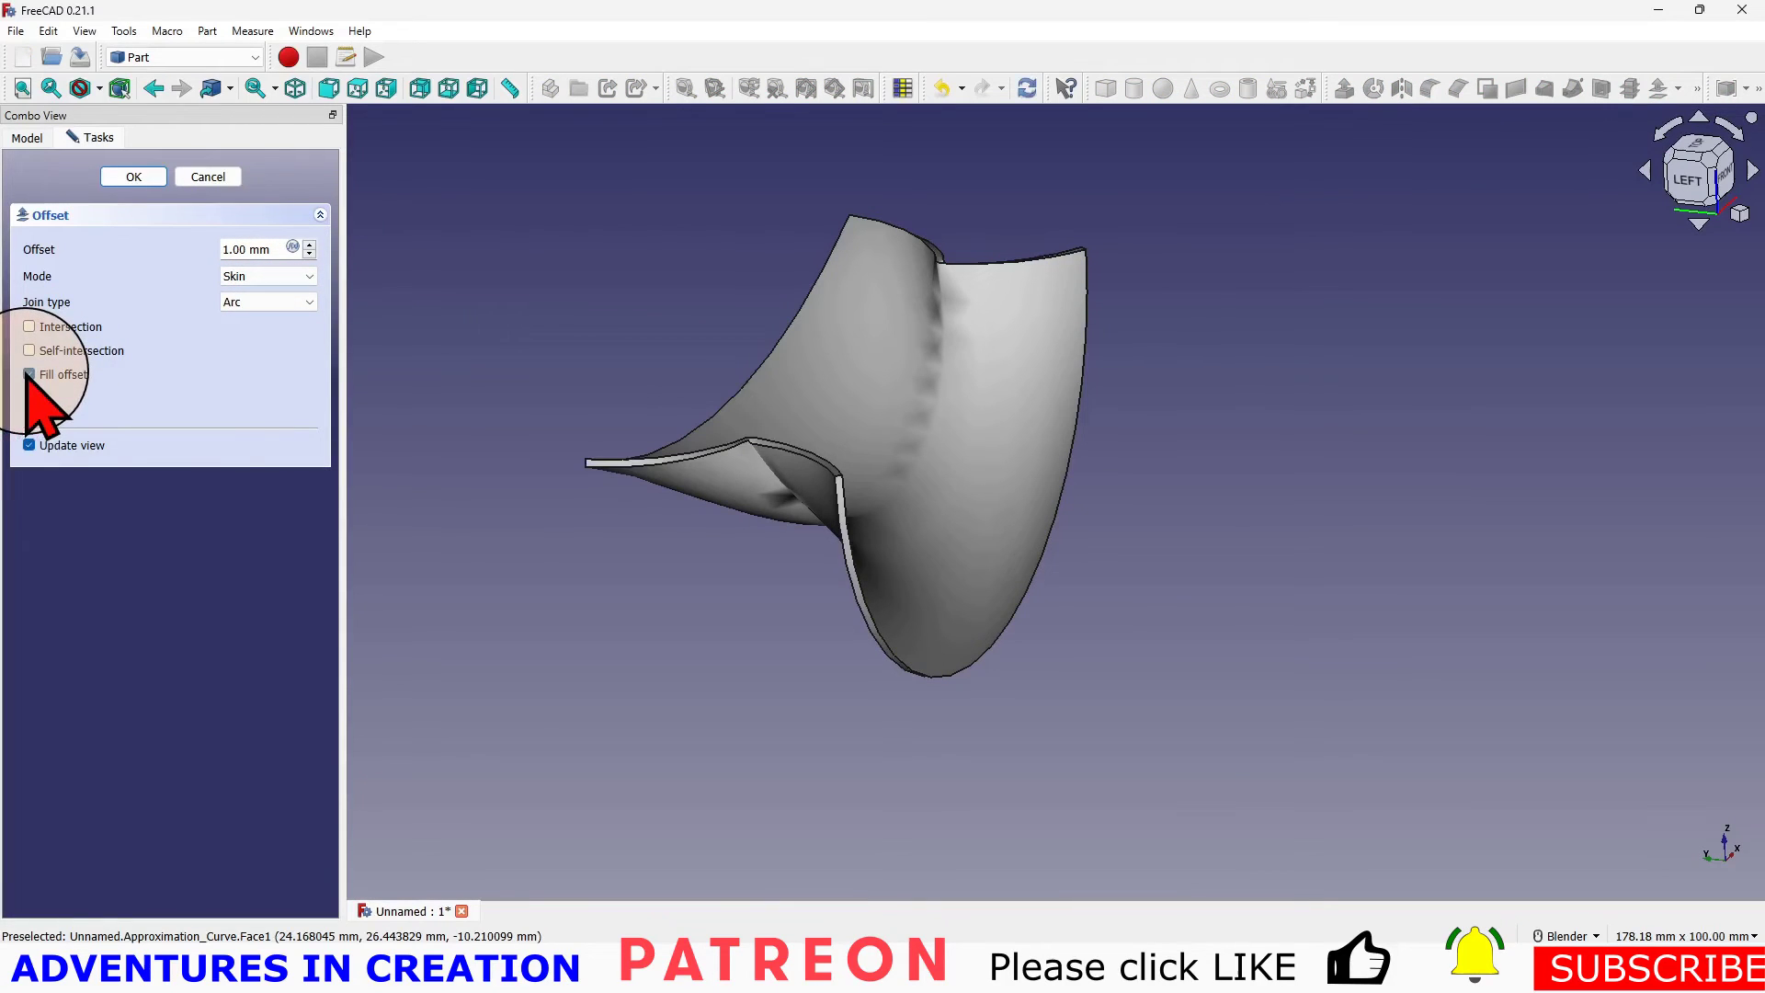
click(310, 246)
click(310, 246)
click(310, 245)
click(310, 245)
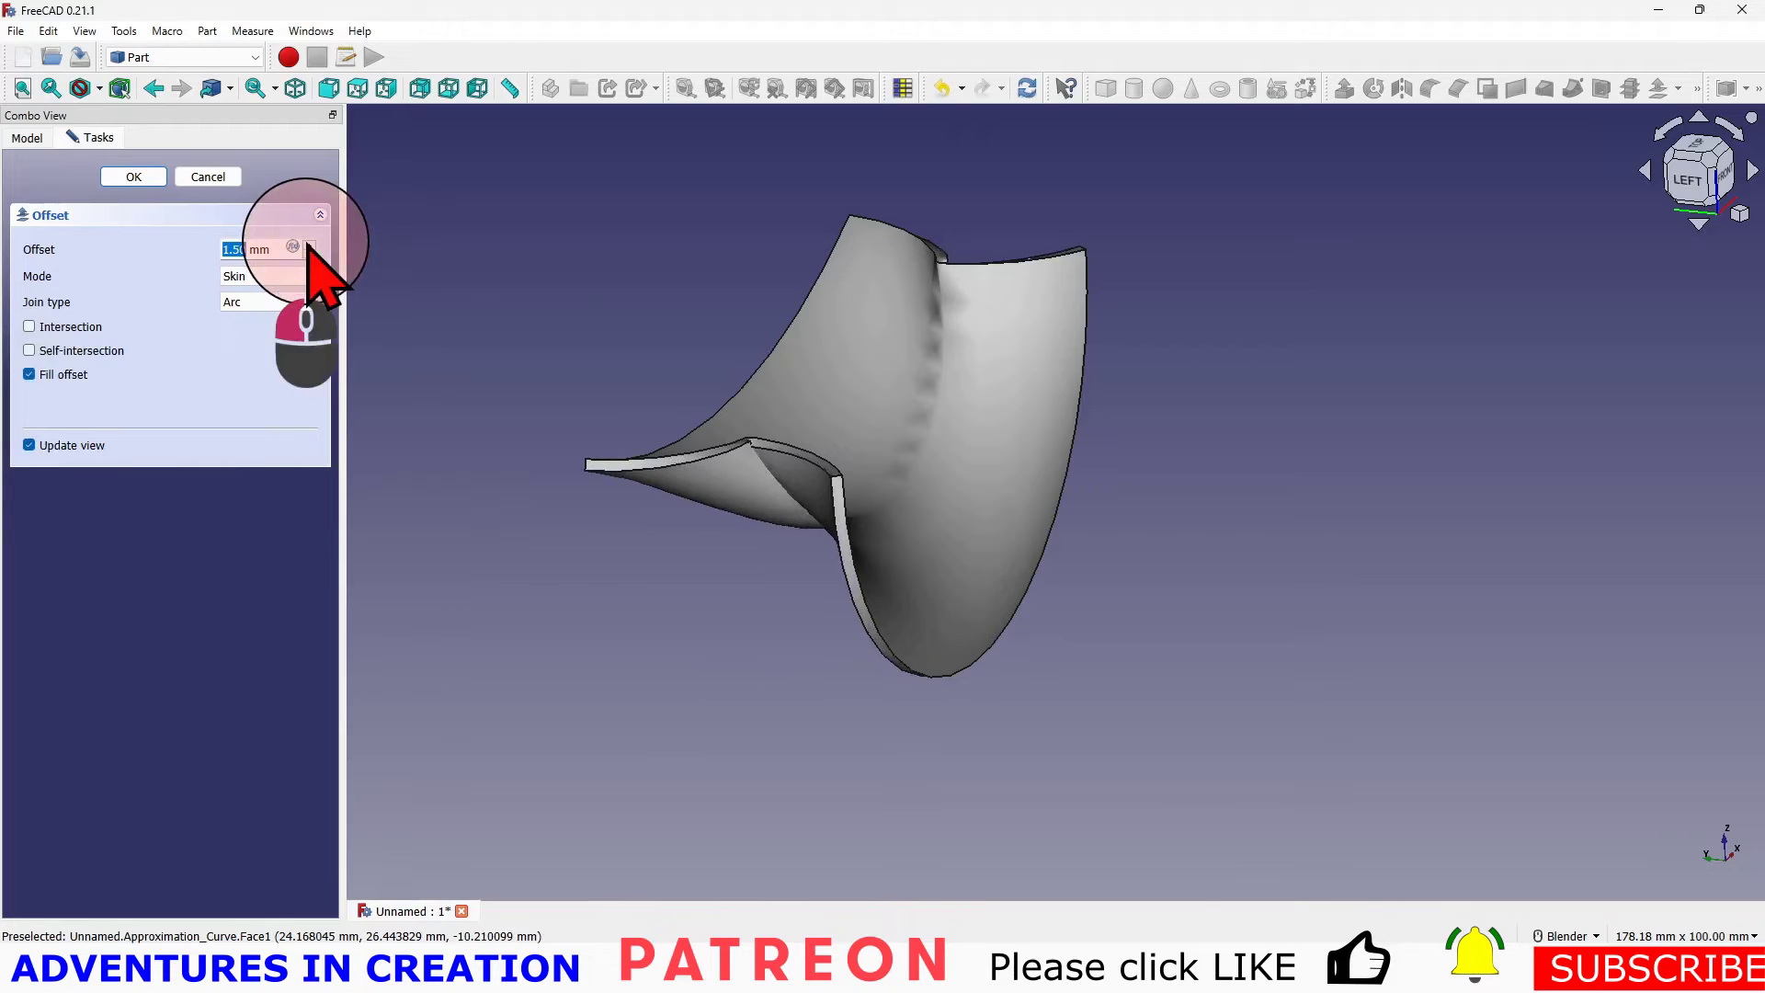
click(310, 245)
scroll(312, 248, up, 5)
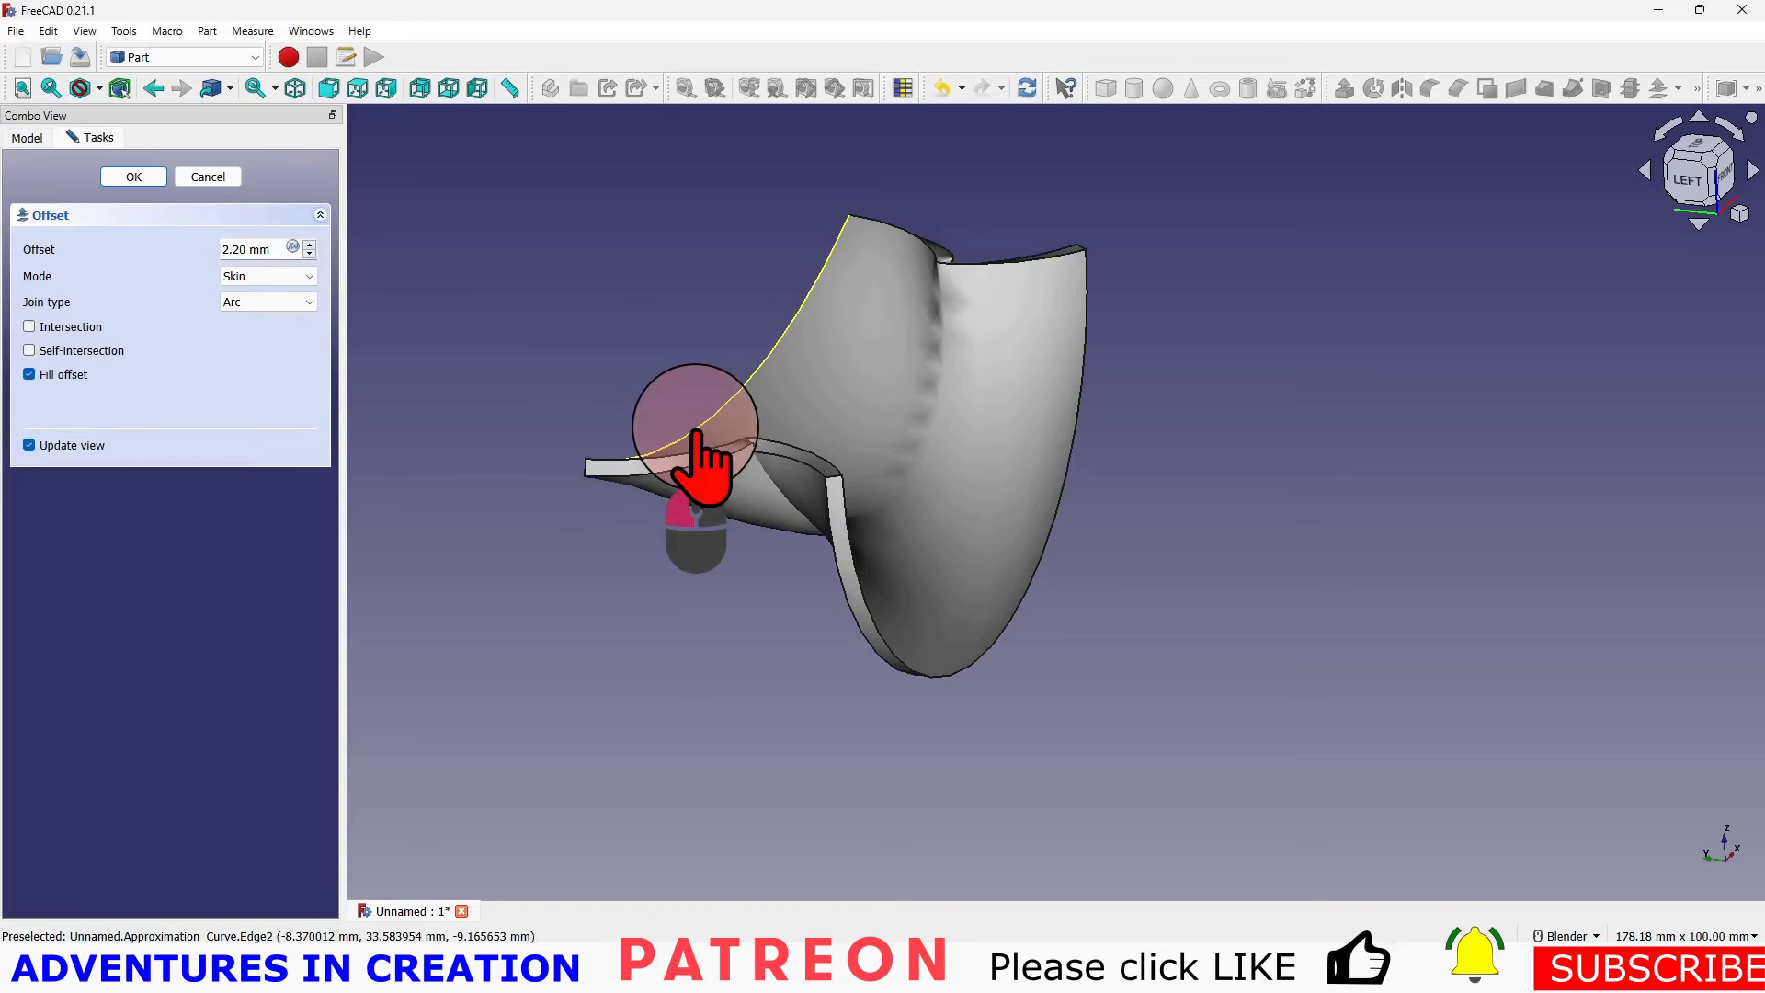
middle_drag(693, 426, 772, 344)
scroll(422, 500, down, 3)
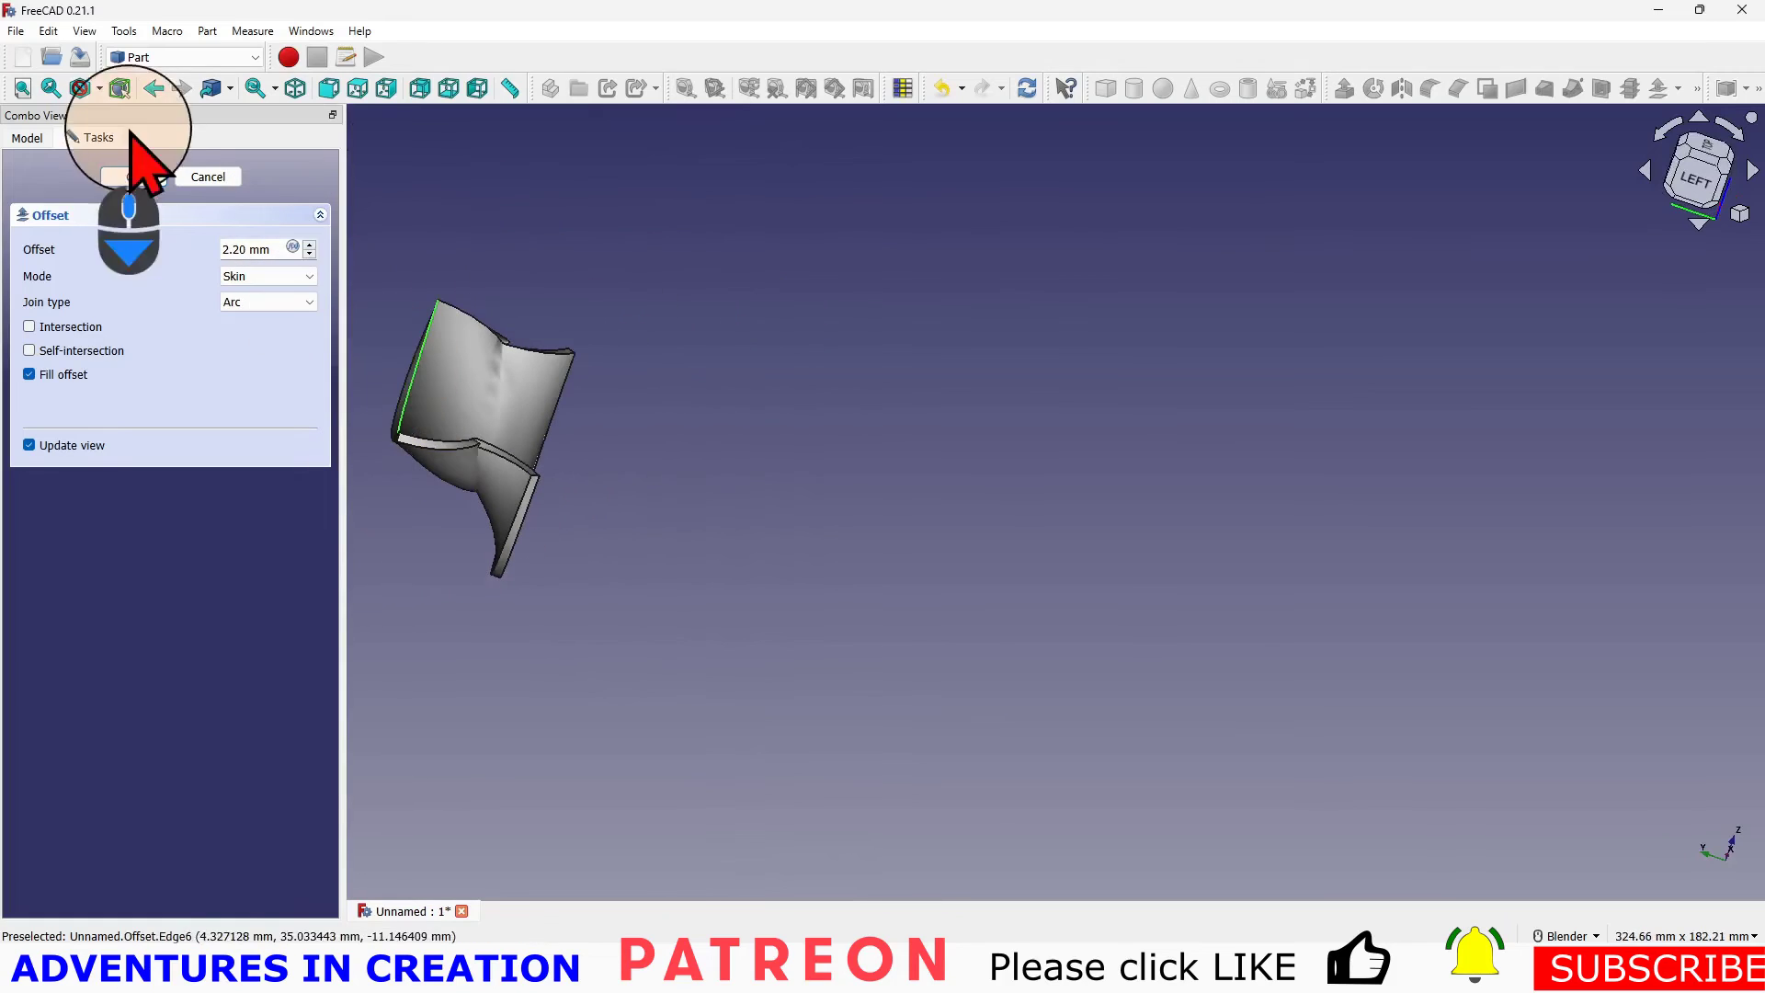
click(133, 177)
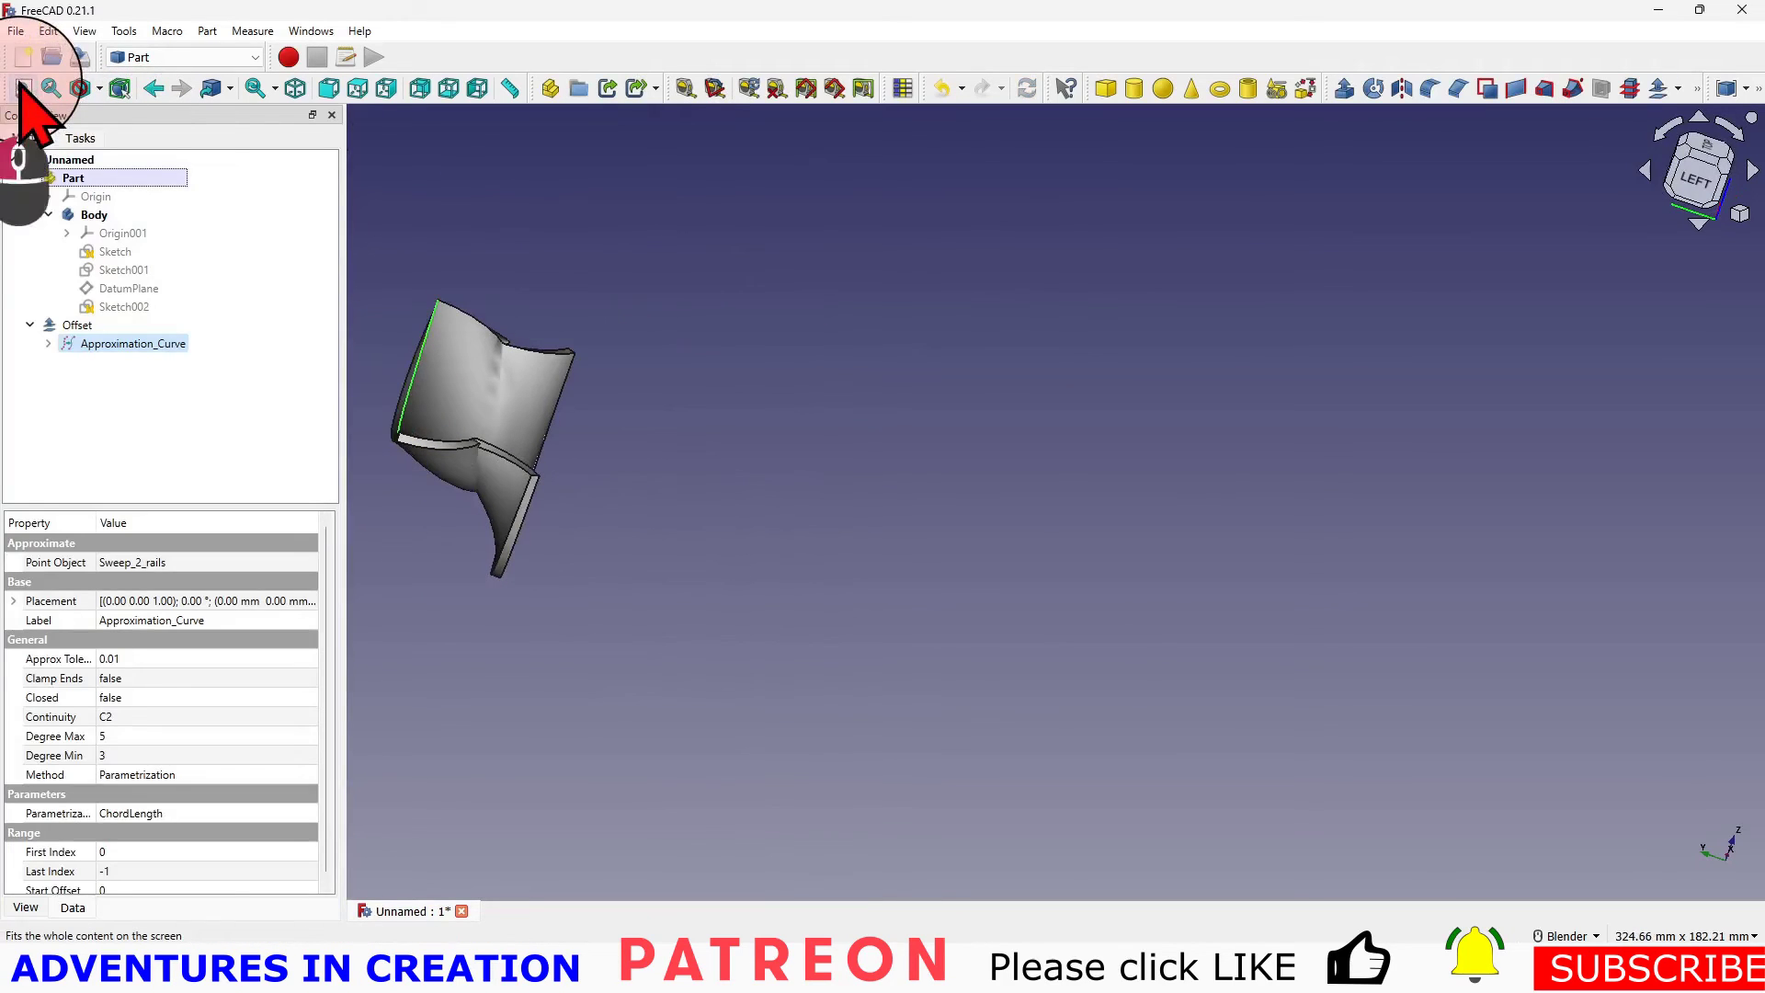
click(22, 87)
middle_drag(937, 528, 681, 432)
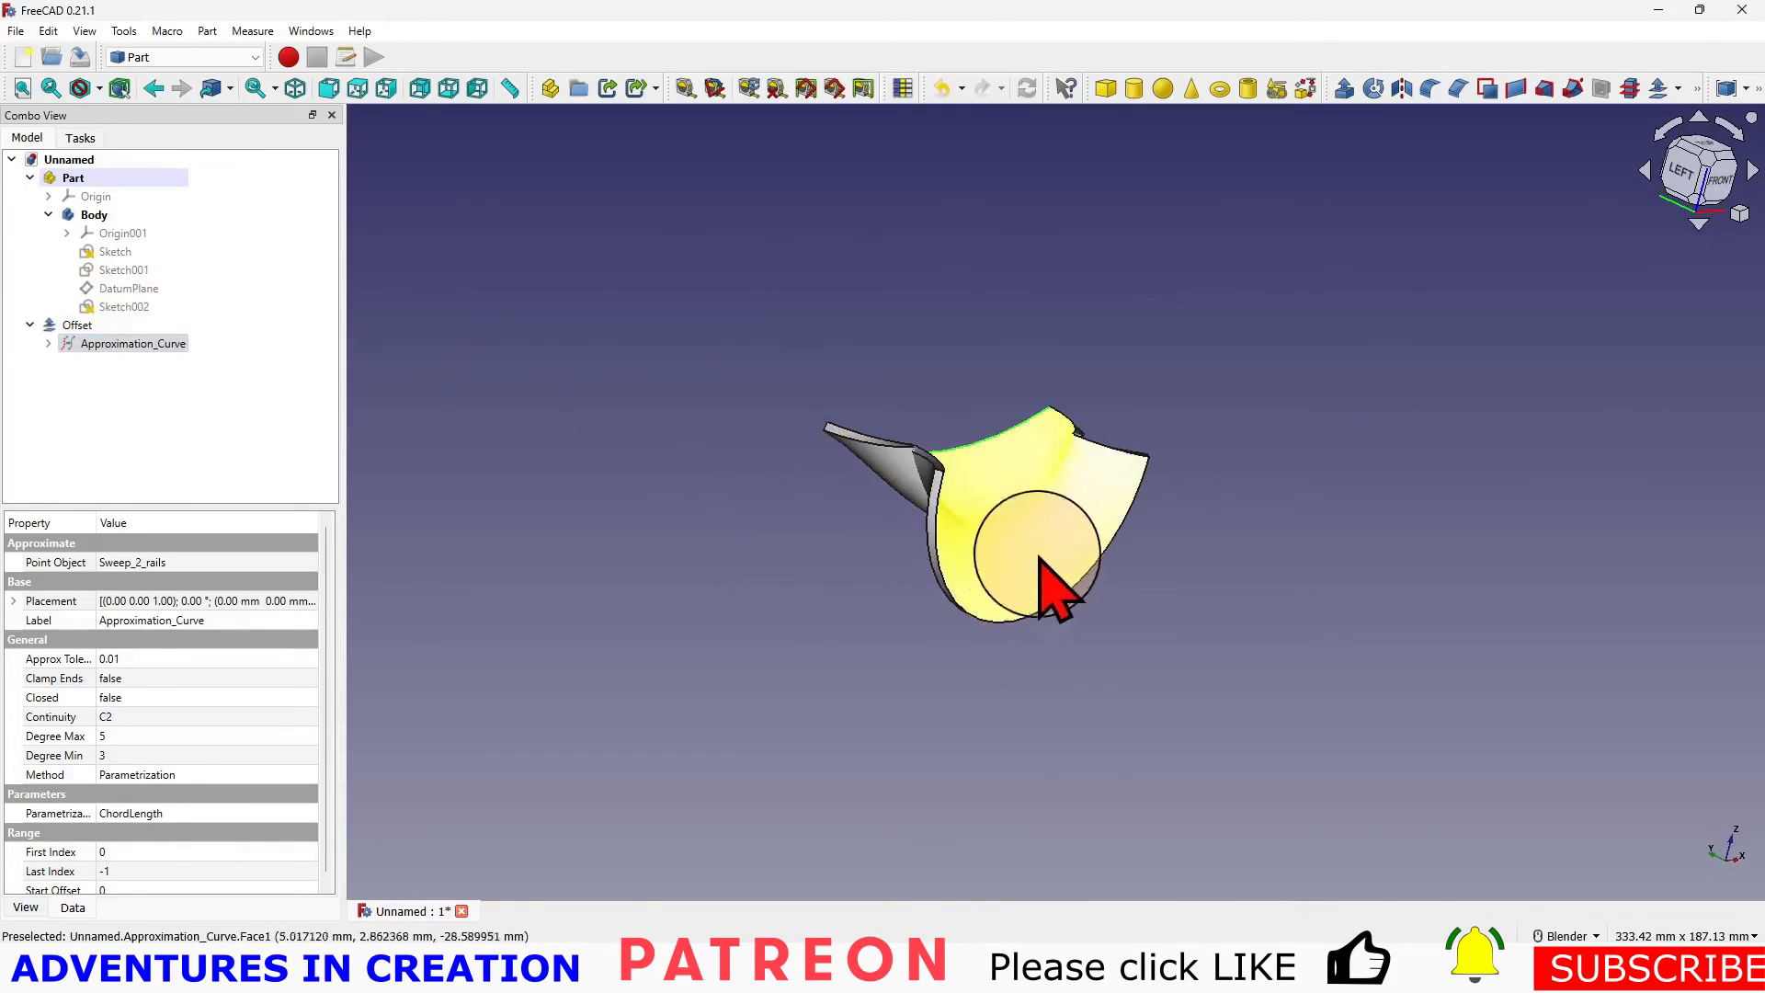
click(743, 726)
middle_drag(746, 731, 1101, 541)
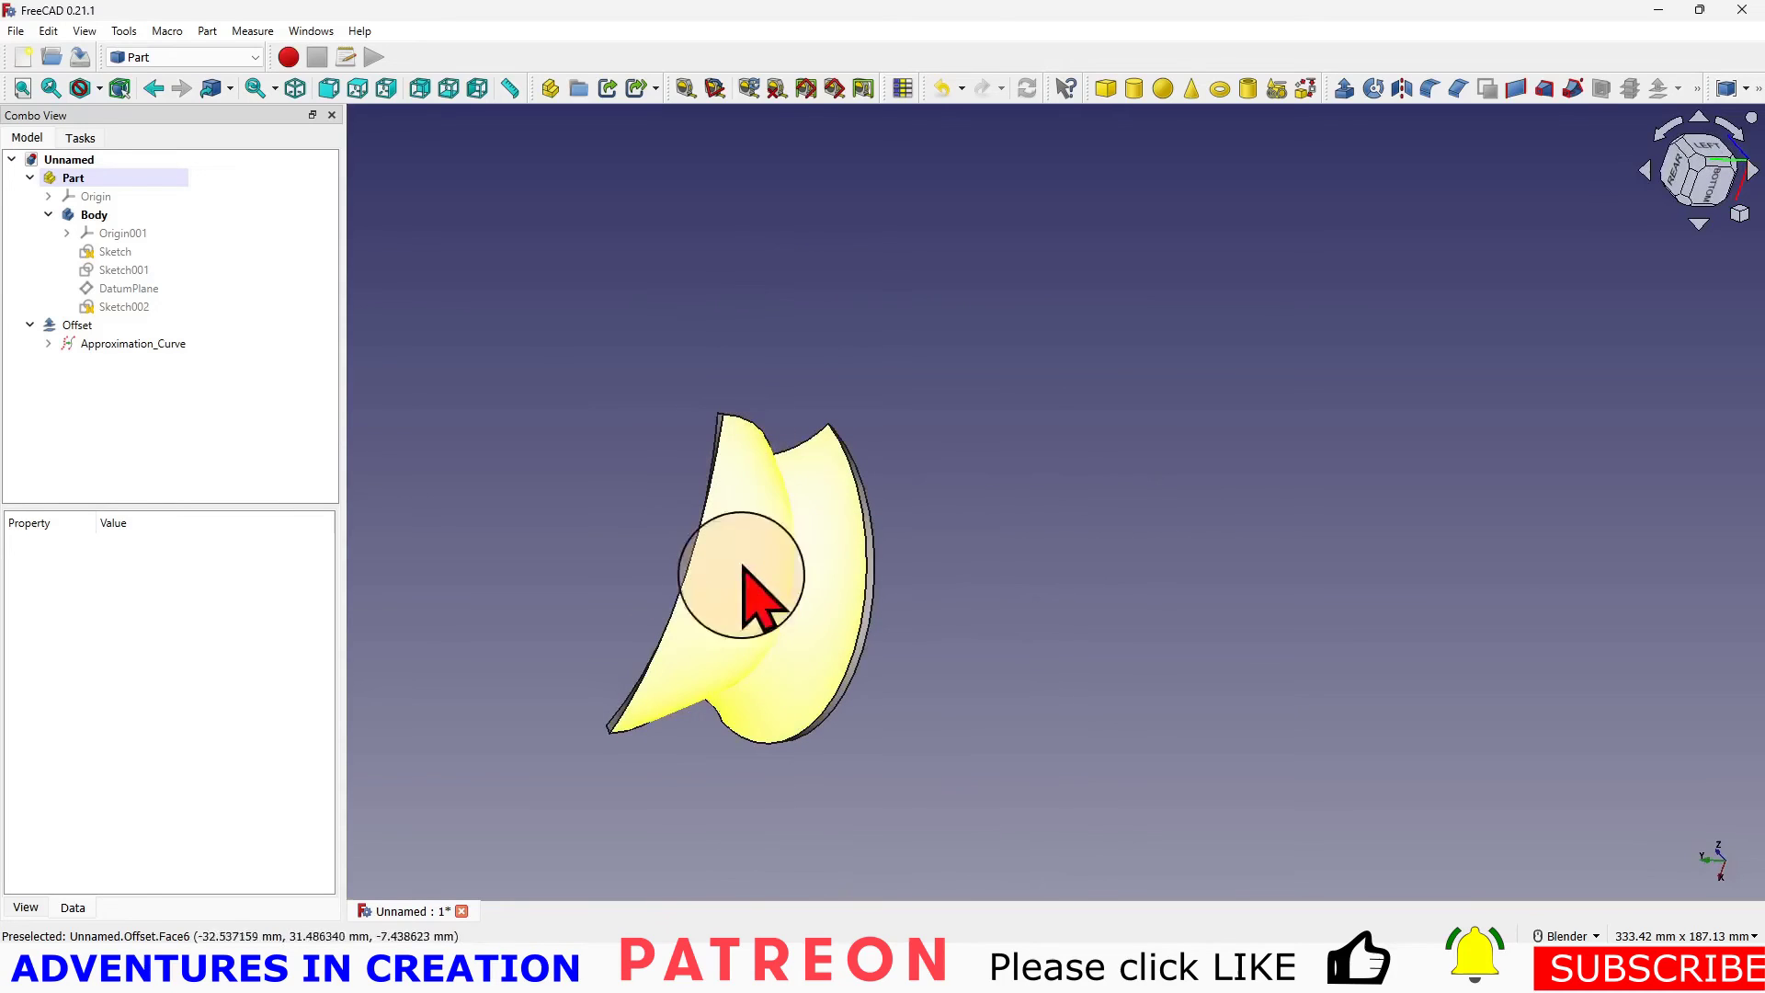
middle_drag(1058, 624, 1024, 760)
scroll(701, 225, up, 10)
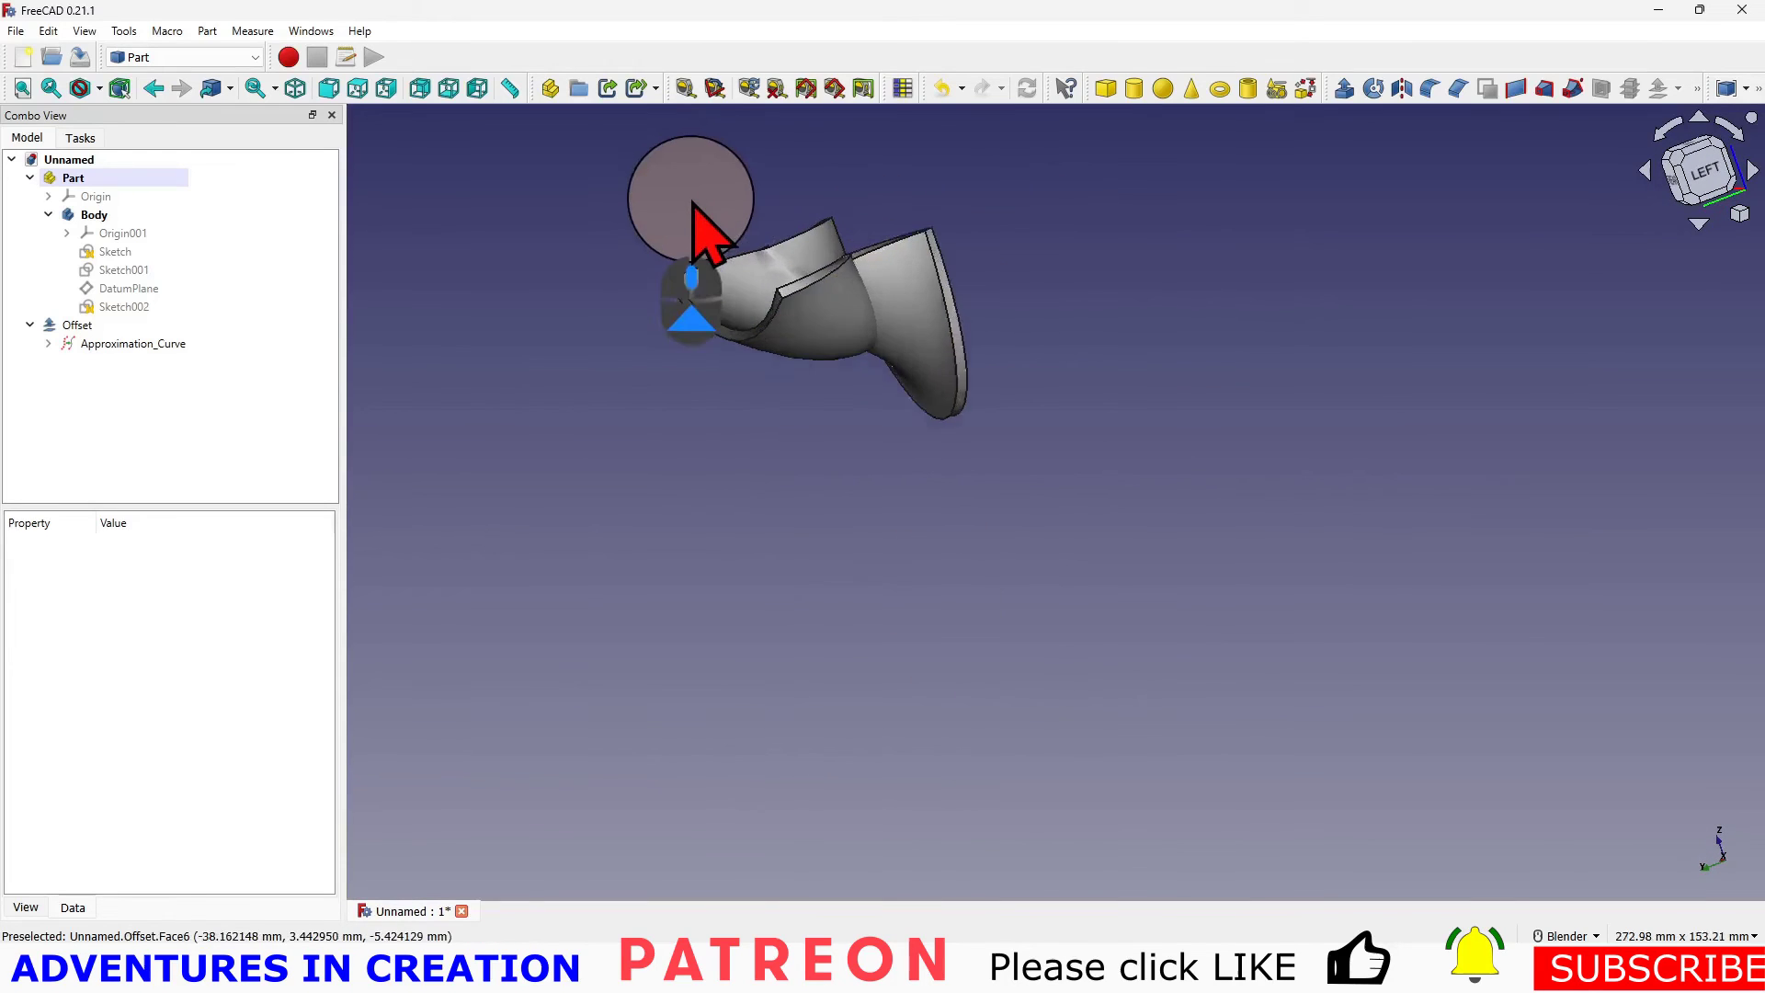
middle_drag(1020, 459, 1497, 462)
scroll(1016, 496, down, 5)
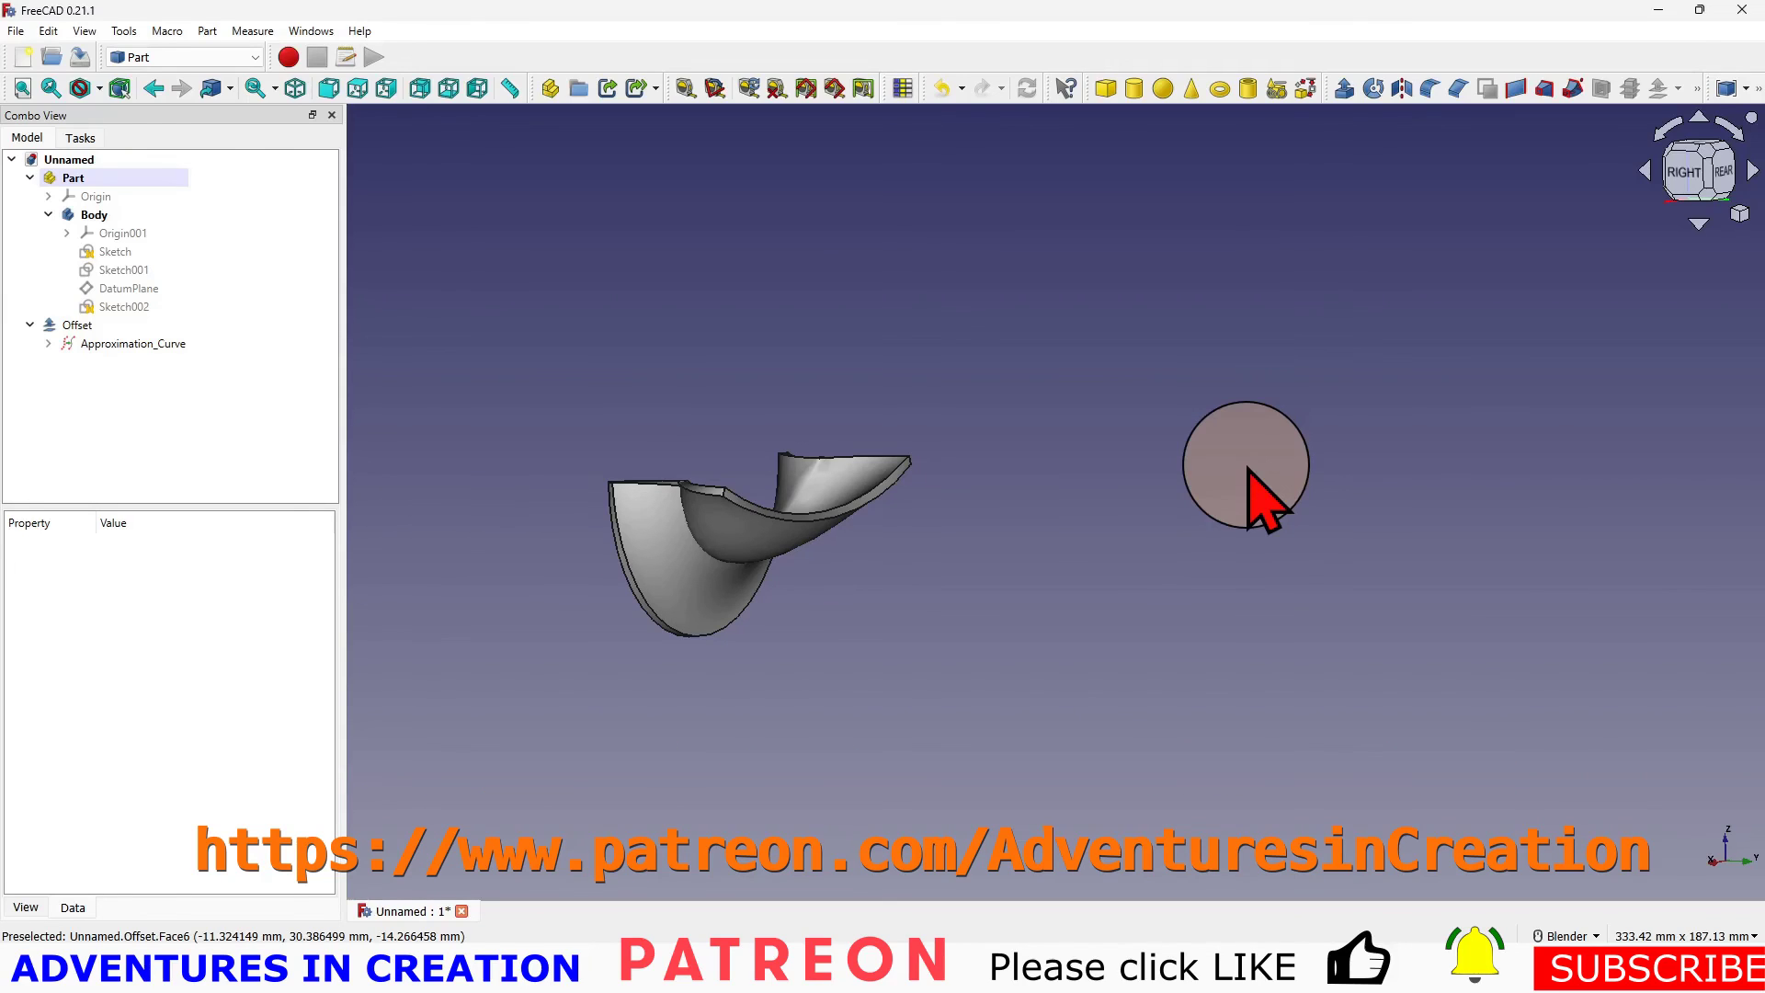
scroll(1011, 589, up, 2)
scroll(788, 638, down, 2)
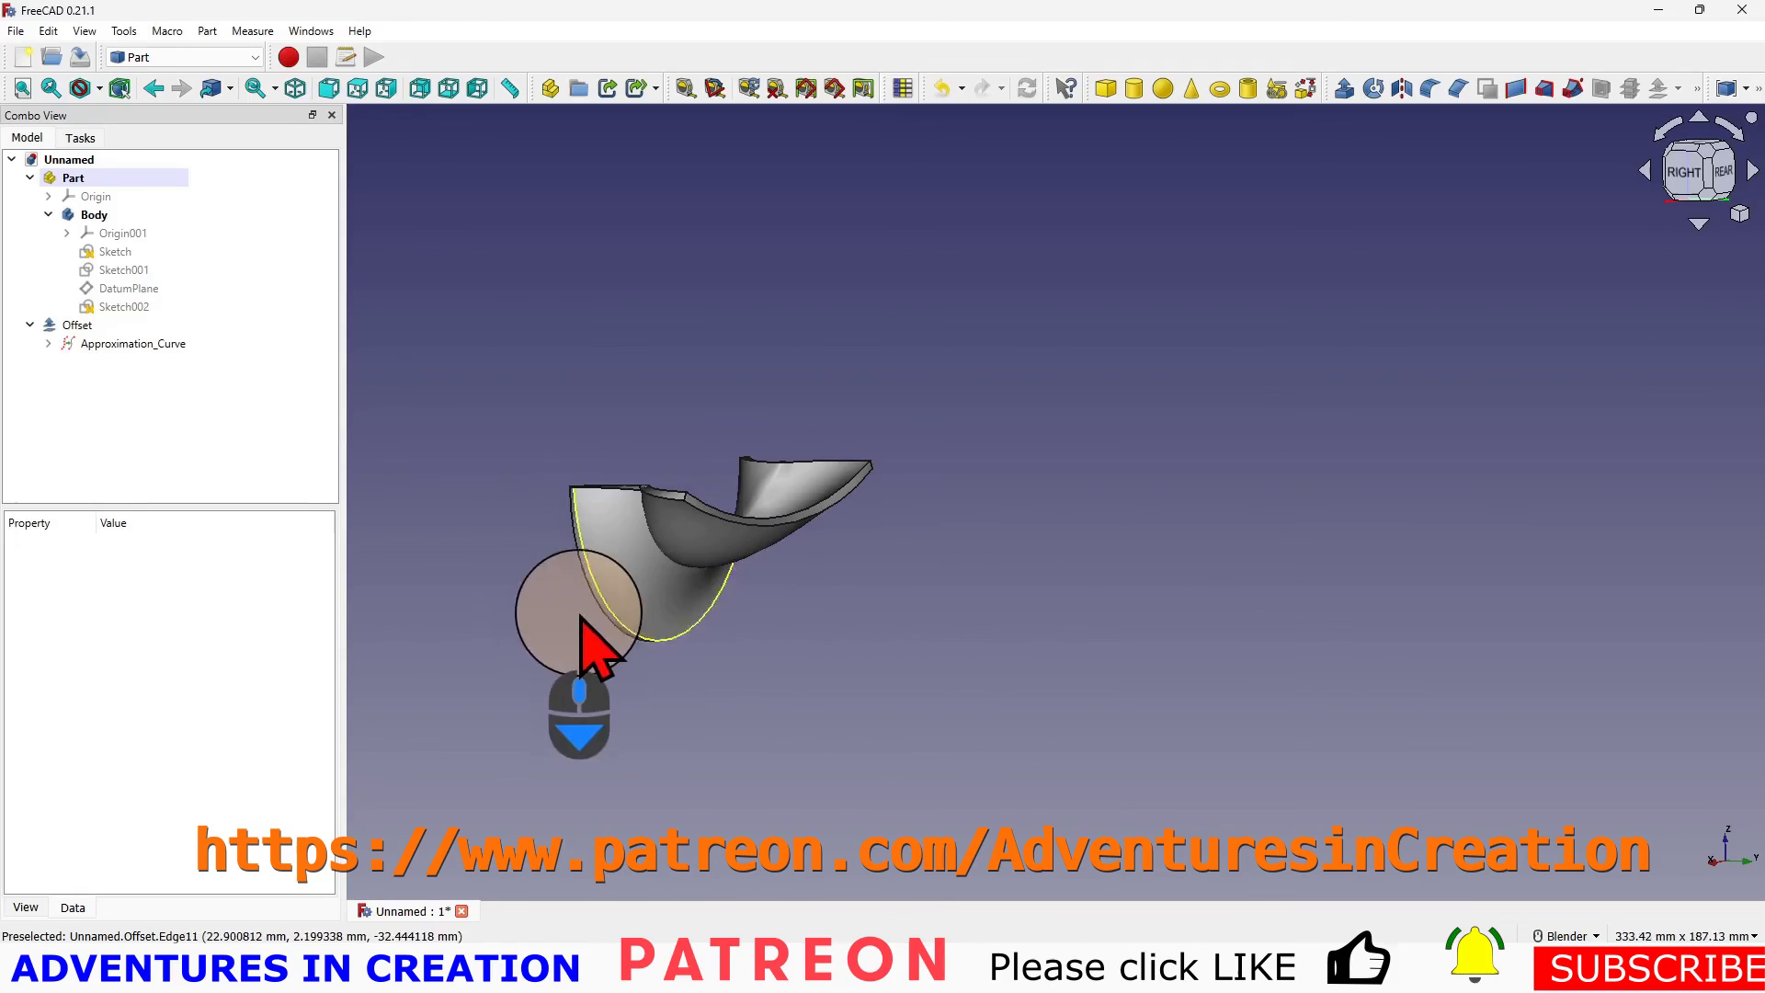